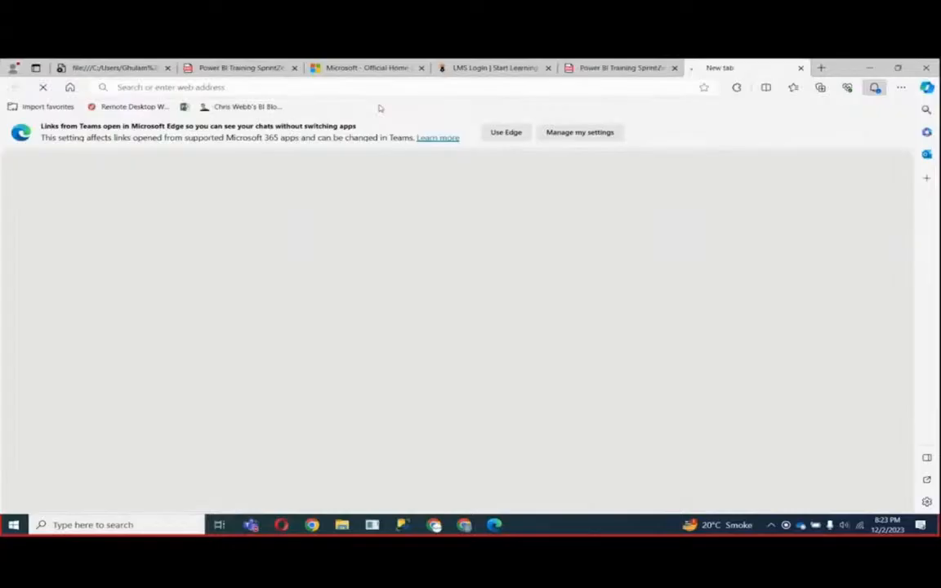
- Review the Power BI training PDF's slides on the building blocks of Power BI and the types of visuals
{"action": "left_click", "coordinate": [564, 67]}
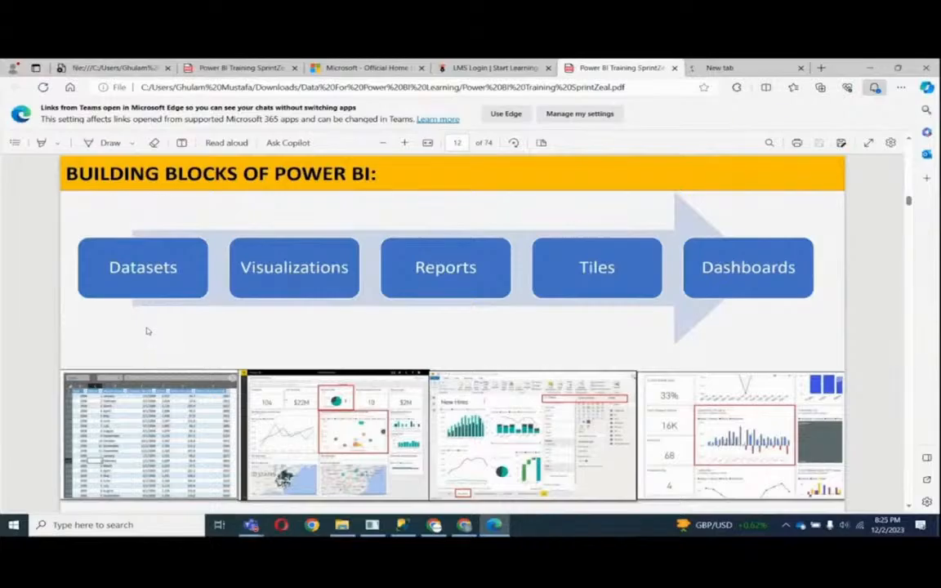
{"action": "left_click_drag", "start_coordinate": [74, 238], "coordinate": [220, 311]}
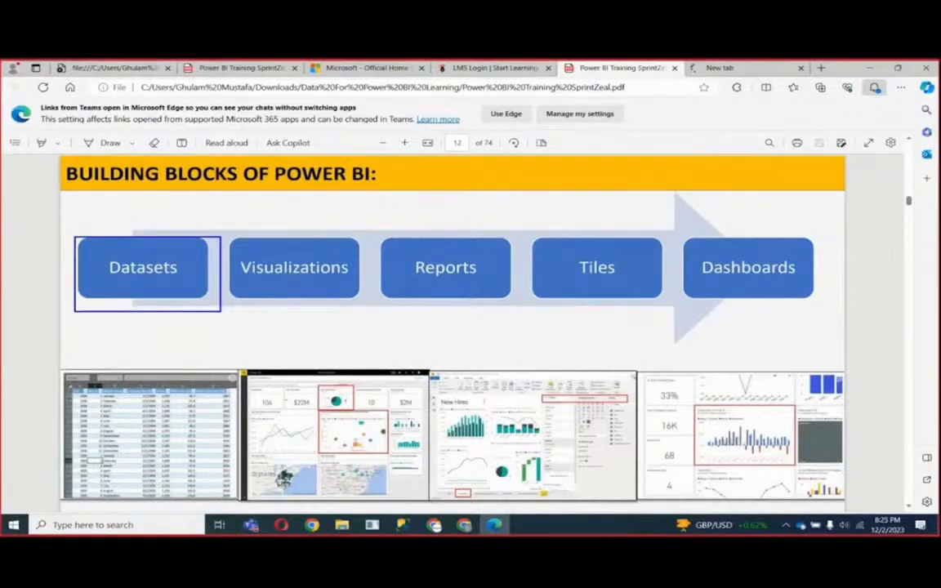
{"action": "key", "text": "Escape"}
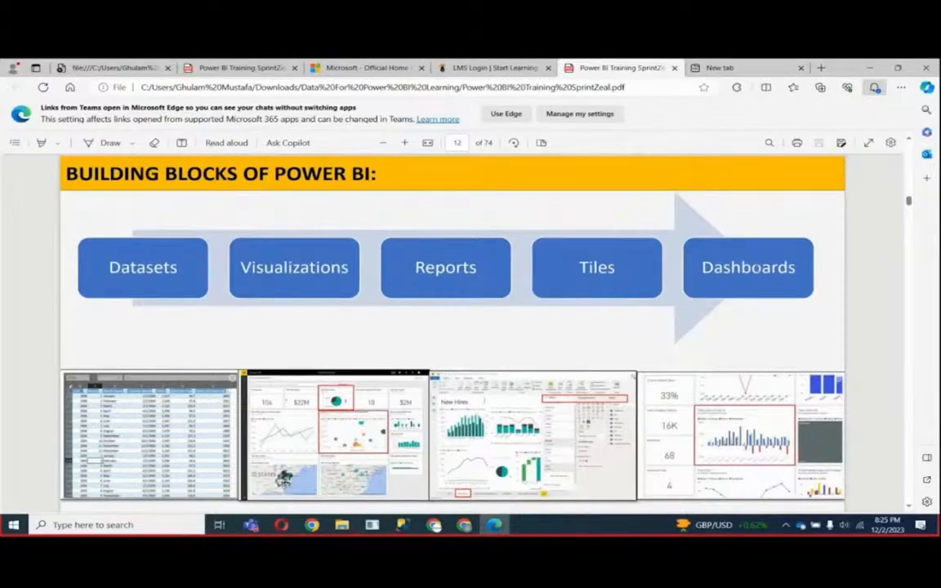
{"action": "scroll", "coordinate": [648, 291], "scroll_direction": "down", "scroll_amount": 5}
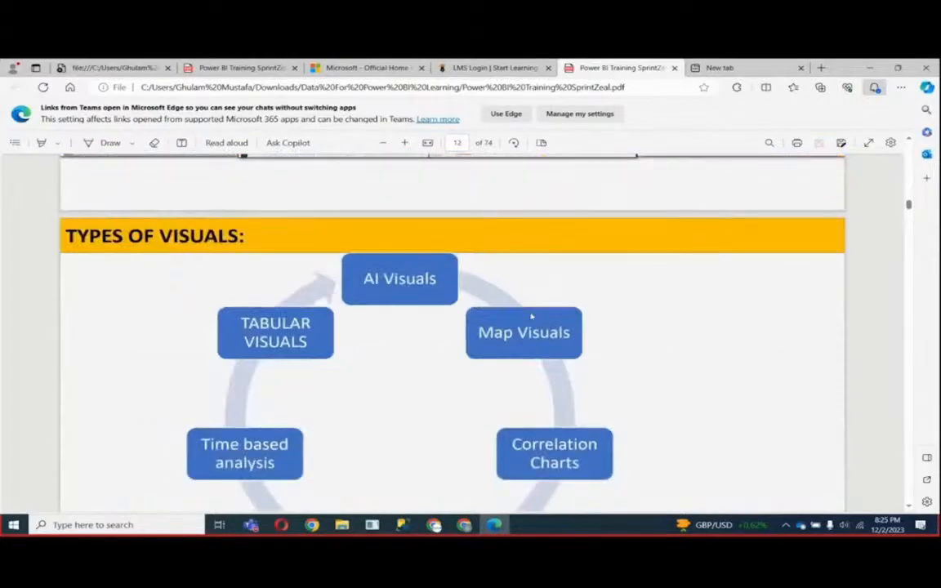
{"action": "scroll", "coordinate": [511, 309], "scroll_direction": "down", "scroll_amount": 4}
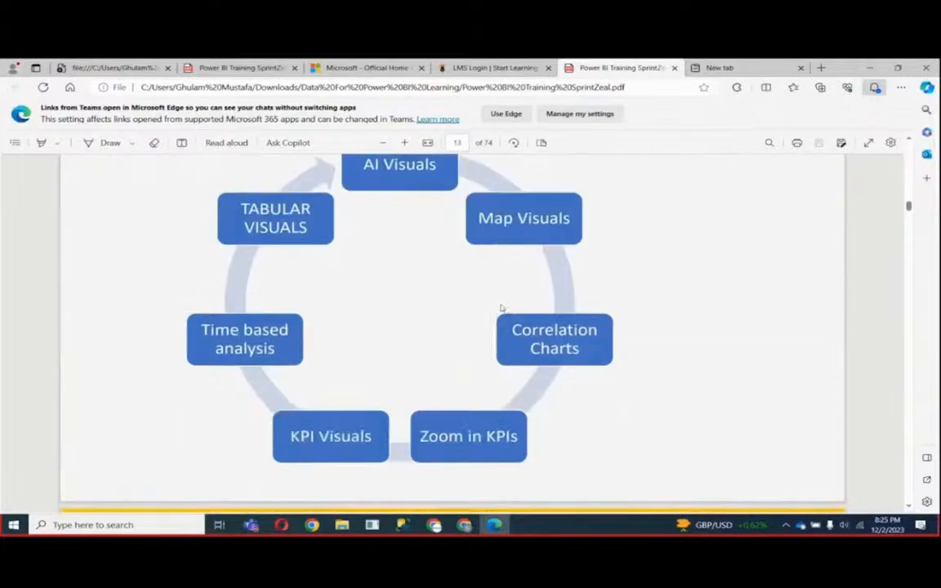
{"action": "scroll", "coordinate": [496, 305], "scroll_direction": "up", "scroll_amount": 6}
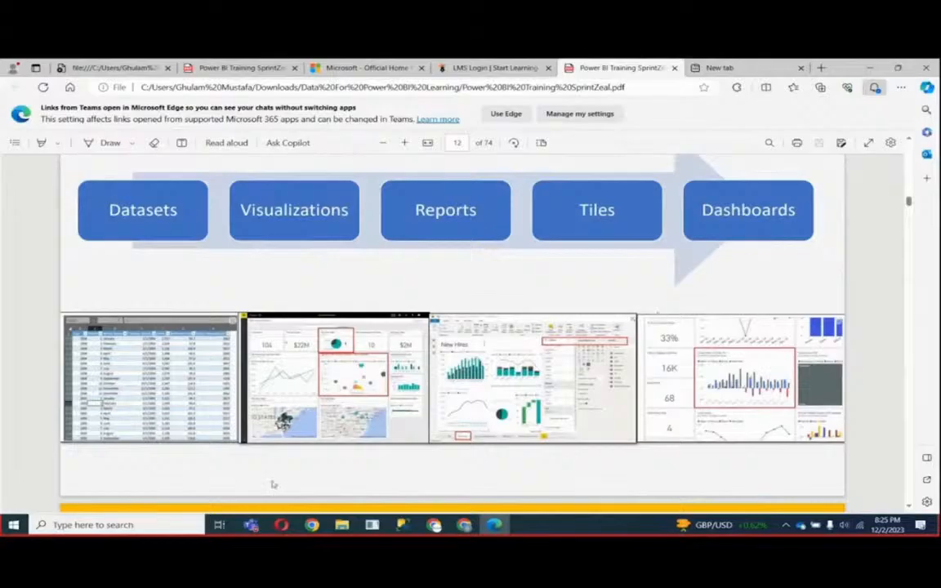
{"action": "scroll", "coordinate": [157, 471], "scroll_direction": "up", "scroll_amount": 1}
{"action": "scroll", "coordinate": [171, 490], "scroll_direction": "down", "scroll_amount": 1}
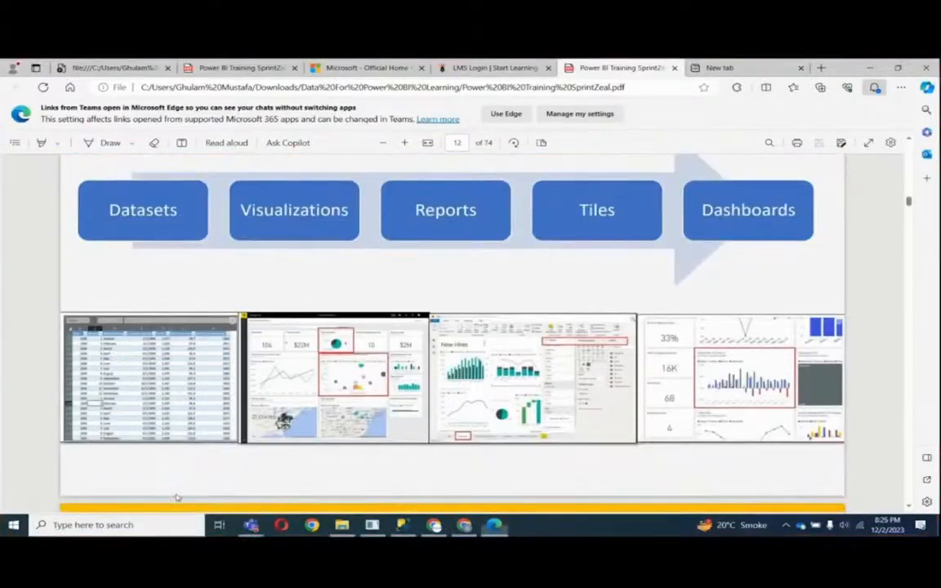
- Launch Power BI Desktop by searching Windows for "powerbi", switch to it and dismiss its start screen
{"action": "left_click", "coordinate": [89, 527]}
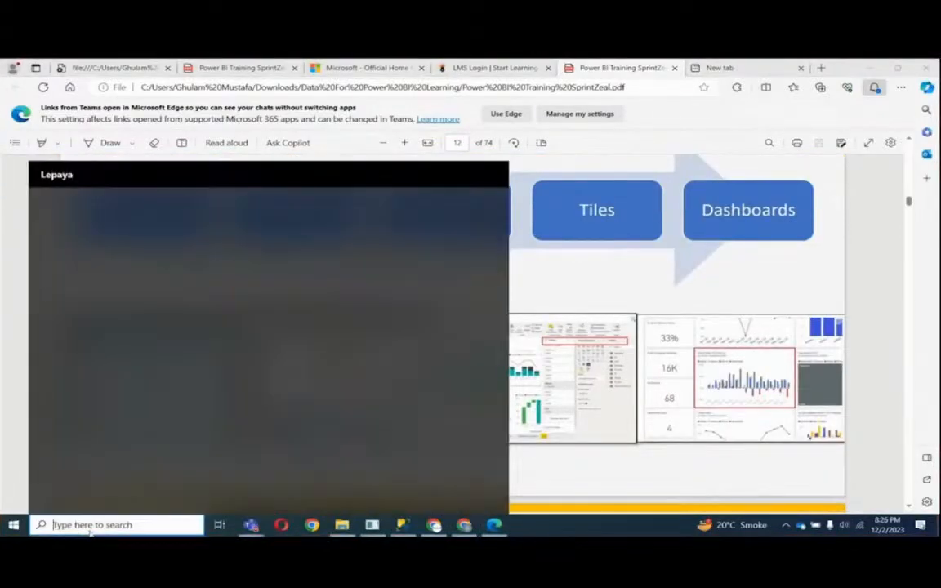
{"action": "type", "text": "powerbi"}
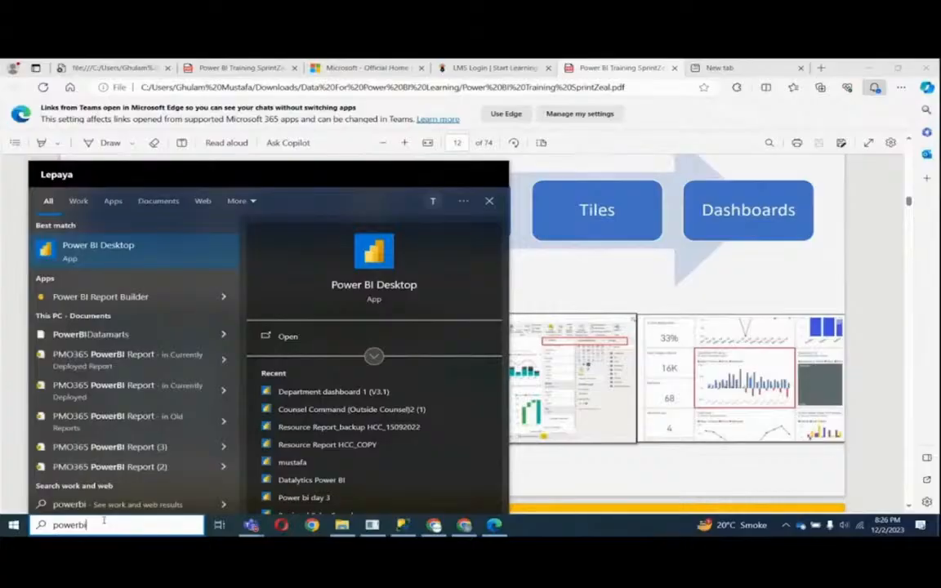
{"action": "left_click", "coordinate": [147, 250]}
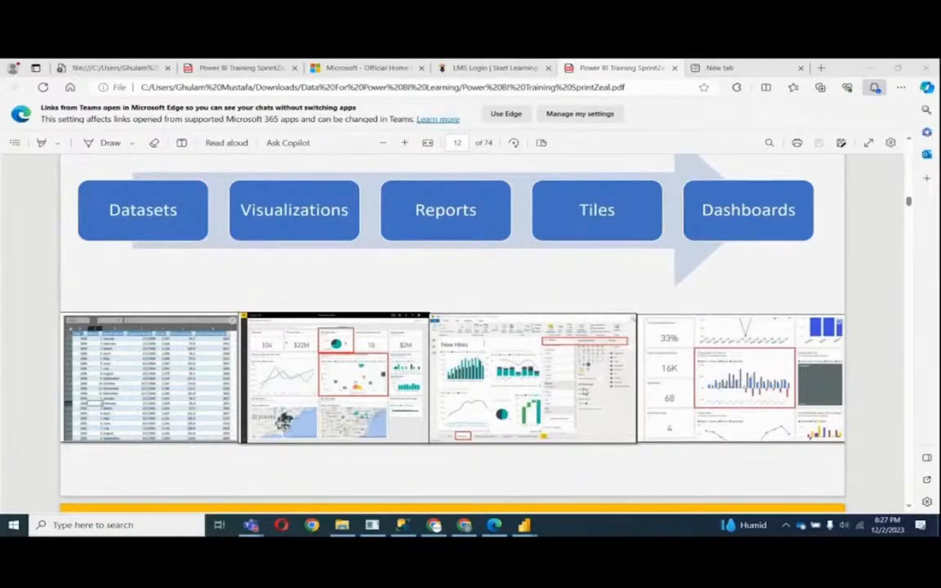
{"action": "key", "text": "alt+Tab"}
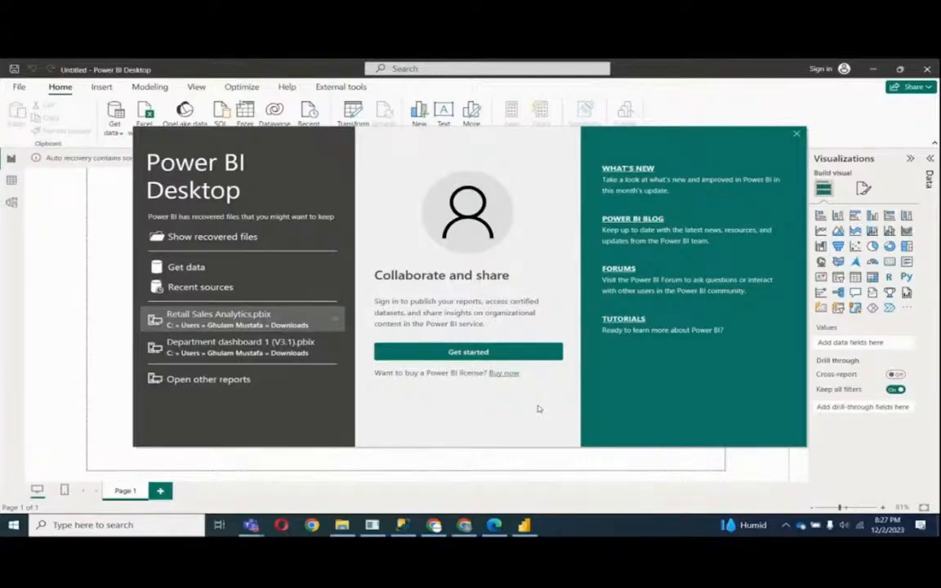
{"action": "left_click", "coordinate": [798, 134]}
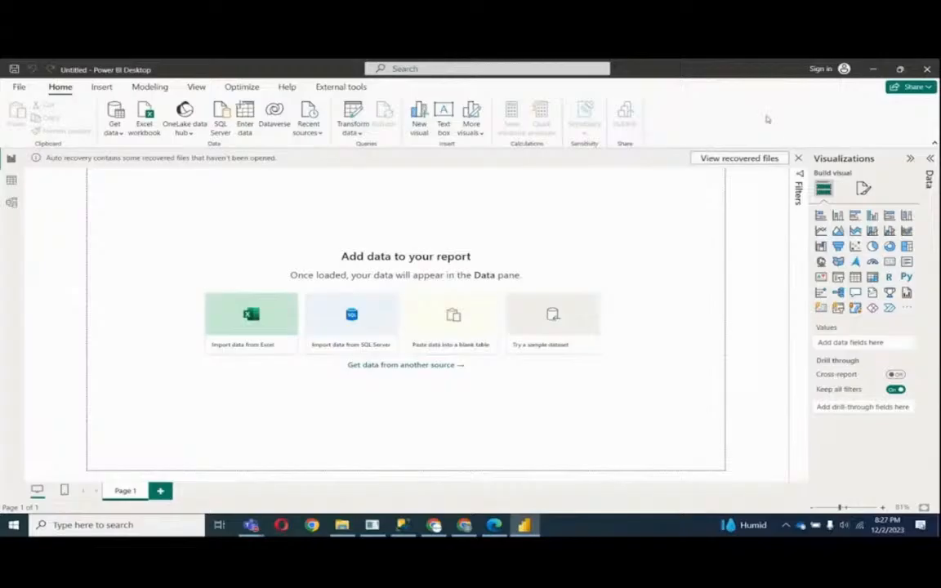
- Remove the unopened auto-recovered files and expand the Filters and Data panes beside the report canvas
{"action": "left_click", "coordinate": [798, 158]}
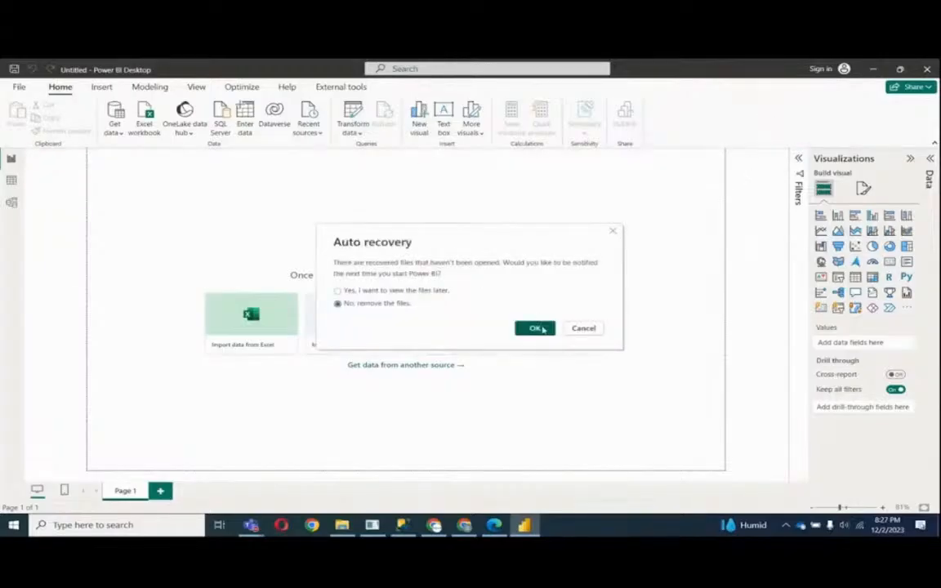
{"action": "left_click", "coordinate": [535, 329]}
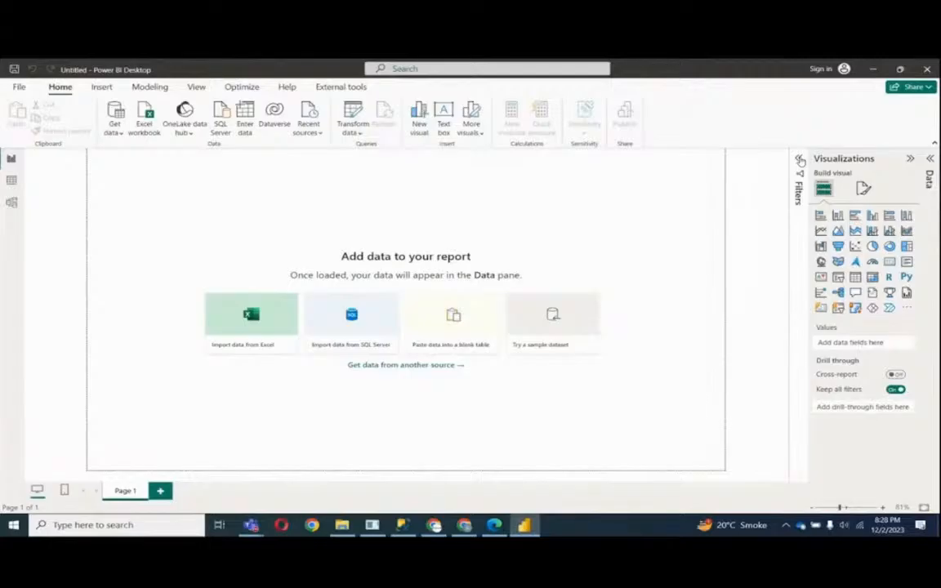
{"action": "left_click", "coordinate": [801, 160]}
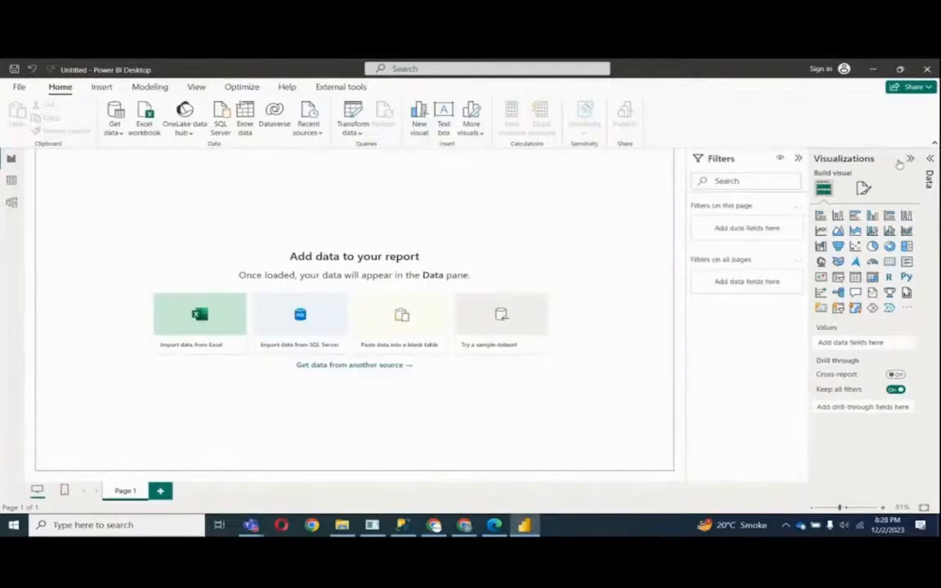
{"action": "left_click", "coordinate": [930, 158]}
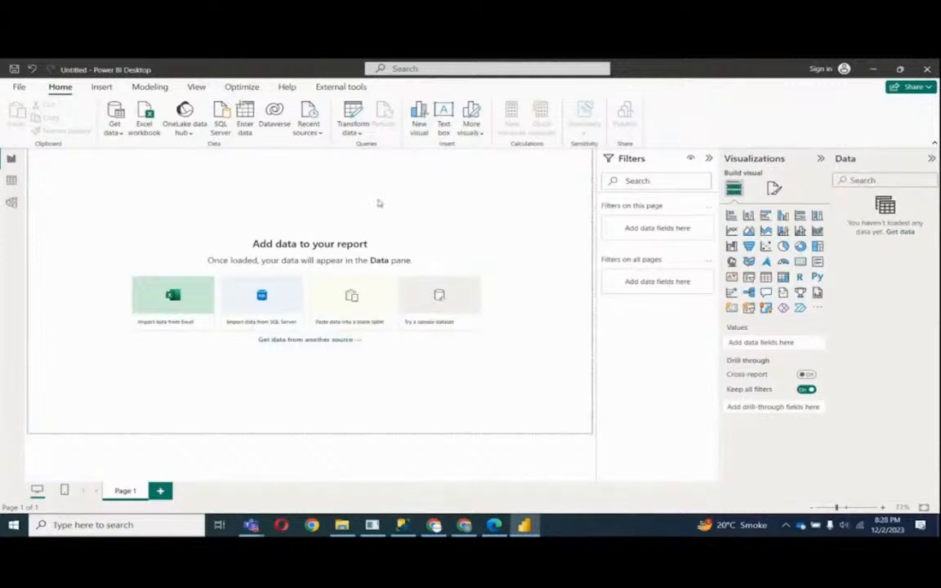
- Annotate the screen with a box labelled "1 Report" for the report view and a box numbered 2 for the Data pane, listing D1, D2, D3
{"action": "key", "text": "ctrl+2"}
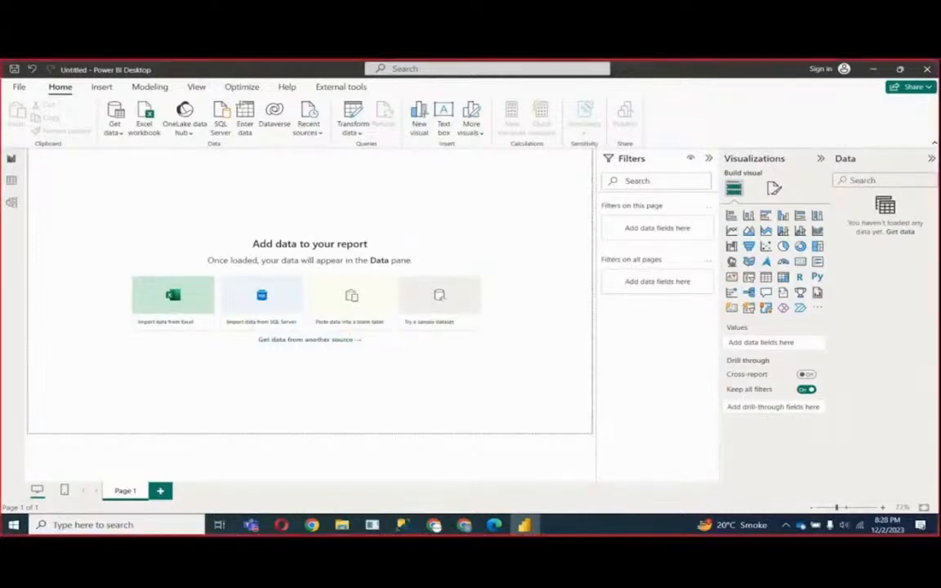
{"action": "left_click_drag", "start_coordinate": [1, 150], "coordinate": [31, 166]}
{"action": "left_click_drag", "start_coordinate": [146, 161], "coordinate": [147, 177]}
{"action": "mouse_move", "coordinate": [205, 161]}
{"action": "left_mouse_down"}
{"action": "mouse_move", "coordinate": [203, 173]}
{"action": "mouse_move", "coordinate": [275, 176]}
{"action": "mouse_move", "coordinate": [267, 188]}
{"action": "left_mouse_up"}
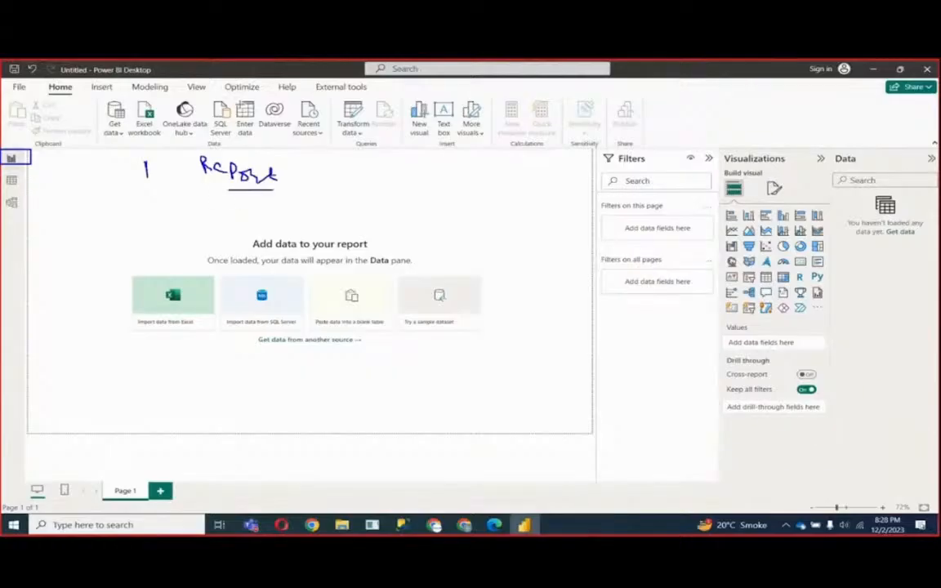
{"action": "mouse_move", "coordinate": [828, 137]}
{"action": "left_mouse_down"}
{"action": "mouse_move", "coordinate": [882, 247]}
{"action": "mouse_move", "coordinate": [938, 295]}
{"action": "left_mouse_up"}
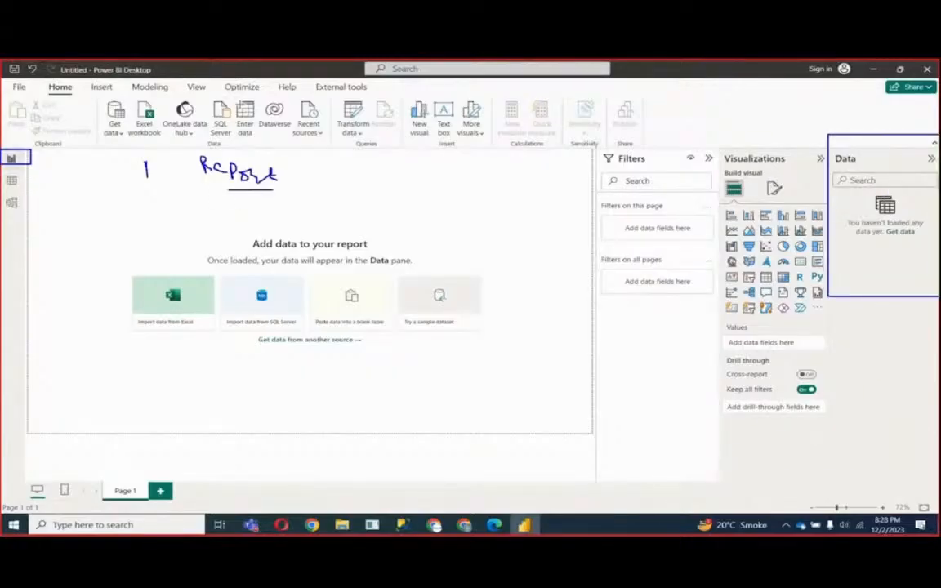
{"action": "left_click_drag", "start_coordinate": [847, 115], "coordinate": [868, 125]}
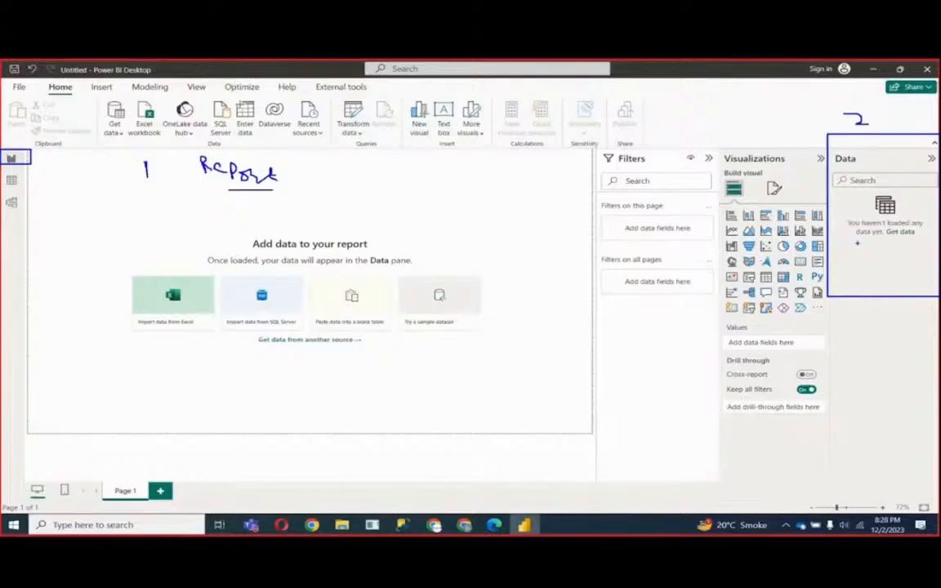
{"action": "mouse_move", "coordinate": [852, 242]}
{"action": "left_mouse_down"}
{"action": "mouse_move", "coordinate": [872, 256]}
{"action": "mouse_move", "coordinate": [868, 283]}
{"action": "mouse_move", "coordinate": [894, 287]}
{"action": "mouse_move", "coordinate": [881, 314]}
{"action": "left_mouse_up"}
{"action": "mouse_move", "coordinate": [880, 303]}
{"action": "left_mouse_down"}
{"action": "mouse_move", "coordinate": [881, 315]}
{"action": "mouse_move", "coordinate": [897, 308]}
{"action": "mouse_move", "coordinate": [892, 347]}
{"action": "left_mouse_up"}
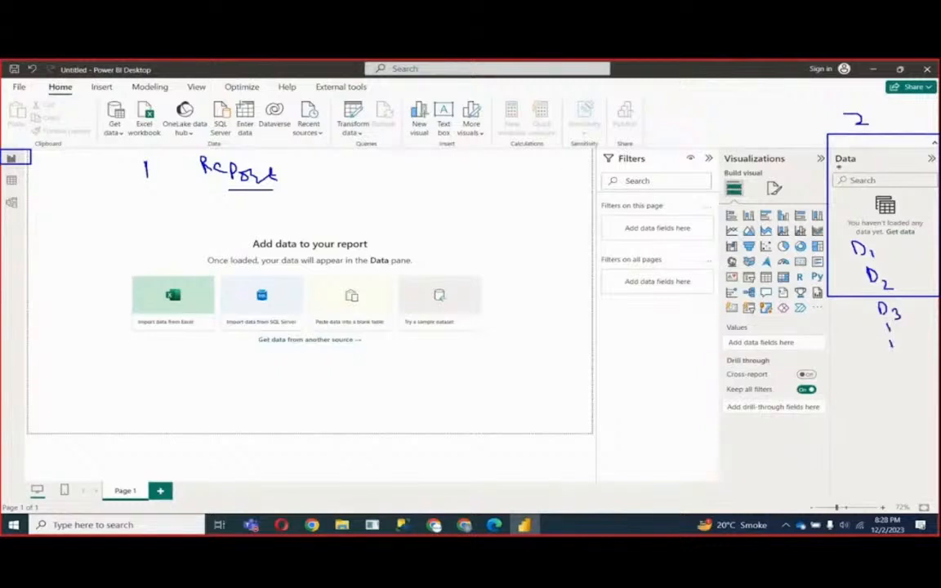
- Annotate the Visualizations pane as 3 with an arrow to the canvas, box the Filters pane, and clear all the markings
{"action": "mouse_move", "coordinate": [718, 129]}
{"action": "left_mouse_down"}
{"action": "mouse_move", "coordinate": [789, 263]}
{"action": "mouse_move", "coordinate": [733, 160]}
{"action": "left_mouse_up"}
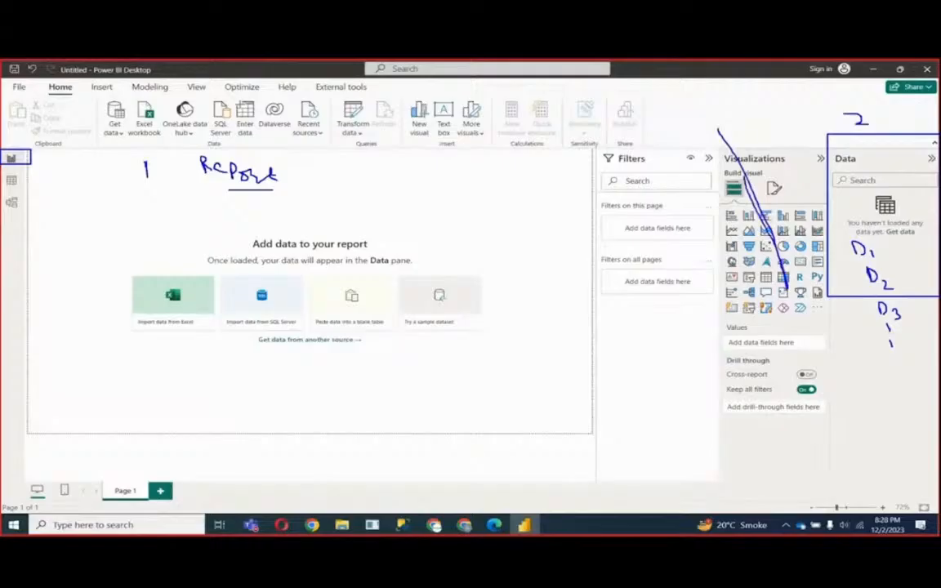
{"action": "mouse_move", "coordinate": [722, 124]}
{"action": "left_mouse_down"}
{"action": "mouse_move", "coordinate": [780, 329]}
{"action": "mouse_move", "coordinate": [821, 131]}
{"action": "mouse_move", "coordinate": [723, 124]}
{"action": "mouse_move", "coordinate": [762, 98]}
{"action": "mouse_move", "coordinate": [748, 111]}
{"action": "left_mouse_up"}
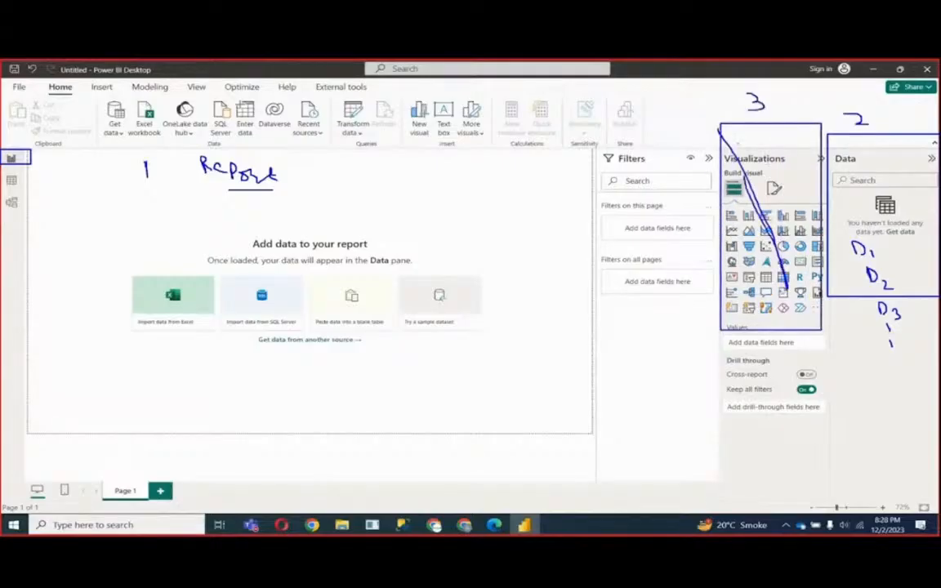
{"action": "mouse_move", "coordinate": [92, 204]}
{"action": "left_mouse_down"}
{"action": "mouse_move", "coordinate": [110, 211]}
{"action": "mouse_move", "coordinate": [90, 204]}
{"action": "left_mouse_up"}
{"action": "mouse_move", "coordinate": [732, 218]}
{"action": "left_mouse_down"}
{"action": "mouse_move", "coordinate": [90, 212]}
{"action": "mouse_move", "coordinate": [110, 228]}
{"action": "left_mouse_up"}
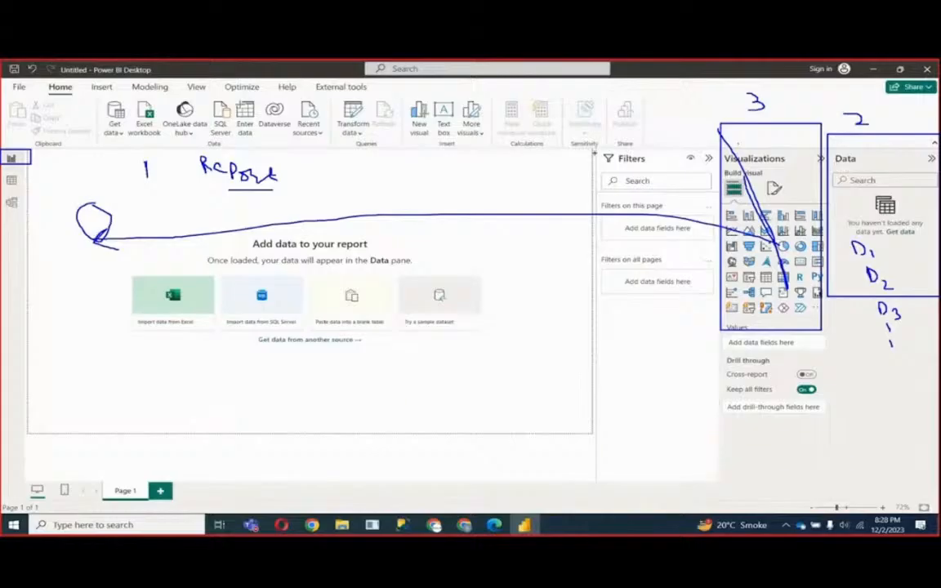
{"action": "left_click_drag", "start_coordinate": [595, 135], "coordinate": [594, 139]}
{"action": "left_click_drag", "start_coordinate": [714, 303], "coordinate": [716, 337]}
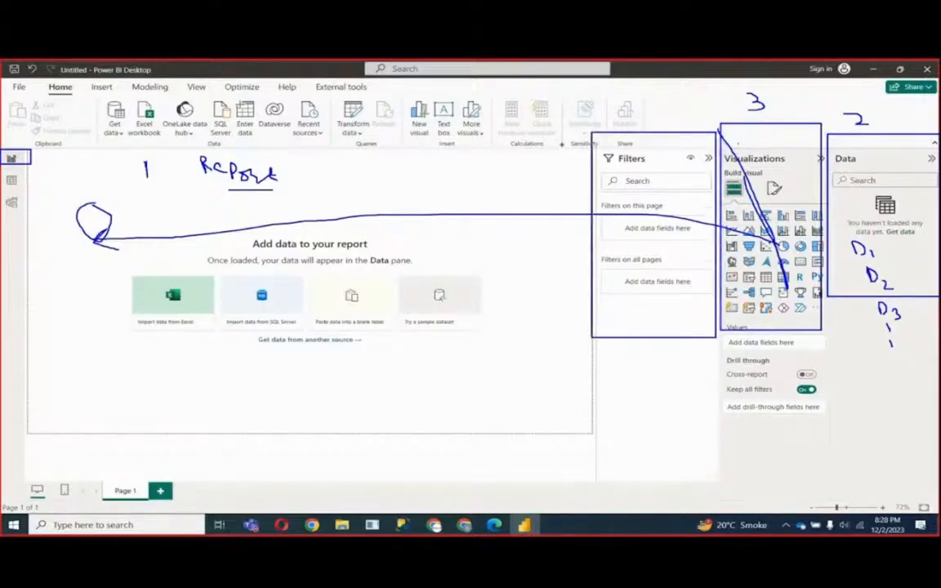
{"action": "left_click_drag", "start_coordinate": [650, 104], "coordinate": [659, 121]}
{"action": "key", "text": "Escape"}
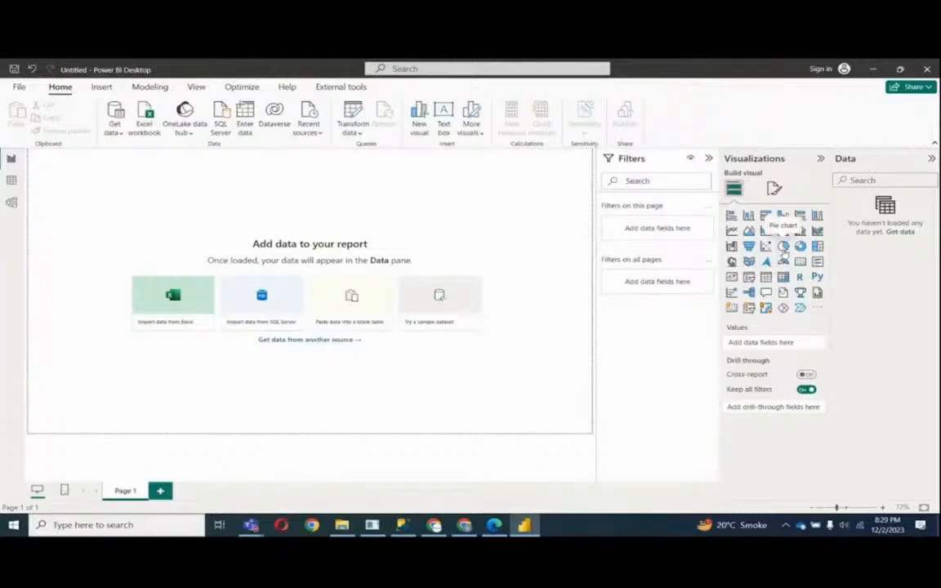
- Add an empty pie chart to the page and mark it together with the "Filters on this visual" section
{"action": "left_click", "coordinate": [783, 246]}
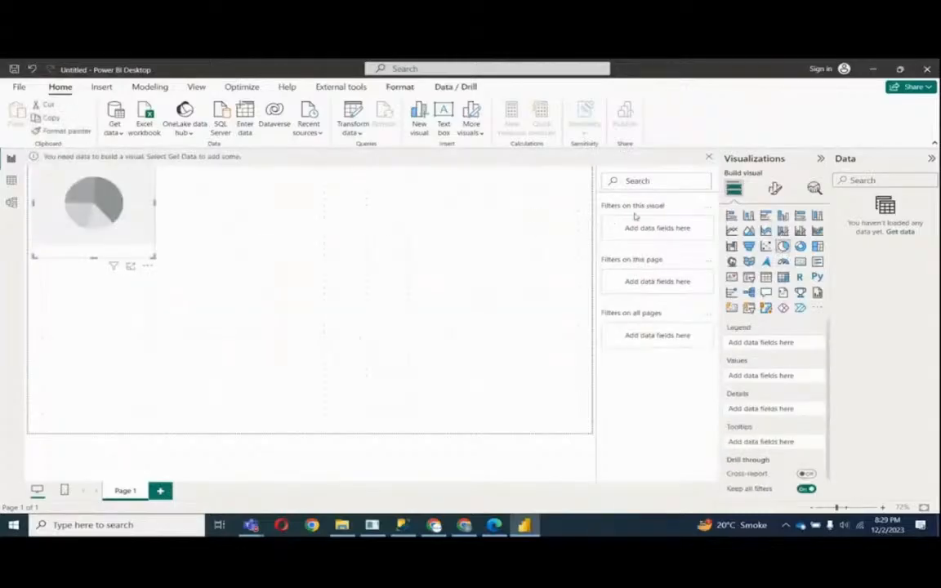
{"action": "left_click_drag", "start_coordinate": [631, 191], "coordinate": [678, 215]}
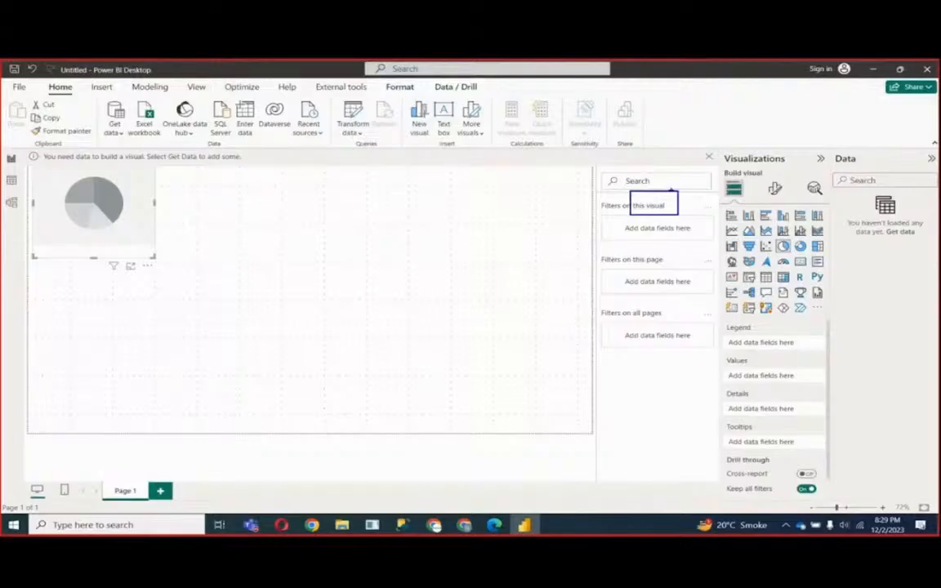
{"action": "left_click_drag", "start_coordinate": [682, 195], "coordinate": [684, 210]}
{"action": "mouse_move", "coordinate": [26, 165]}
{"action": "left_mouse_down"}
{"action": "mouse_move", "coordinate": [98, 197]}
{"action": "mouse_move", "coordinate": [151, 258]}
{"action": "left_mouse_up"}
- Mark the page-level and all-pages filter sections with their matching page tabs, draw an arrow from the Data pane, and clear the markings
{"action": "left_click_drag", "start_coordinate": [624, 252], "coordinate": [667, 270]}
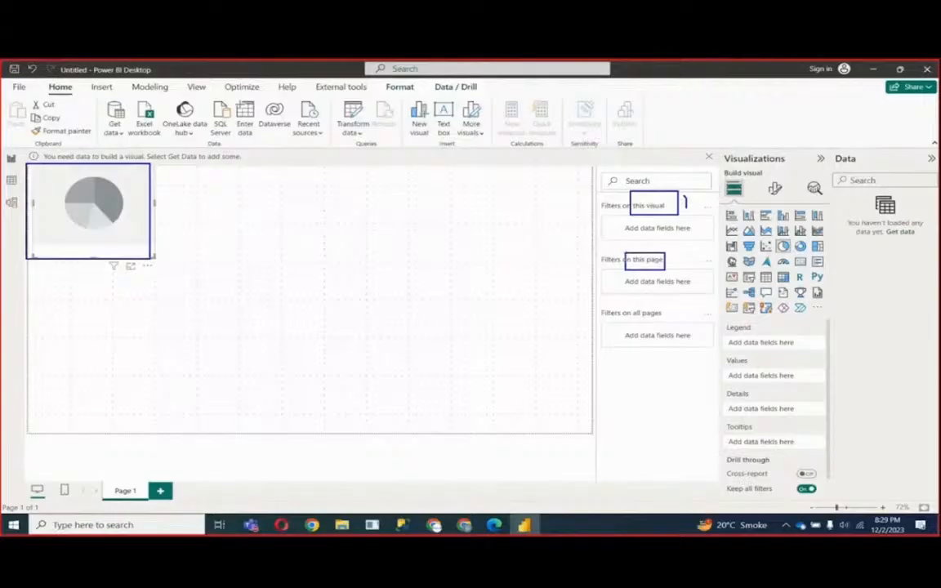
{"action": "mouse_move", "coordinate": [98, 472]}
{"action": "left_mouse_down"}
{"action": "mouse_move", "coordinate": [130, 503]}
{"action": "mouse_move", "coordinate": [150, 504]}
{"action": "left_mouse_up"}
{"action": "left_click_drag", "start_coordinate": [601, 304], "coordinate": [696, 353]}
{"action": "mouse_move", "coordinate": [164, 489]}
{"action": "left_mouse_down"}
{"action": "mouse_move", "coordinate": [168, 474]}
{"action": "mouse_move", "coordinate": [244, 480]}
{"action": "left_mouse_up"}
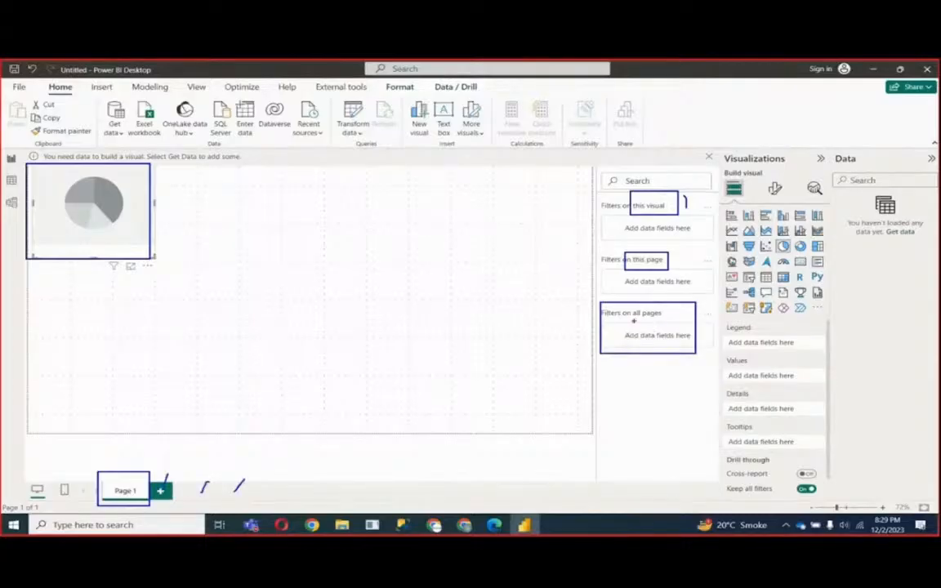
{"action": "left_click_drag", "start_coordinate": [618, 327], "coordinate": [681, 344]}
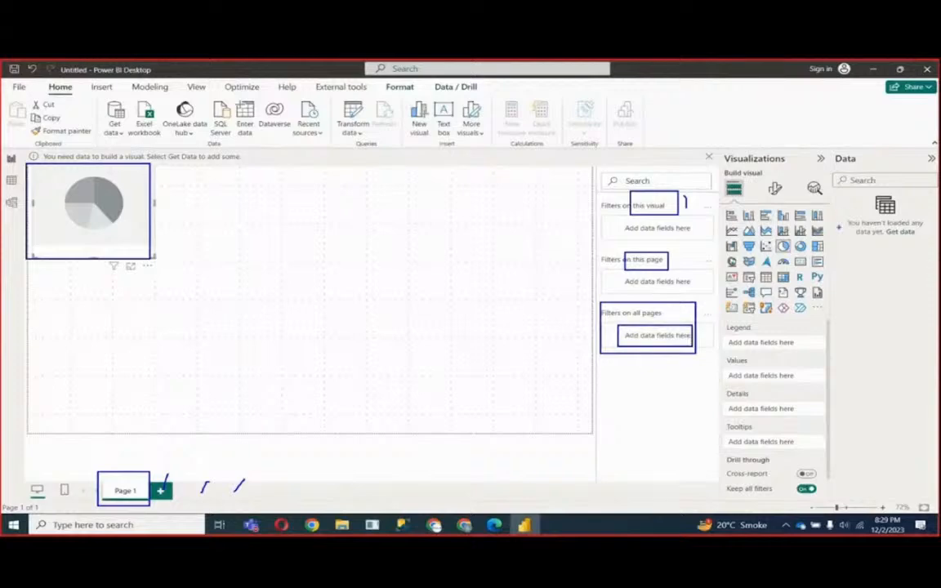
{"action": "left_click_drag", "start_coordinate": [876, 232], "coordinate": [668, 338]}
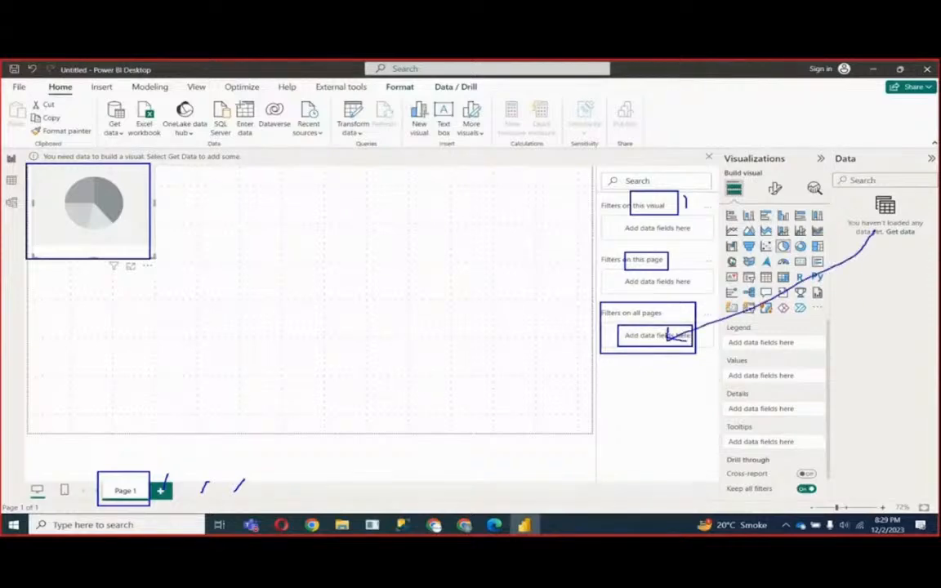
{"action": "left_click_drag", "start_coordinate": [155, 481], "coordinate": [172, 468]}
{"action": "left_click_drag", "start_coordinate": [190, 473], "coordinate": [238, 474]}
{"action": "left_click_drag", "start_coordinate": [260, 461], "coordinate": [255, 473]}
{"action": "key", "text": "Escape"}
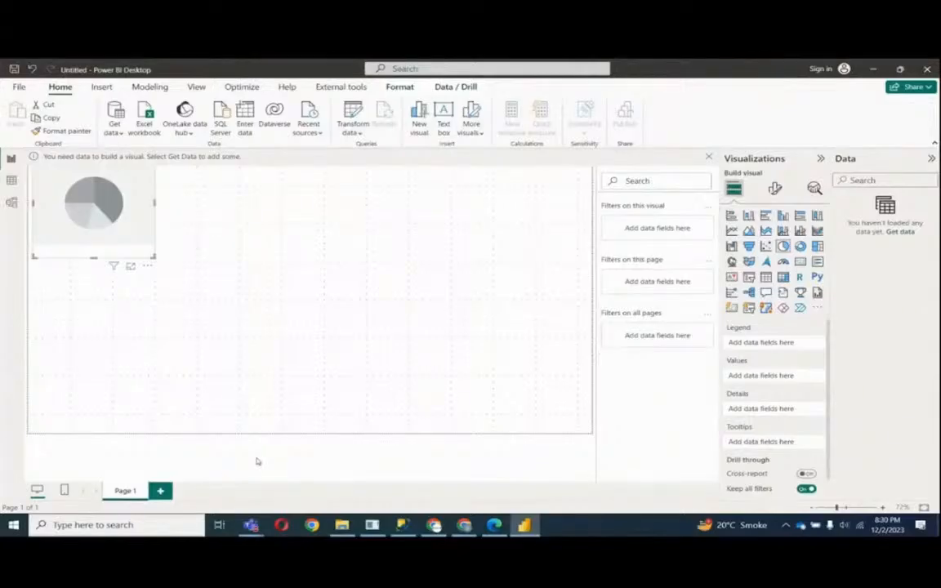
- Dismiss the missing-data notice and delete the empty pie chart from Page 1
{"action": "left_click", "coordinate": [709, 157]}
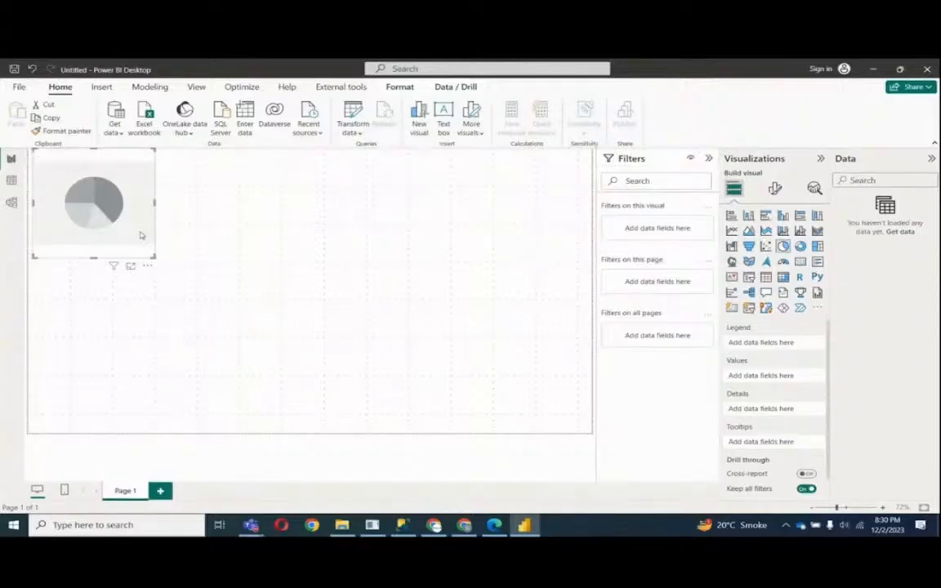
{"action": "key", "text": "Delete"}
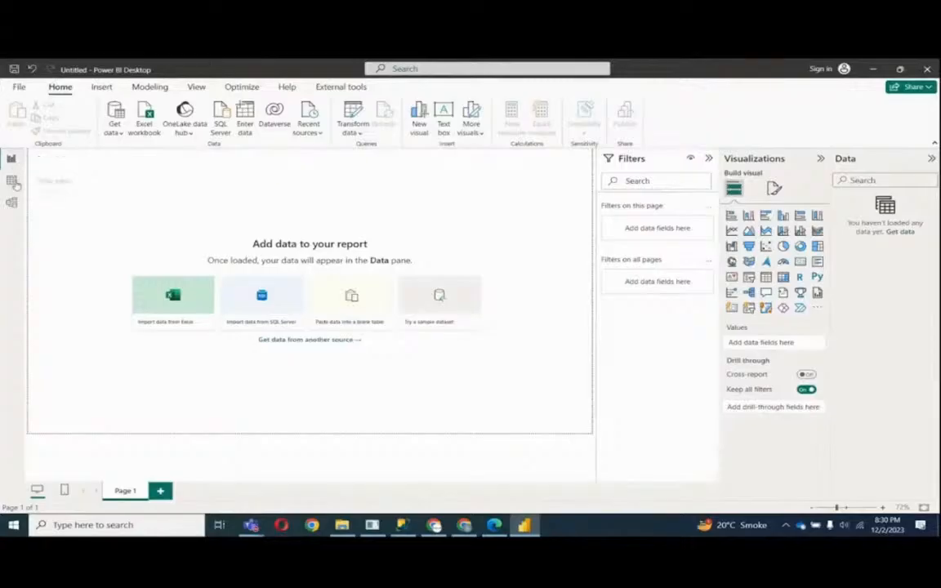
- View the empty Table and Model views, temporarily box the sample relationship diagram, and return to the Report view
{"action": "left_click", "coordinate": [11, 181]}
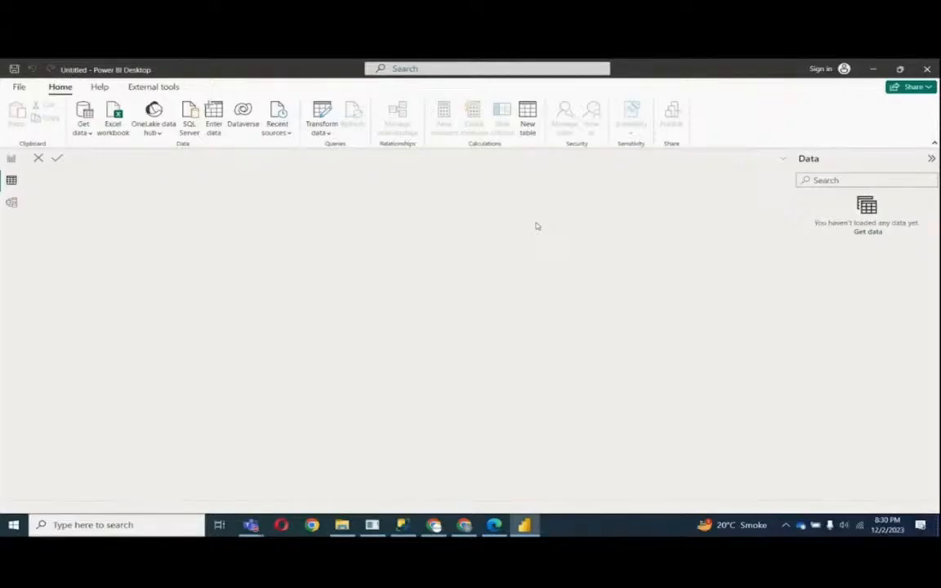
{"action": "left_click", "coordinate": [12, 202]}
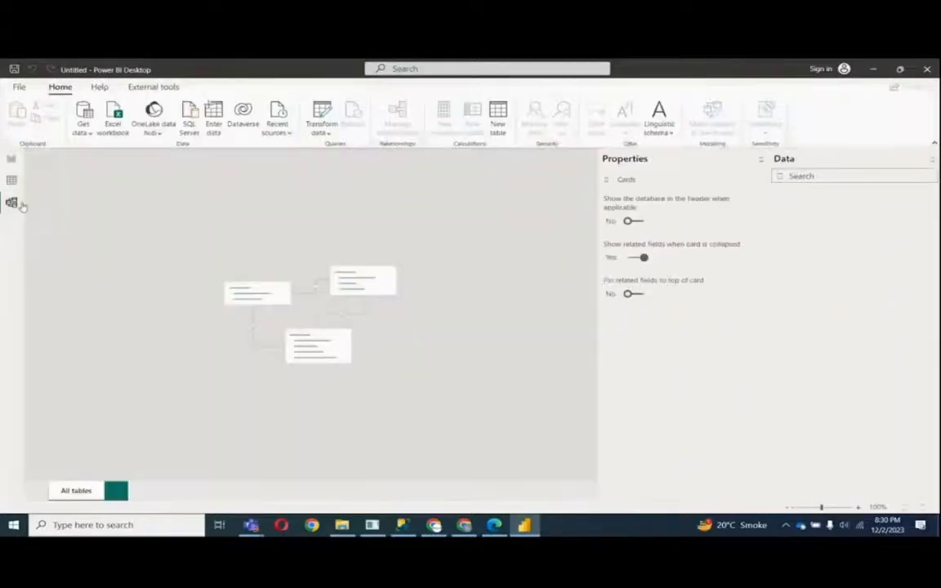
{"action": "left_click_drag", "start_coordinate": [191, 218], "coordinate": [430, 379]}
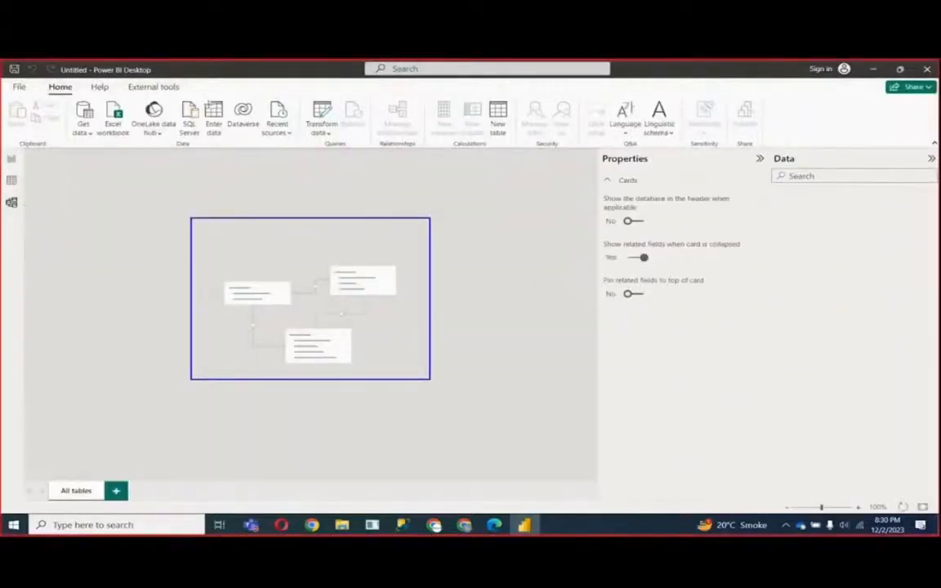
{"action": "key", "text": "Escape"}
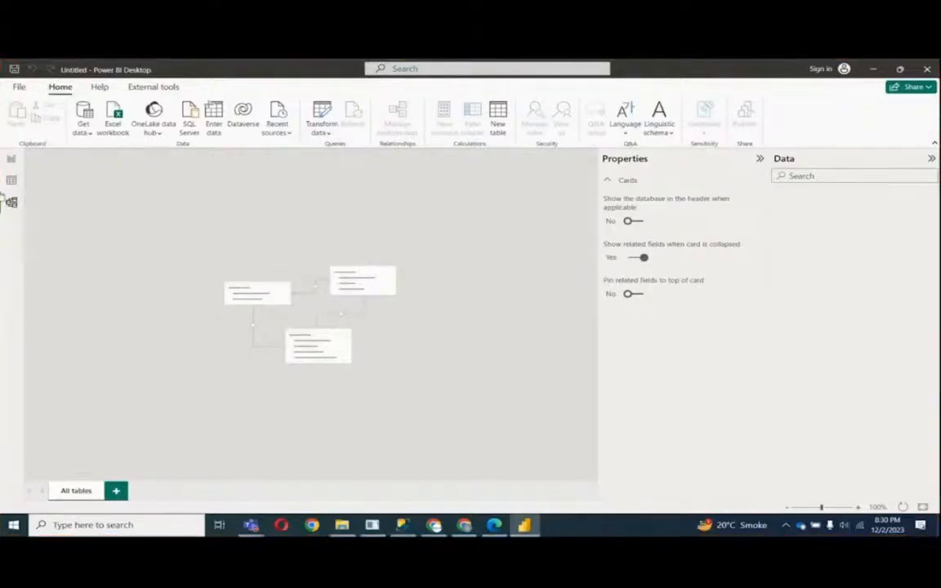
{"action": "left_click", "coordinate": [11, 158]}
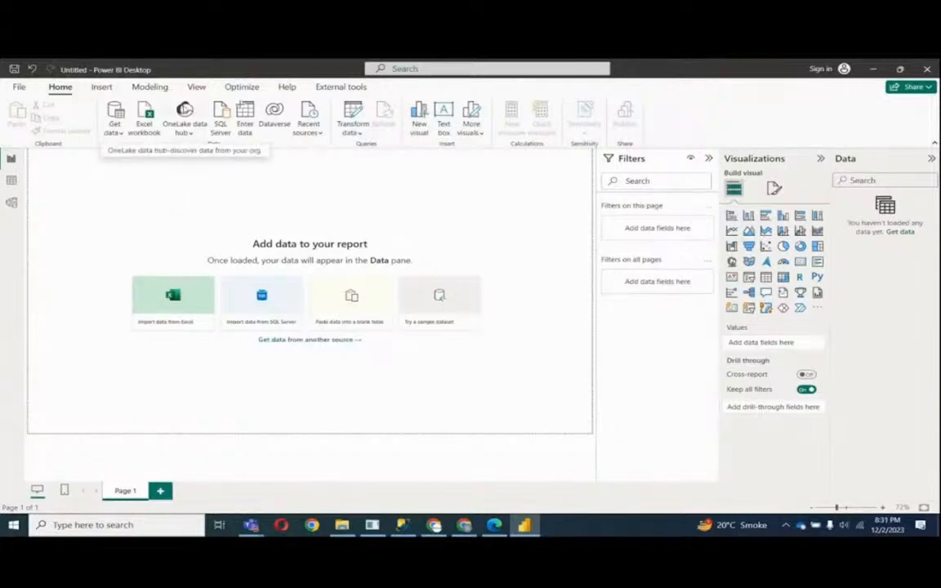
- Look over the Insert and Modeling commands, return to the Home commands, and box the Data group
{"action": "left_click", "coordinate": [103, 89]}
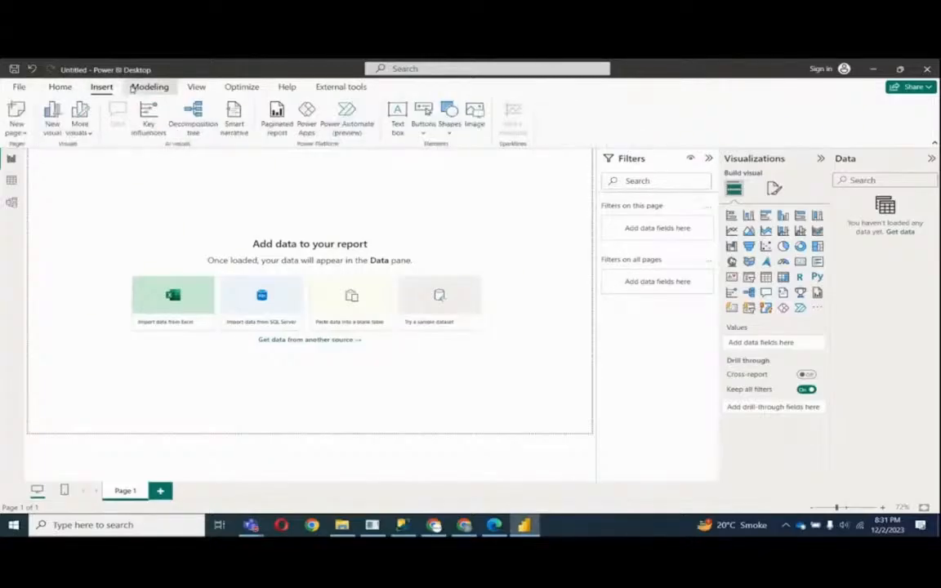
{"action": "left_click", "coordinate": [149, 87]}
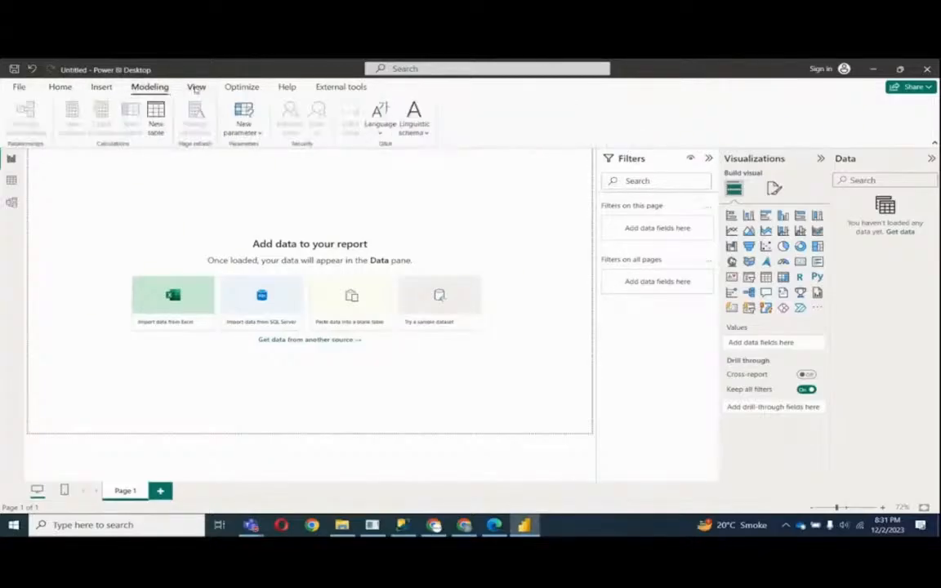
{"action": "left_click", "coordinate": [62, 91]}
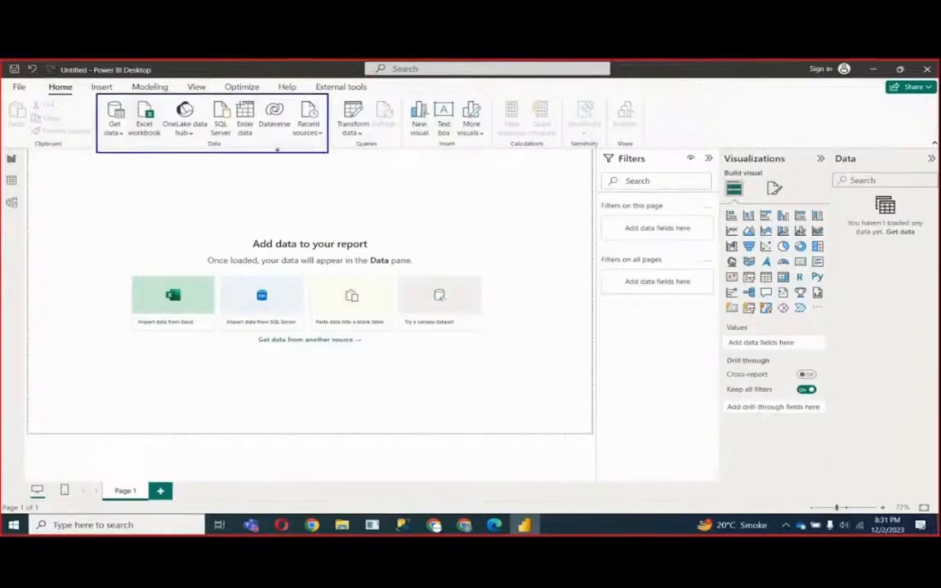
- Open the full Get Data connector list and browse its File, Database, Microsoft Fabric and Power Platform categories
{"action": "left_click", "coordinate": [114, 129]}
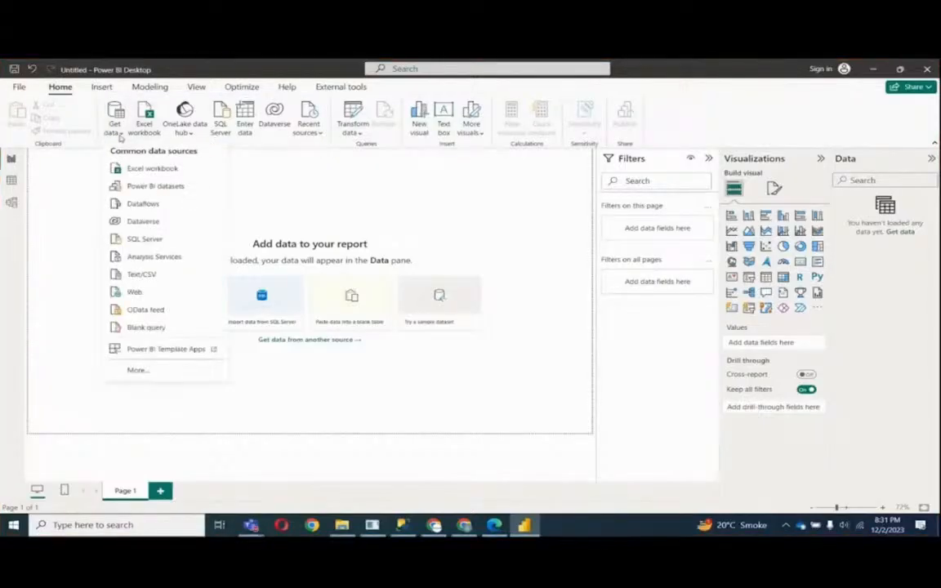
{"action": "left_click", "coordinate": [140, 369]}
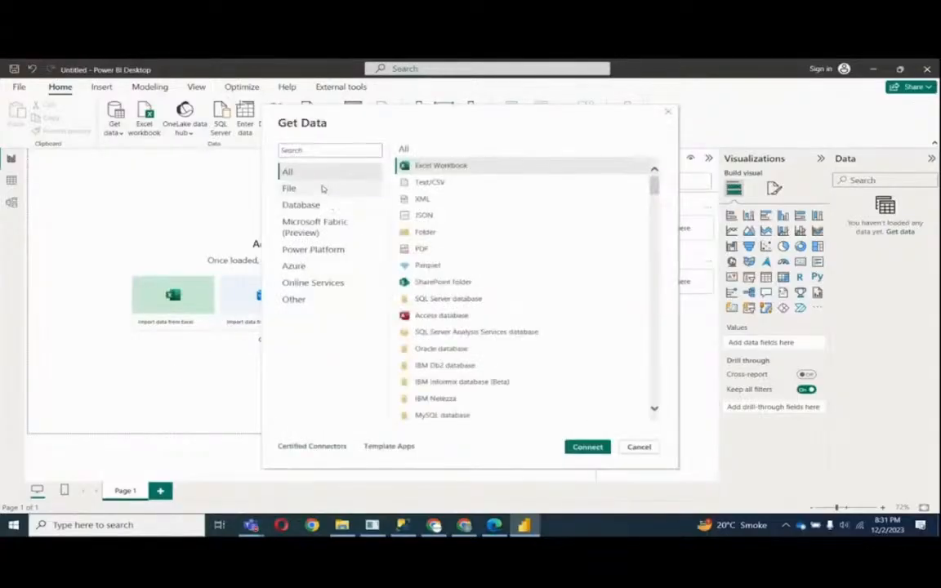
{"action": "left_click", "coordinate": [303, 188]}
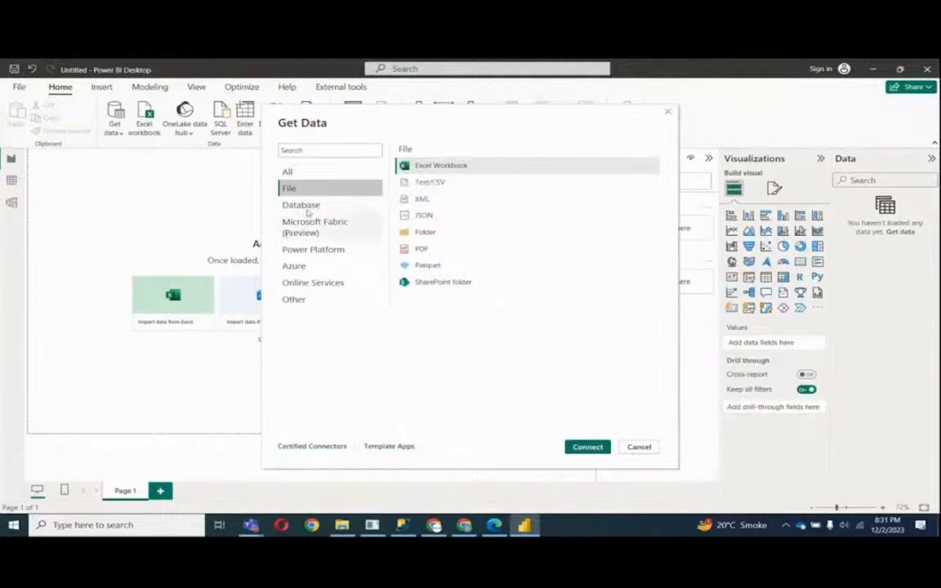
{"action": "left_click", "coordinate": [326, 204]}
{"action": "scroll", "coordinate": [519, 229], "scroll_direction": "down", "scroll_amount": 10}
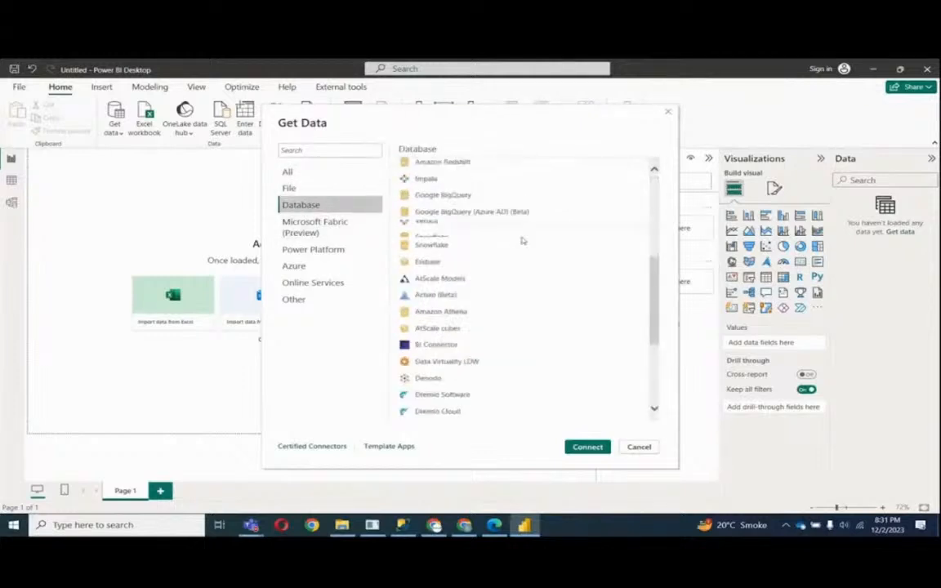
{"action": "left_click", "coordinate": [315, 227]}
{"action": "left_click", "coordinate": [344, 254]}
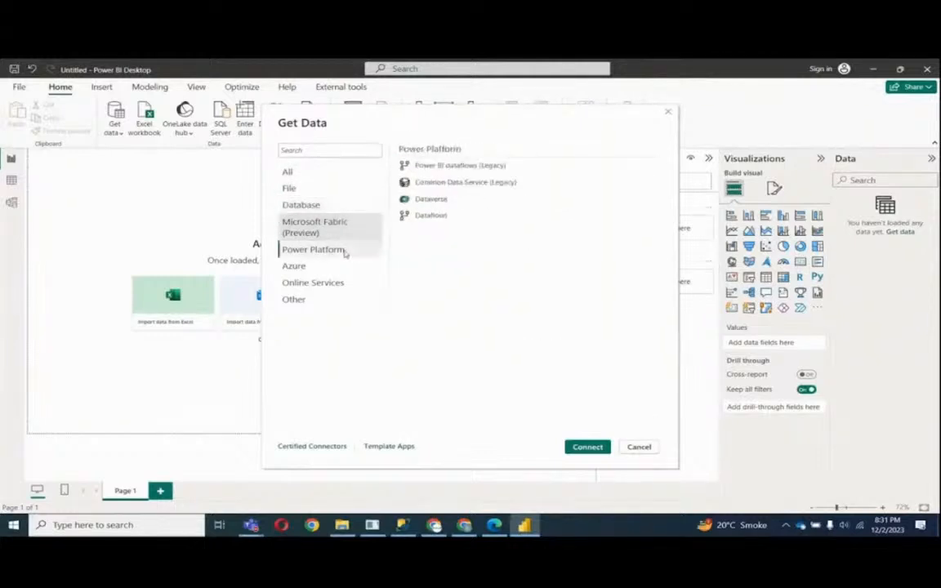
- Connect to the Excel workbook "Data for Power BI learning" from the "Data For Power BI Learning" folder in Downloads
{"action": "left_click", "coordinate": [326, 190]}
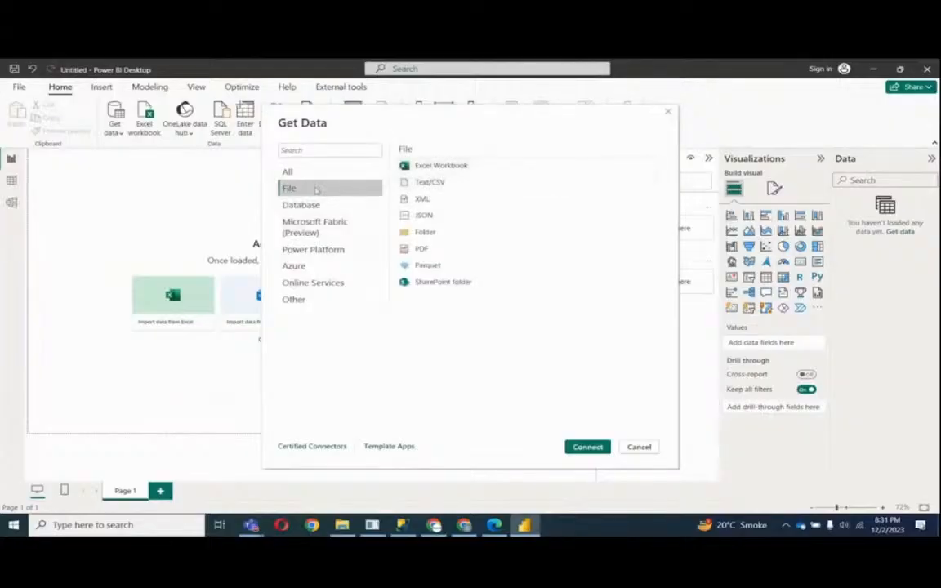
{"action": "left_click", "coordinate": [471, 168]}
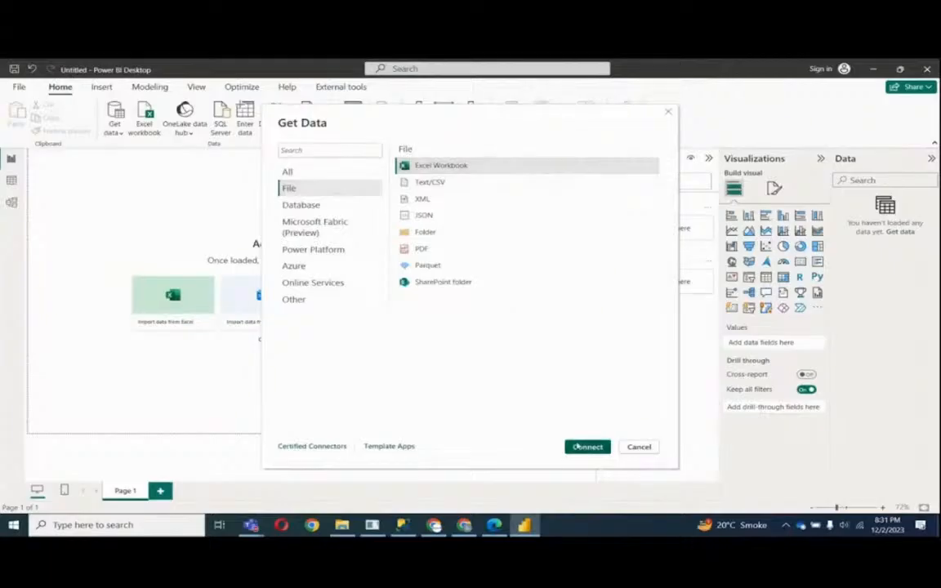
{"action": "left_click", "coordinate": [587, 447]}
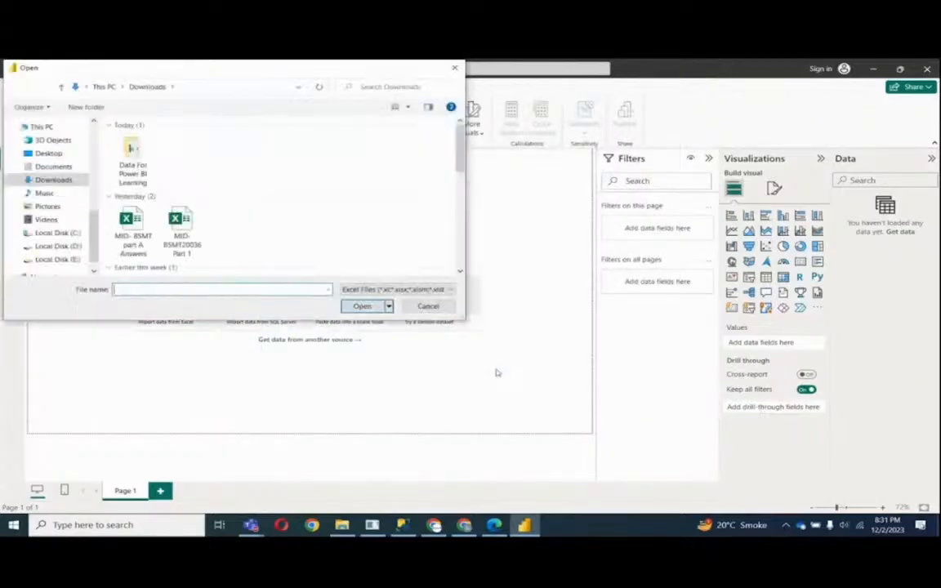
{"action": "double_click", "coordinate": [142, 160]}
{"action": "left_click", "coordinate": [181, 140]}
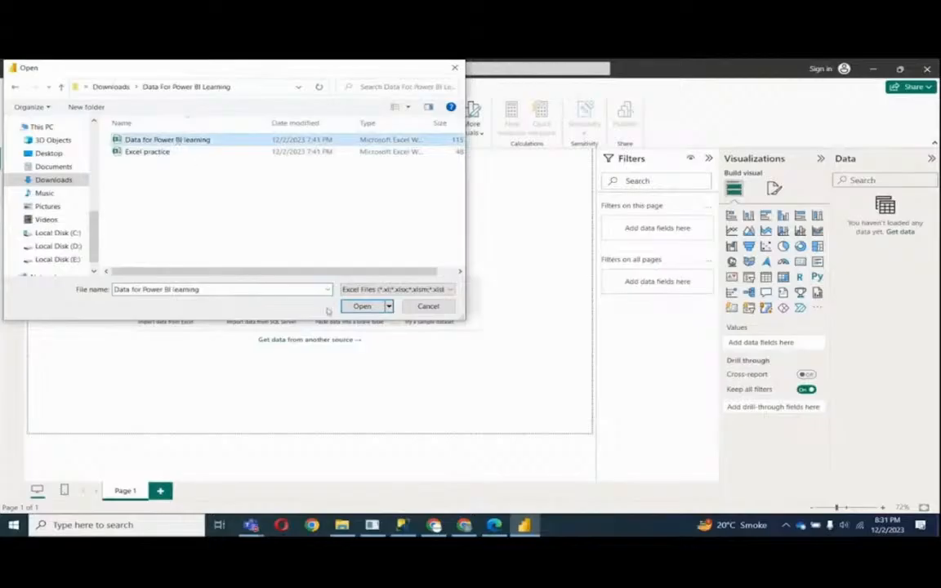
{"action": "left_click", "coordinate": [360, 308]}
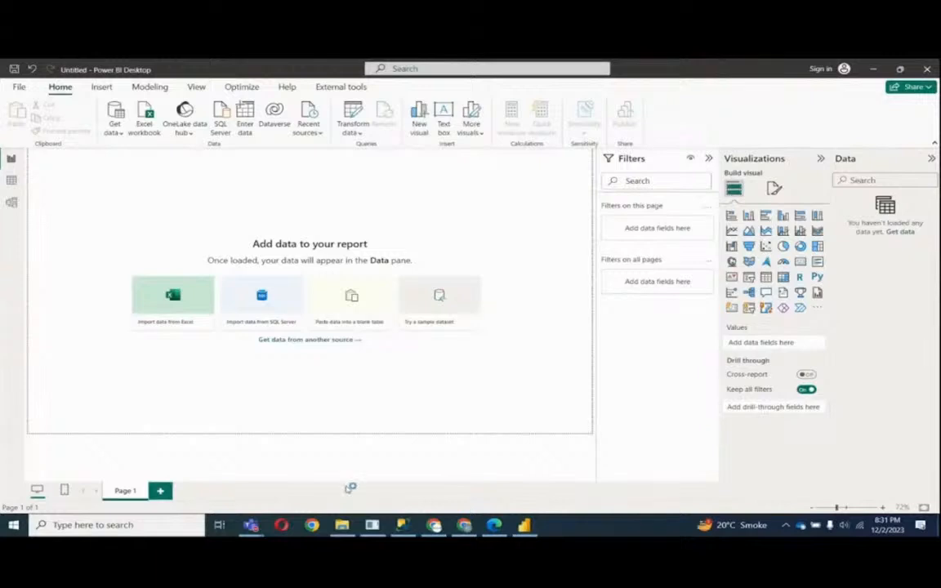
- Open the "Data for Power BI learning" workbook in Excel, review its DataSource, UAE and pakistan sheets, and close it without saving
{"action": "left_click", "coordinate": [342, 525]}
{"action": "left_click", "coordinate": [145, 156]}
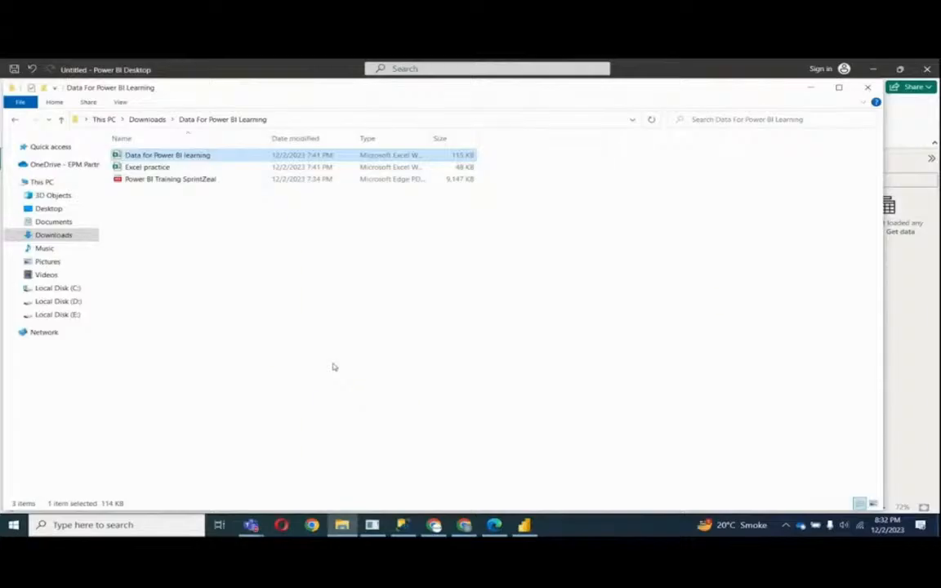
{"action": "key", "text": "Return"}
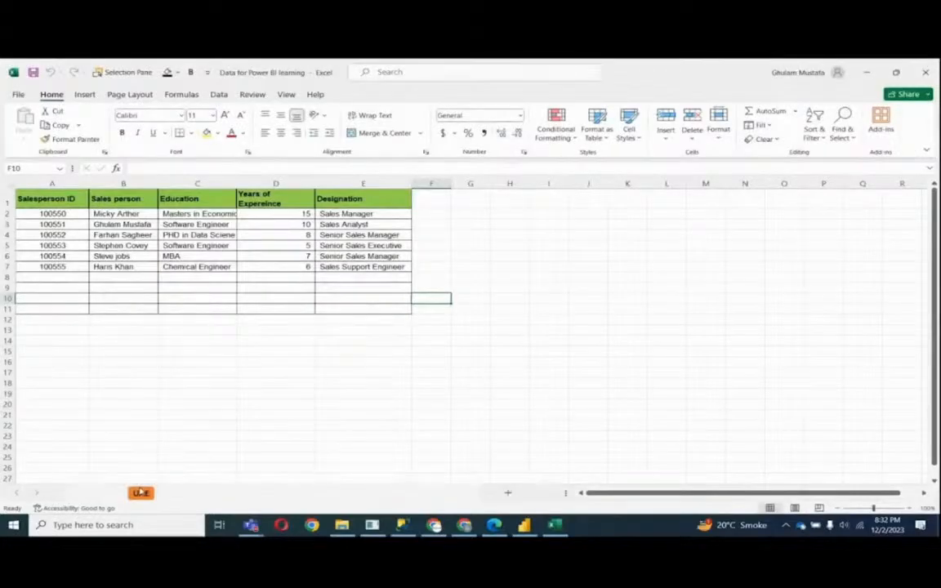
{"action": "left_click", "coordinate": [95, 493]}
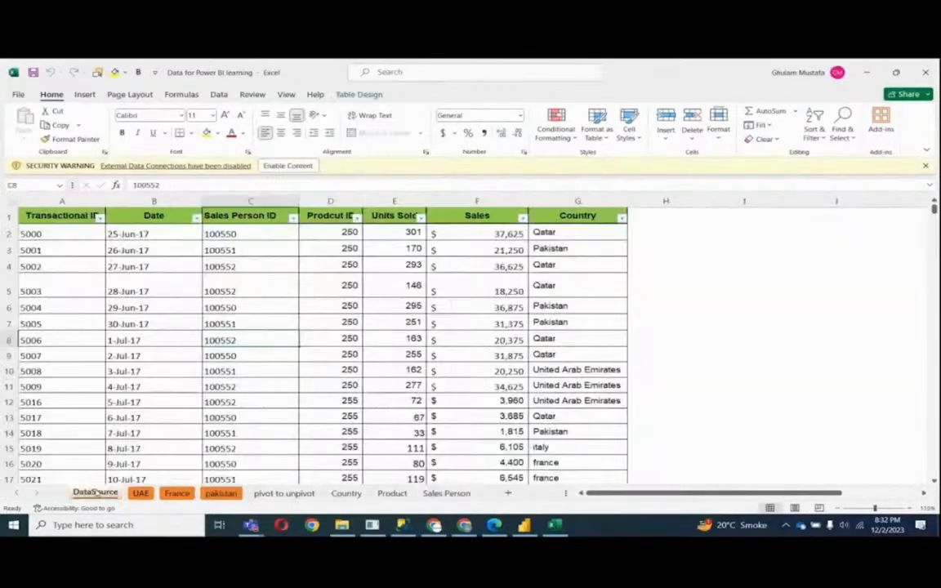
{"action": "left_click", "coordinate": [140, 494]}
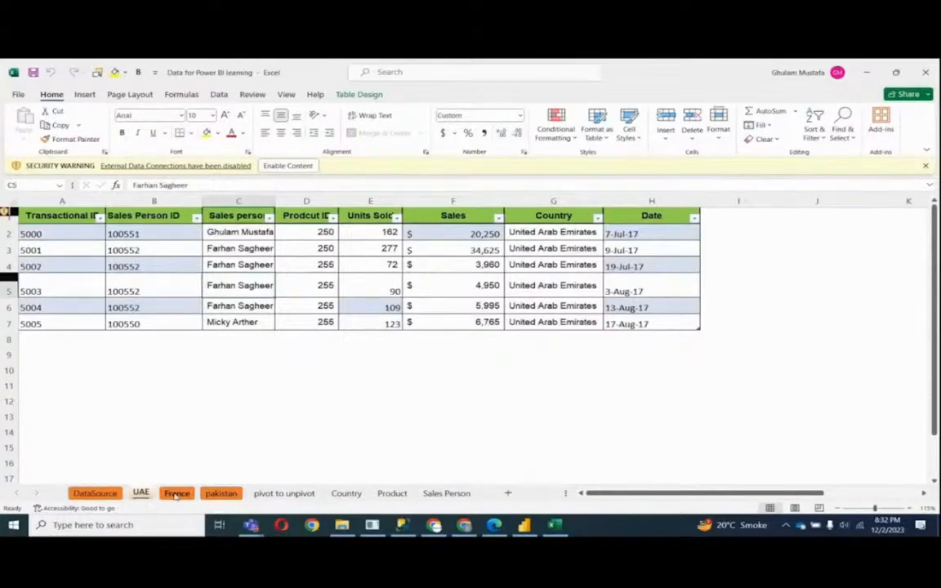
{"action": "left_click", "coordinate": [221, 494]}
{"action": "left_click", "coordinate": [404, 352]}
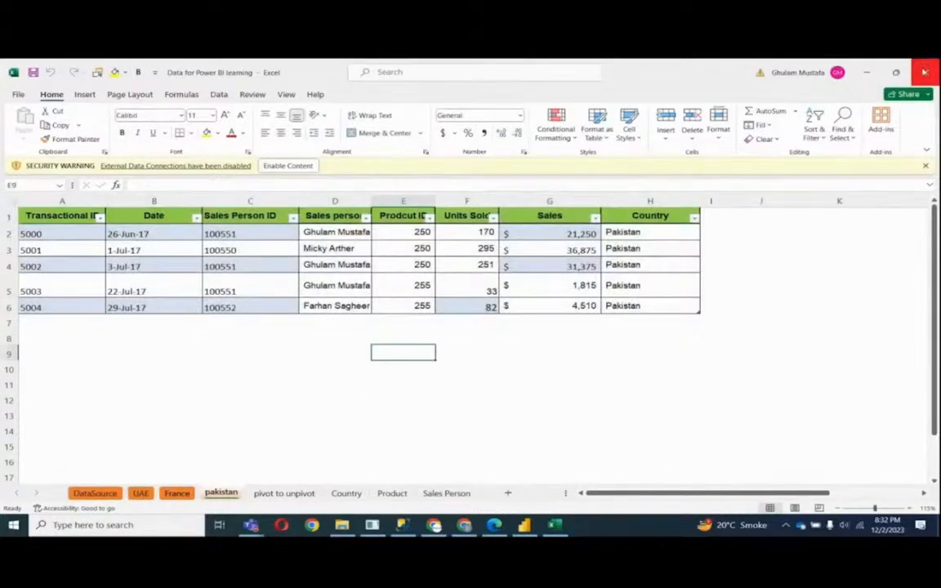
{"action": "left_click", "coordinate": [925, 72]}
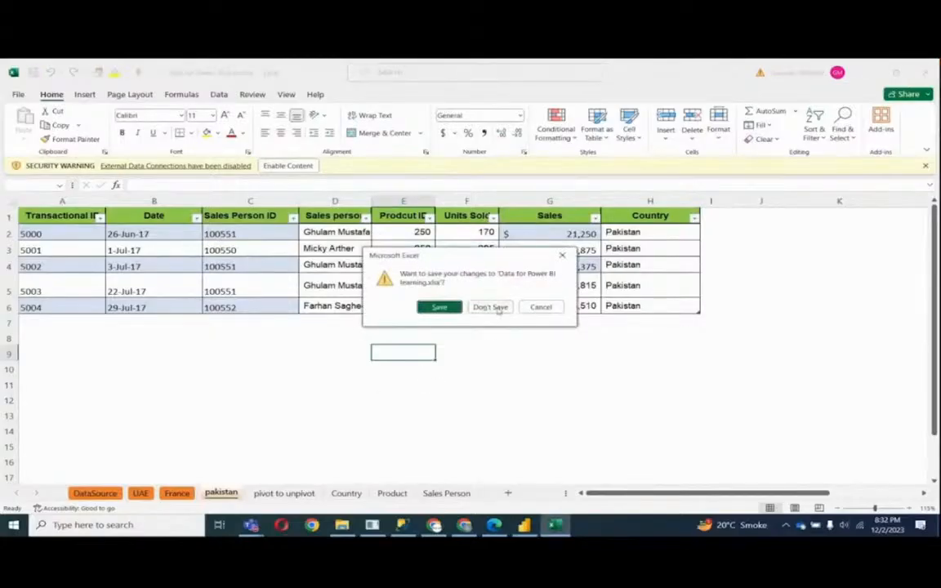
{"action": "left_click", "coordinate": [490, 307]}
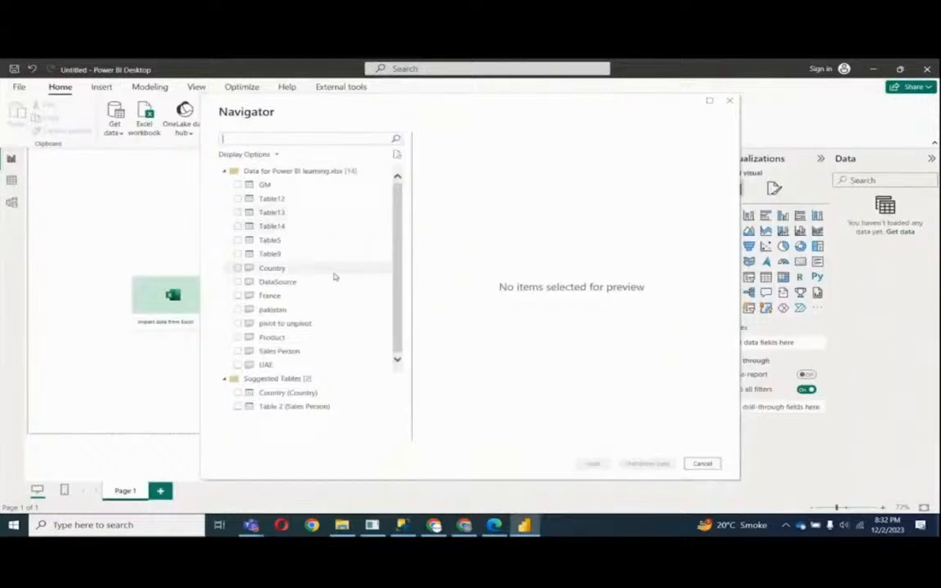
- Preview the Sales Person and DataSource sheets in the Navigator and select only DataSource for import
{"action": "left_click", "coordinate": [287, 369]}
{"action": "left_click", "coordinate": [290, 351]}
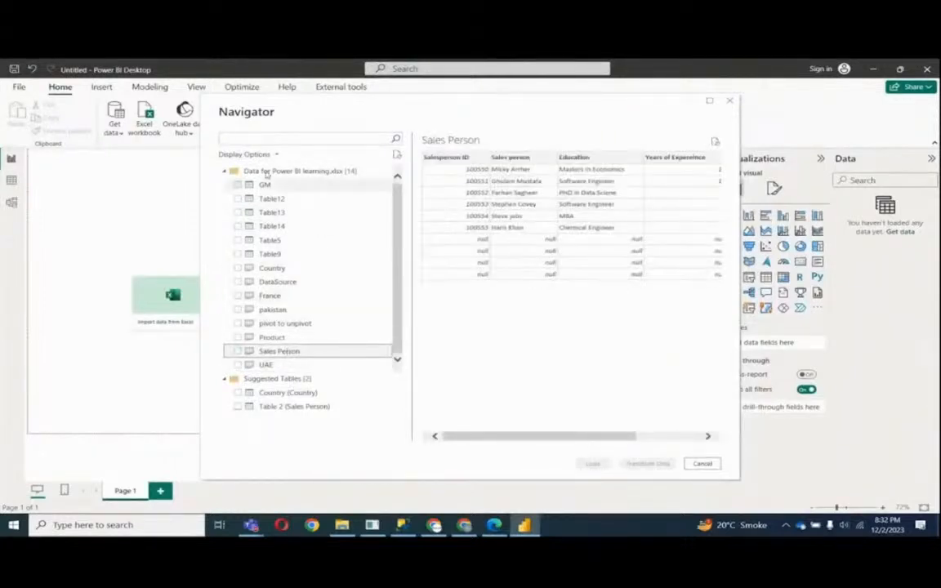
{"action": "left_click", "coordinate": [270, 282]}
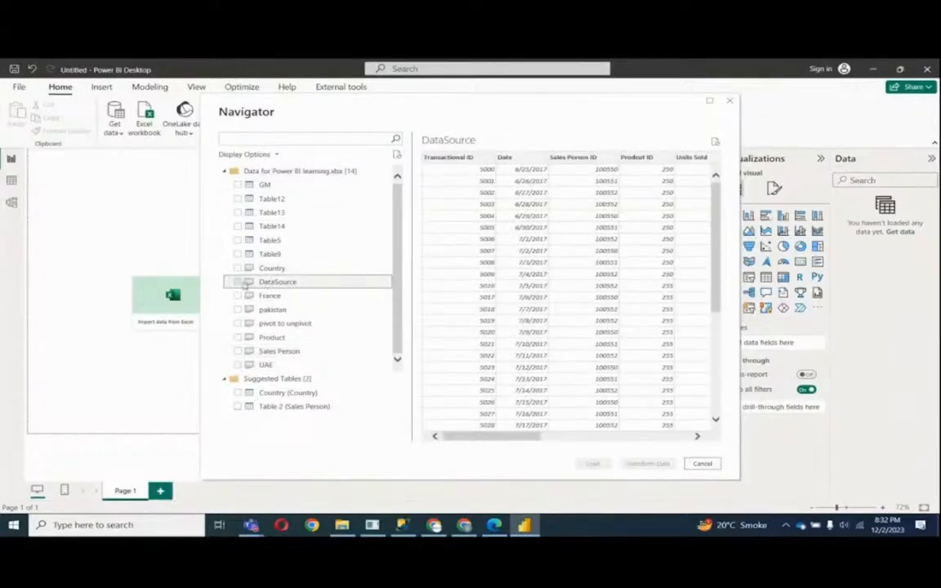
{"action": "left_click", "coordinate": [238, 282]}
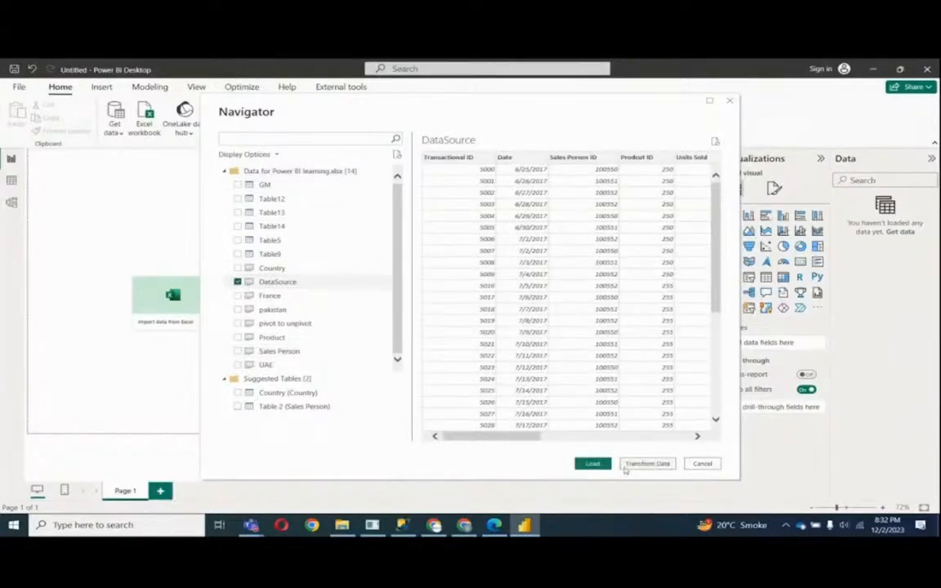
- Box the DataSource entry, the Get data command, and the Load and Transform Data options, and clear the markings
{"action": "left_click_drag", "start_coordinate": [226, 273], "coordinate": [315, 289]}
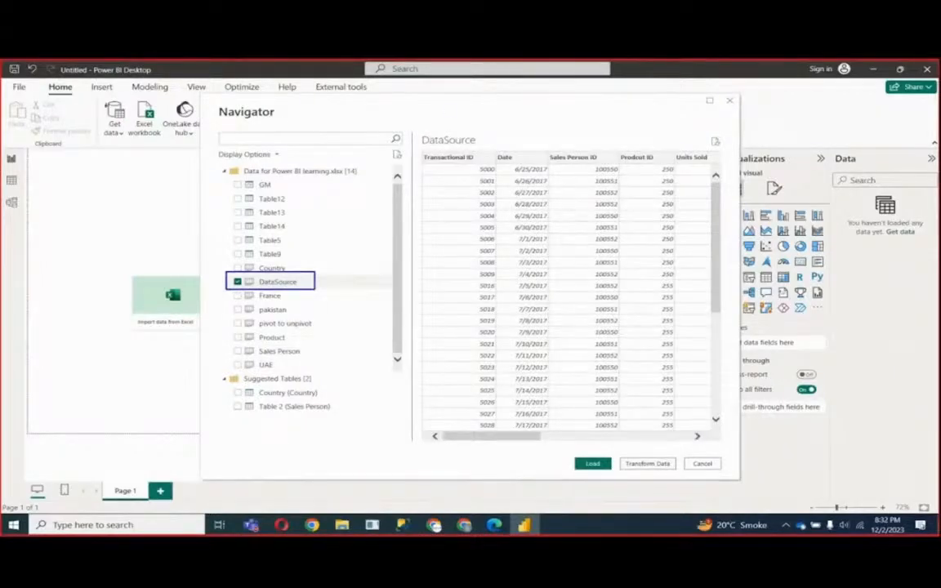
{"action": "mouse_move", "coordinate": [103, 98]}
{"action": "left_mouse_down"}
{"action": "mouse_move", "coordinate": [123, 142]}
{"action": "mouse_move", "coordinate": [122, 174]}
{"action": "left_mouse_up"}
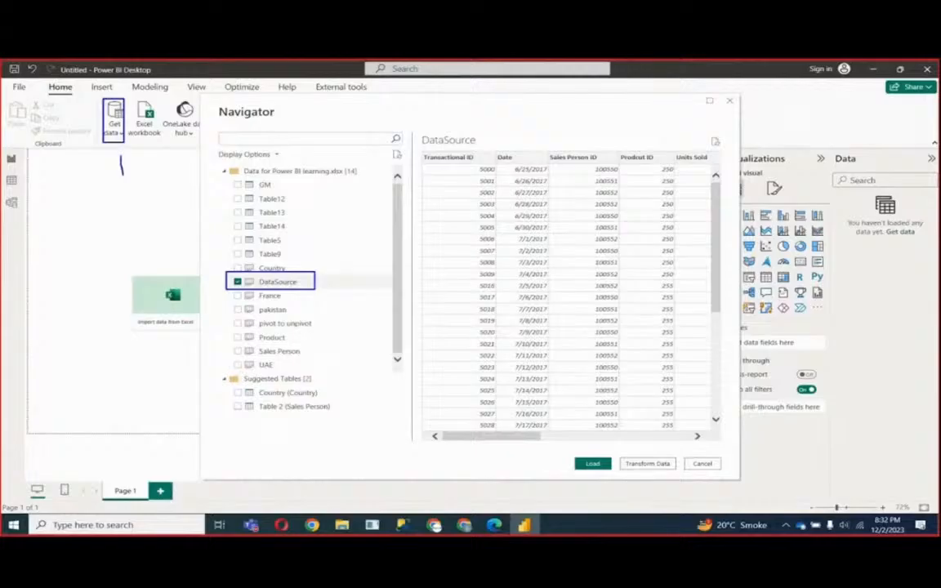
{"action": "mouse_move", "coordinate": [567, 449]}
{"action": "left_mouse_down"}
{"action": "mouse_move", "coordinate": [618, 477]}
{"action": "mouse_move", "coordinate": [636, 458]}
{"action": "mouse_move", "coordinate": [679, 477]}
{"action": "left_mouse_up"}
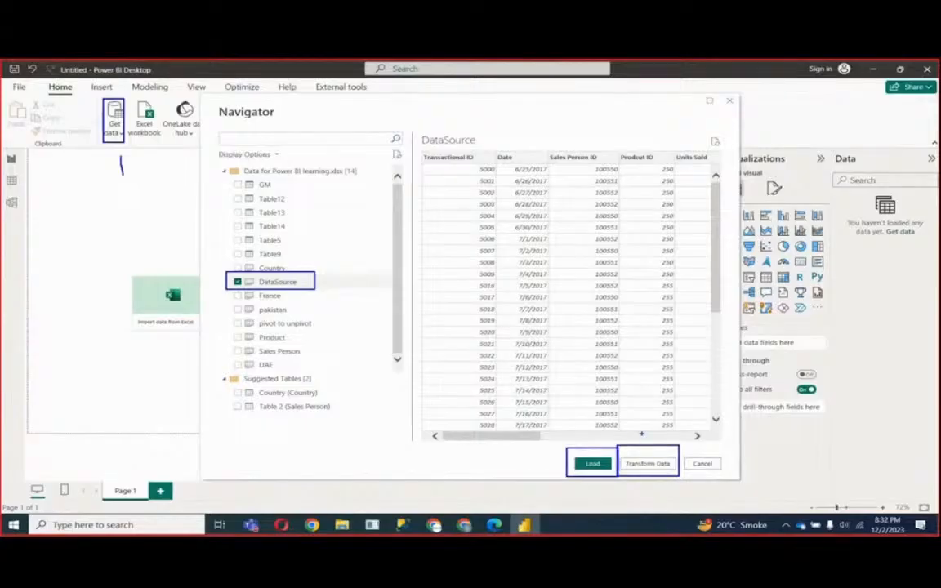
{"action": "key", "text": "Escape"}
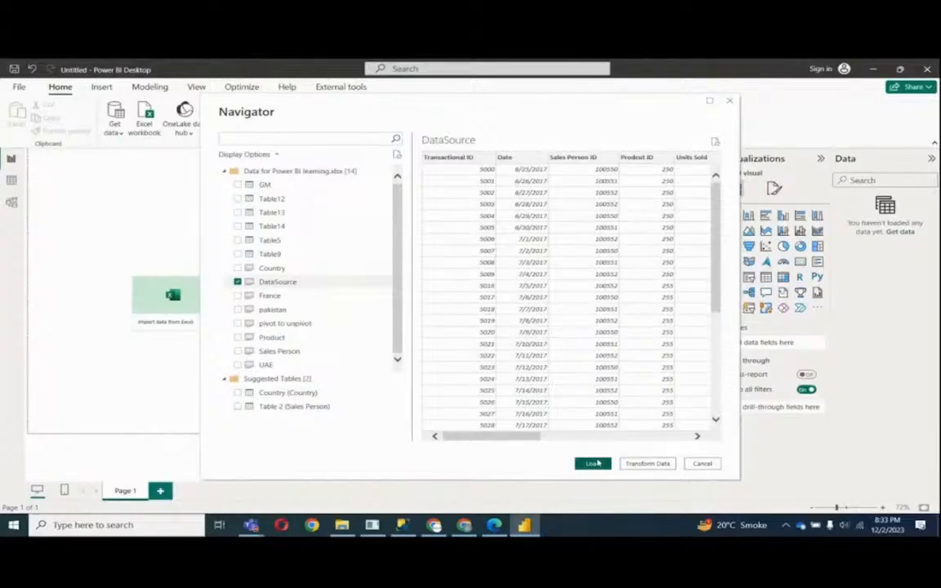
- Load the DataSource table, expand its field list, inspect the Prodcut ID and Sales Person ID fields, and collapse the list
{"action": "left_click", "coordinate": [594, 463]}
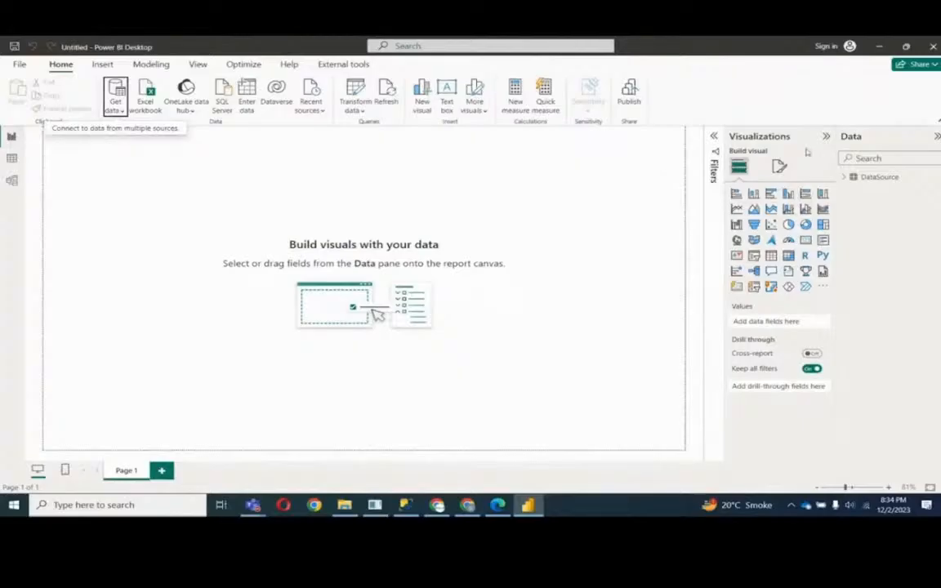
{"action": "left_click", "coordinate": [846, 179]}
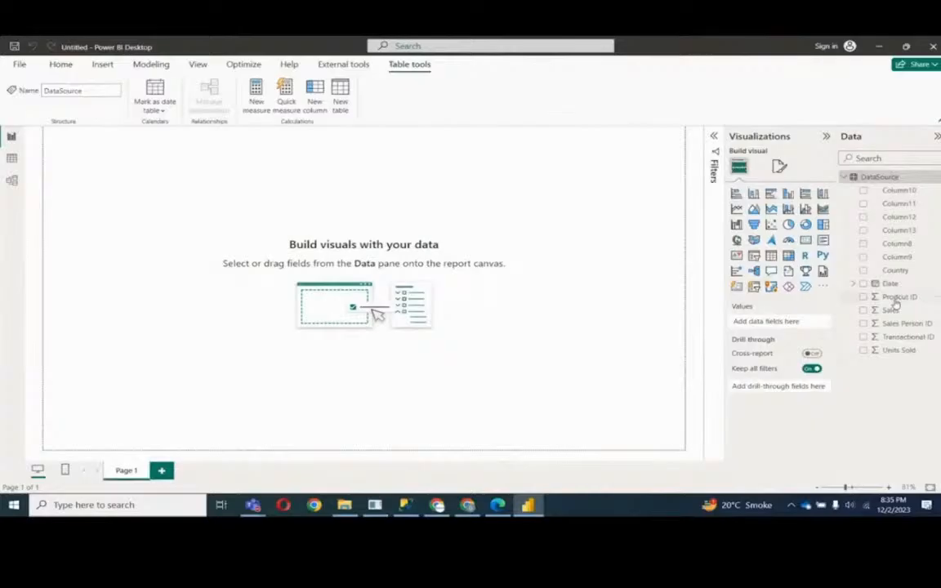
{"action": "left_click", "coordinate": [898, 297]}
{"action": "left_click", "coordinate": [905, 324]}
{"action": "left_click", "coordinate": [845, 177]}
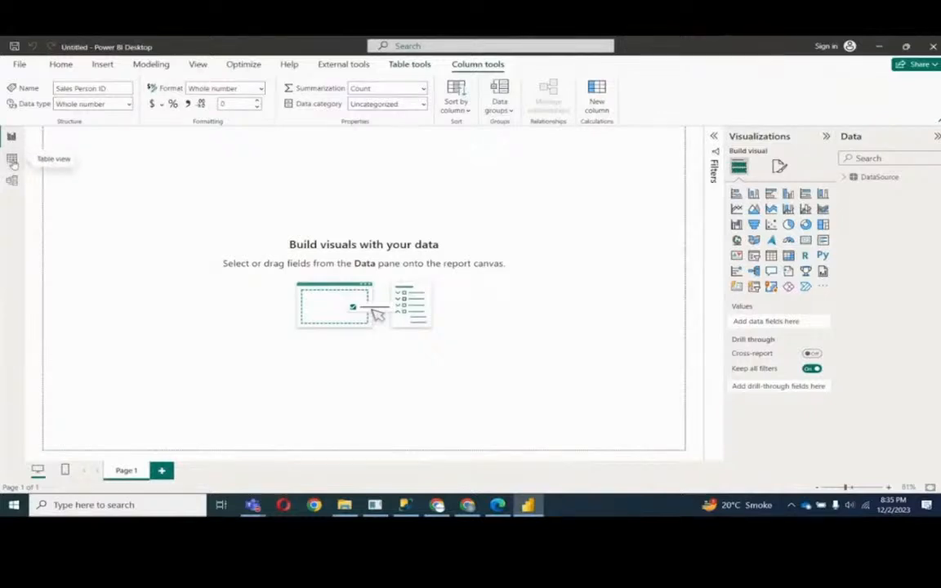
- Review the DataSource rows in Table view, and shift the DataSource card slightly in Model view
{"action": "left_click", "coordinate": [12, 160]}
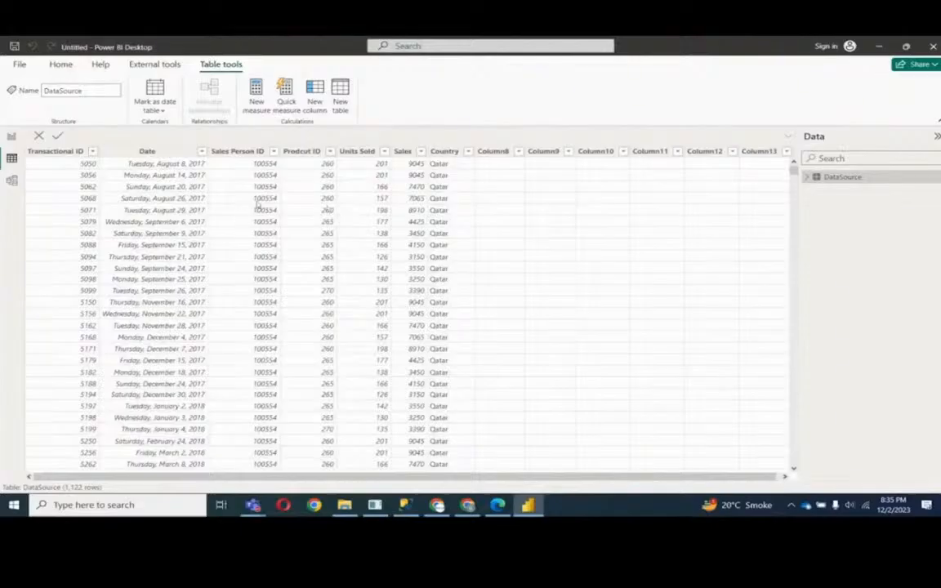
{"action": "mouse_move", "coordinate": [790, 169]}
{"action": "left_mouse_down"}
{"action": "mouse_move", "coordinate": [793, 232]}
{"action": "mouse_move", "coordinate": [794, 167]}
{"action": "left_mouse_up"}
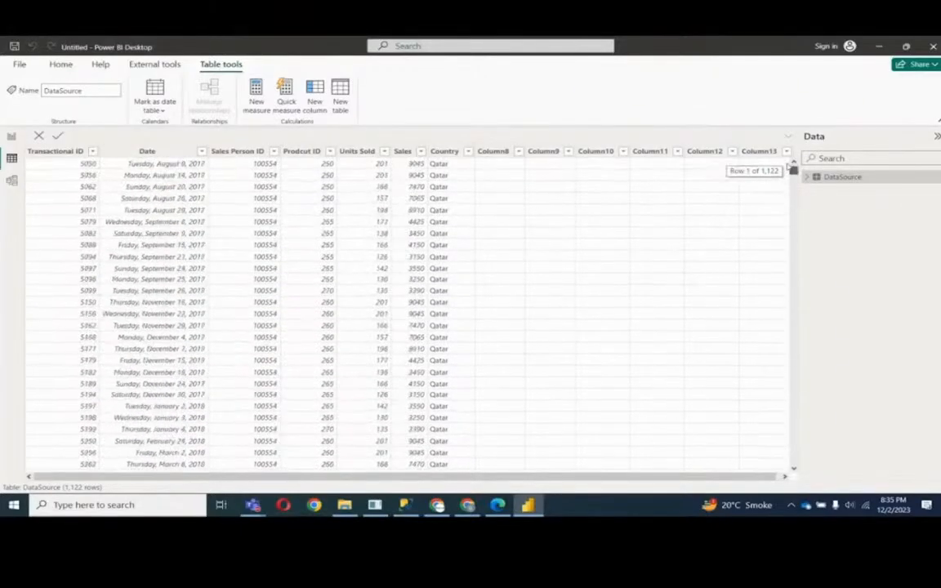
{"action": "left_click", "coordinate": [12, 179]}
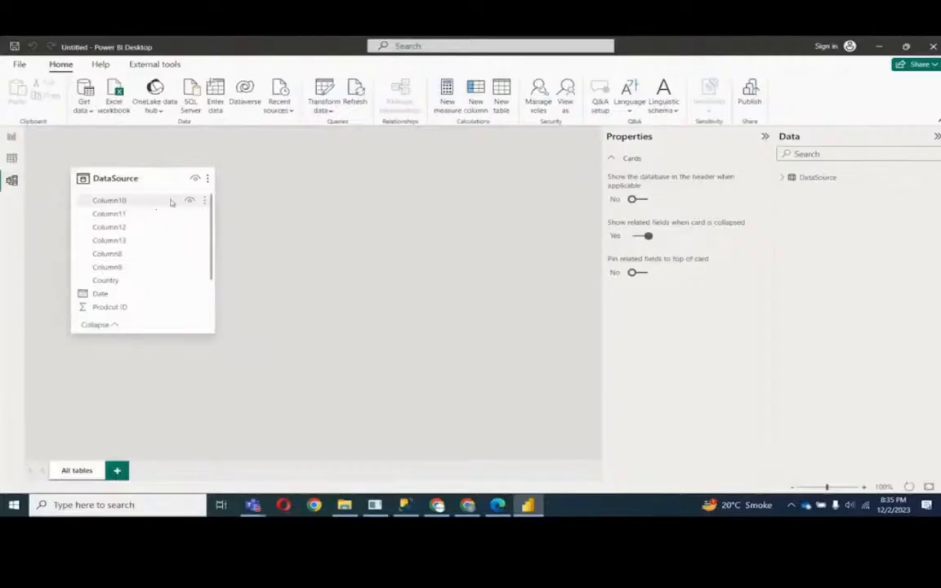
{"action": "mouse_move", "coordinate": [161, 179]}
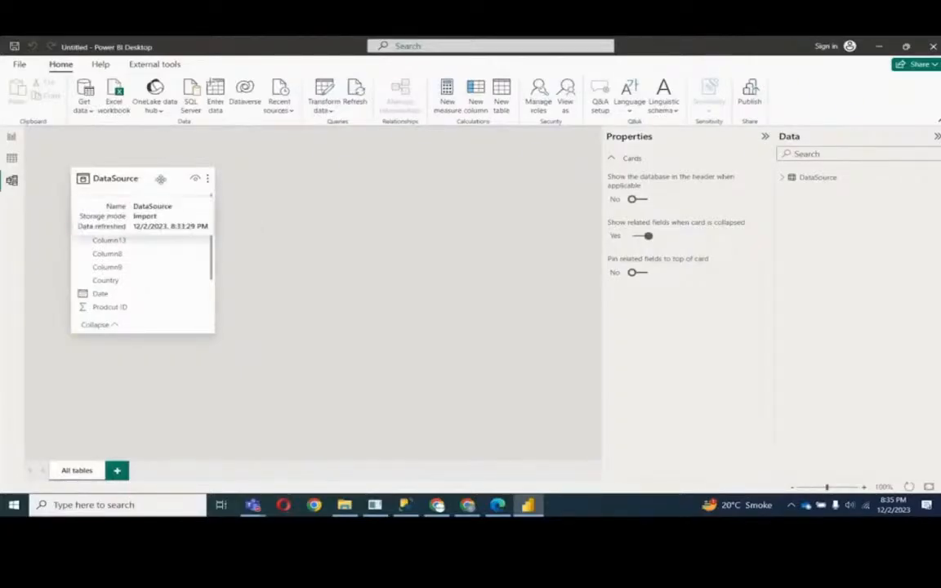
{"action": "left_click_drag", "start_coordinate": [161, 179], "coordinate": [185, 183]}
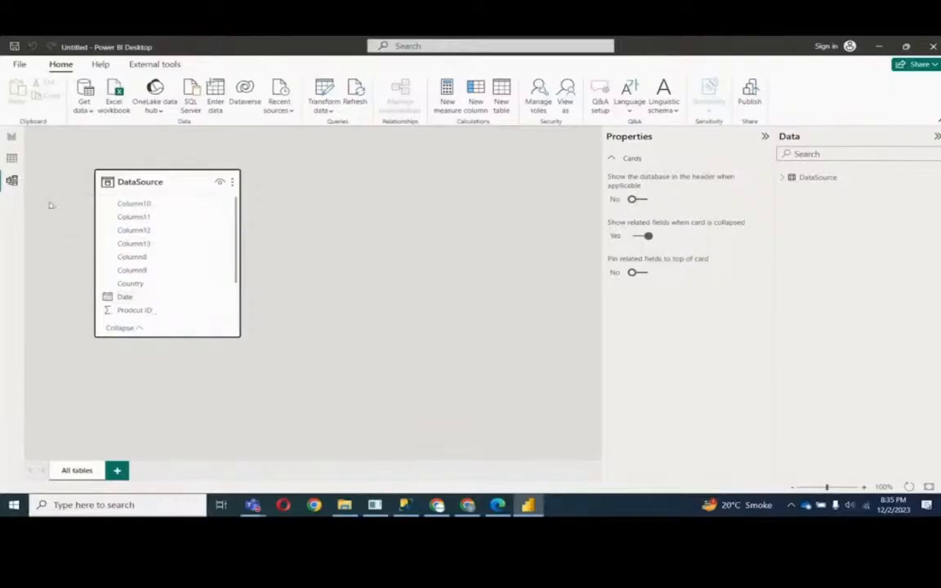
- Inspect the Prodcut ID, Sales Person ID, Date, Sales, Units Sold and Country columns of DataSource in Table view
{"action": "left_click", "coordinate": [11, 158]}
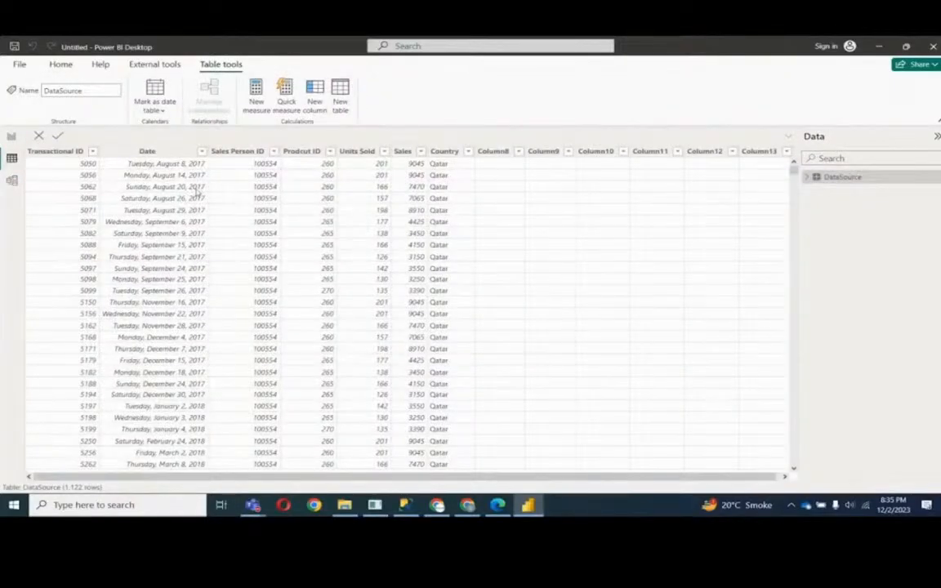
{"action": "left_click", "coordinate": [301, 152]}
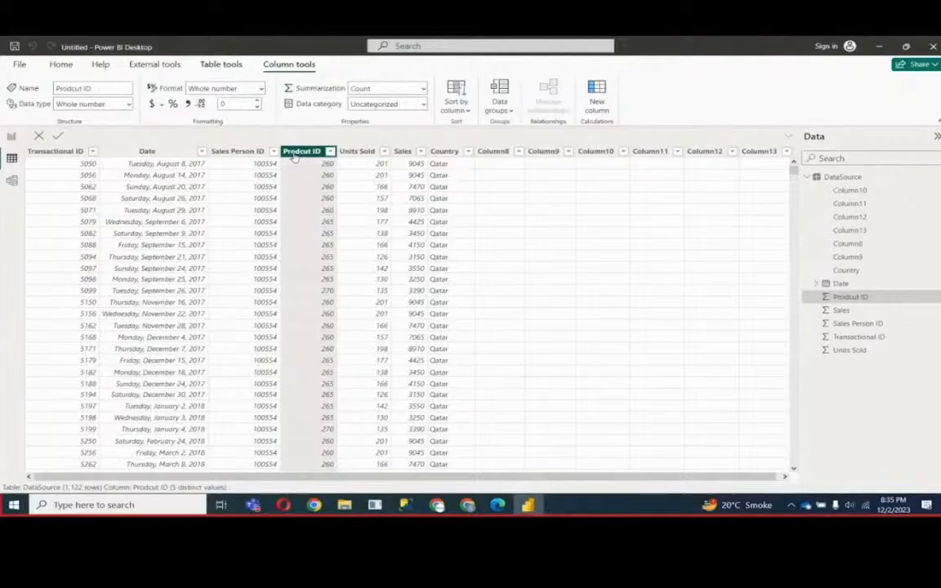
{"action": "left_click", "coordinate": [250, 152]}
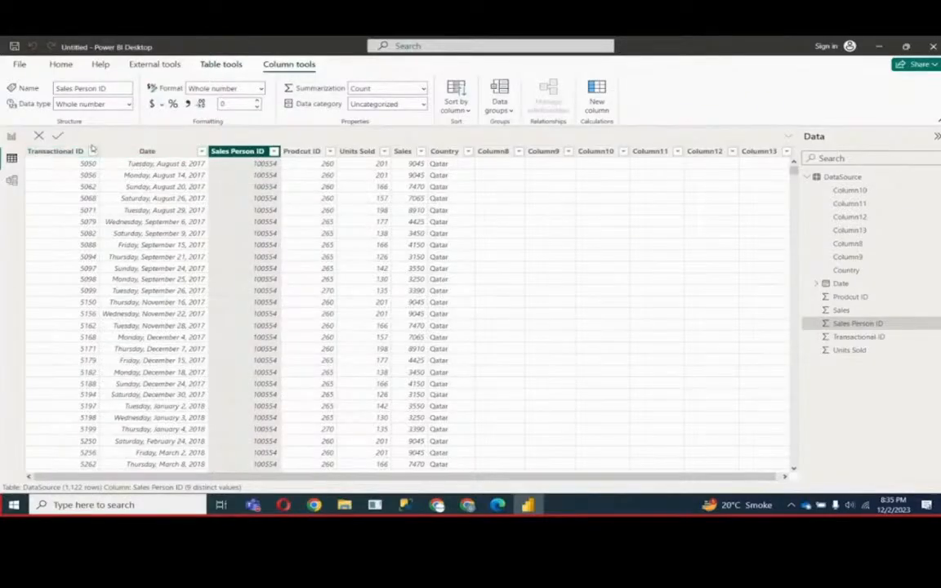
{"action": "left_click", "coordinate": [196, 151]}
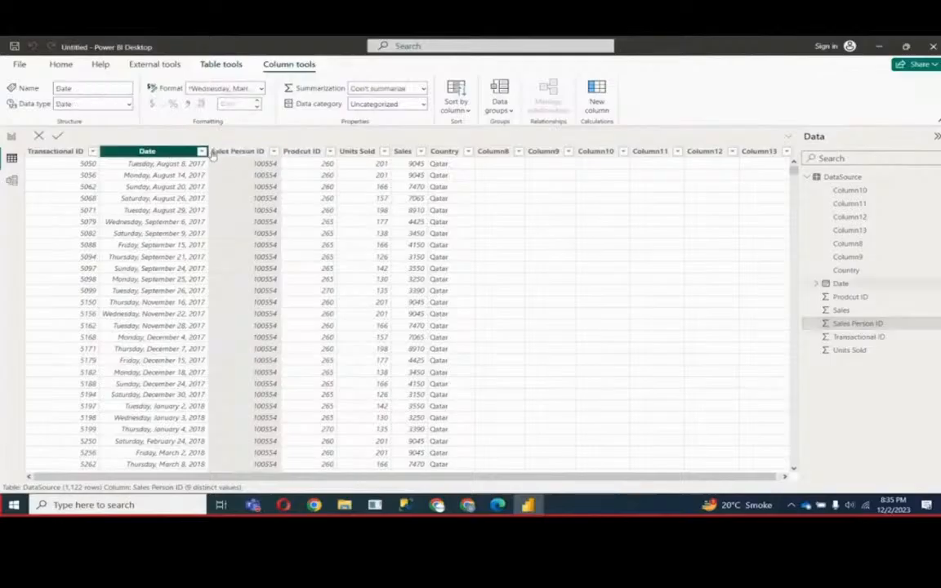
{"action": "left_click", "coordinate": [233, 153]}
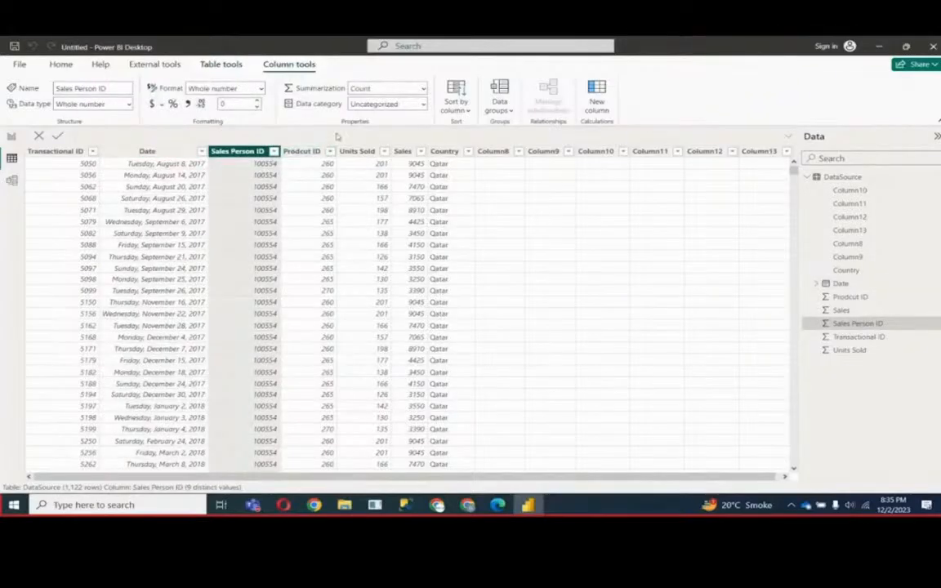
{"action": "left_click", "coordinate": [406, 152]}
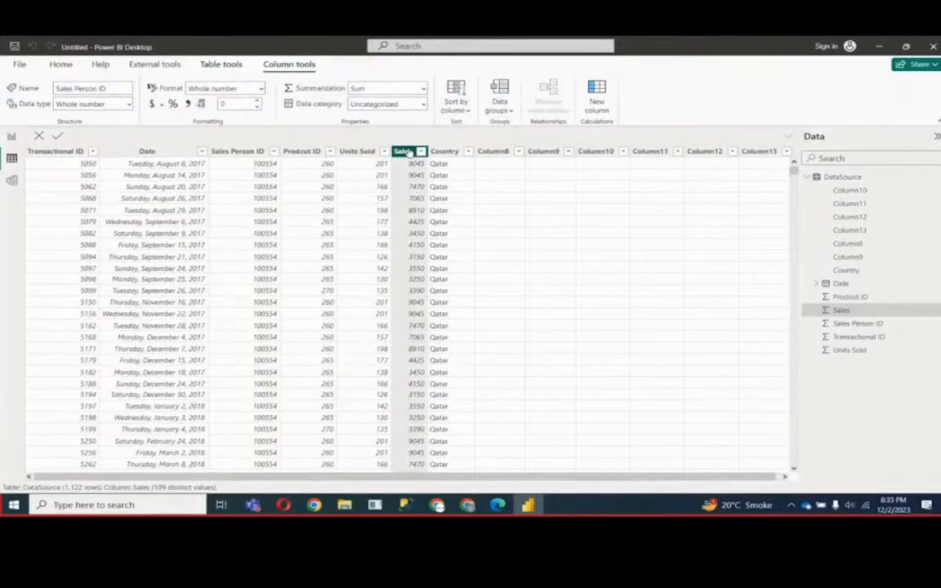
{"action": "left_click", "coordinate": [357, 152]}
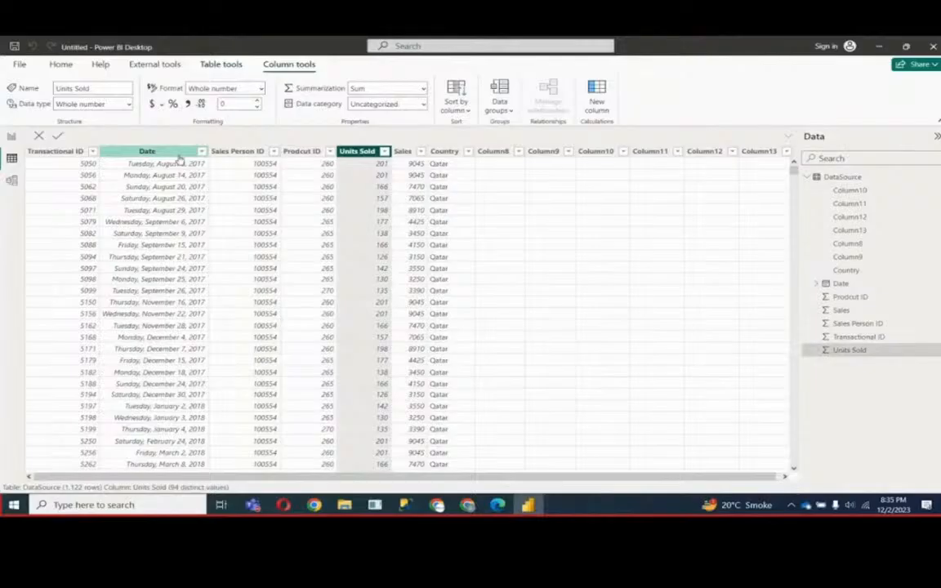
{"action": "left_click", "coordinate": [445, 152]}
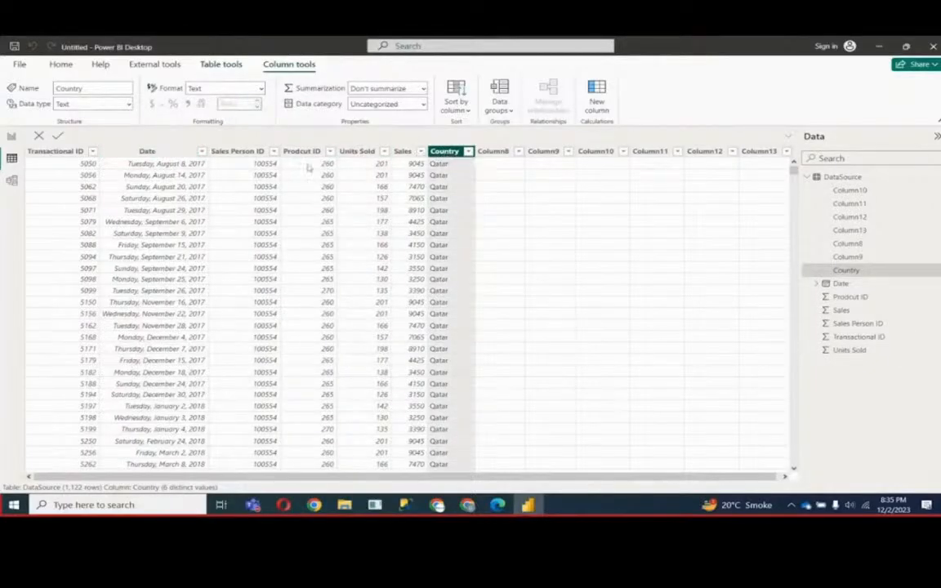
{"action": "left_click", "coordinate": [261, 152]}
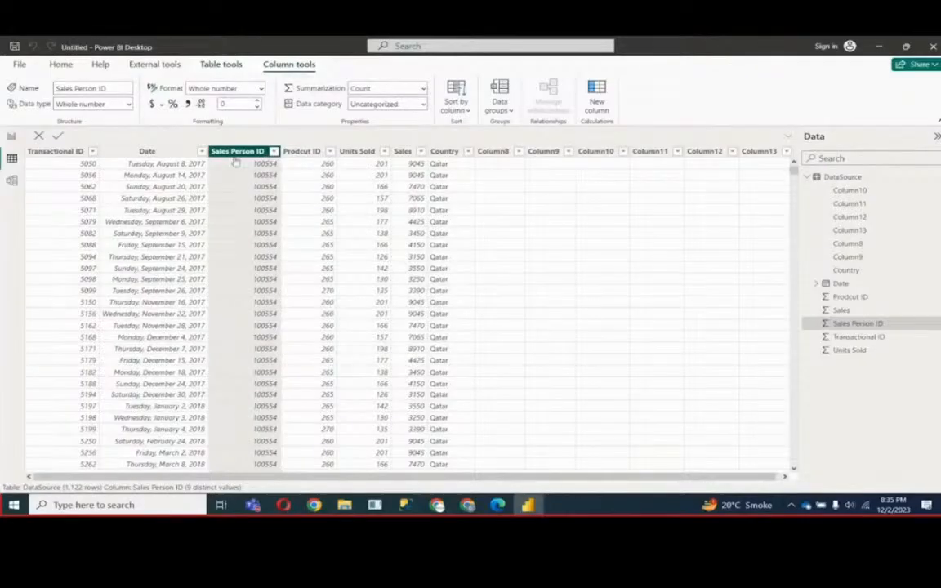
- Check the DataSource card in Model view, and return to Table view to inspect the Prodcut ID and Country columns
{"action": "left_click", "coordinate": [11, 180]}
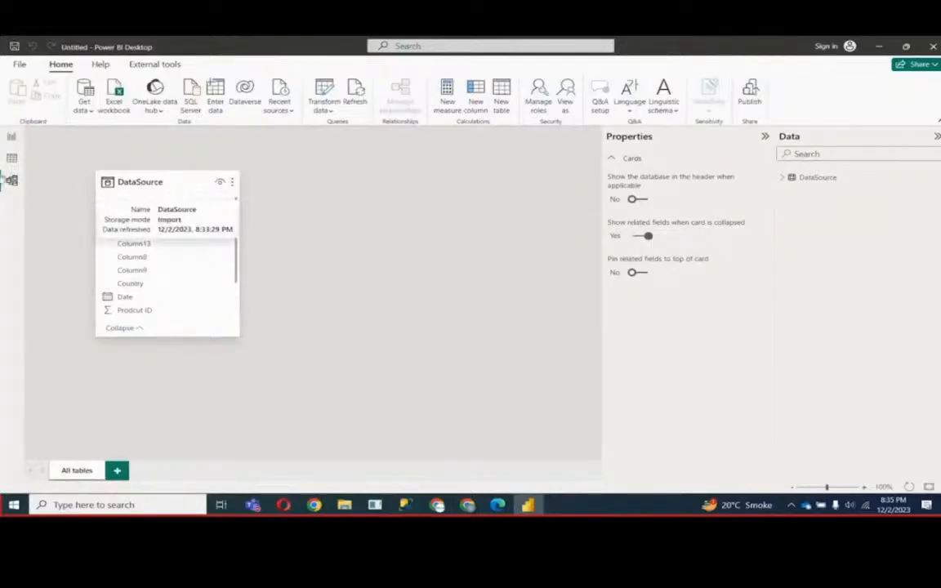
{"action": "left_click", "coordinate": [11, 160]}
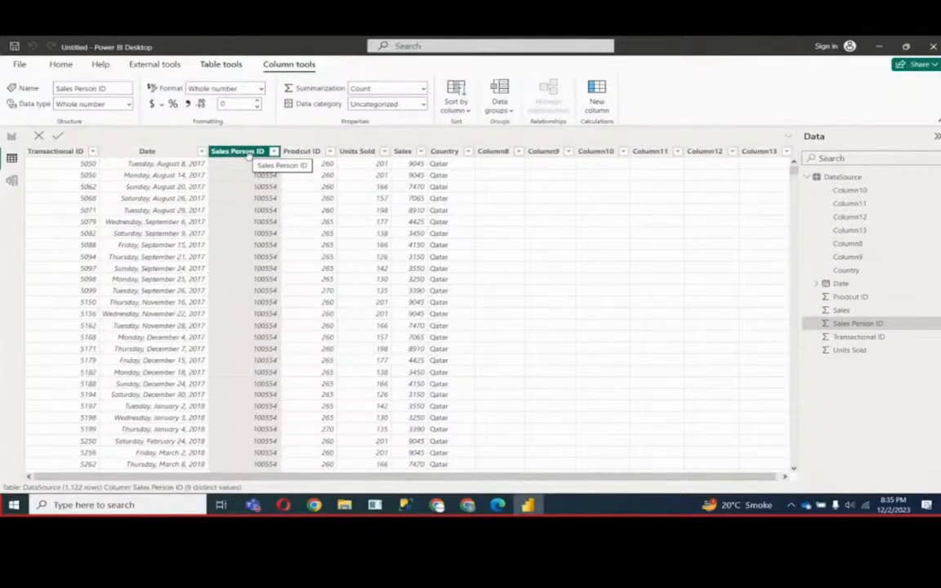
{"action": "left_click", "coordinate": [319, 154]}
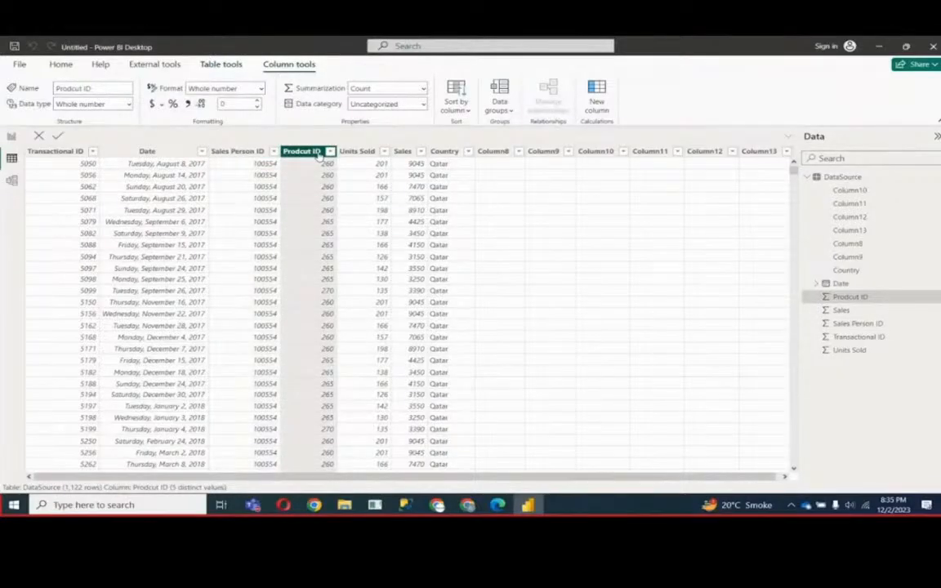
{"action": "left_click", "coordinate": [454, 154]}
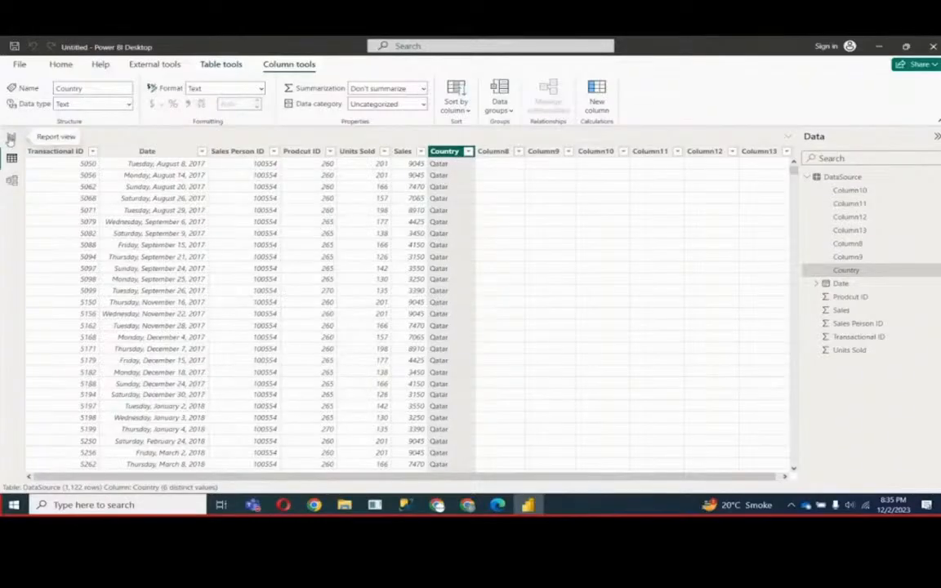
- Compare the blank report canvas and Home commands of Report view with the data grid of Table view
{"action": "left_click", "coordinate": [11, 137]}
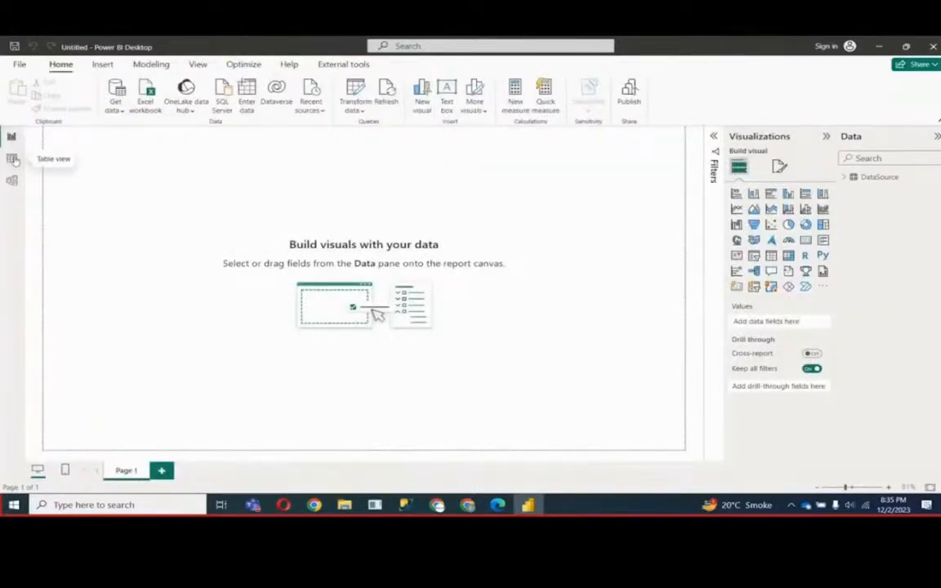
{"action": "left_click", "coordinate": [13, 159]}
{"action": "left_click", "coordinate": [61, 65]}
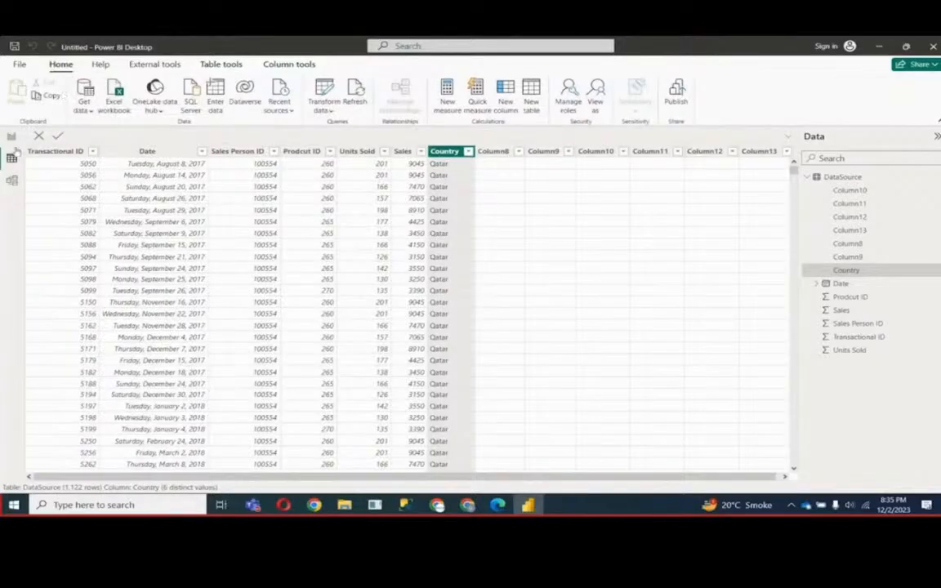
{"action": "left_click", "coordinate": [13, 138]}
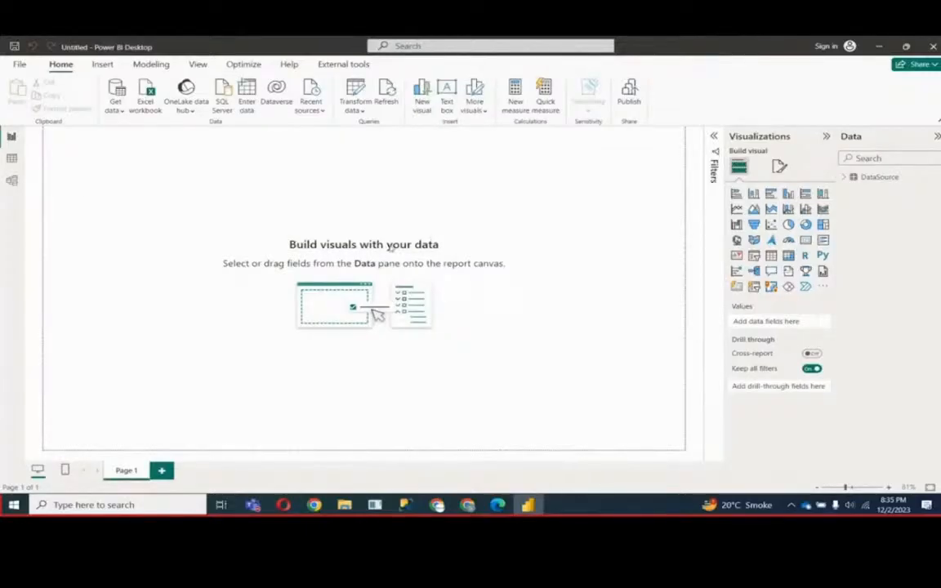
{"action": "left_click", "coordinate": [12, 157]}
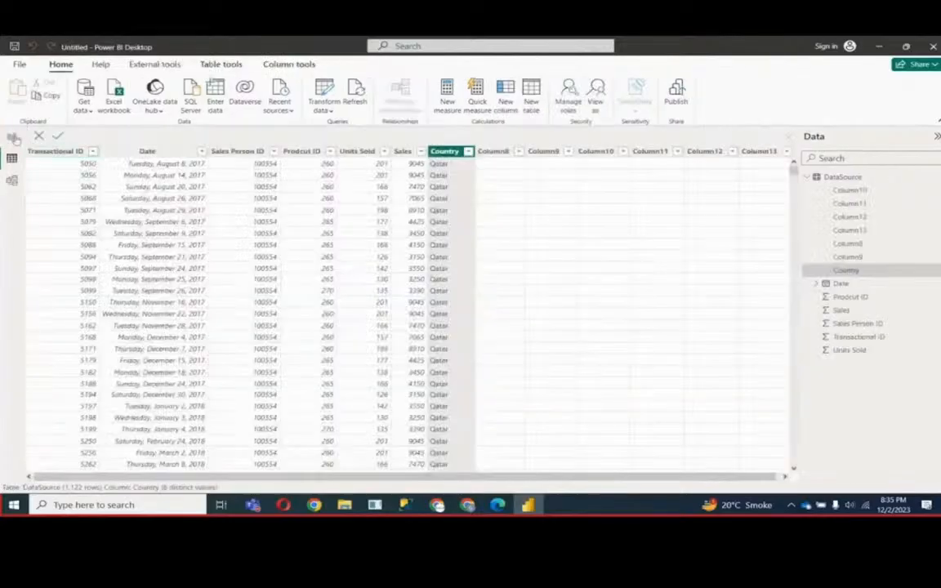
{"action": "left_click", "coordinate": [12, 138]}
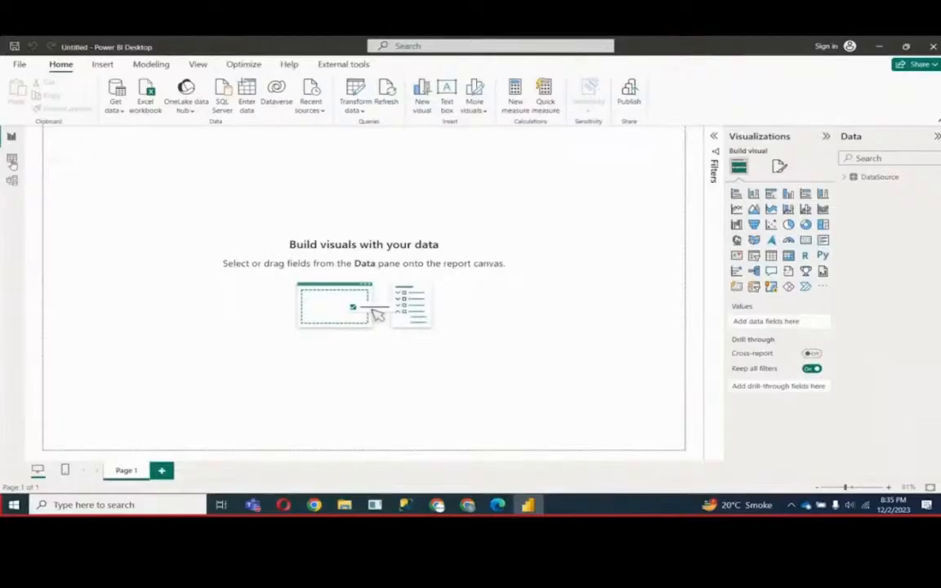
{"action": "left_click", "coordinate": [11, 161]}
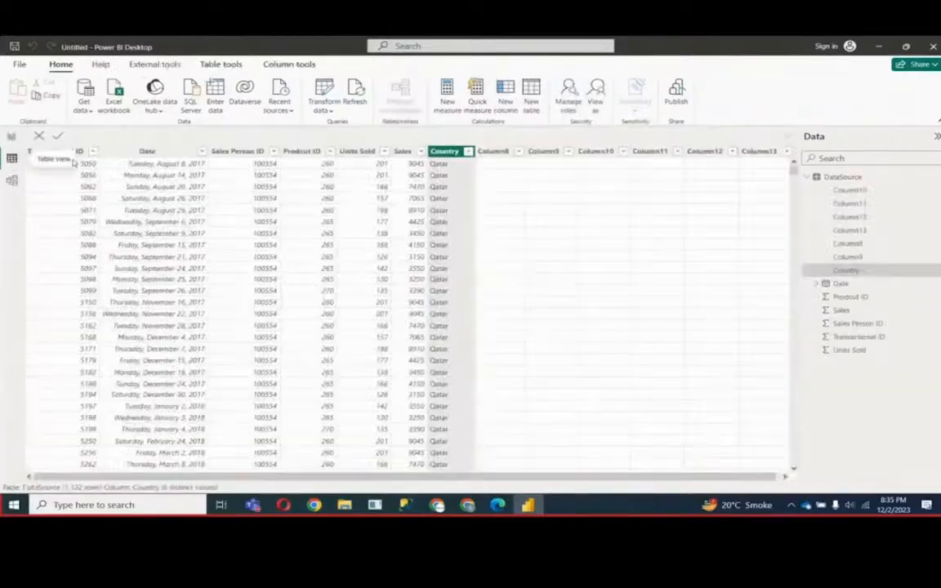
- Examine the sort and filter options of the Country and Date columns without applying any, and return to Report view
{"action": "left_click", "coordinate": [468, 152]}
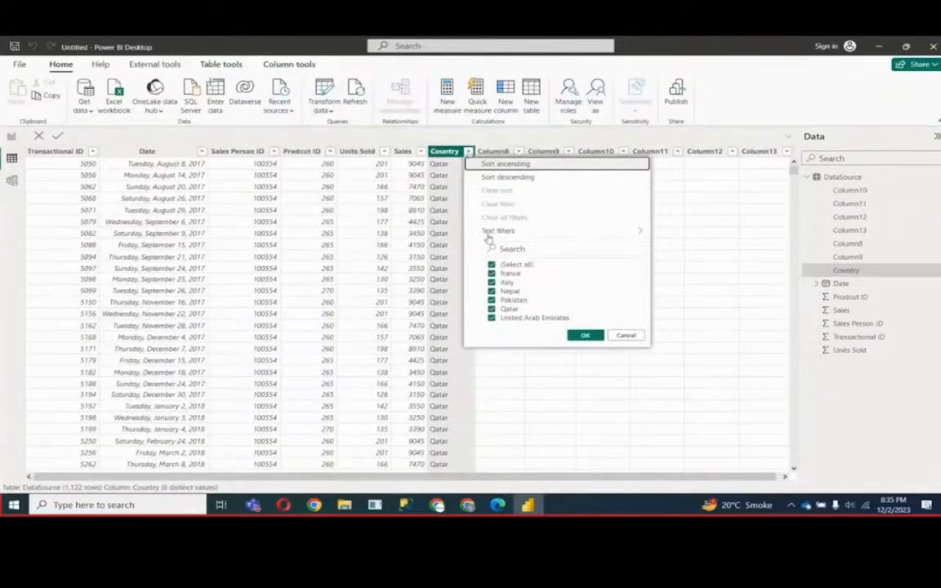
{"action": "left_click", "coordinate": [625, 336]}
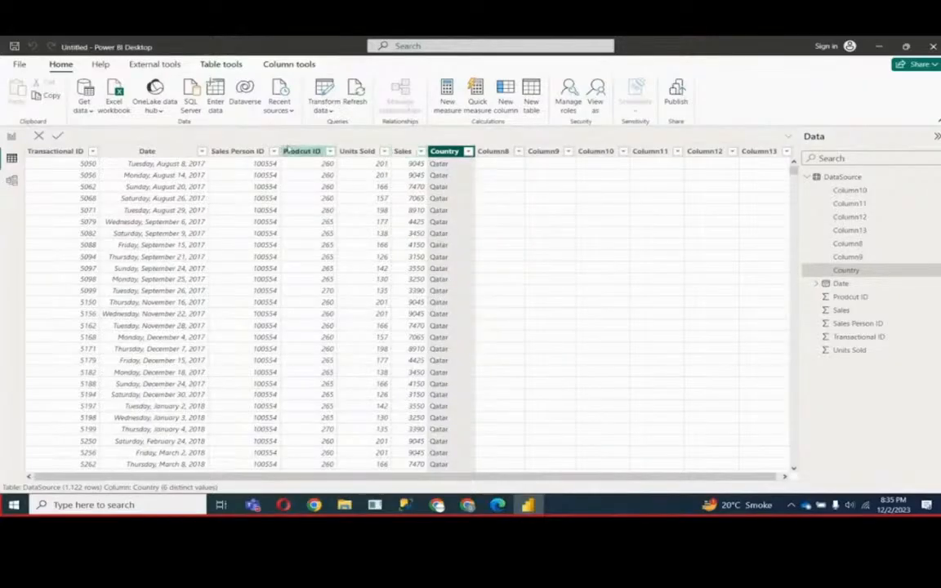
{"action": "left_click", "coordinate": [183, 153]}
{"action": "left_click", "coordinate": [202, 151]}
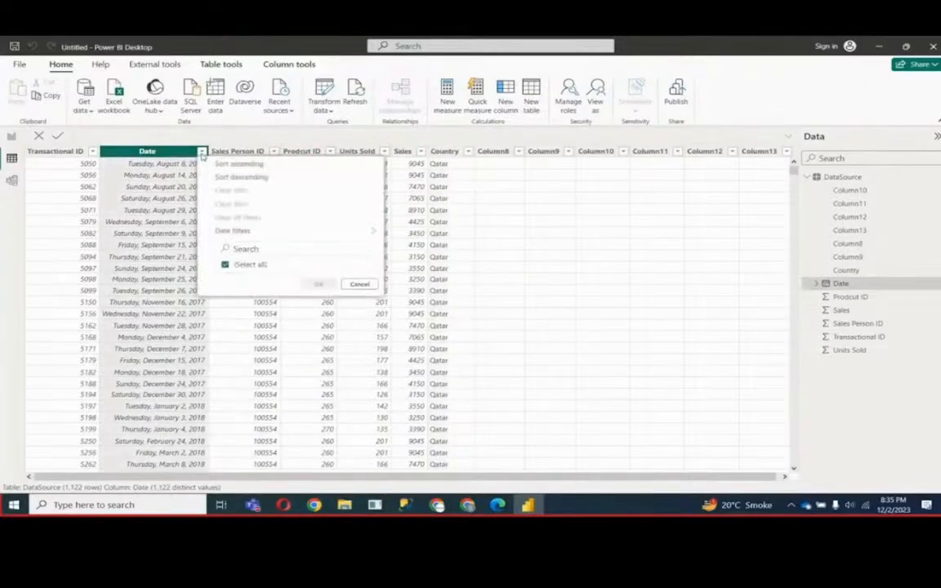
{"action": "left_click", "coordinate": [11, 137]}
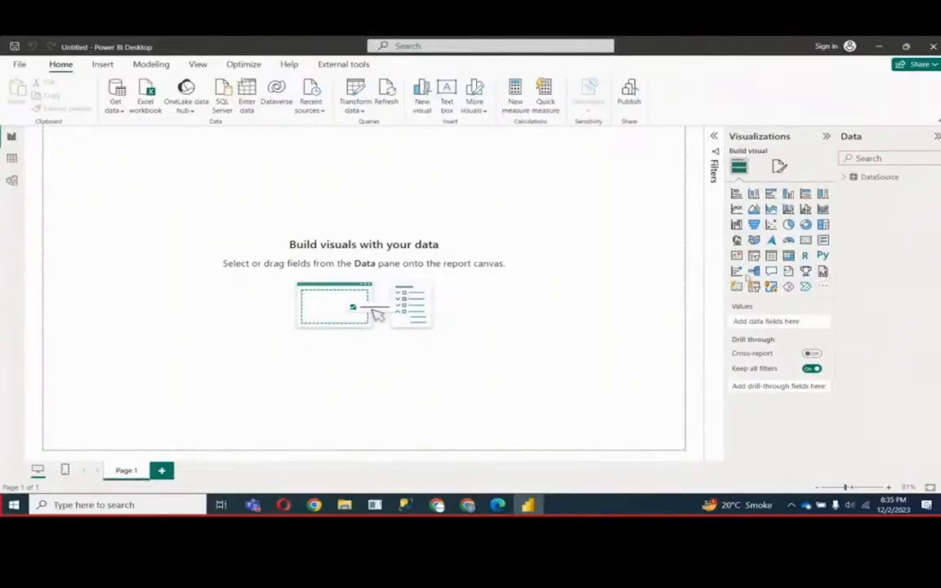
- Try a table, a pie chart and a waterfall chart as the empty visual on Page 1
{"action": "left_click", "coordinate": [771, 256]}
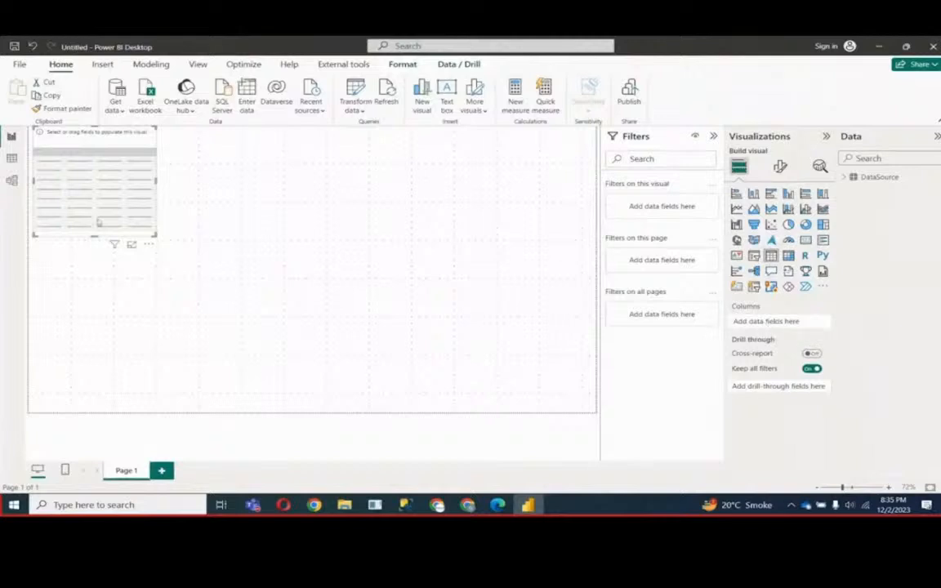
{"action": "left_click", "coordinate": [787, 225]}
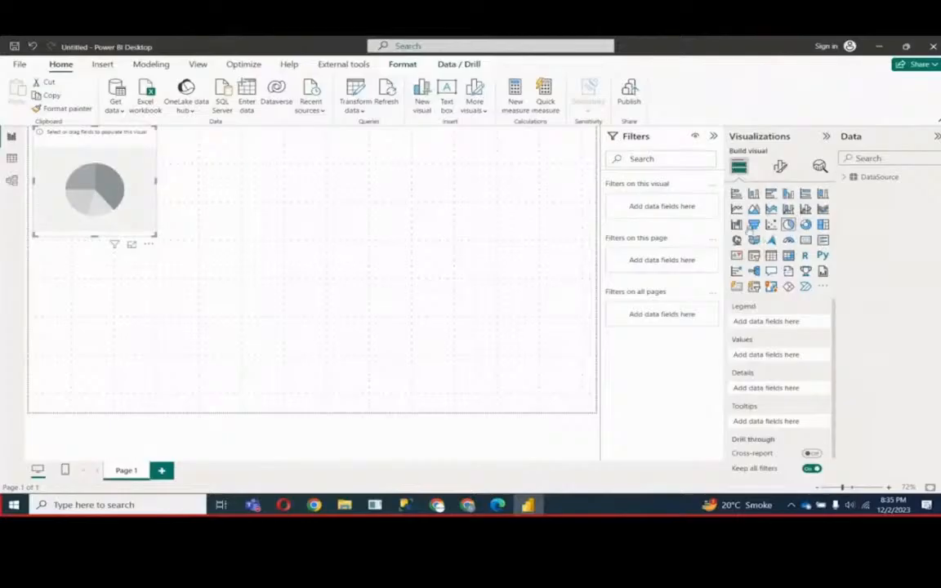
{"action": "left_click", "coordinate": [737, 224]}
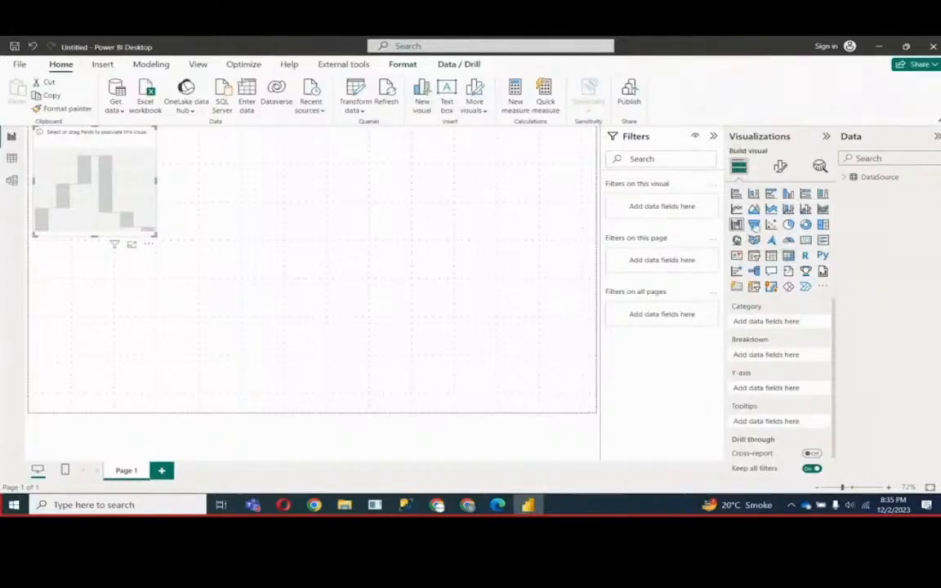
{"action": "left_click", "coordinate": [788, 224]}
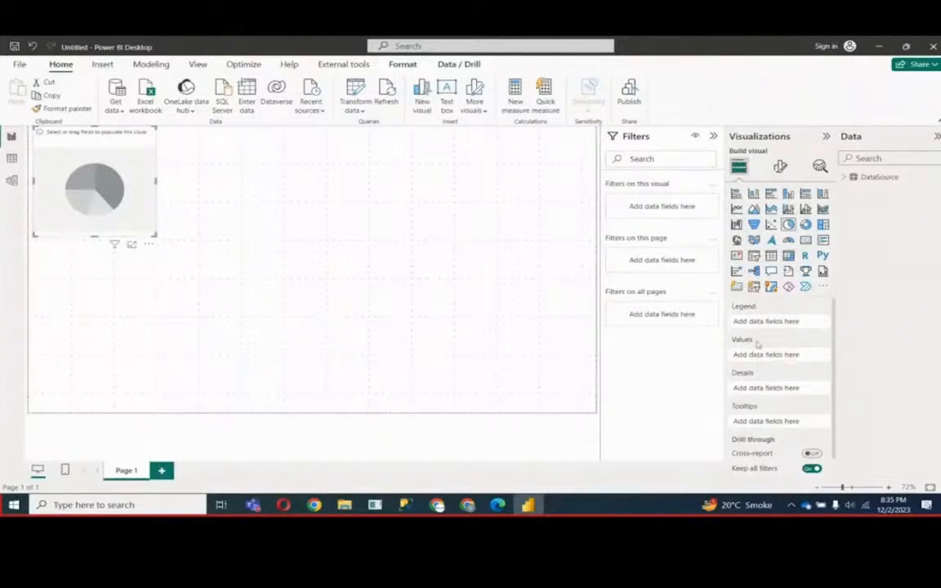
- Make the visual on Page 1 a table and add the Country field from DataSource to it
{"action": "left_click", "coordinate": [770, 255]}
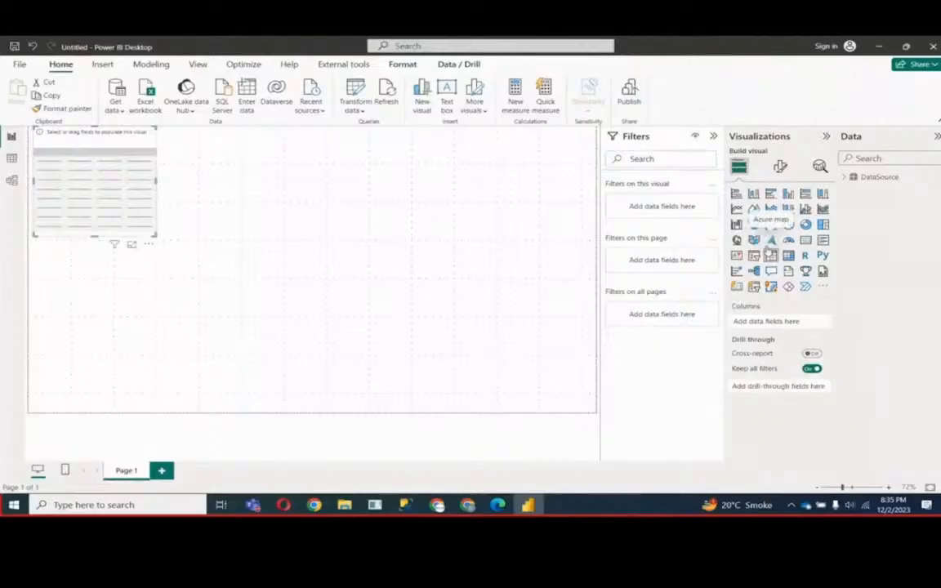
{"action": "left_click", "coordinate": [844, 177]}
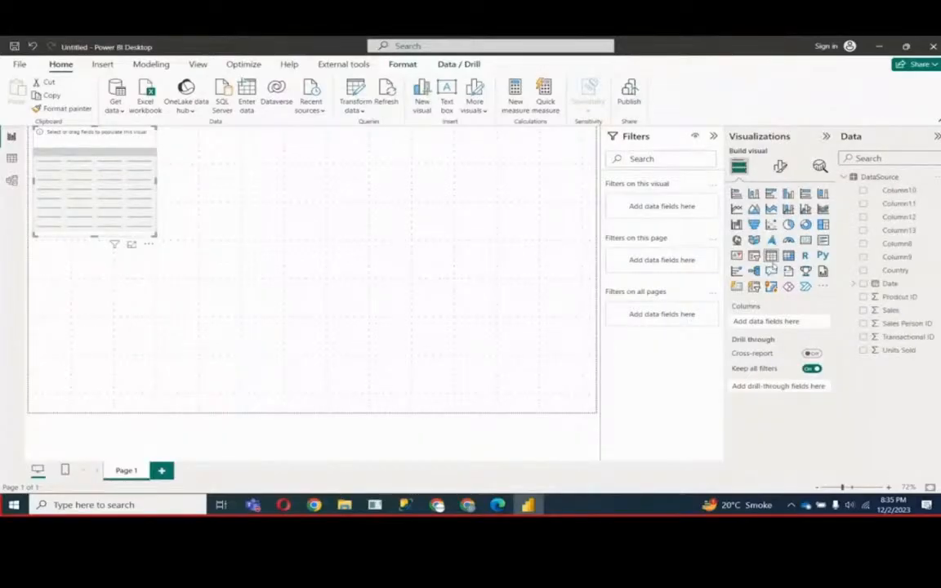
{"action": "left_click_drag", "start_coordinate": [897, 269], "coordinate": [105, 175]}
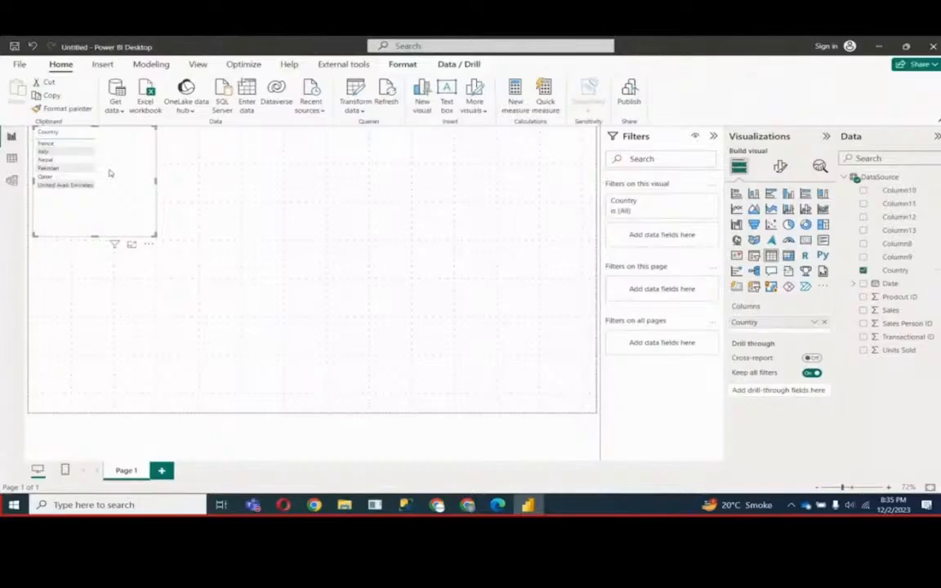
- Move the Country table away from the canvas's upper-left corner and re-add the Country field to its columns
{"action": "left_click_drag", "start_coordinate": [110, 172], "coordinate": [212, 197]}
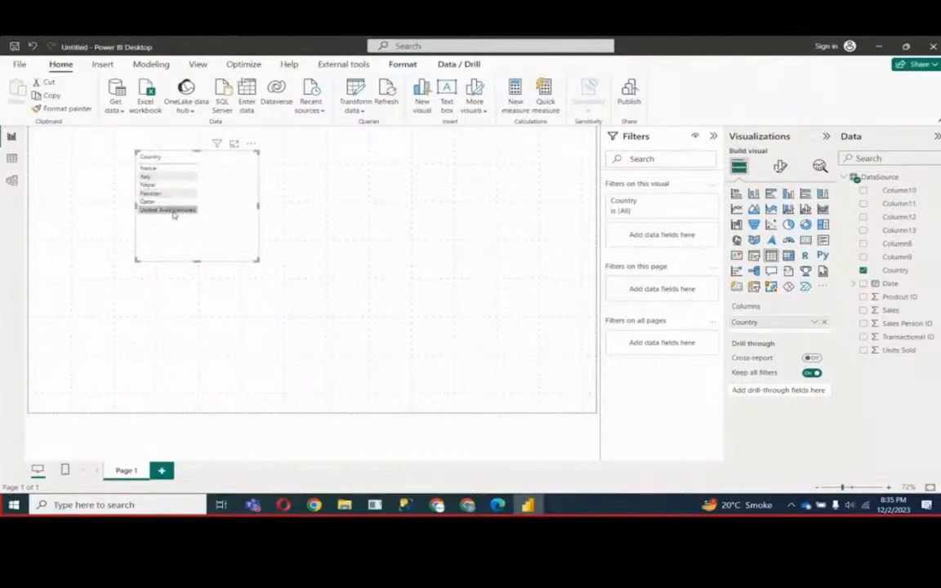
{"action": "left_click", "coordinate": [864, 270]}
{"action": "left_click_drag", "start_coordinate": [893, 270], "coordinate": [779, 325]}
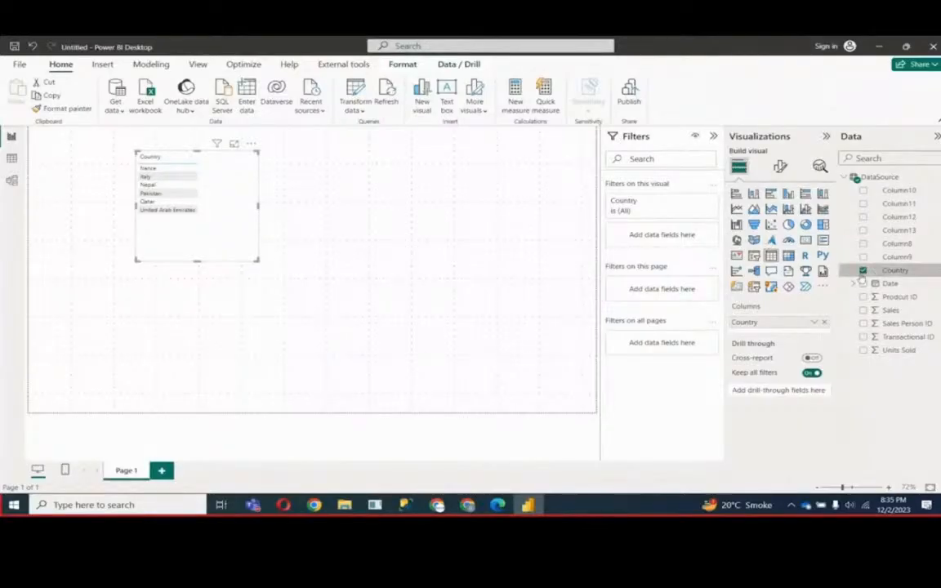
- Try summarizing the table's Country column by distinct count and by plain count
{"action": "left_click", "coordinate": [814, 324]}
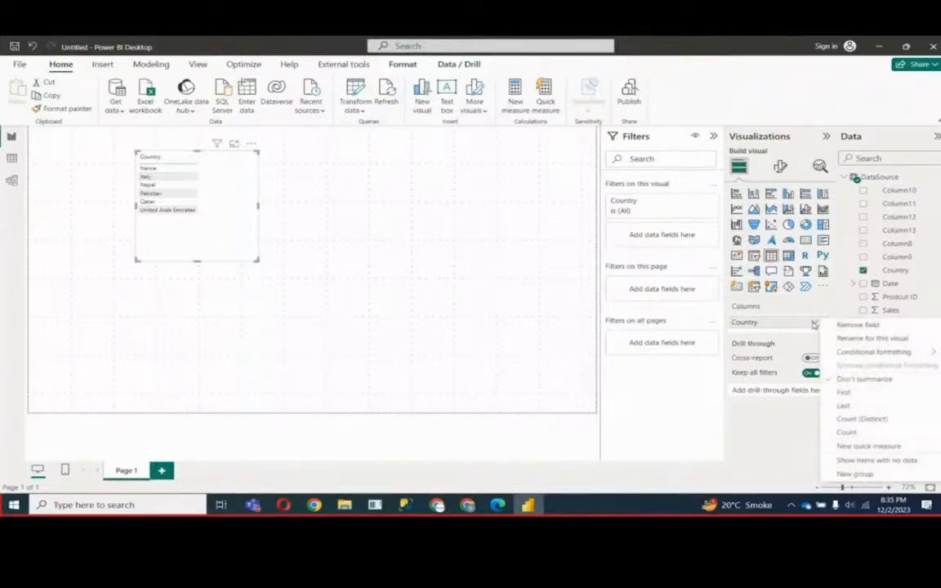
{"action": "left_click", "coordinate": [850, 420]}
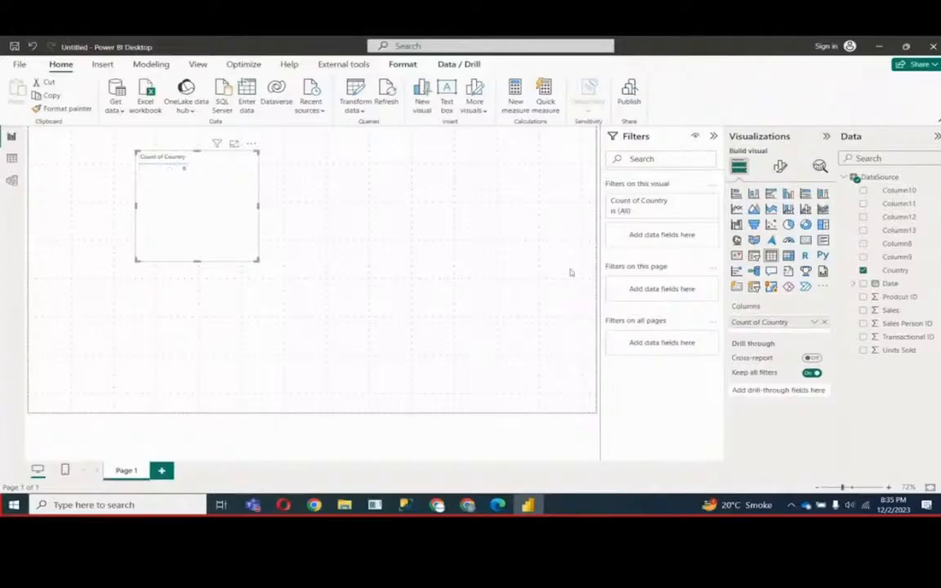
{"action": "left_click", "coordinate": [815, 323]}
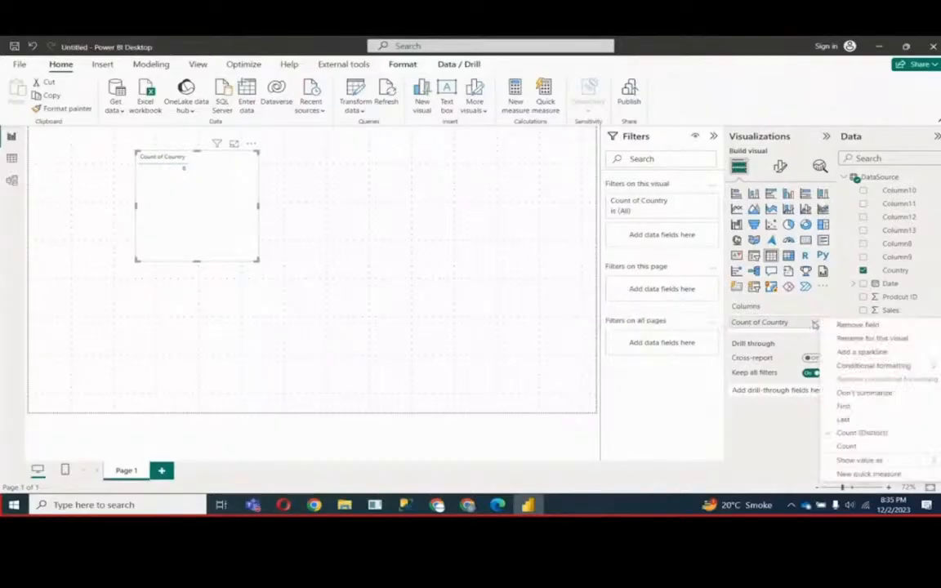
{"action": "left_click", "coordinate": [851, 448]}
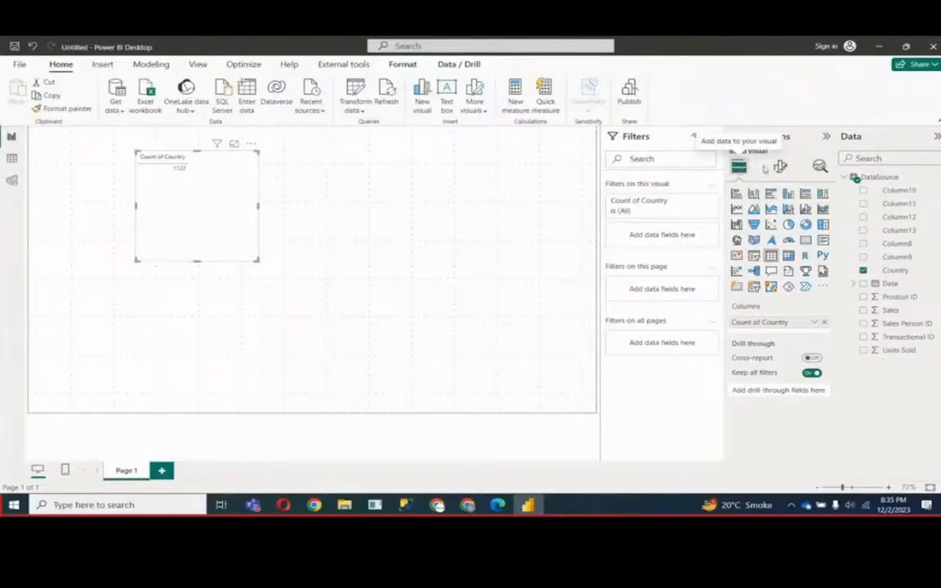
- Format the table's values with font size 25, blue text and a light blue background
{"action": "left_click", "coordinate": [781, 167]}
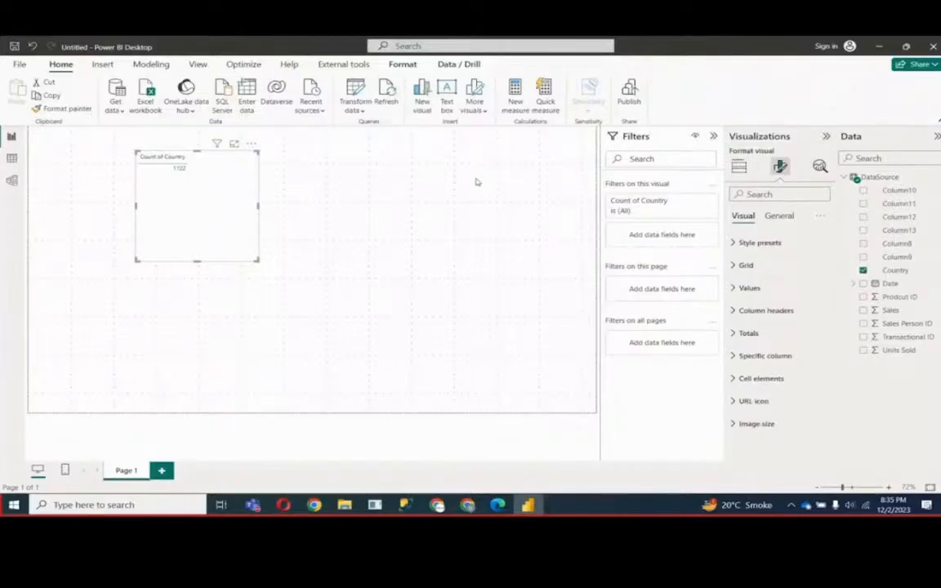
{"action": "left_click", "coordinate": [756, 287]}
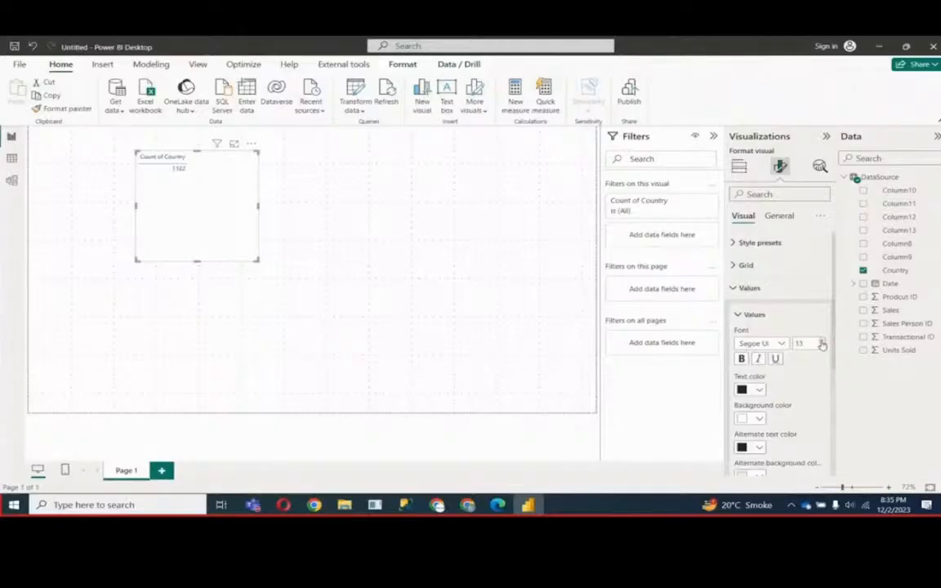
{"action": "left_click", "coordinate": [822, 341]}
{"action": "left_click", "coordinate": [822, 341]}
{"action": "left_click", "coordinate": [822, 341]}
{"action": "left_click", "coordinate": [822, 341]}
{"action": "left_click", "coordinate": [822, 341]}
{"action": "left_click", "coordinate": [759, 390]}
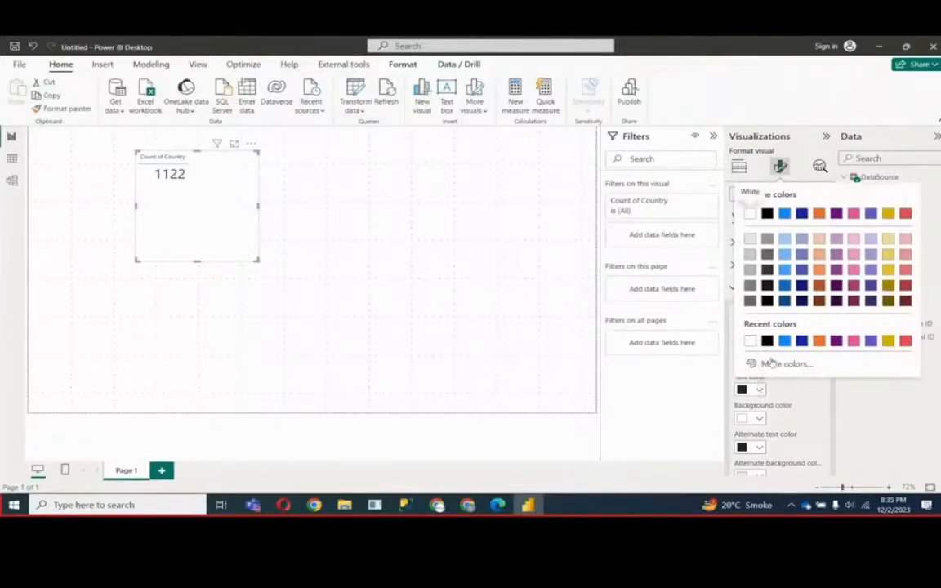
{"action": "left_click", "coordinate": [785, 342]}
{"action": "left_click", "coordinate": [759, 418]}
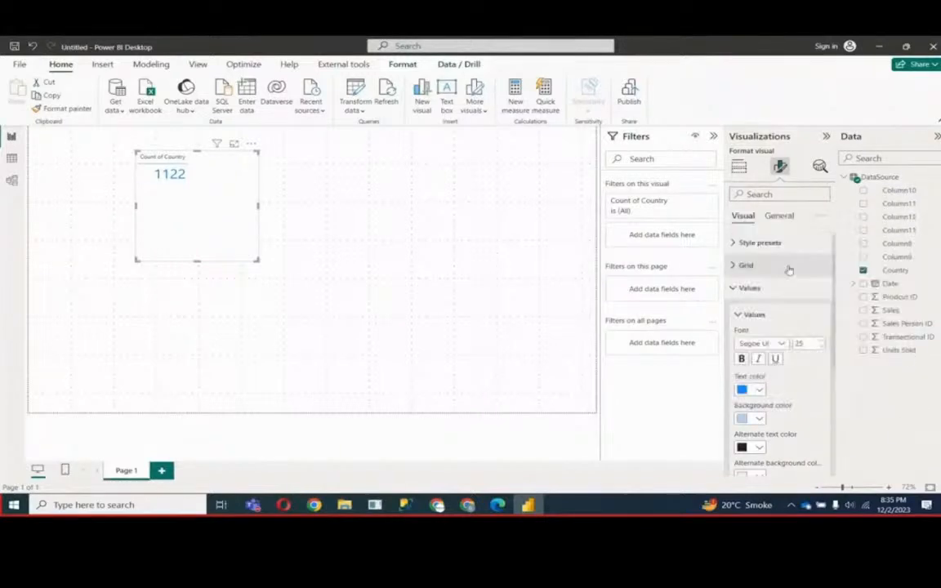
{"action": "left_click", "coordinate": [785, 267]}
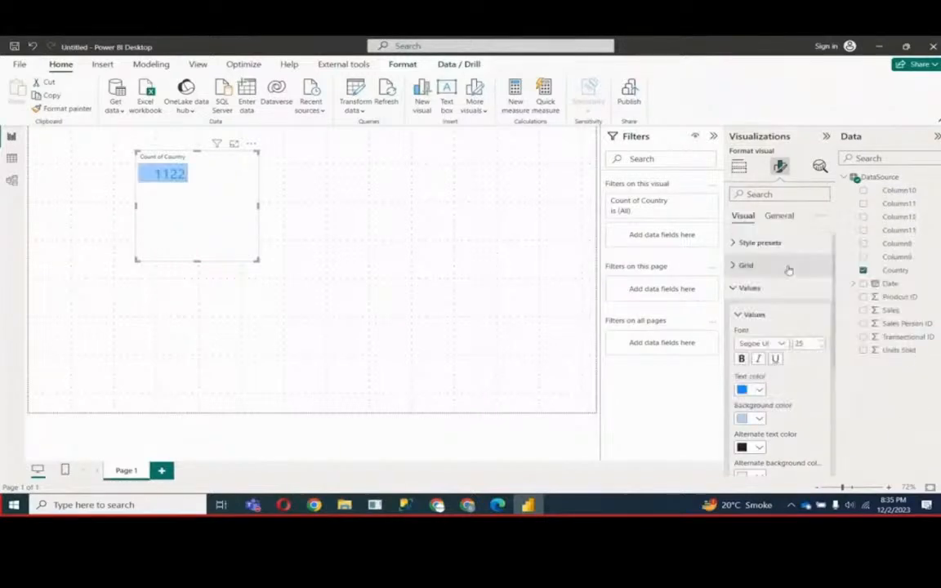
- Set the Country column to Don't summarize and enlarge the table to fit the list of countries
{"action": "left_click", "coordinate": [740, 168]}
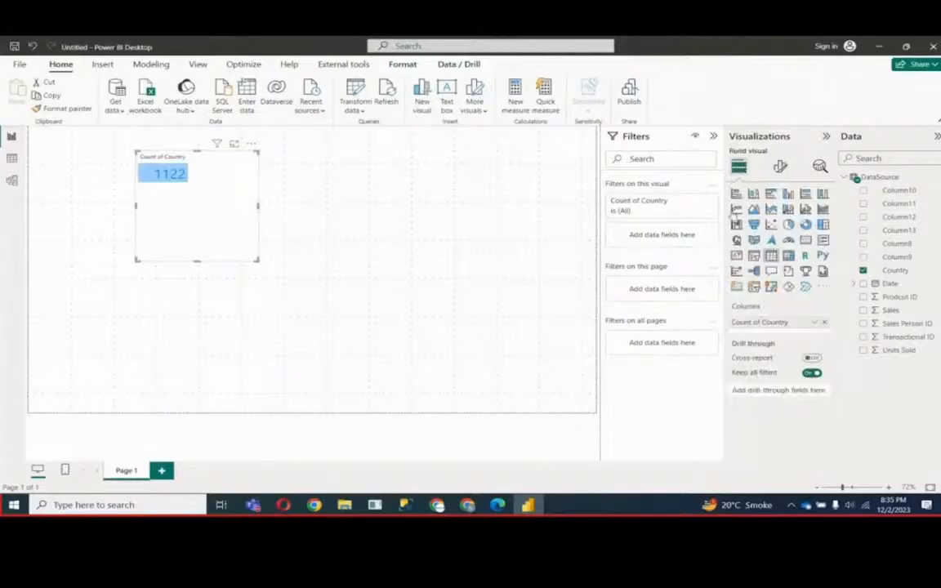
{"action": "left_click", "coordinate": [814, 323]}
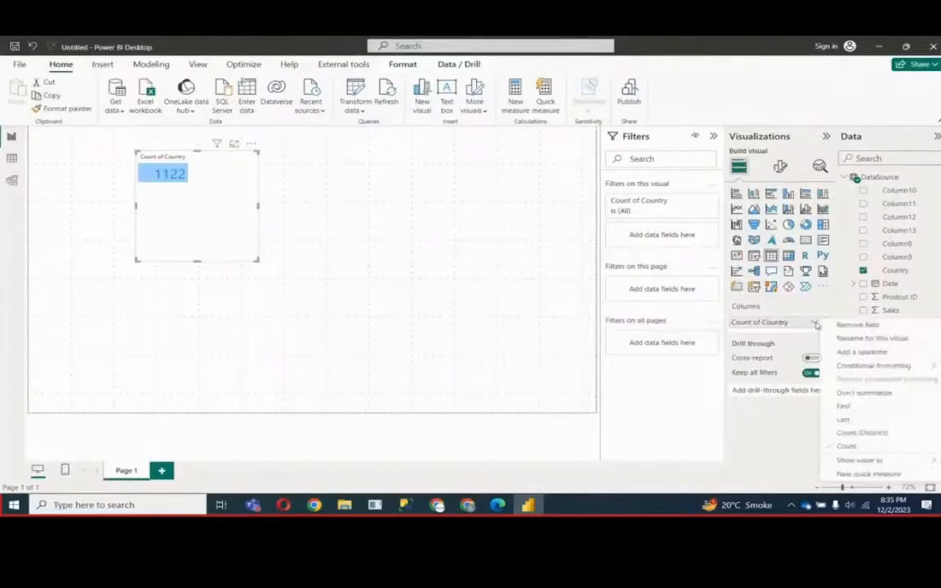
{"action": "left_click", "coordinate": [865, 393]}
{"action": "left_click_drag", "start_coordinate": [257, 259], "coordinate": [312, 333]}
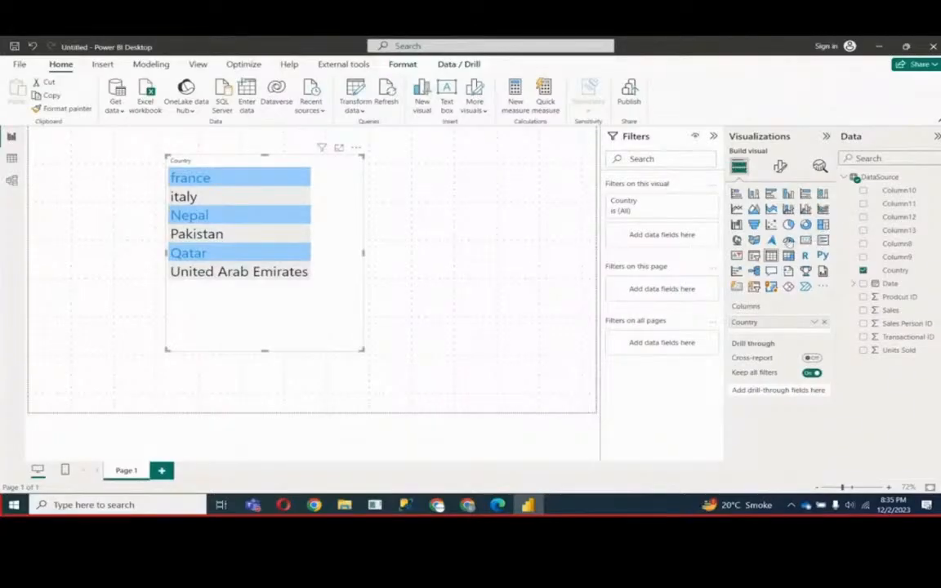
- Check the Country column's summarization options without changing them and move the table toward the canvas's left edge
{"action": "left_click", "coordinate": [814, 323]}
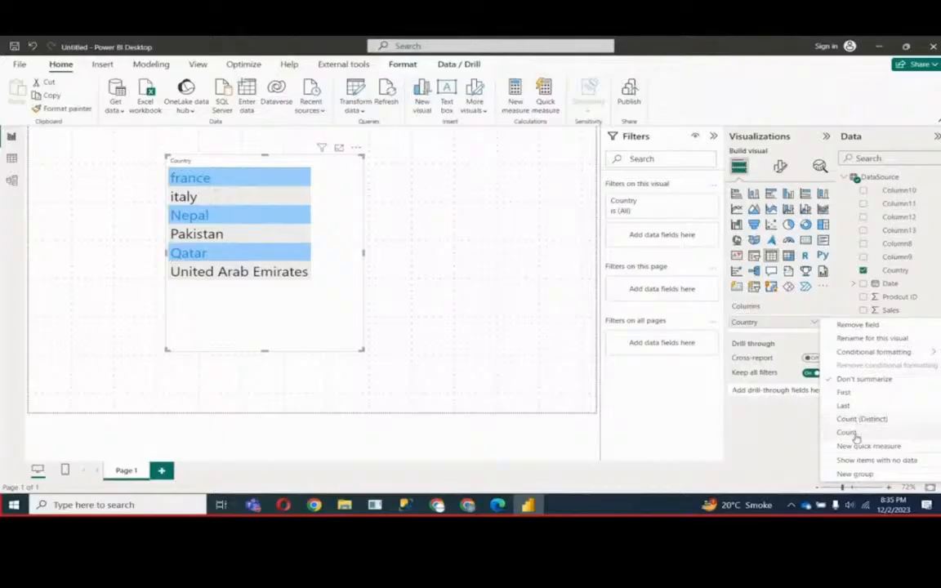
{"action": "left_click", "coordinate": [439, 219]}
{"action": "left_click_drag", "start_coordinate": [319, 235], "coordinate": [231, 229]}
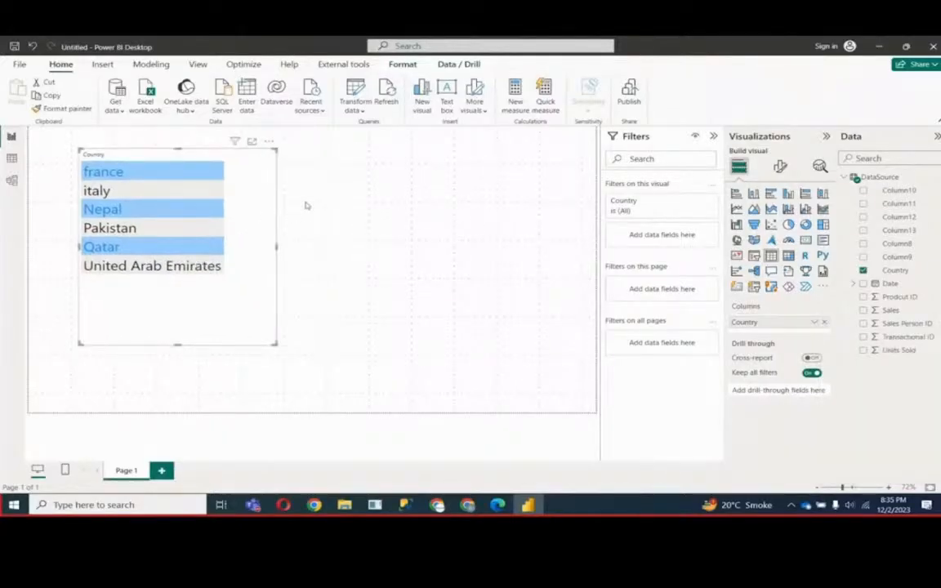
- Add a second table visual beside the Country table, fill it with the Sales field and make it slightly taller
{"action": "left_click", "coordinate": [380, 188]}
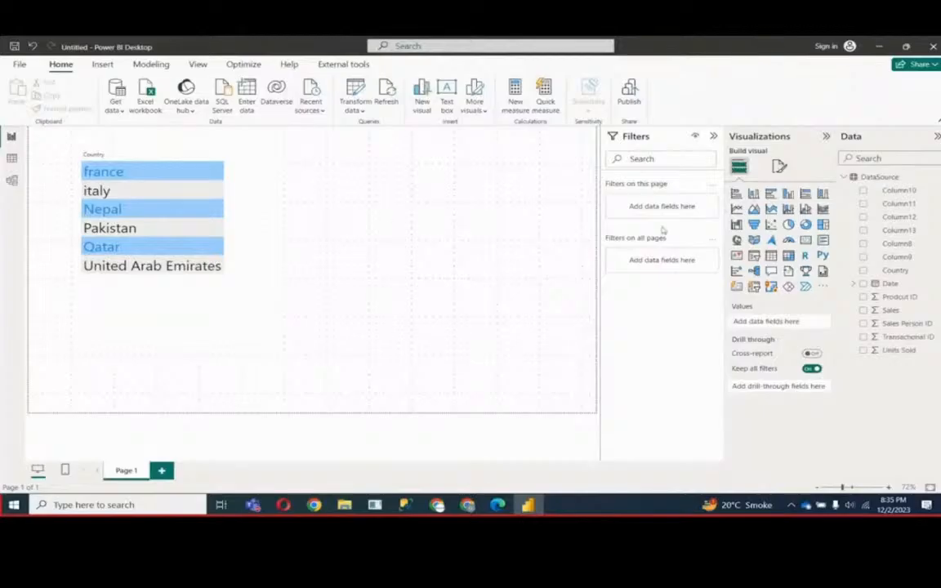
{"action": "left_click", "coordinate": [771, 256]}
{"action": "left_click_drag", "start_coordinate": [211, 366], "coordinate": [490, 156]}
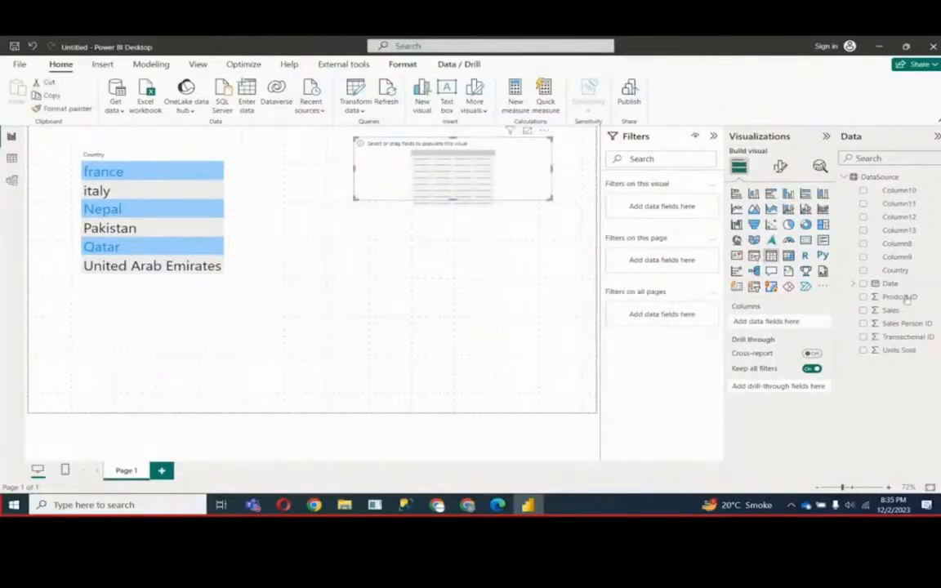
{"action": "left_click_drag", "start_coordinate": [891, 310], "coordinate": [457, 176]}
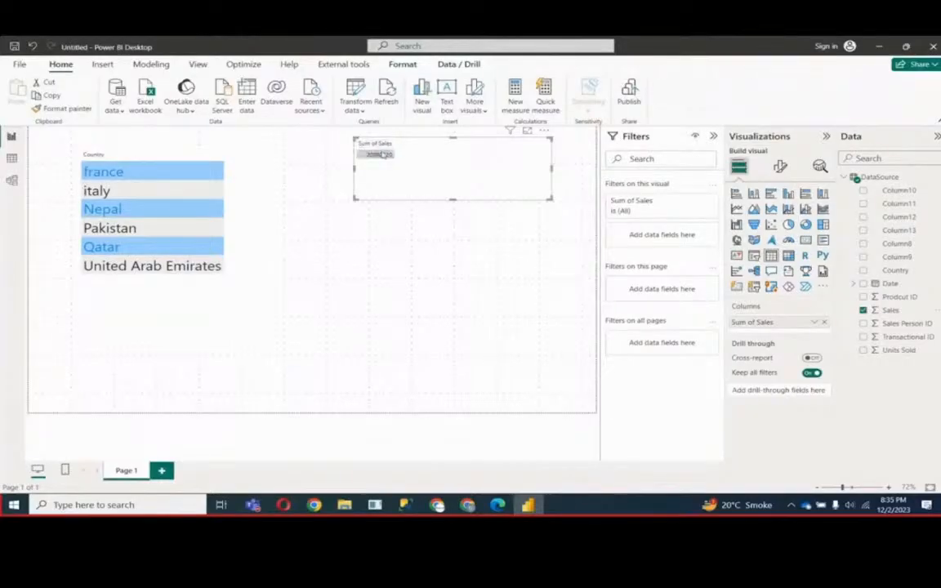
{"action": "left_click_drag", "start_coordinate": [454, 197], "coordinate": [452, 217]}
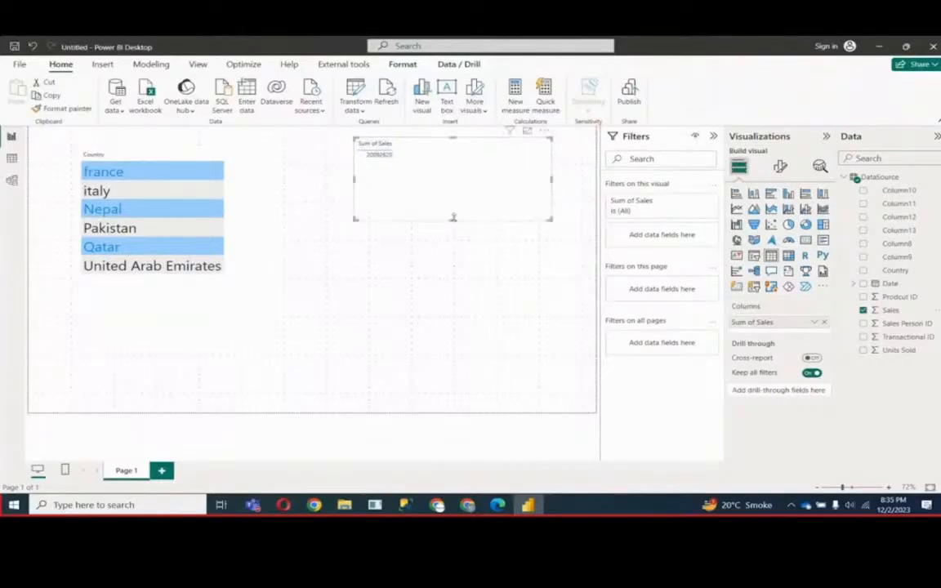
- Review the summarization options for Sales, and add Sales as a second column summarized as Average
{"action": "left_click", "coordinate": [816, 322]}
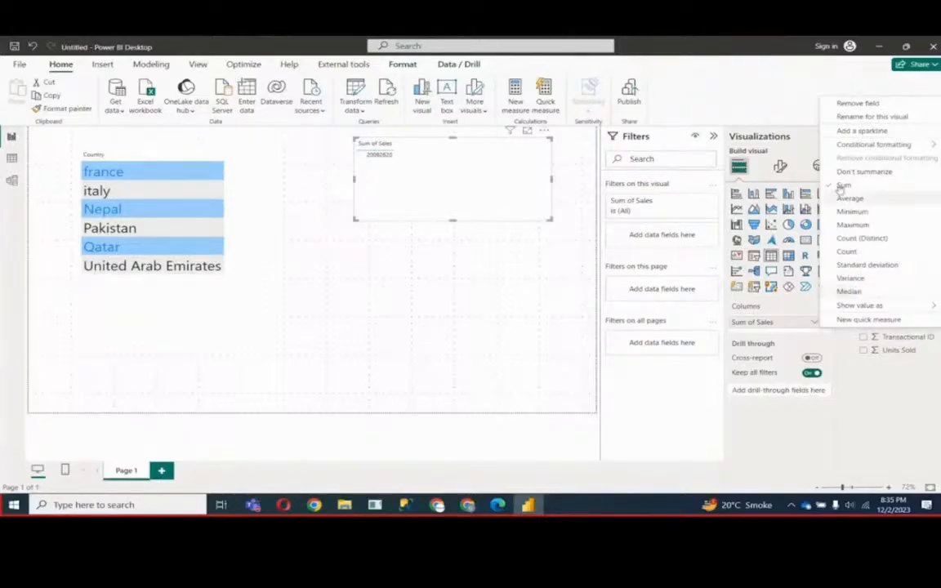
{"action": "left_click", "coordinate": [819, 256]}
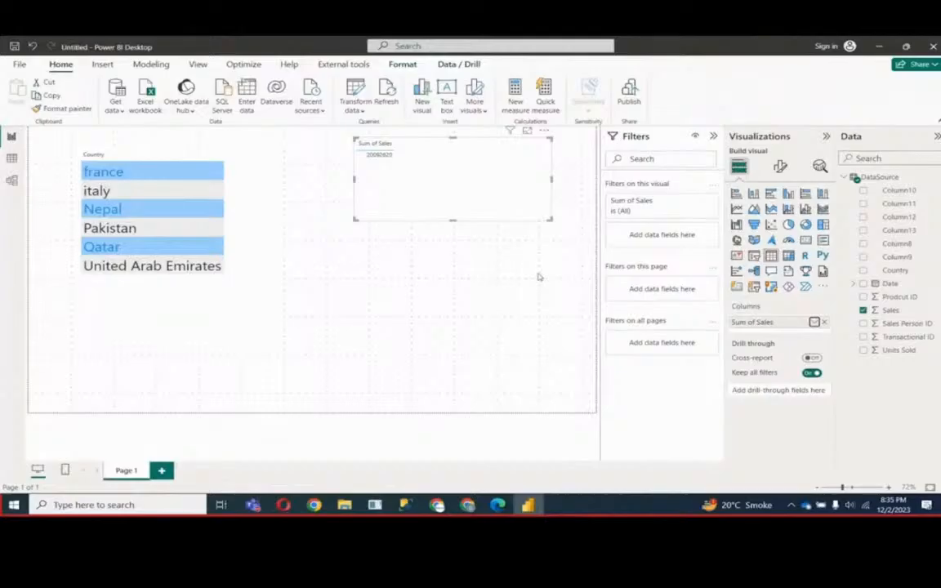
{"action": "left_click", "coordinate": [814, 323]}
{"action": "left_click", "coordinate": [816, 344]}
{"action": "left_click_drag", "start_coordinate": [887, 315], "coordinate": [791, 331]}
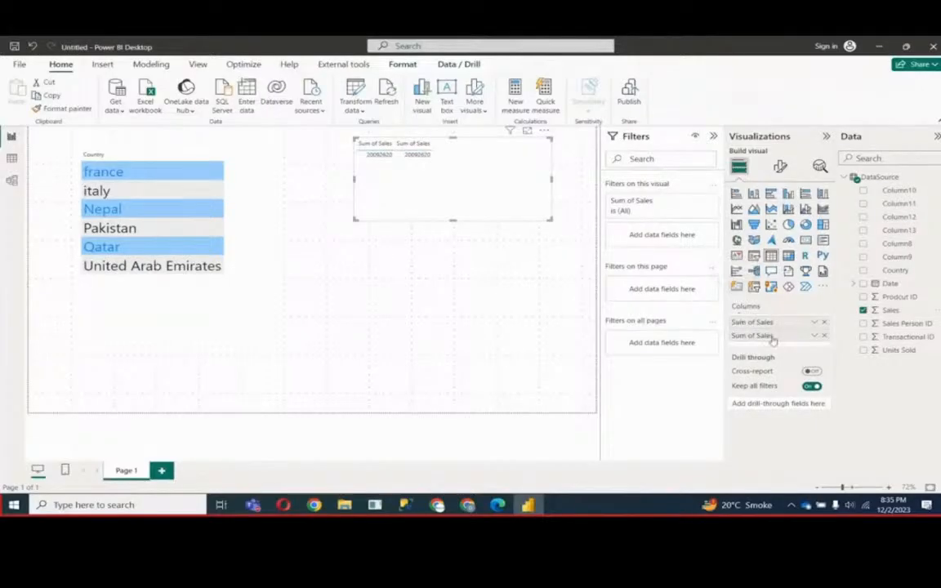
{"action": "left_click", "coordinate": [815, 336]}
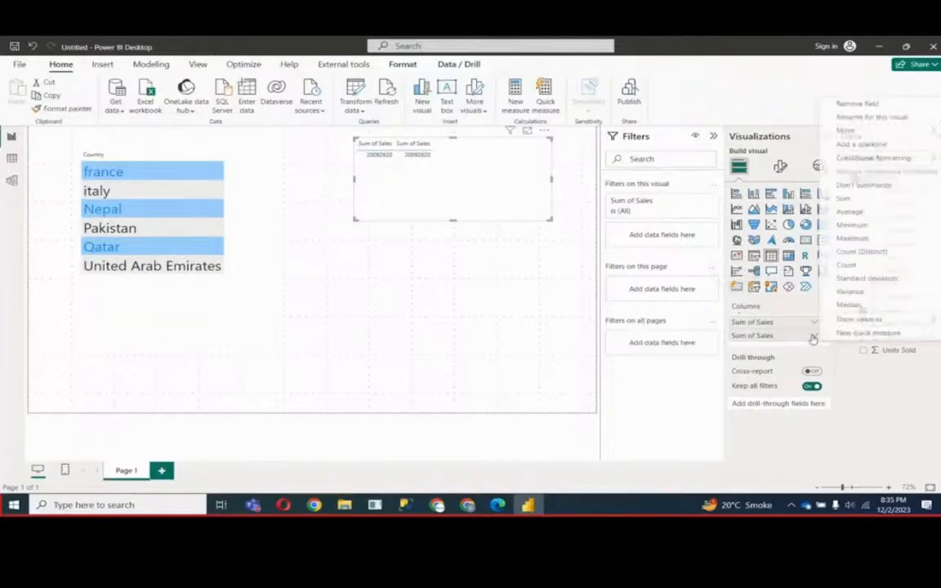
{"action": "left_click", "coordinate": [850, 212]}
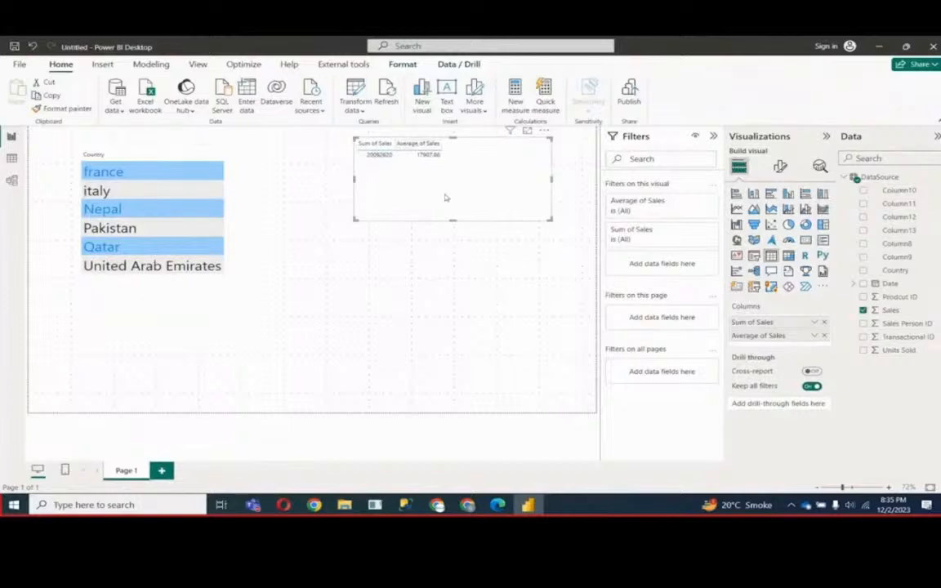
- Add Sales as a third column summarized as Maximum and shift the table down and left on the canvas
{"action": "mouse_move", "coordinate": [791, 335]}
{"action": "left_mouse_down"}
{"action": "mouse_move", "coordinate": [781, 336]}
{"action": "mouse_move", "coordinate": [783, 348]}
{"action": "left_mouse_up"}
{"action": "left_click", "coordinate": [815, 349]}
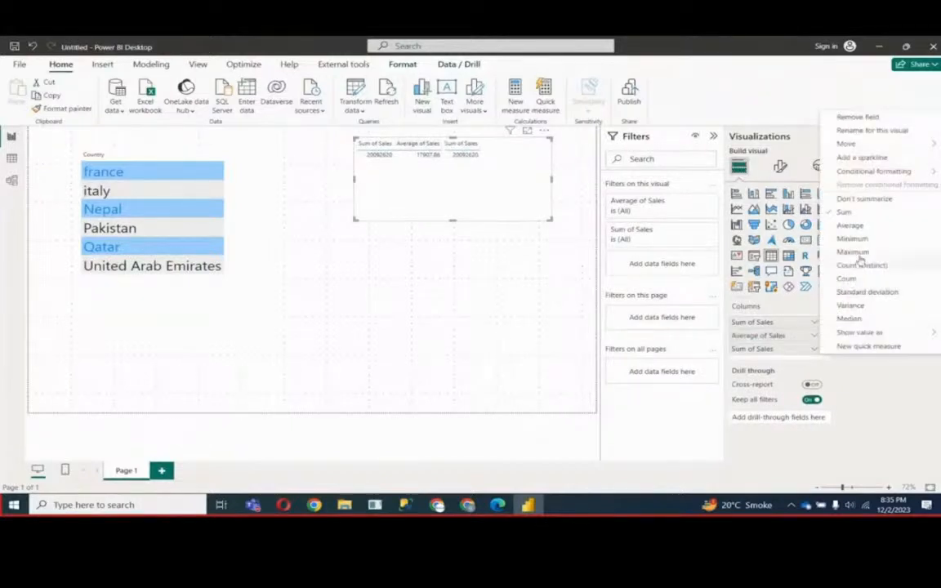
{"action": "left_click", "coordinate": [860, 258]}
{"action": "left_click_drag", "start_coordinate": [443, 200], "coordinate": [375, 232]}
- Add Sales as a fourth column of the table, summarized as Count
{"action": "left_click_drag", "start_coordinate": [889, 310], "coordinate": [811, 362]}
{"action": "left_click", "coordinate": [814, 362]}
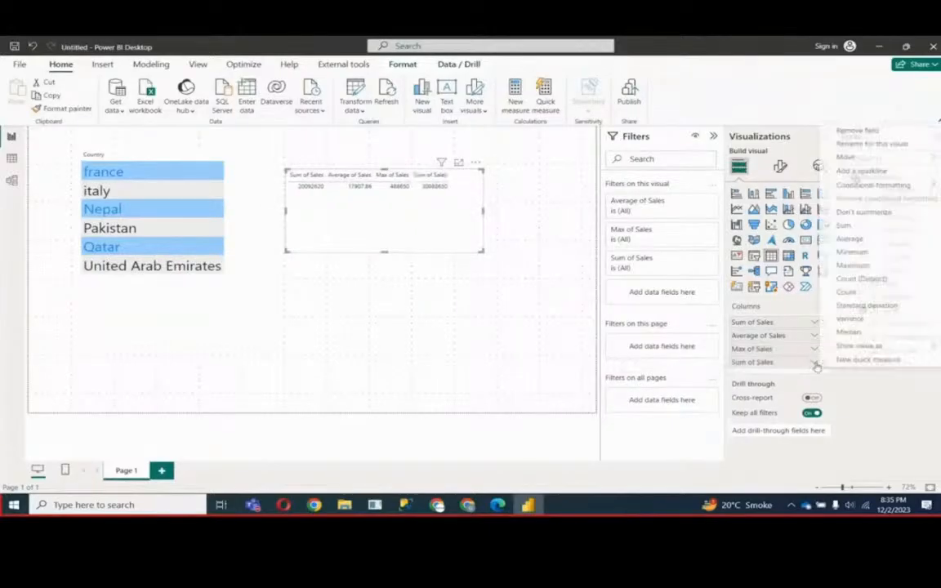
{"action": "left_click", "coordinate": [841, 292]}
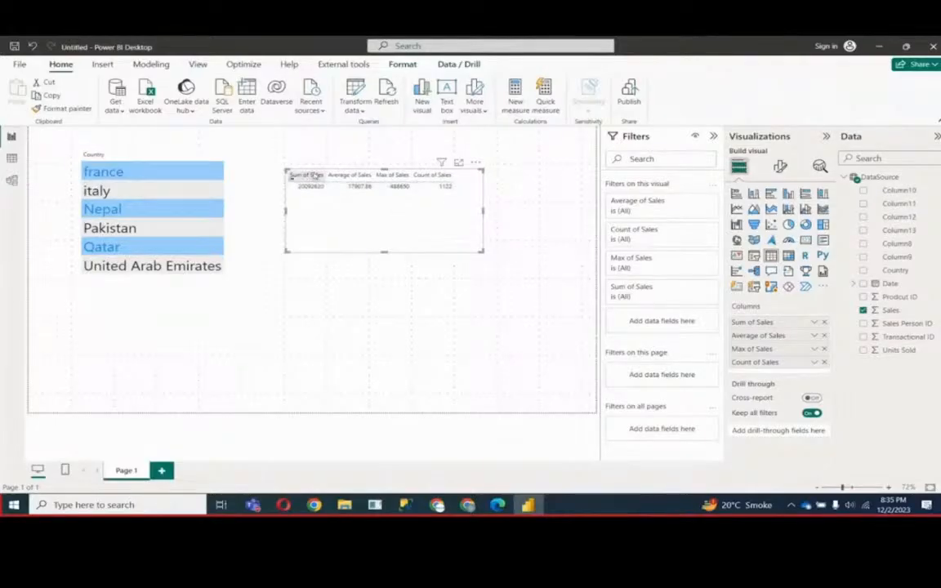
- Rename the Count of Sales column "total records" and the Sum of Sales column "revenue" in this visual
{"action": "double_click", "coordinate": [751, 363]}
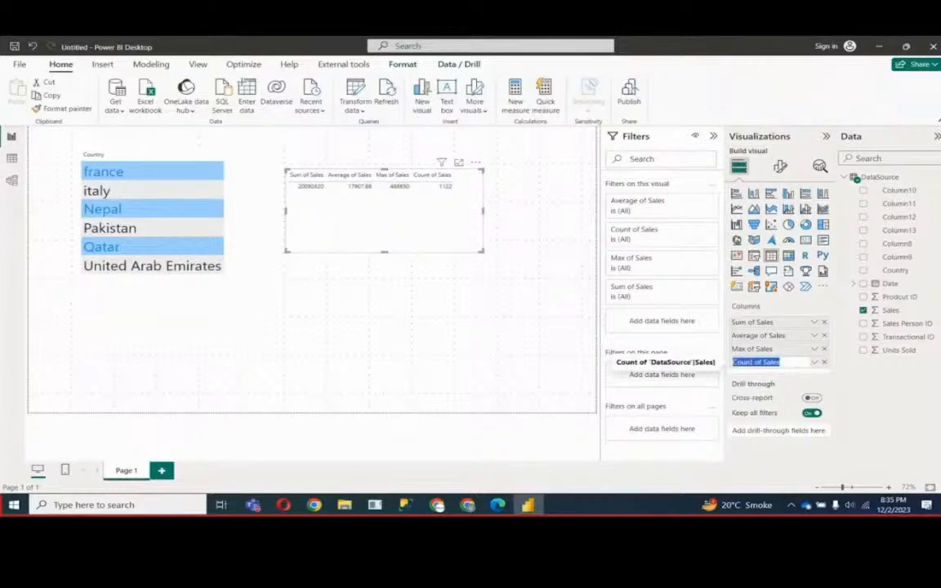
{"action": "type", "text": "total Sa"}
{"action": "type", "text": "cords"}
{"action": "key", "text": "Return"}
{"action": "double_click", "coordinate": [754, 323]}
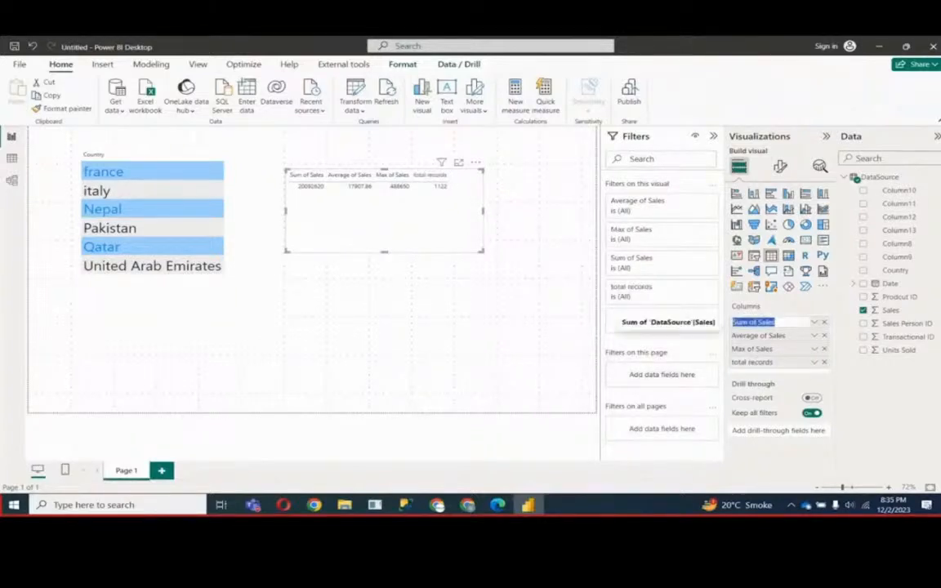
{"action": "type", "text": "revenue"}
{"action": "key", "text": "Return"}
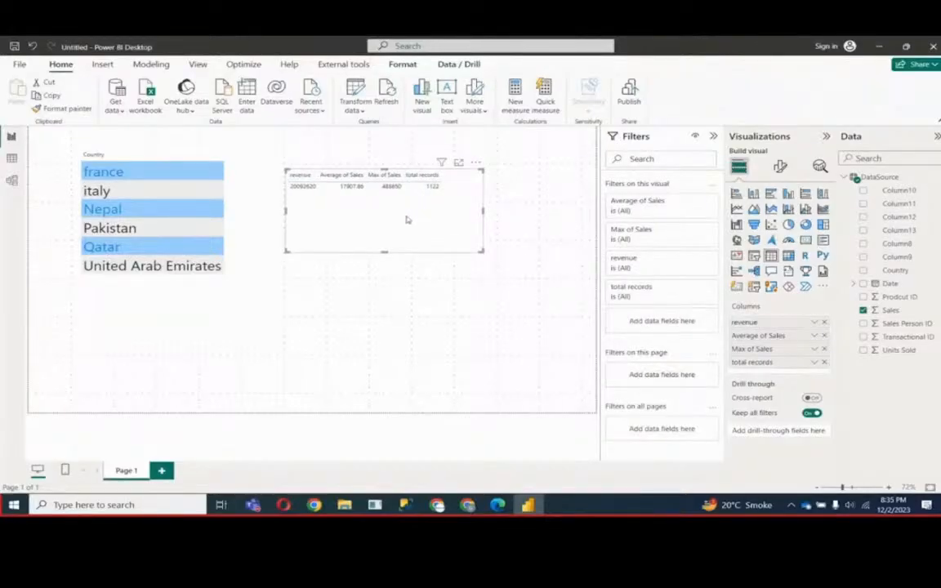
- Add Country as the first column of the sales table and show the enlarged table in focus mode
{"action": "left_click_drag", "start_coordinate": [395, 227], "coordinate": [414, 228]}
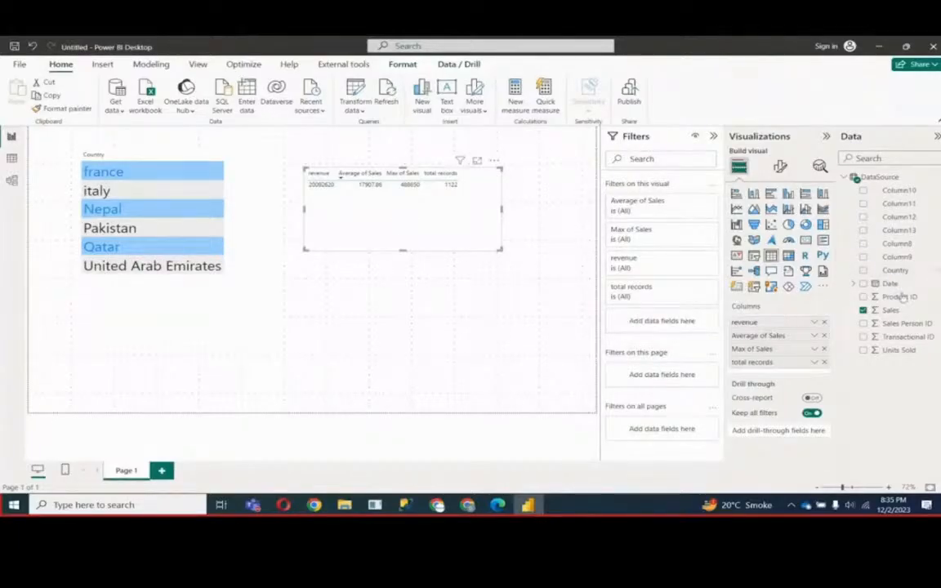
{"action": "left_click_drag", "start_coordinate": [893, 277], "coordinate": [800, 325]}
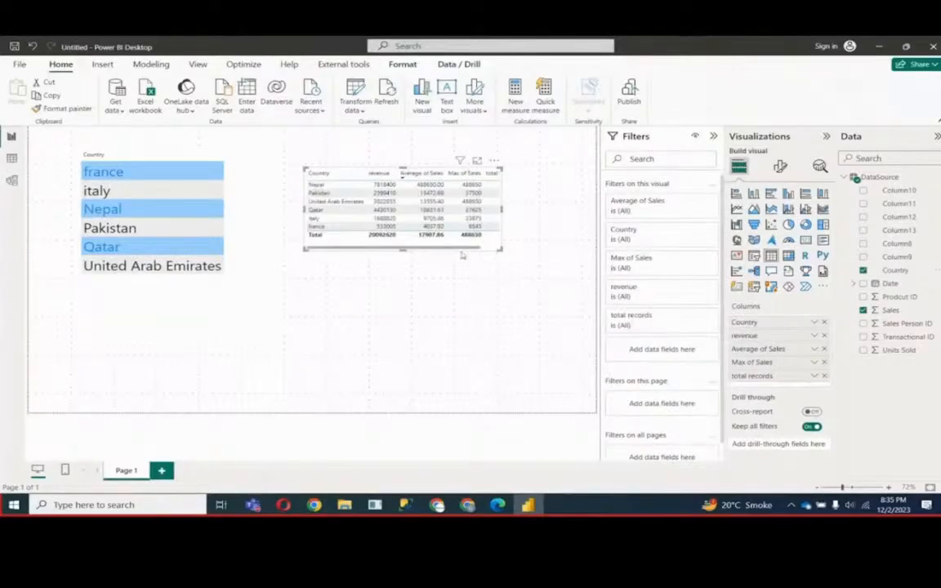
{"action": "left_click_drag", "start_coordinate": [498, 250], "coordinate": [473, 293]}
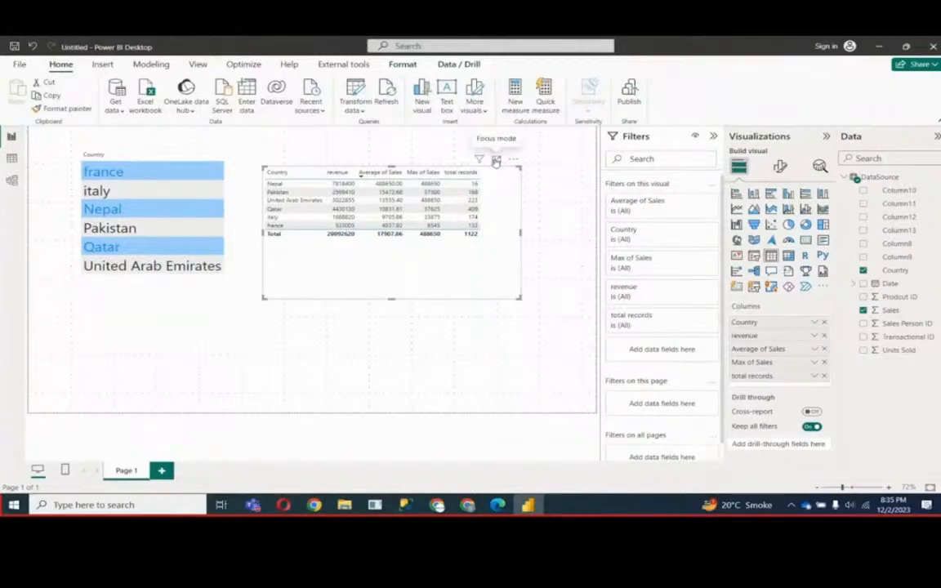
{"action": "left_click", "coordinate": [495, 161]}
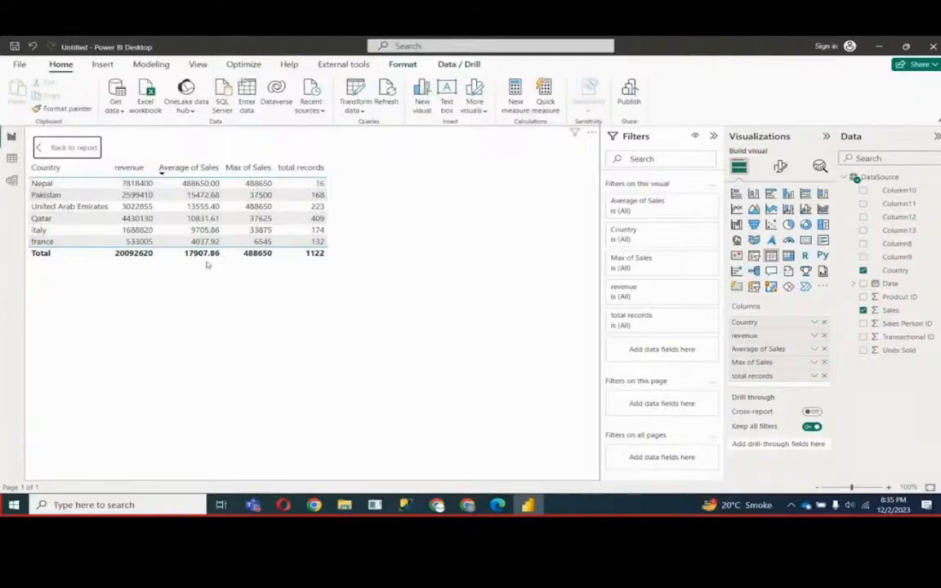
- Leave focus mode and move the sales table up and away from the Country table on the canvas
{"action": "left_click", "coordinate": [67, 149]}
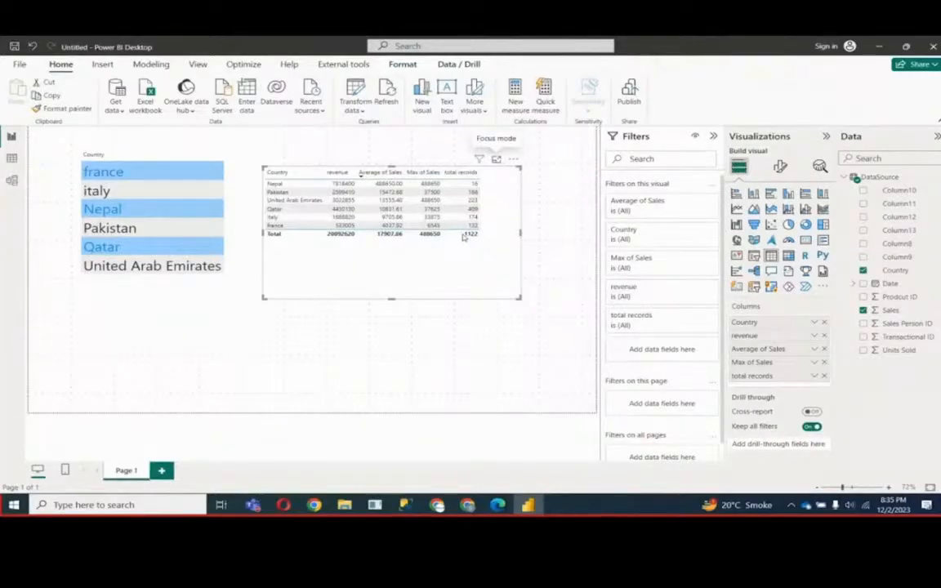
{"action": "left_click_drag", "start_coordinate": [380, 280], "coordinate": [373, 263]}
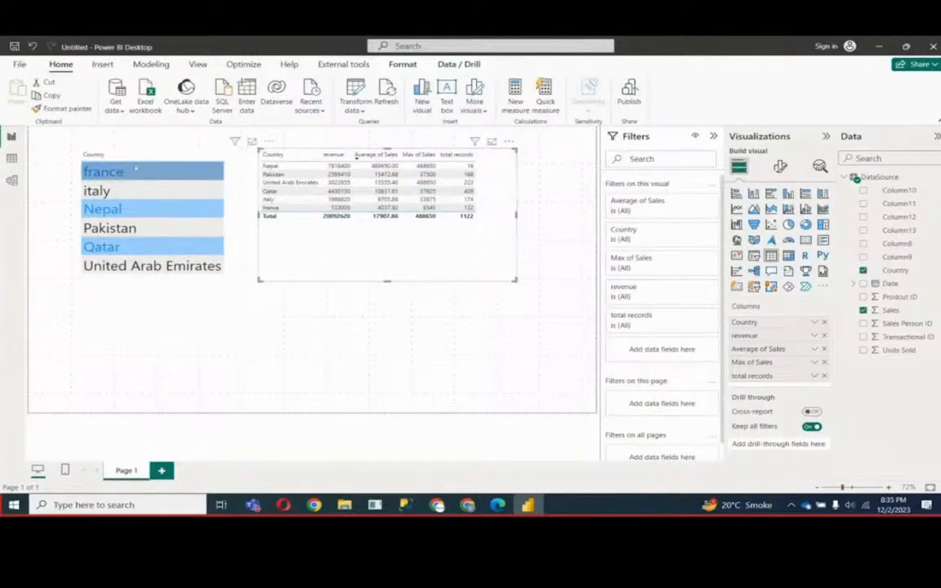
{"action": "left_click_drag", "start_coordinate": [275, 243], "coordinate": [367, 258]}
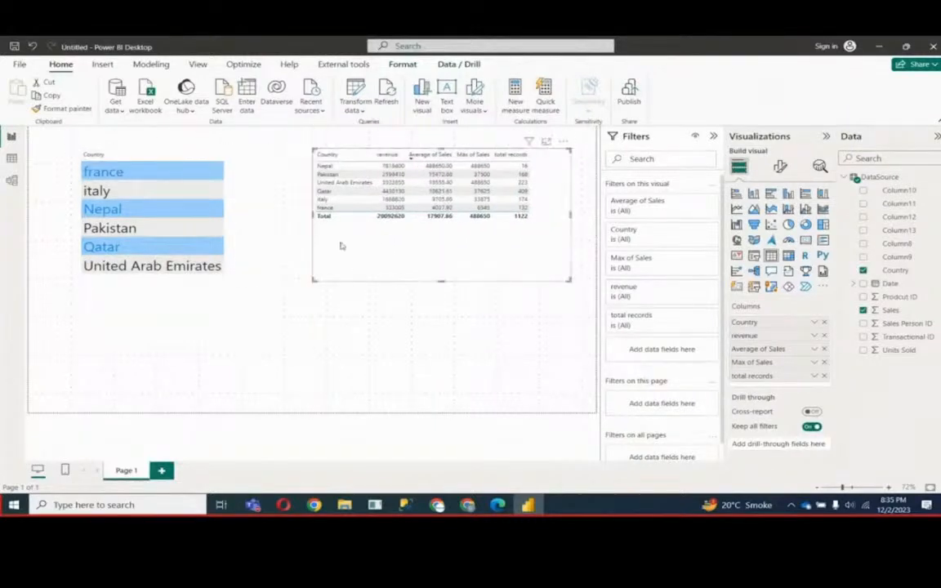
- Copy the Country table's formatting onto the sales table with Format Painter and enlarge the sales table to show all its columns
{"action": "left_click", "coordinate": [235, 173]}
{"action": "left_click", "coordinate": [66, 108]}
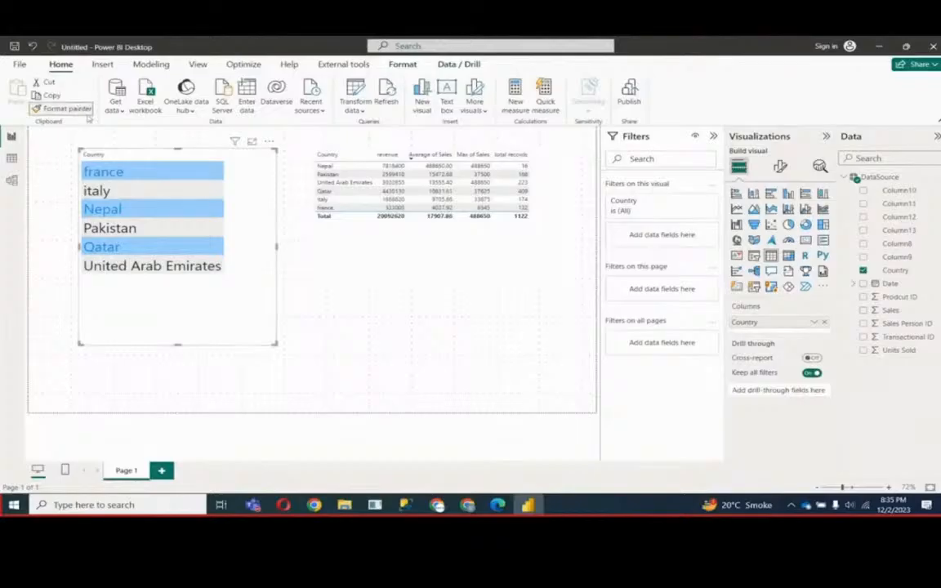
{"action": "left_click", "coordinate": [347, 221]}
{"action": "left_click_drag", "start_coordinate": [313, 281], "coordinate": [205, 326]}
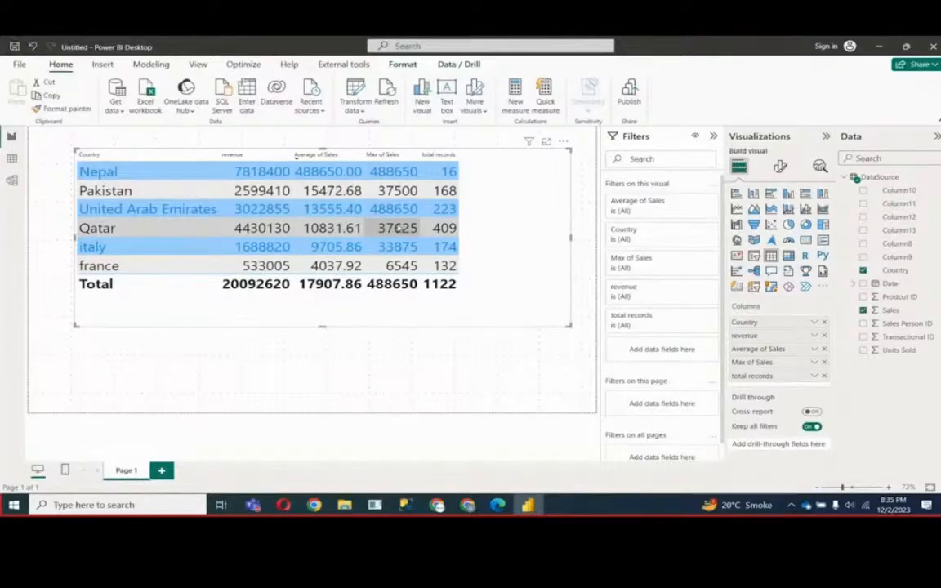
- Move the sales table to the lower-left of the canvas and narrow it to about half its width
{"action": "left_click_drag", "start_coordinate": [488, 295], "coordinate": [514, 277]}
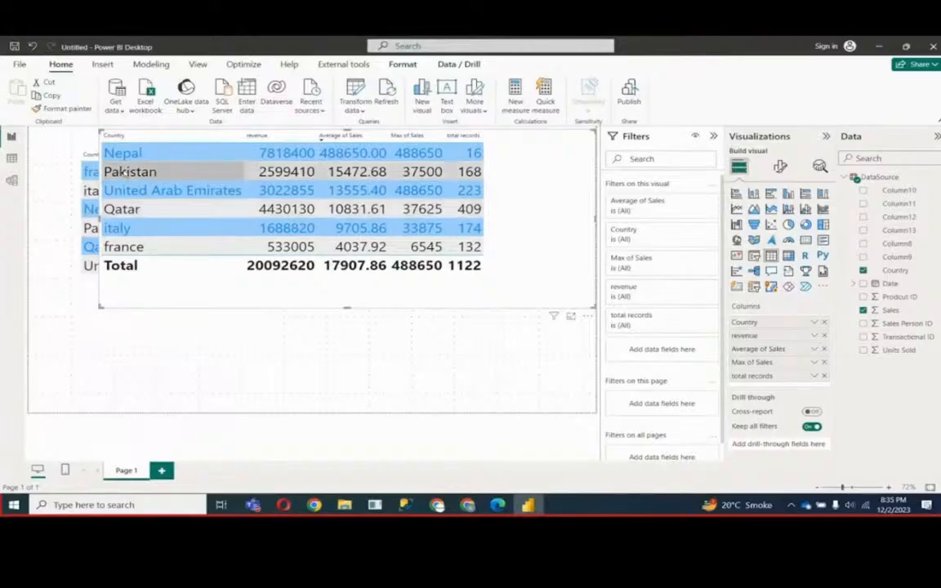
{"action": "left_click_drag", "start_coordinate": [168, 277], "coordinate": [104, 372]}
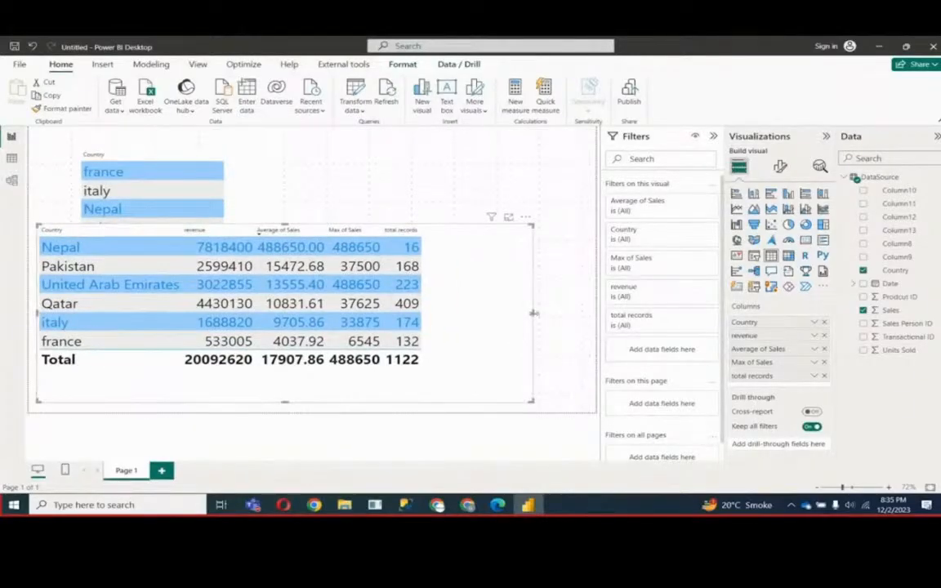
{"action": "left_click_drag", "start_coordinate": [531, 315], "coordinate": [284, 319]}
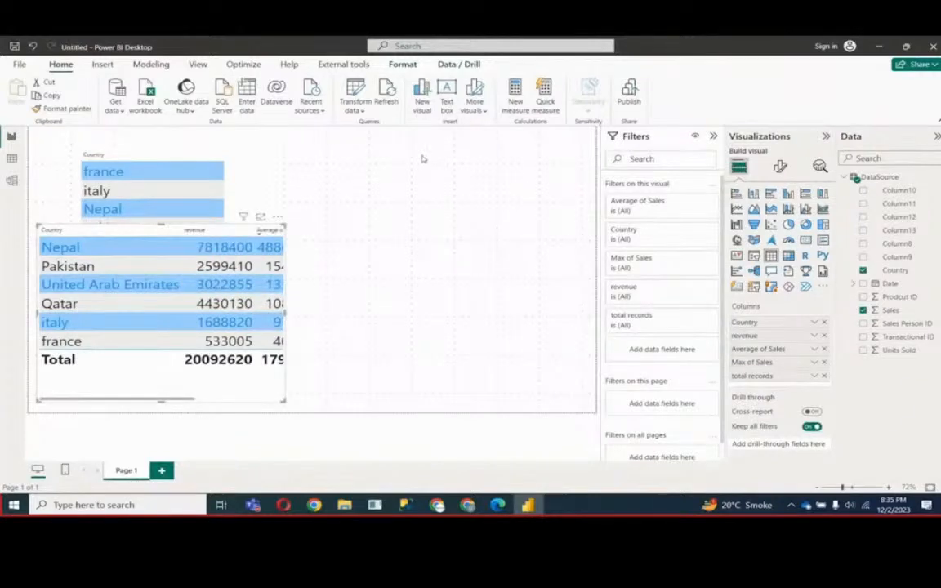
- Insert a new table visual in the free space beside the Country table and add the Date field to it
{"action": "left_click", "coordinate": [555, 178]}
{"action": "left_click", "coordinate": [770, 257]}
{"action": "left_click_drag", "start_coordinate": [400, 198], "coordinate": [432, 199]}
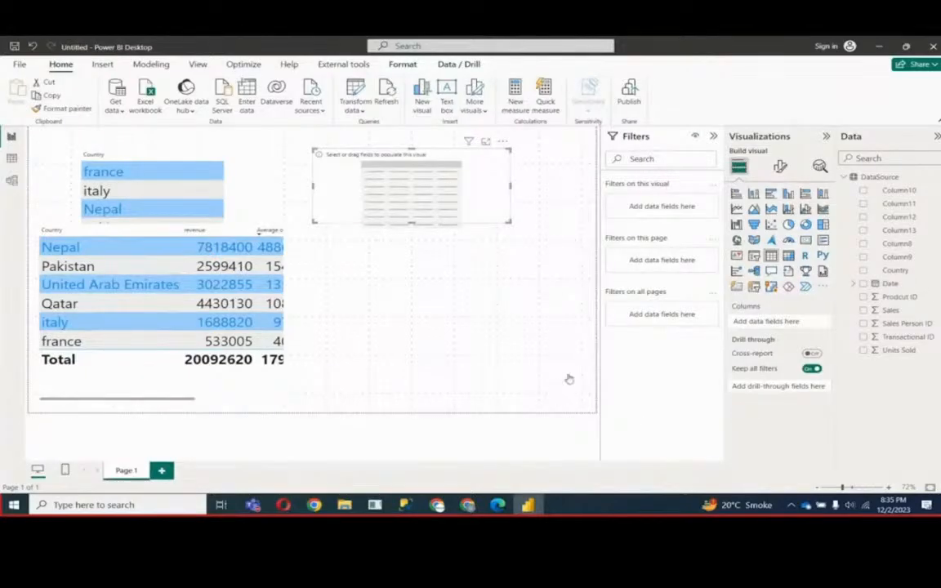
{"action": "left_click", "coordinate": [590, 354]}
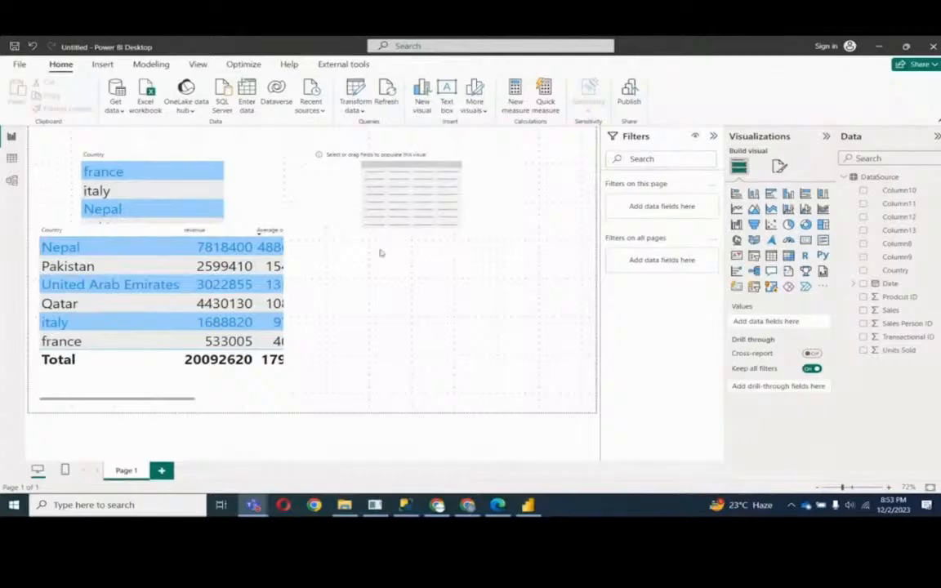
{"action": "left_click", "coordinate": [483, 221]}
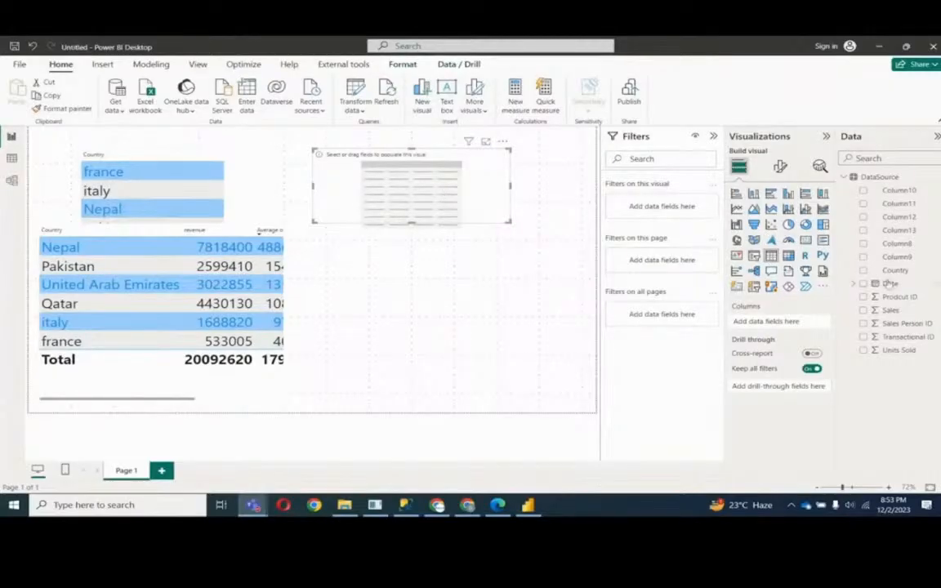
{"action": "left_click_drag", "start_coordinate": [889, 284], "coordinate": [423, 191]}
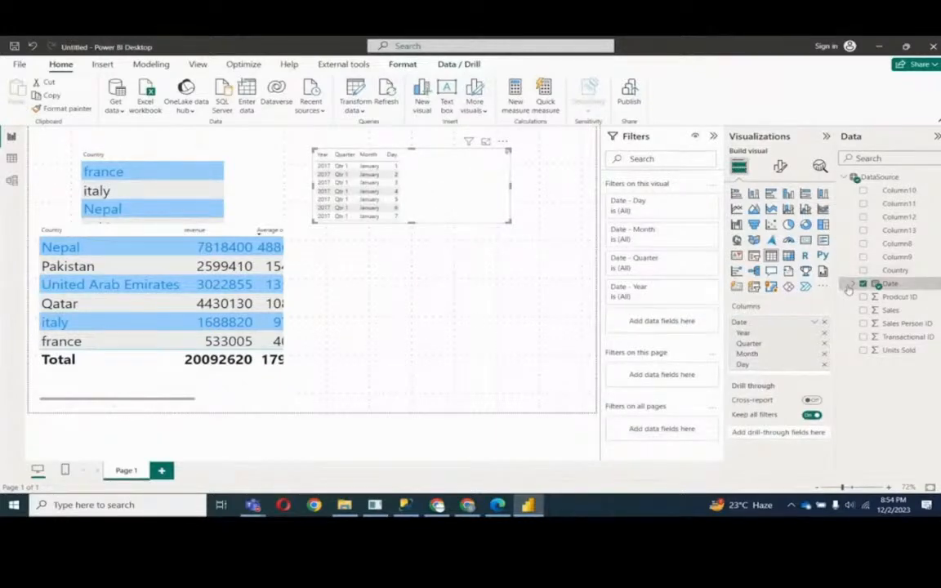
- Display the Date column as plain dates instead of a hierarchy and make the date table taller
{"action": "left_click", "coordinate": [878, 283]}
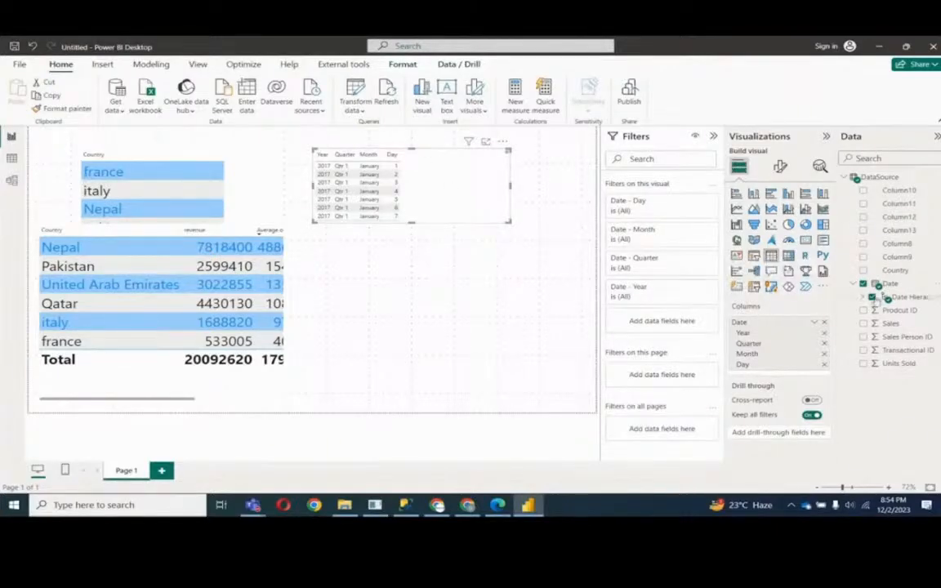
{"action": "left_click_drag", "start_coordinate": [875, 301], "coordinate": [753, 333]}
{"action": "left_click", "coordinate": [816, 325]}
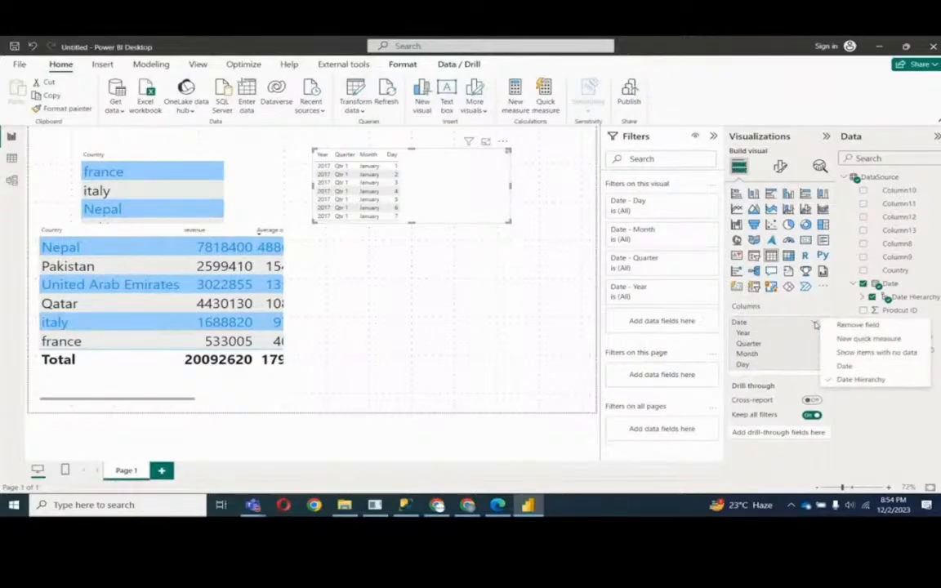
{"action": "left_click", "coordinate": [844, 365]}
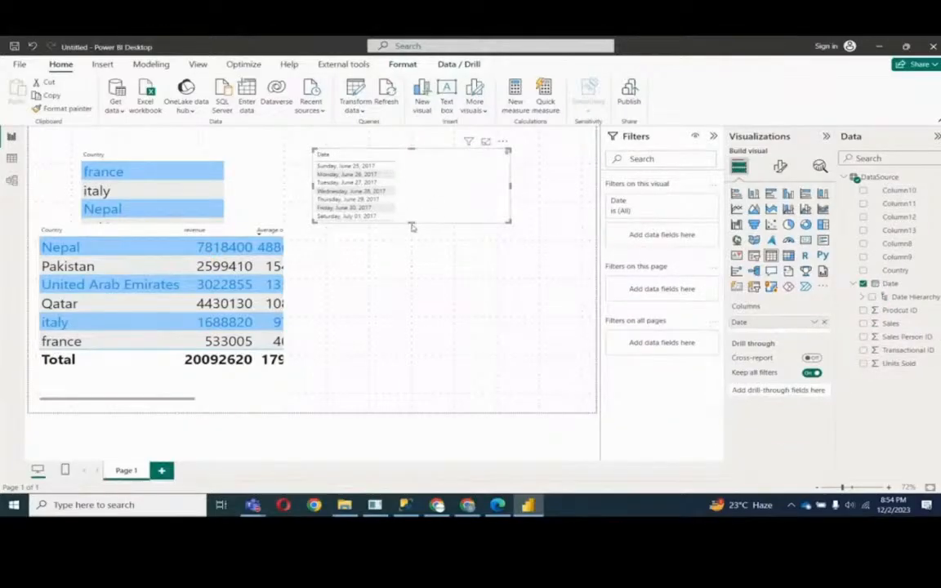
{"action": "left_click_drag", "start_coordinate": [411, 223], "coordinate": [396, 345]}
{"action": "left_click_drag", "start_coordinate": [429, 259], "coordinate": [441, 237]}
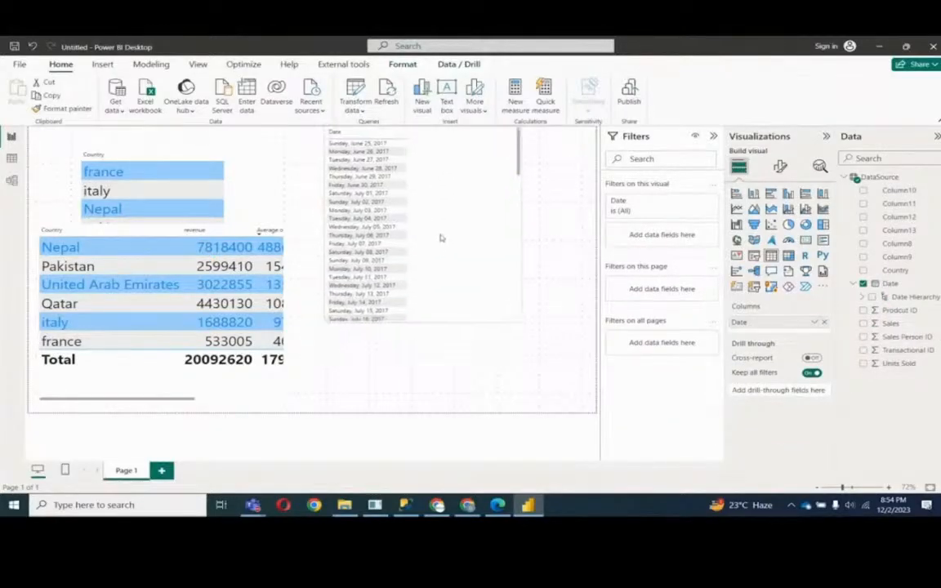
- Switch the Date column to Date Hierarchy for comparison and back to plain Date
{"action": "left_click", "coordinate": [814, 323]}
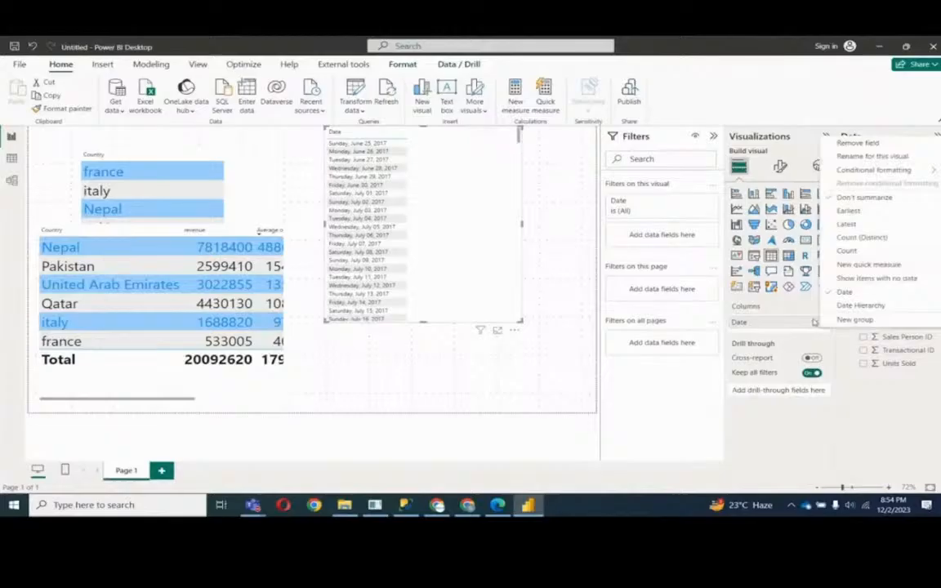
{"action": "left_click", "coordinate": [860, 305]}
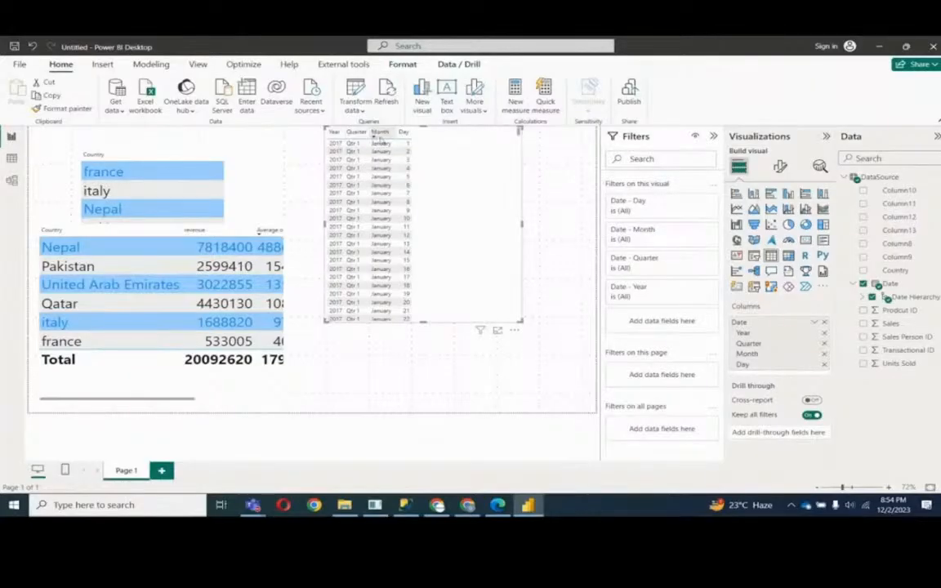
{"action": "left_click", "coordinate": [813, 324]}
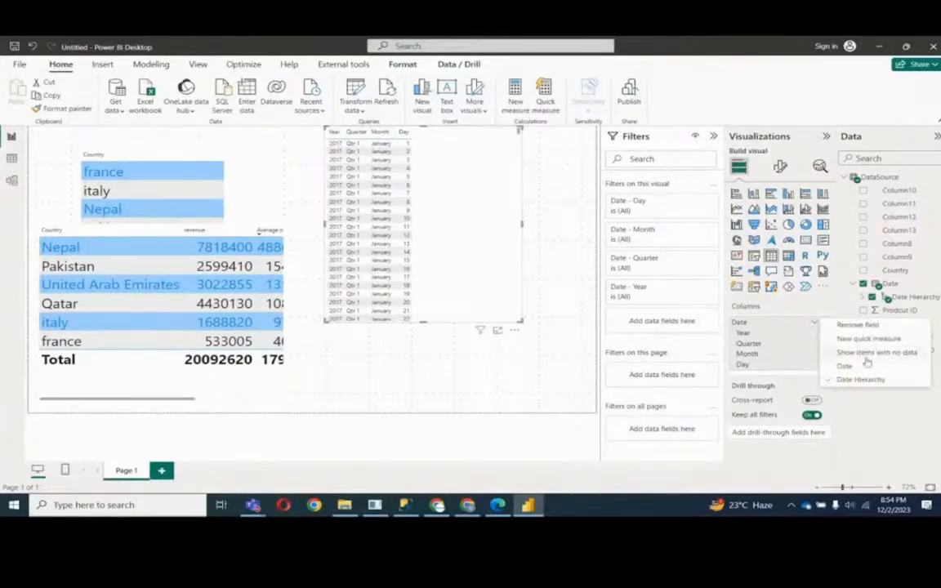
{"action": "left_click", "coordinate": [849, 383]}
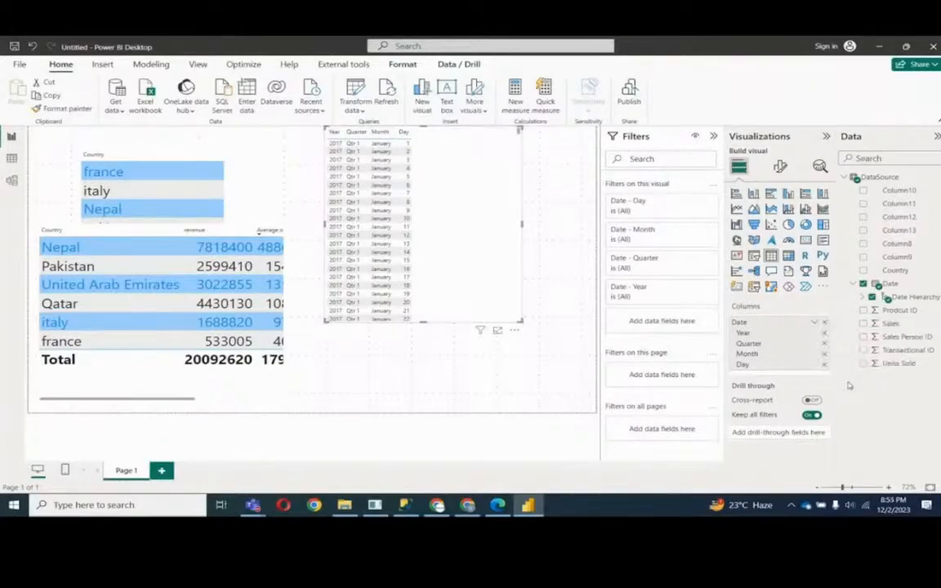
{"action": "left_click", "coordinate": [815, 323]}
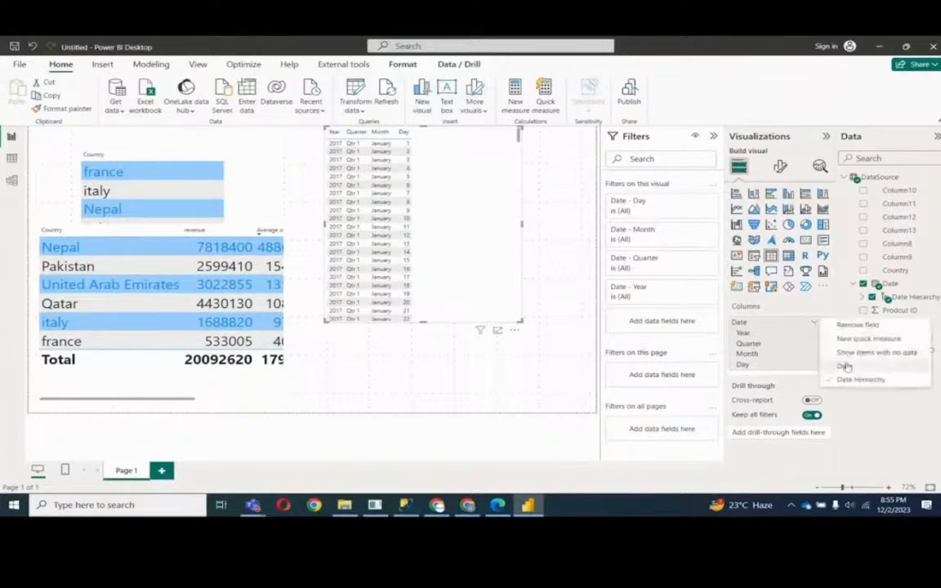
{"action": "left_click", "coordinate": [849, 365]}
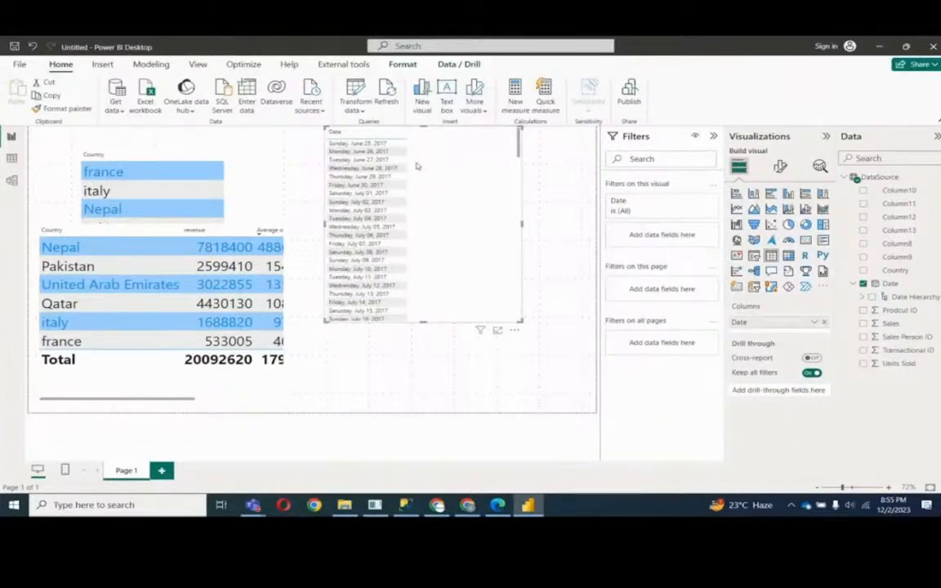
- Summarize the Date column as Earliest and add Date as a second column summarized as Latest
{"action": "left_click", "coordinate": [814, 323]}
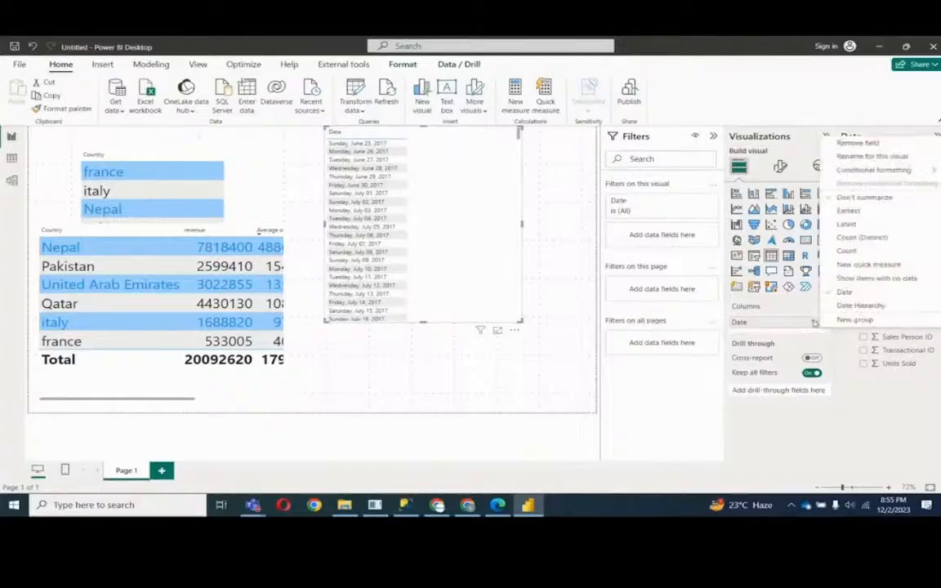
{"action": "left_click", "coordinate": [860, 213]}
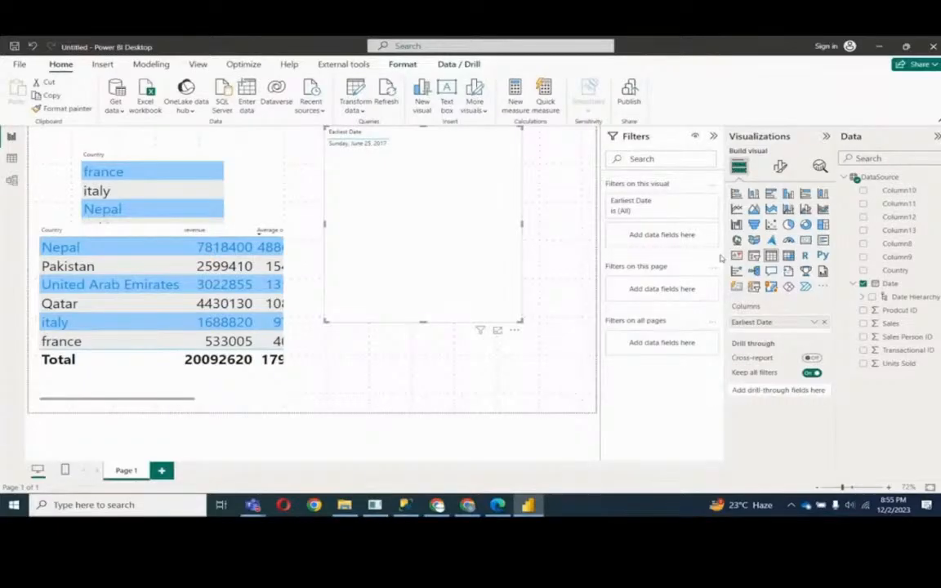
{"action": "left_click_drag", "start_coordinate": [889, 283], "coordinate": [820, 327]}
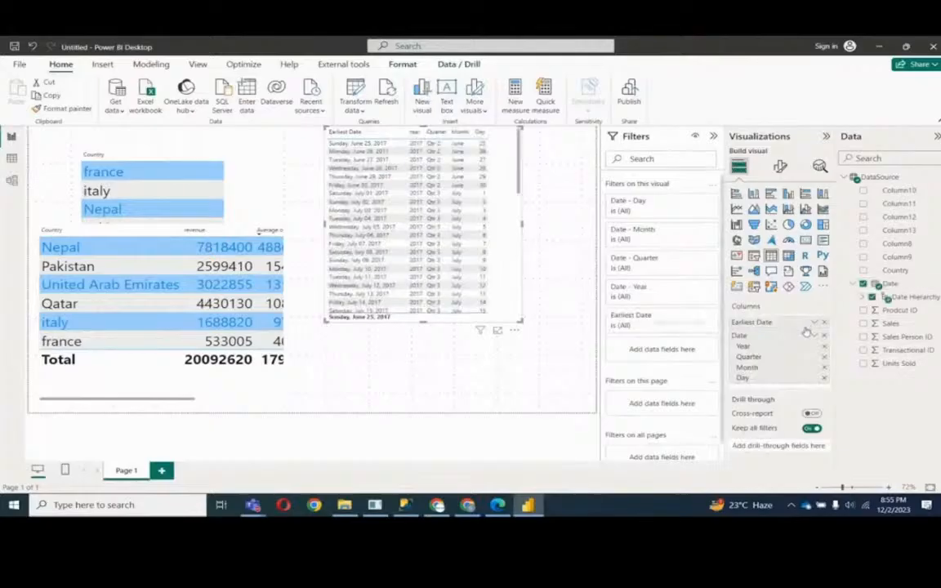
{"action": "left_click", "coordinate": [816, 335]}
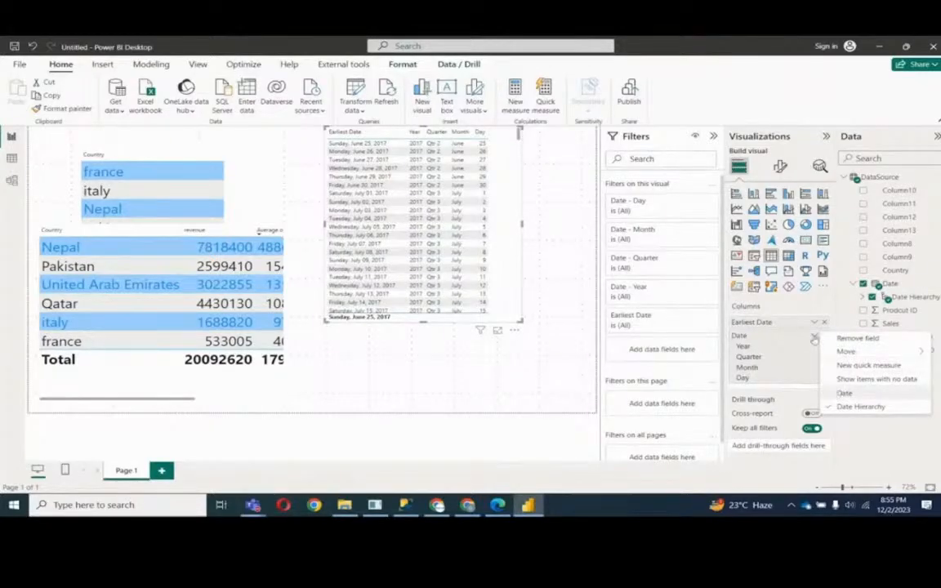
{"action": "left_click", "coordinate": [842, 393]}
{"action": "left_click", "coordinate": [814, 335]}
{"action": "left_click", "coordinate": [848, 238]}
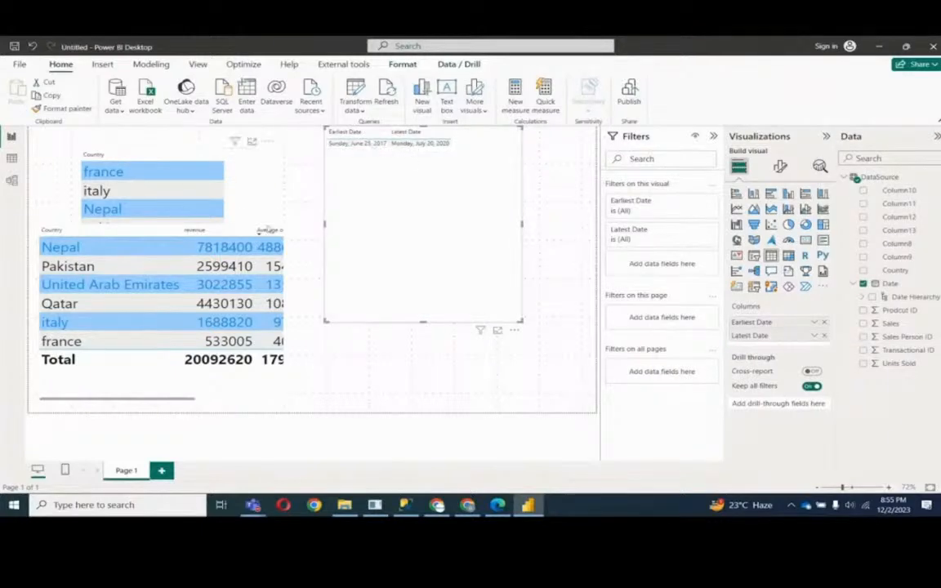
- Copy the Country table's formatting onto the date table with Format Painter, and shift and widen it to fit both dates
{"action": "left_click", "coordinate": [232, 198]}
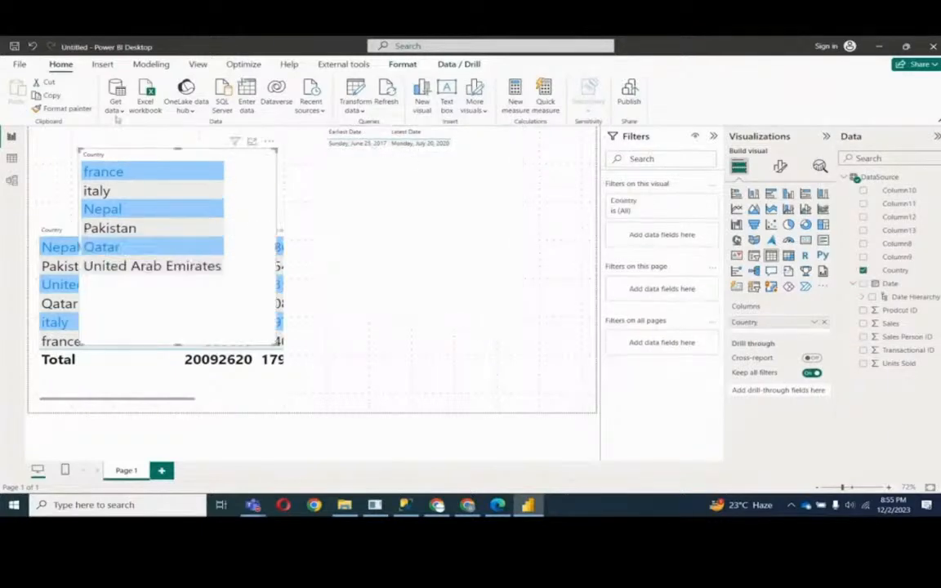
{"action": "left_click", "coordinate": [58, 109]}
{"action": "left_click", "coordinate": [376, 191]}
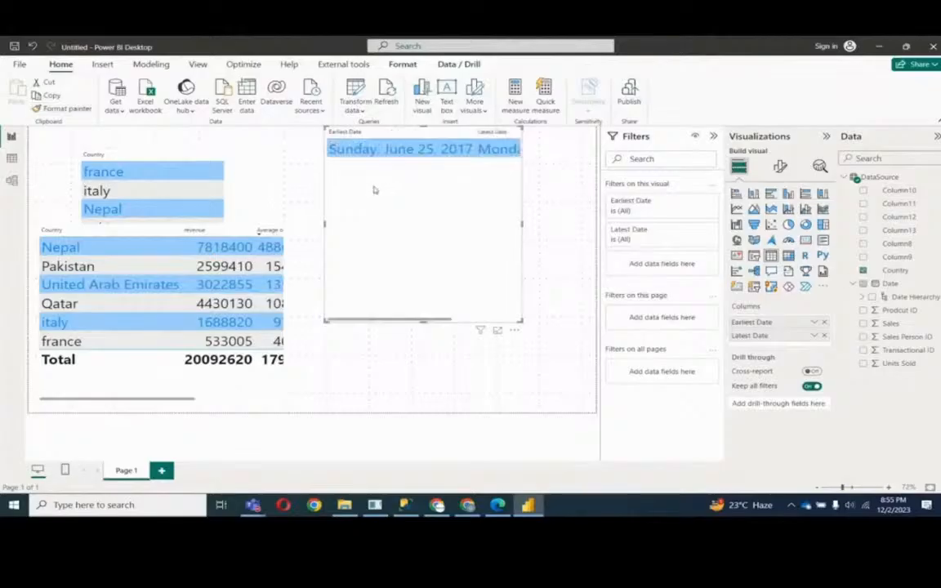
{"action": "left_click_drag", "start_coordinate": [522, 223], "coordinate": [606, 230]}
{"action": "left_click_drag", "start_coordinate": [481, 216], "coordinate": [392, 215]}
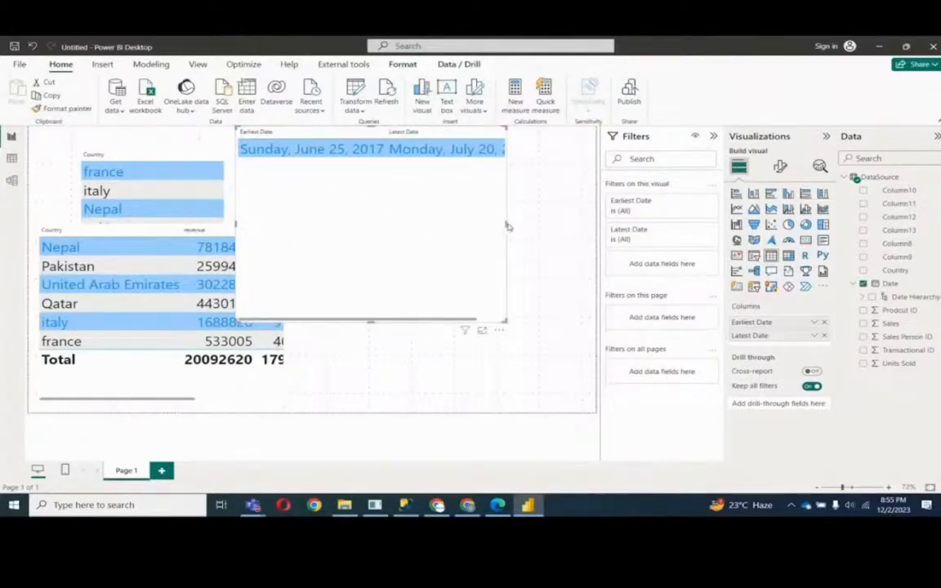
{"action": "left_click_drag", "start_coordinate": [506, 226], "coordinate": [570, 226]}
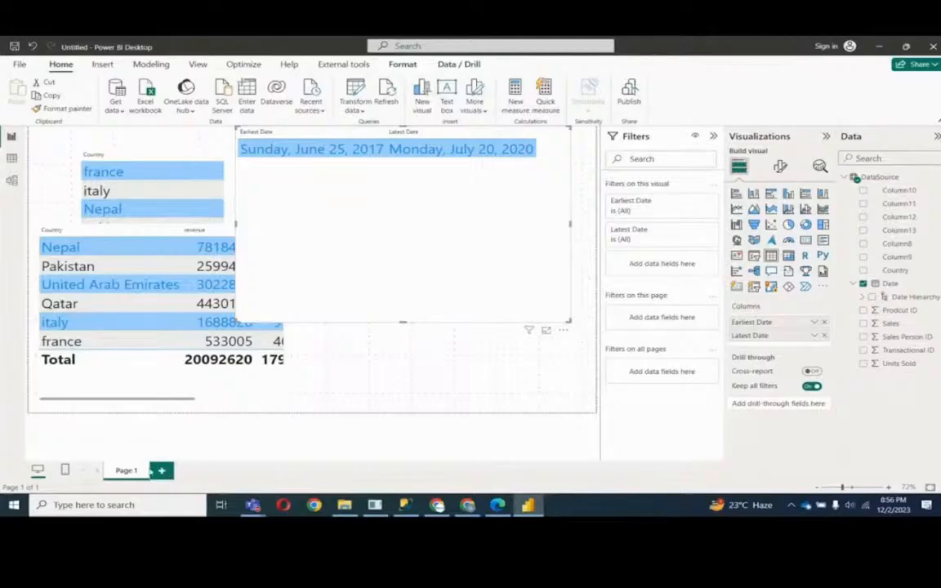
- Add a second report page and rename the first page "Basic working"
{"action": "left_click", "coordinate": [161, 471]}
{"action": "left_click", "coordinate": [125, 475]}
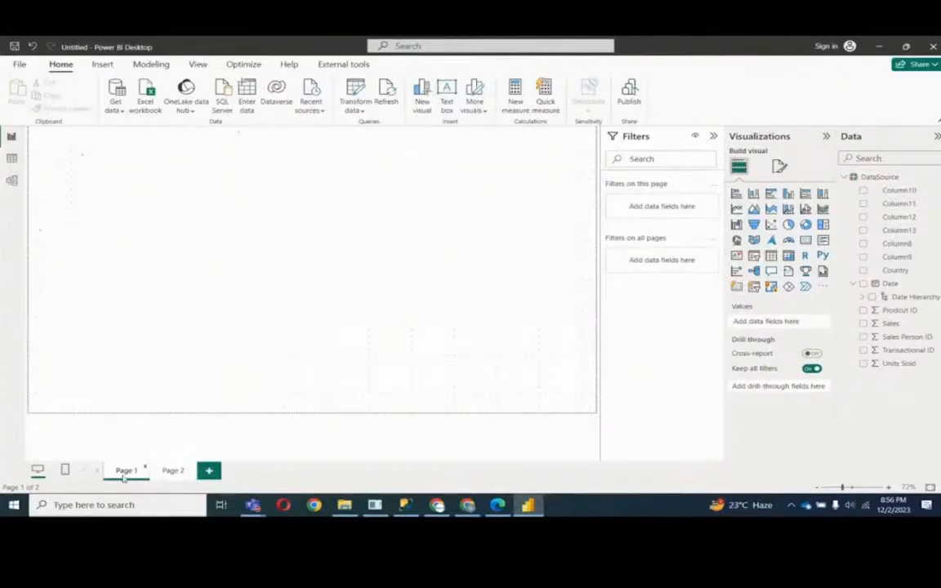
{"action": "type", "text": "Informatino"}
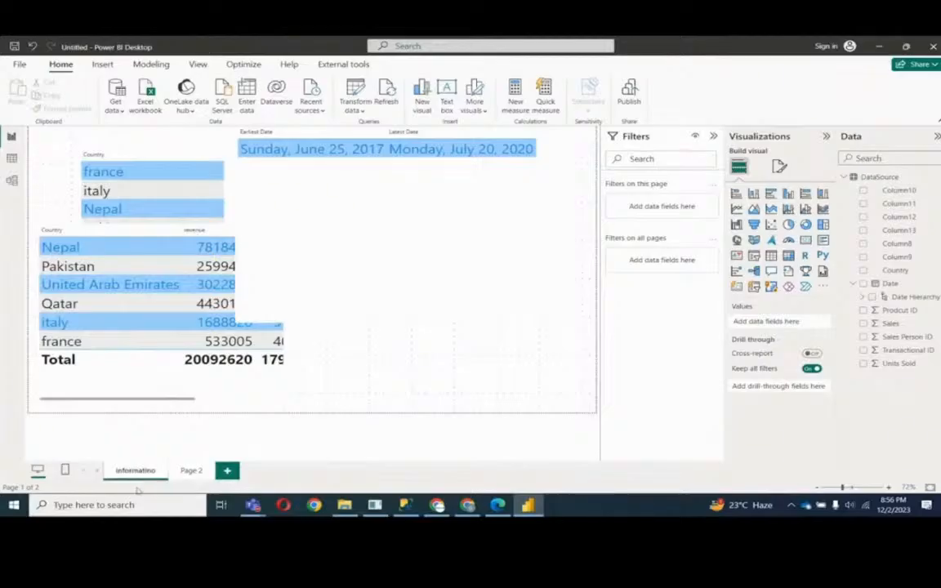
{"action": "double_click", "coordinate": [143, 473]}
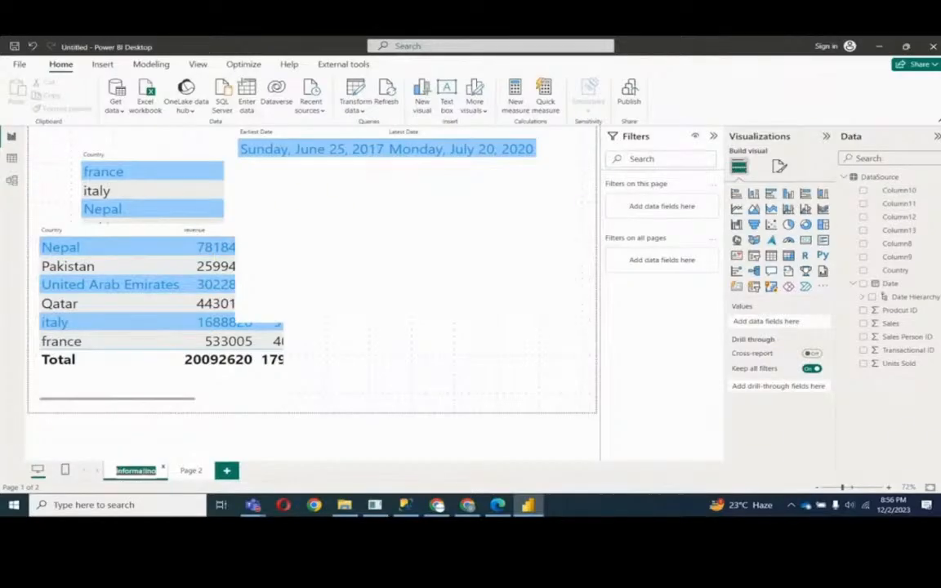
{"action": "type", "text": "Basic Info"}
{"action": "type", "text": "rking"}
{"action": "key", "text": "Return"}
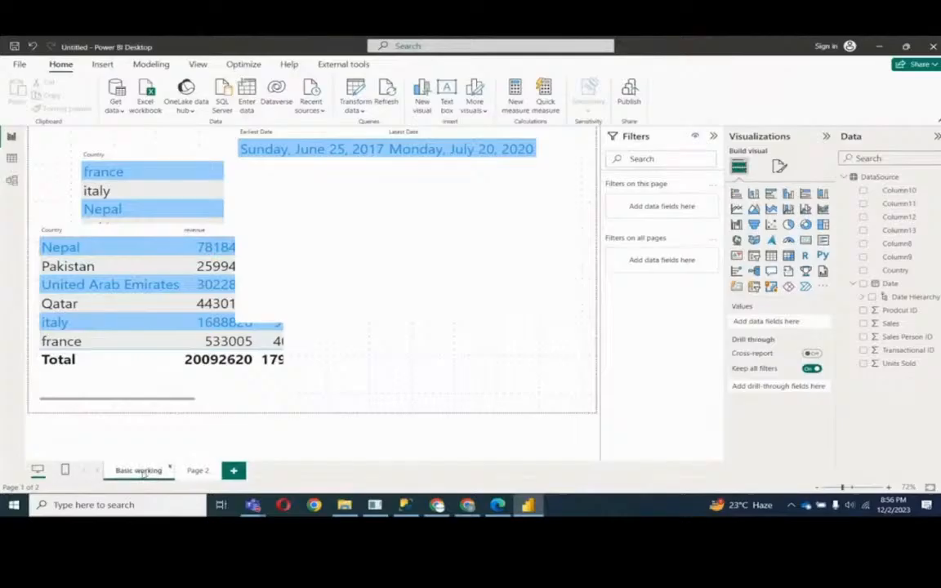
- Rename the second report page "Sales Report"
{"action": "double_click", "coordinate": [199, 472]}
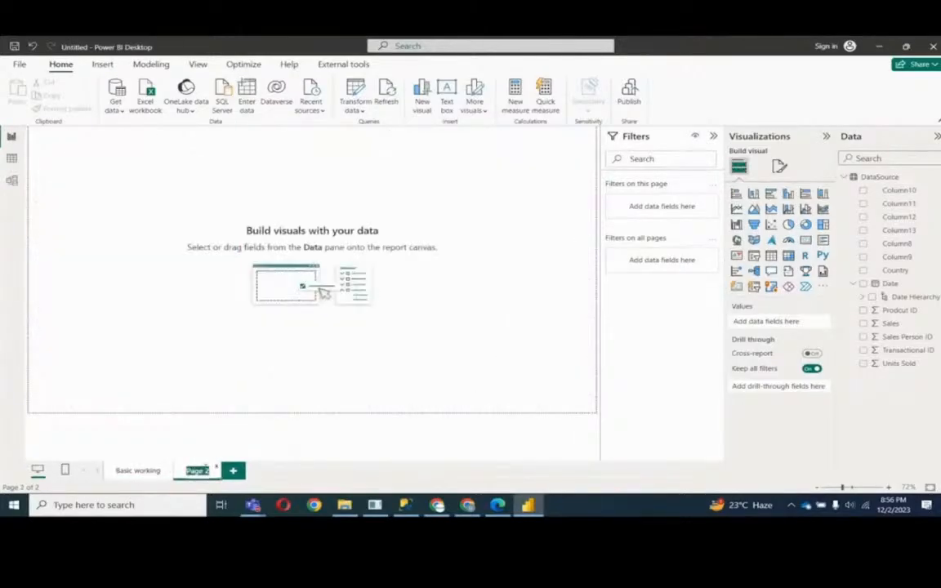
{"action": "type", "text": "Sales Repo"}
{"action": "type", "text": "rt"}
{"action": "key", "text": "Return"}
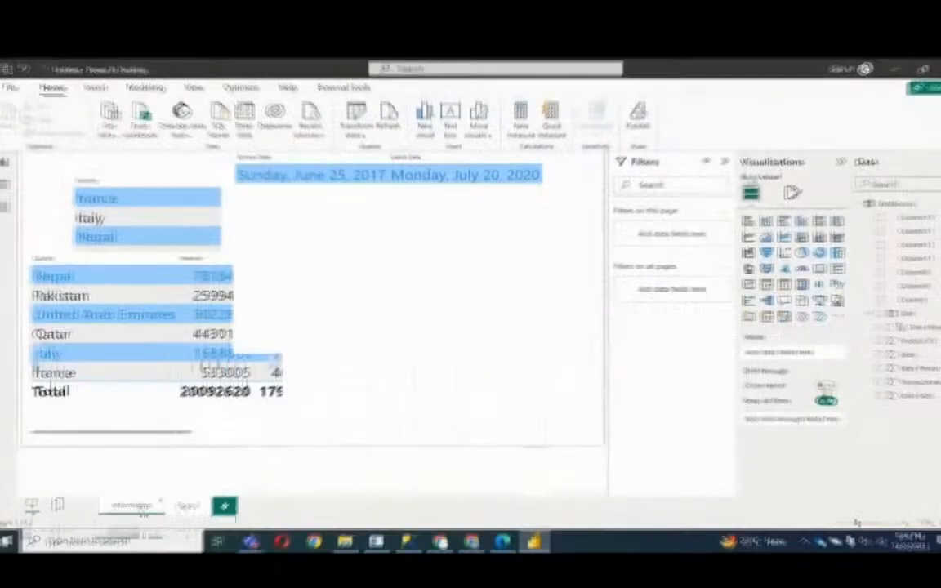
- Name the first report page "Basic working" and the second one "Sales Report"
{"action": "double_click", "coordinate": [133, 505]}
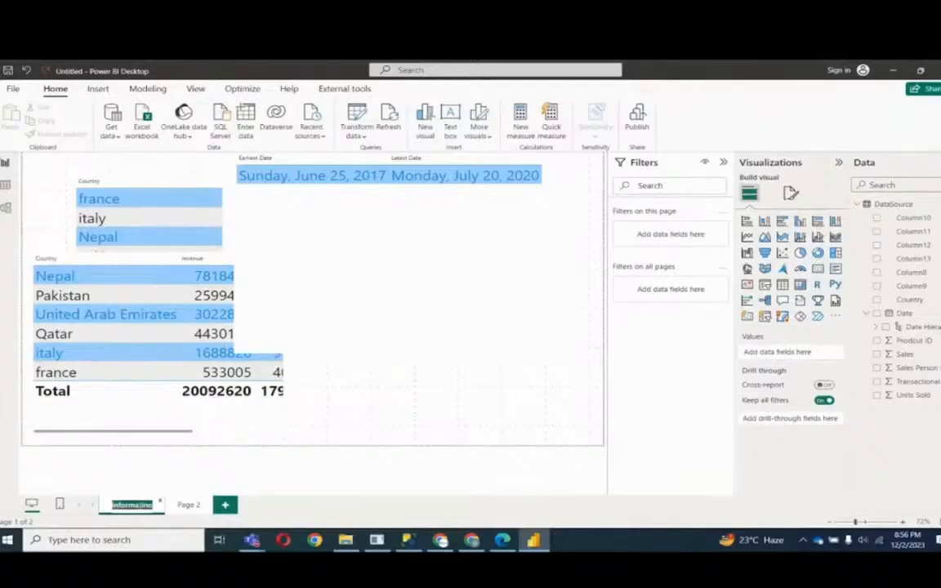
{"action": "type", "text": "Basic working"}
{"action": "key", "text": "Return"}
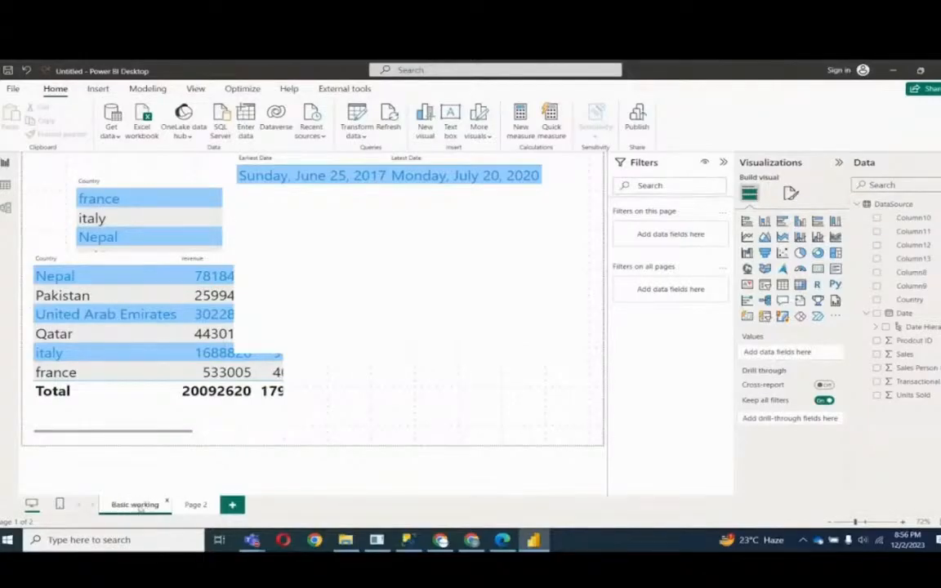
{"action": "left_click", "coordinate": [196, 505]}
{"action": "double_click", "coordinate": [199, 505]}
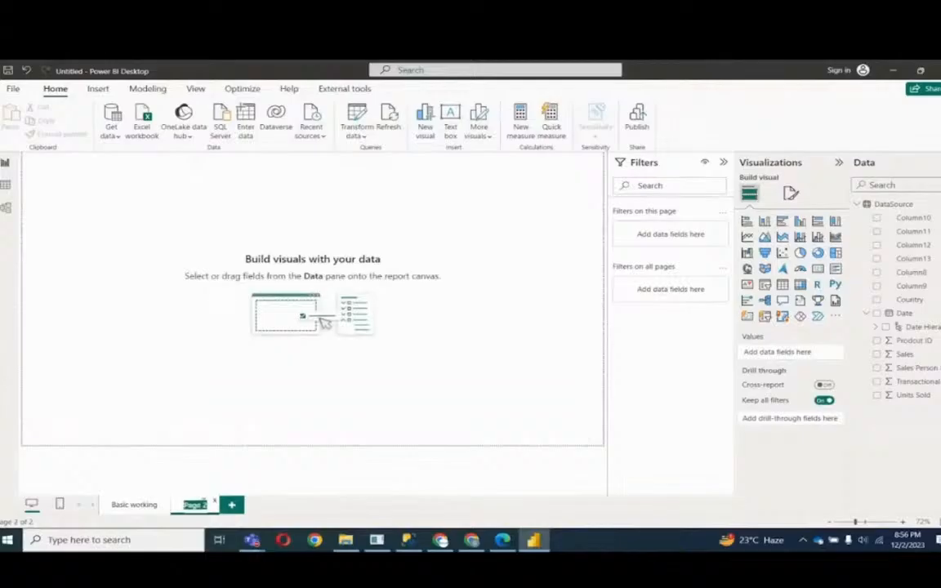
{"action": "type", "text": "Sales Report"}
{"action": "key", "text": "Return"}
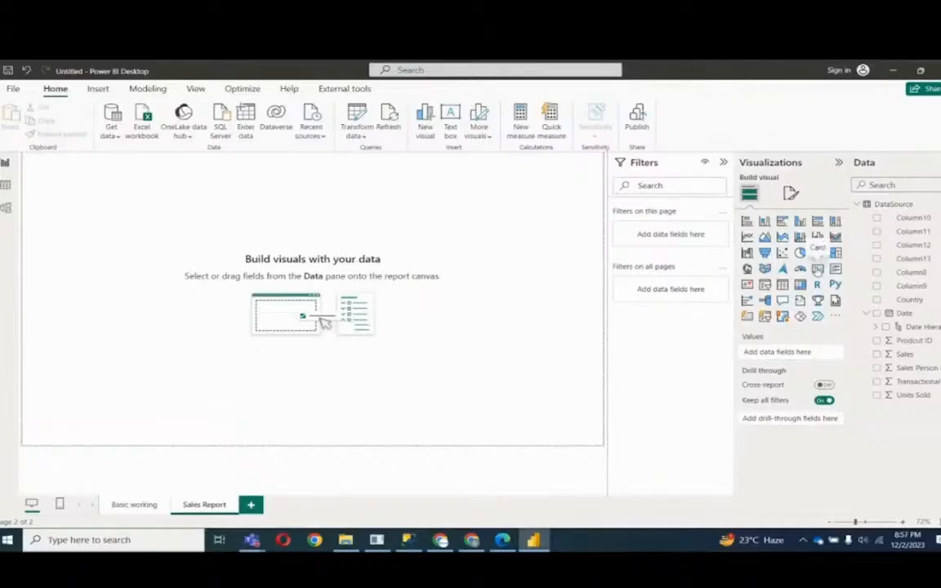
- Add a Card visual showing Sales to the Sales Report page and make it slightly smaller
{"action": "left_click", "coordinate": [818, 269]}
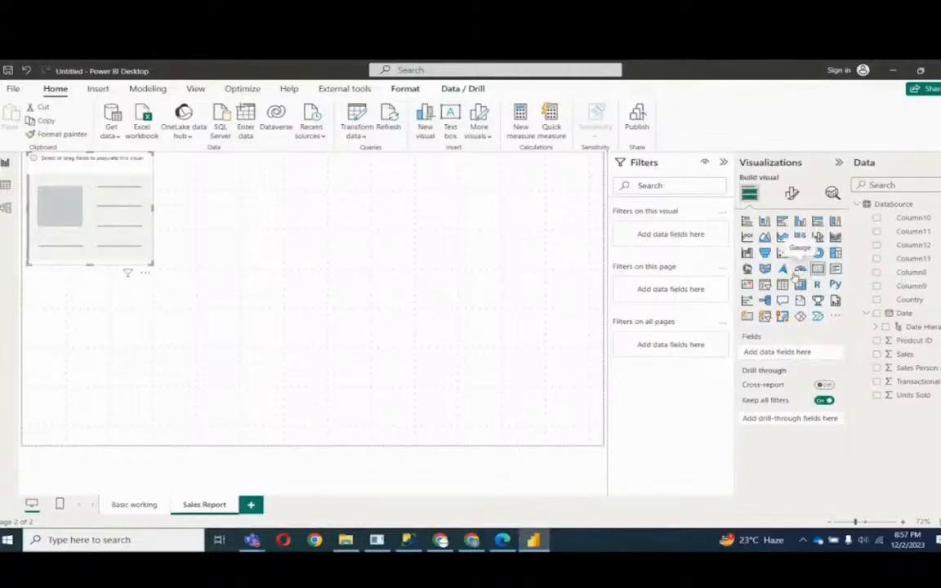
{"action": "left_click", "coordinate": [877, 354]}
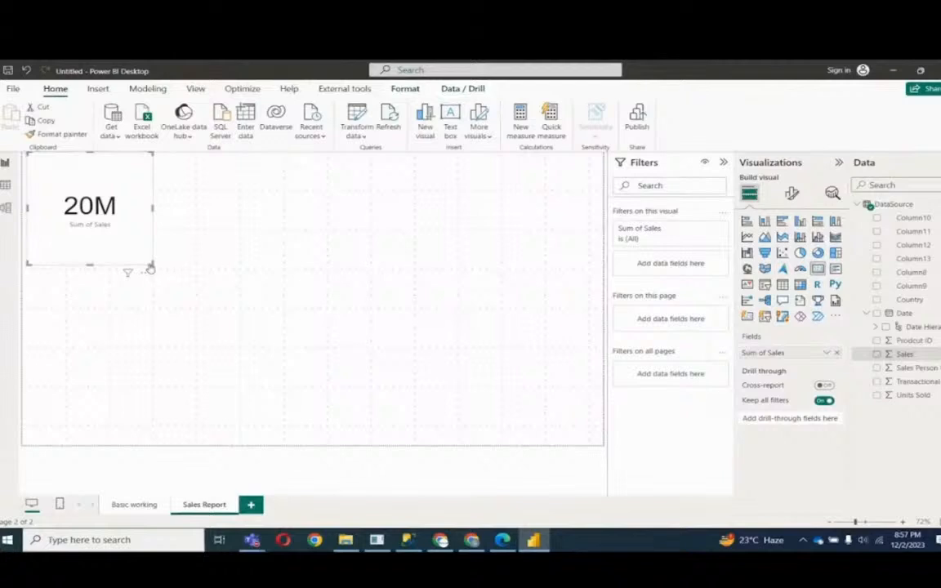
{"action": "left_click_drag", "start_coordinate": [151, 264], "coordinate": [138, 239]}
{"action": "left_click", "coordinate": [144, 216]}
{"action": "left_click", "coordinate": [128, 209]}
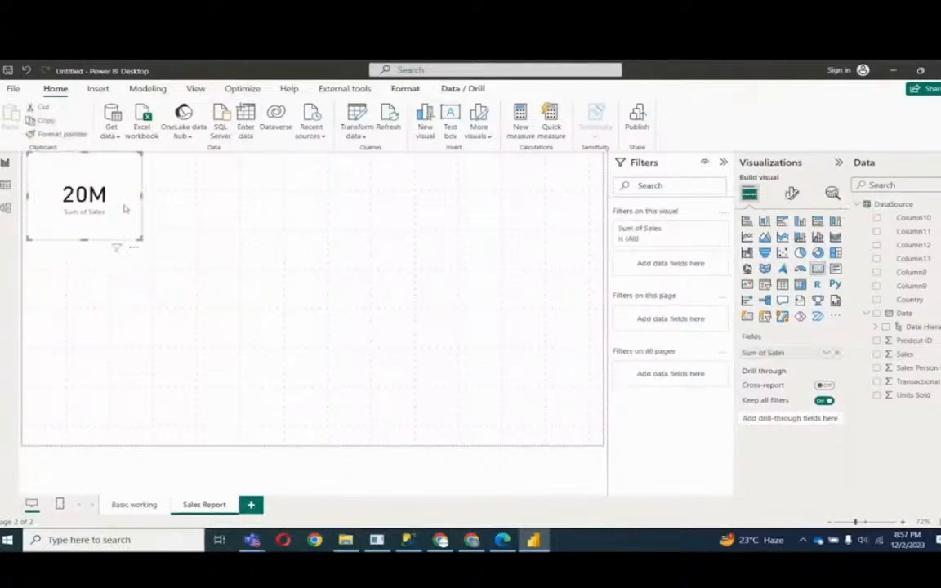
- Rename the card's Sales field for this visual as "TOTAL REVENUE"
{"action": "double_click", "coordinate": [762, 353]}
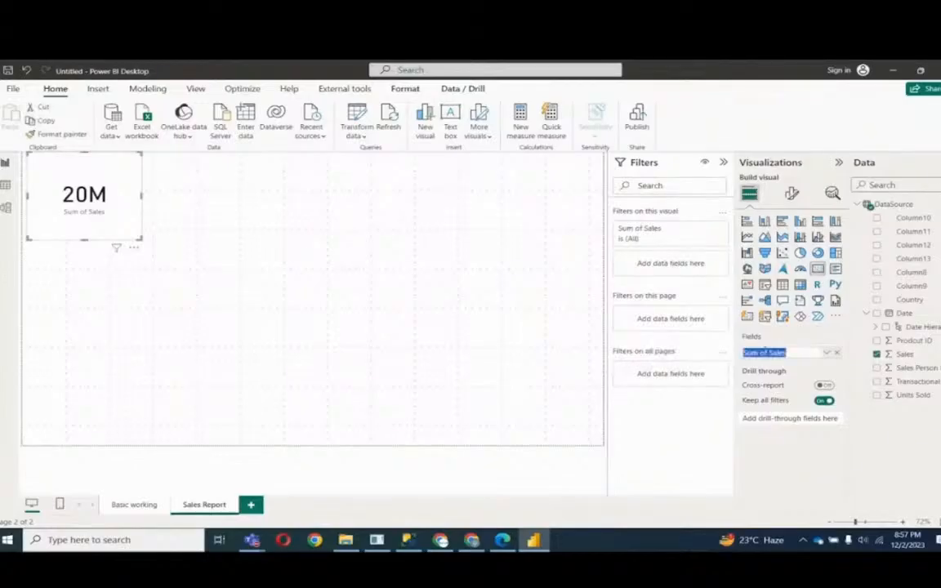
{"action": "type", "text": "TOTAL REVENUE"}
{"action": "key", "text": "Return"}
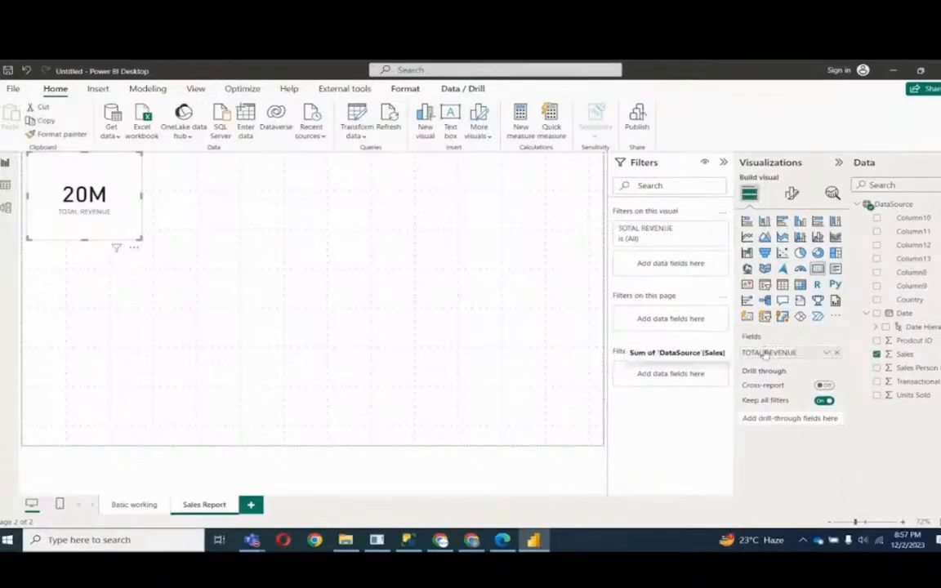
- Color the card's callout value blue and turn off its category label
{"action": "left_click", "coordinate": [792, 193]}
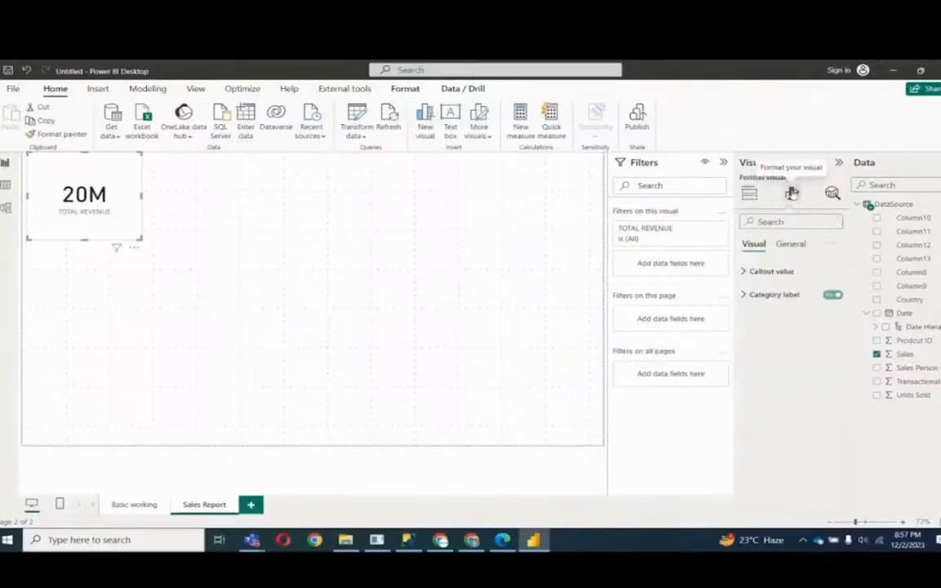
{"action": "left_click", "coordinate": [769, 277]}
{"action": "left_click", "coordinate": [769, 357]}
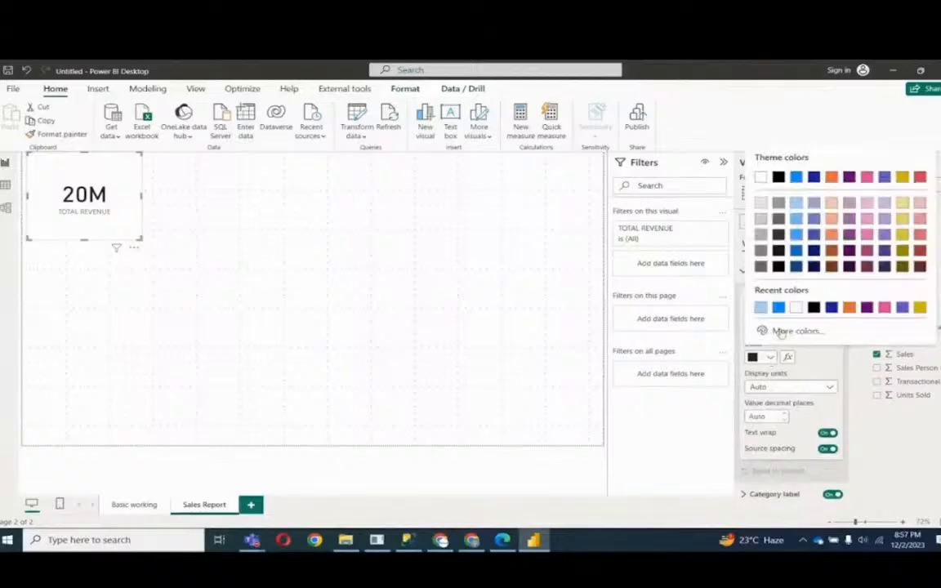
{"action": "left_click", "coordinate": [779, 308]}
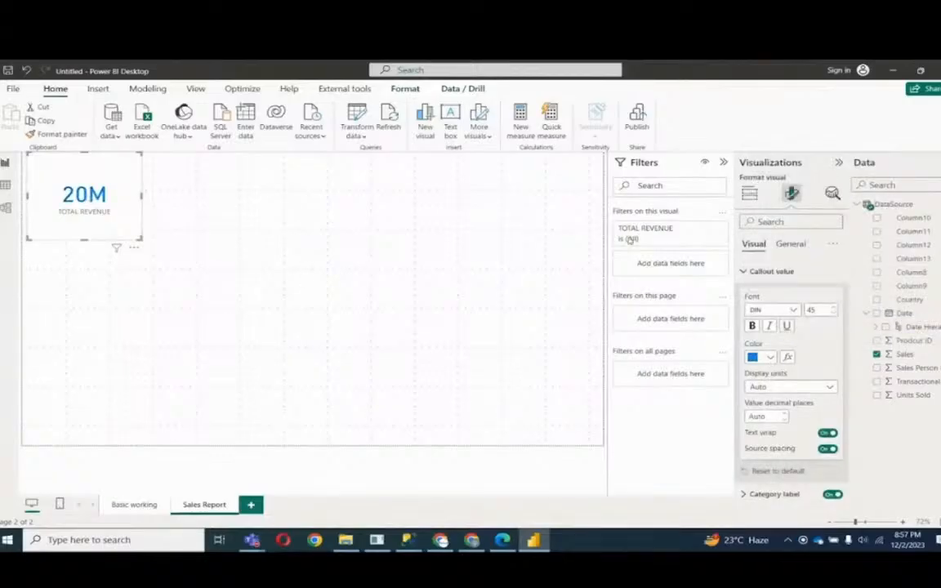
{"action": "left_click", "coordinate": [744, 272]}
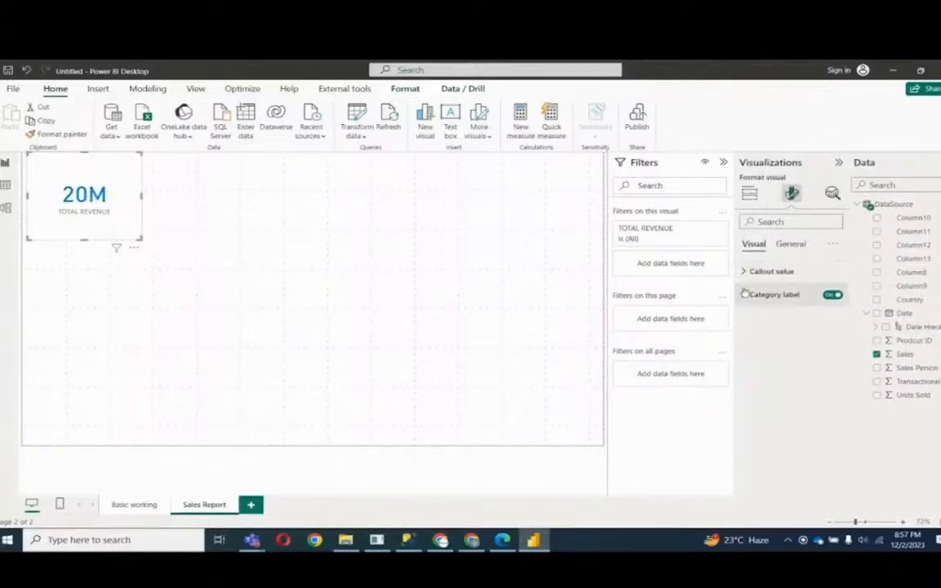
{"action": "left_click", "coordinate": [746, 294]}
{"action": "left_click", "coordinate": [833, 294]}
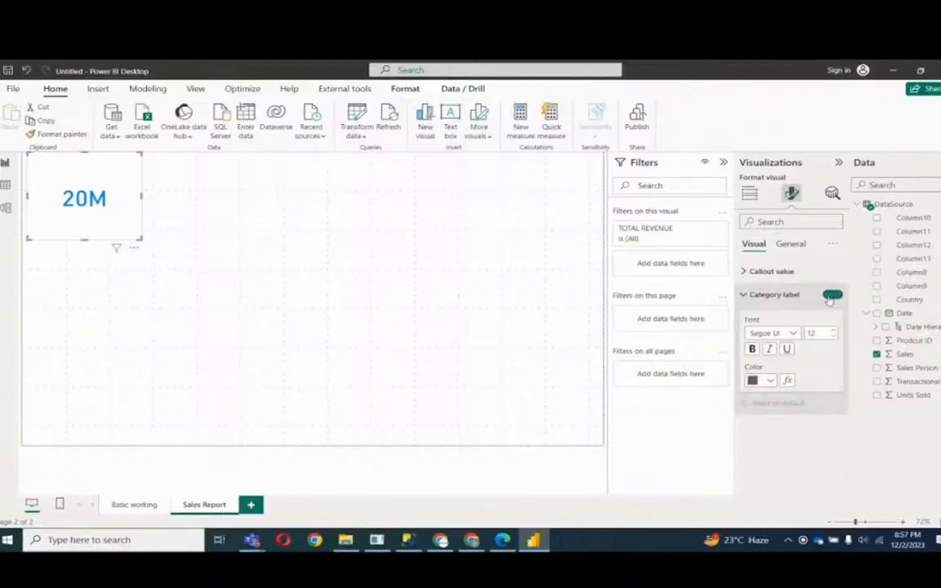
- Give the card a light grey background with 62% transparency, and turn on its visual border and shadow
{"action": "left_click", "coordinate": [789, 243]}
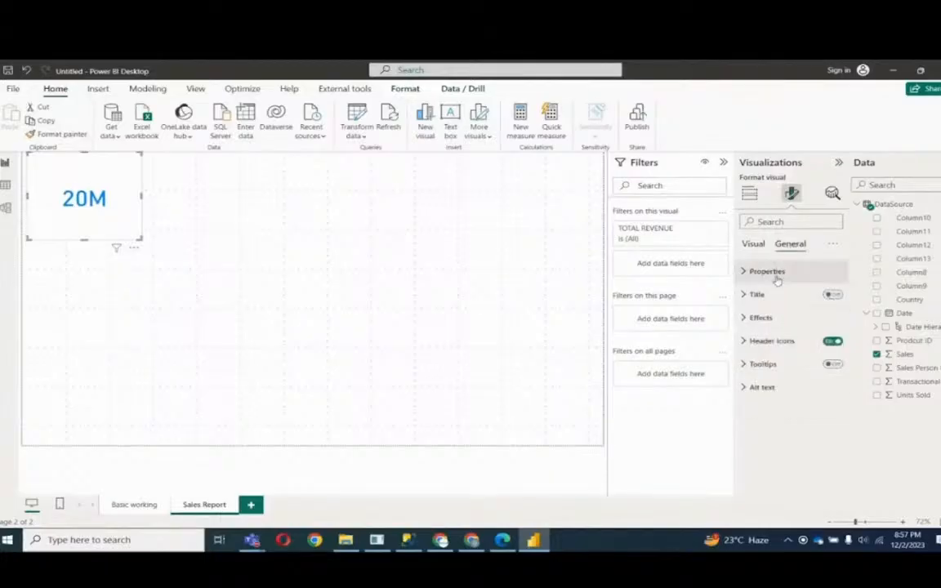
{"action": "left_click", "coordinate": [772, 272]}
{"action": "left_click", "coordinate": [747, 271]}
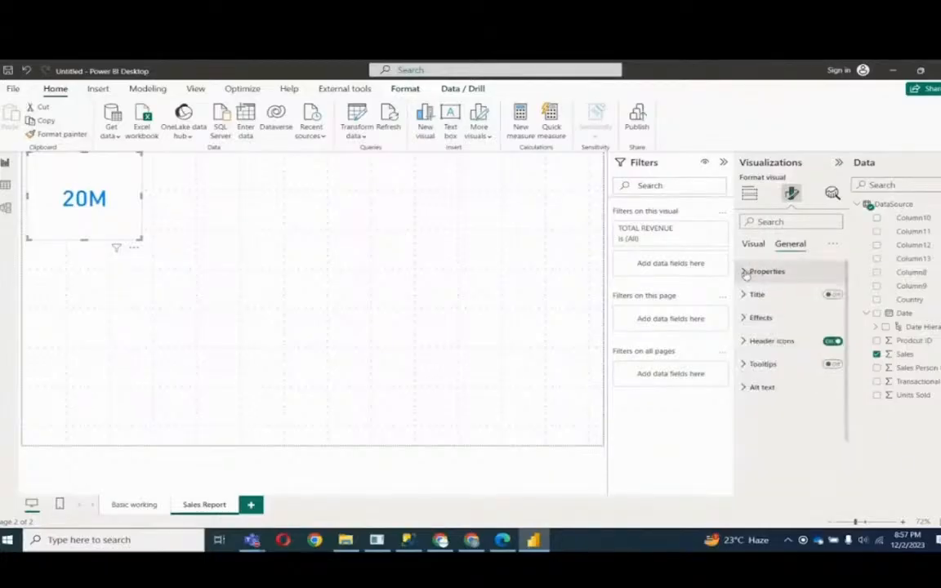
{"action": "left_click", "coordinate": [757, 320]}
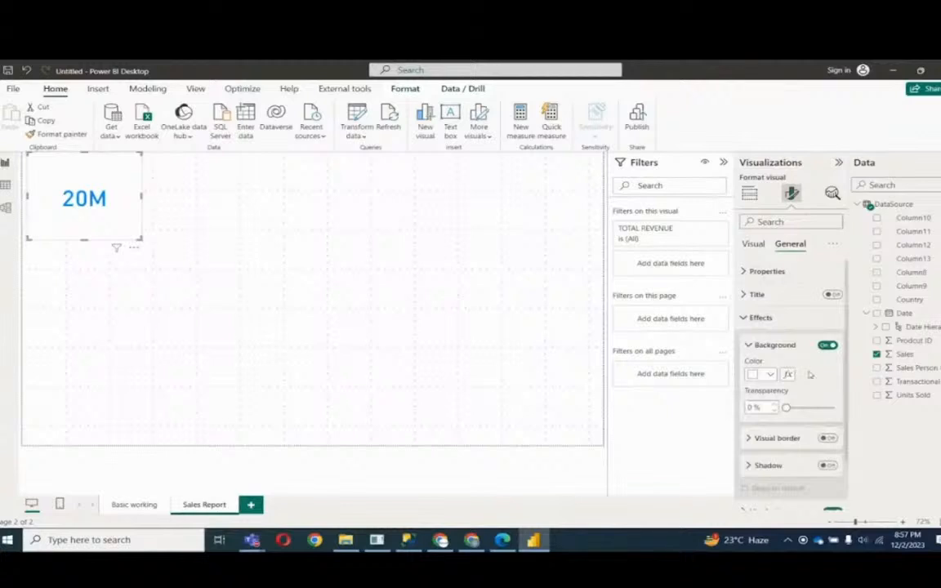
{"action": "left_click", "coordinate": [772, 375]}
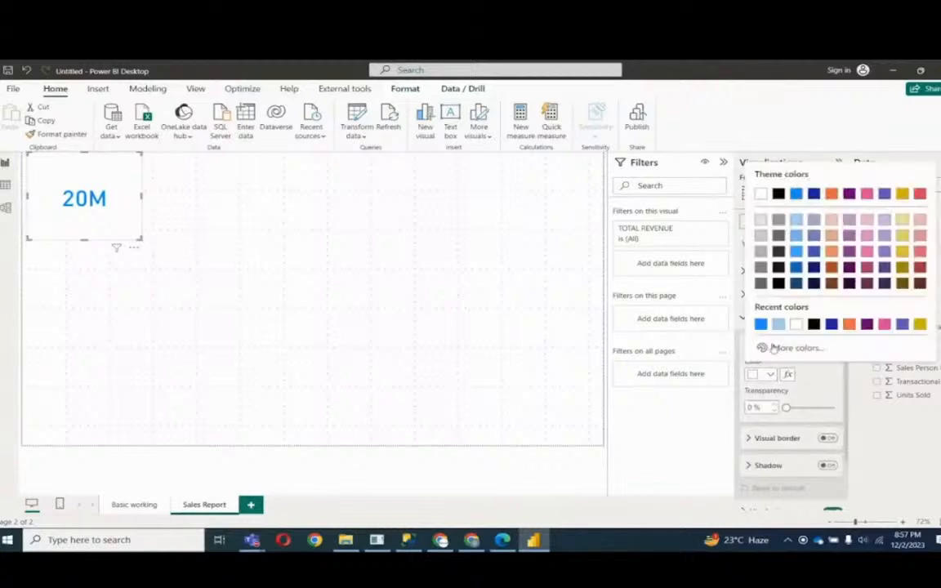
{"action": "left_click", "coordinate": [761, 220]}
{"action": "left_click_drag", "start_coordinate": [787, 407], "coordinate": [823, 407]}
{"action": "left_click", "coordinate": [828, 439]}
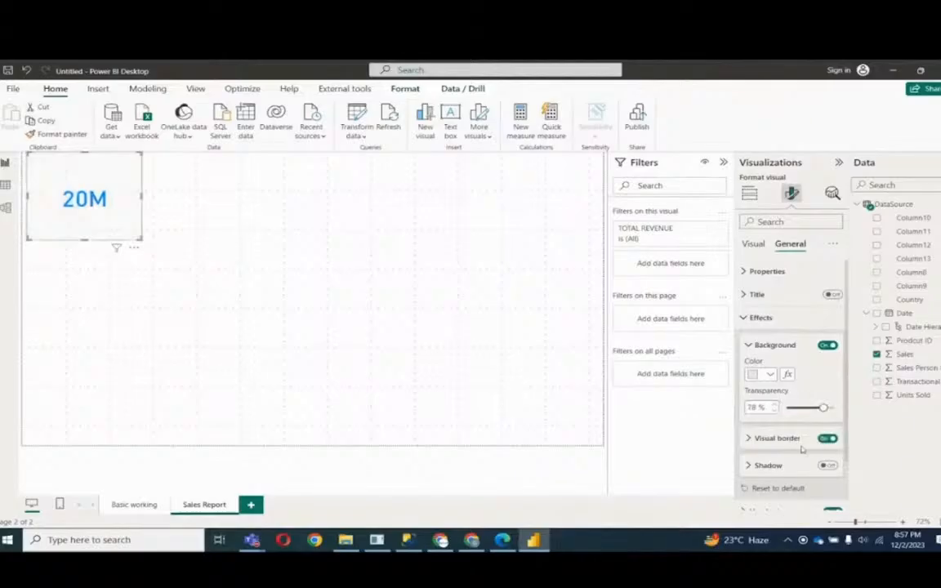
{"action": "left_click", "coordinate": [828, 465]}
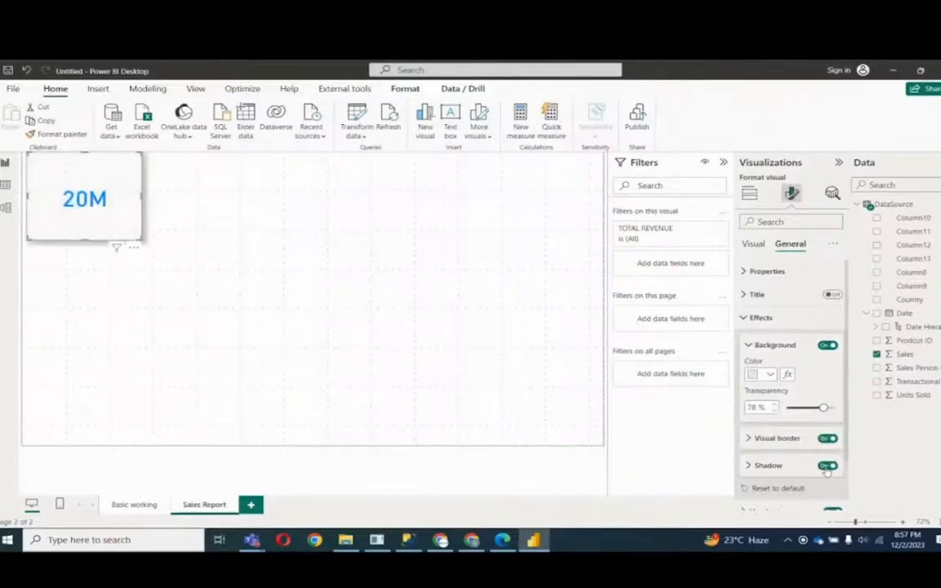
{"action": "left_click_drag", "start_coordinate": [822, 408], "coordinate": [815, 407]}
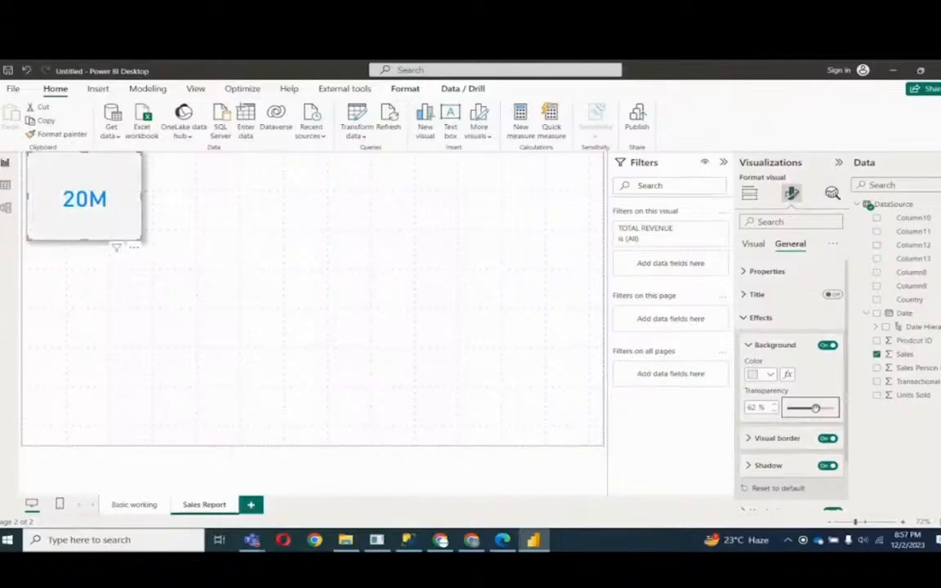
- Turn on the card's title and set its text to "TOTAL REVENUE"
{"action": "left_click", "coordinate": [746, 295]}
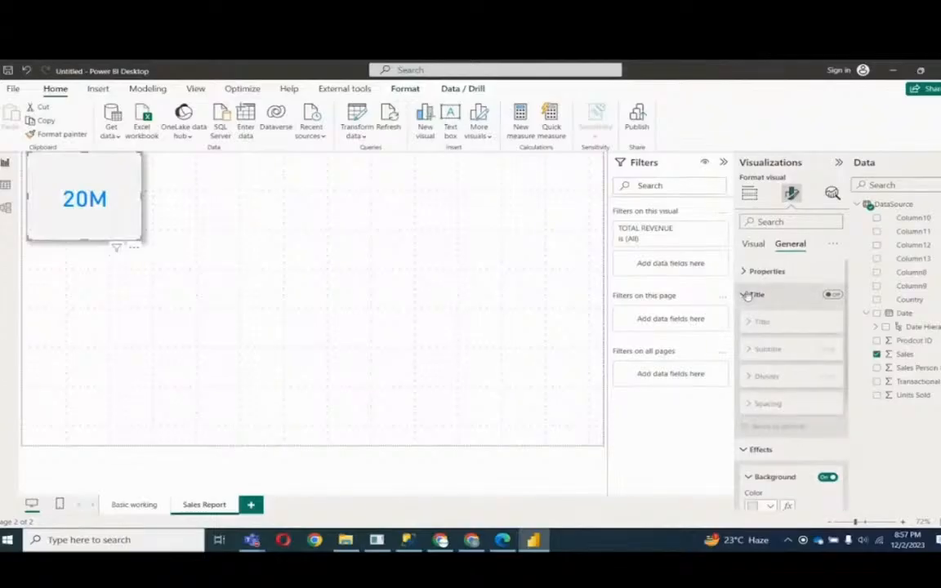
{"action": "left_click", "coordinate": [832, 294]}
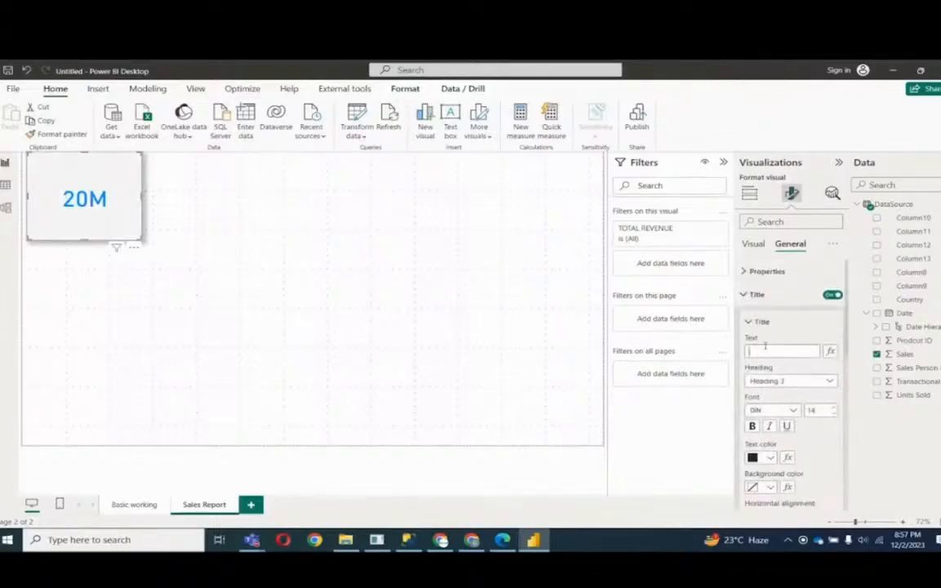
{"action": "left_click", "coordinate": [756, 352]}
{"action": "type", "text": "TOTAL REVENUE"}
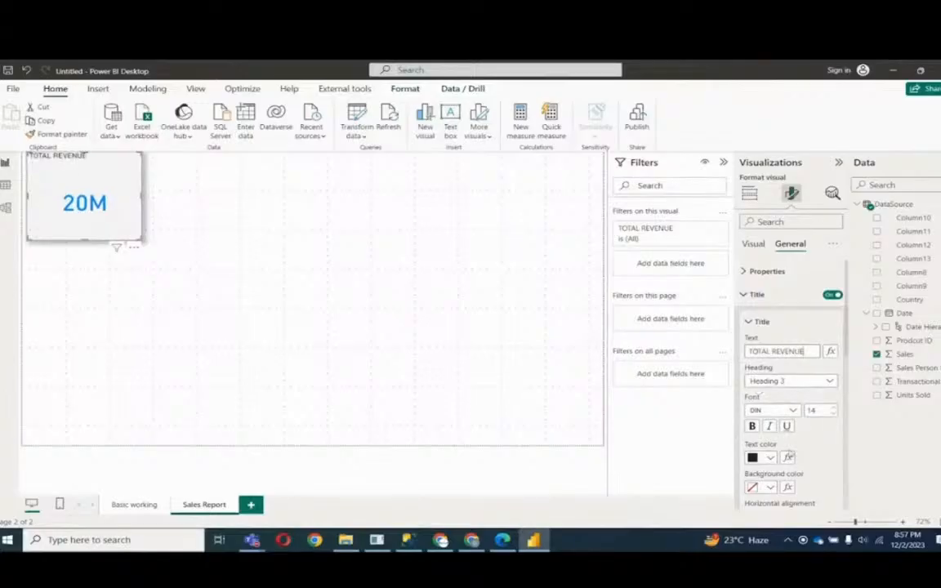
- Give the card's title a light blue background and center it horizontally
{"action": "left_click", "coordinate": [771, 487]}
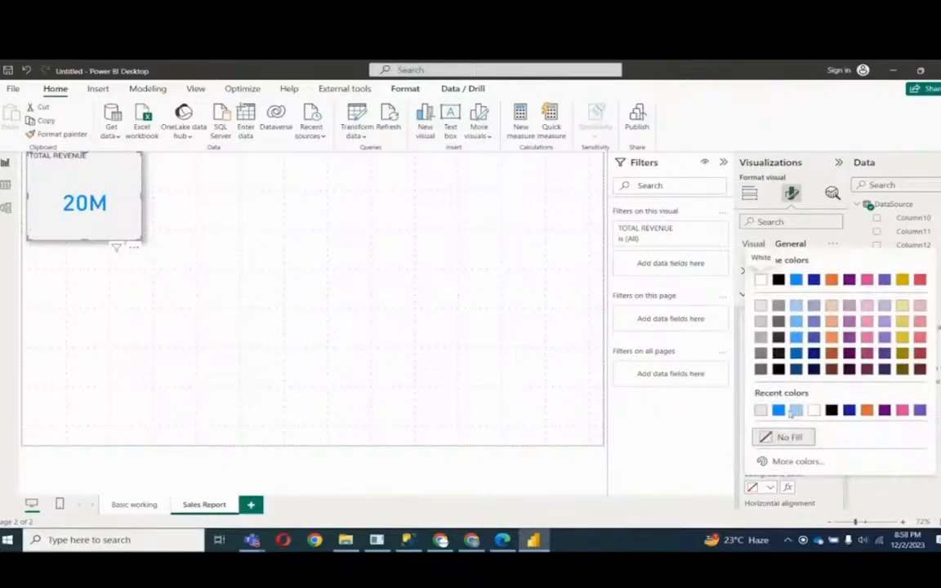
{"action": "left_click", "coordinate": [796, 411]}
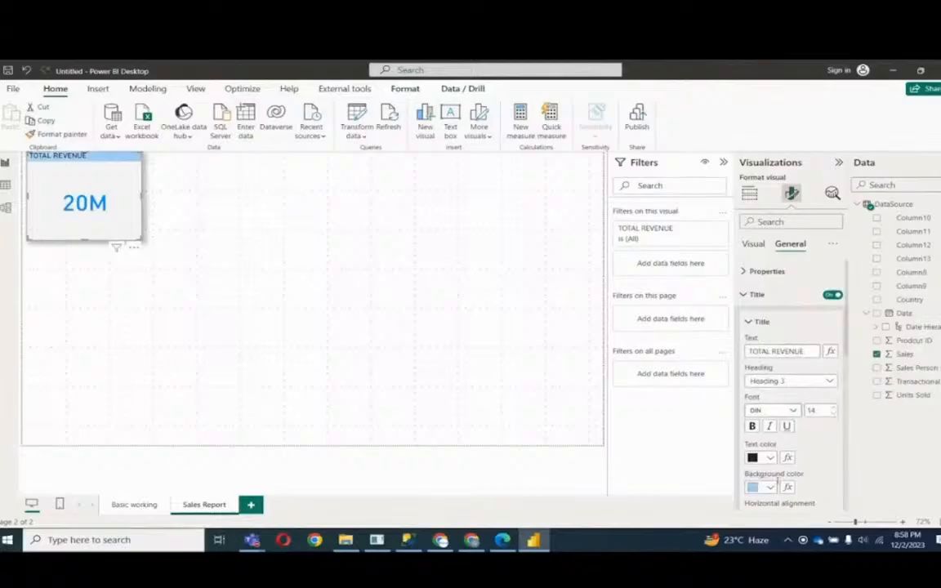
{"action": "scroll", "coordinate": [784, 441], "scroll_direction": "down", "scroll_amount": 3}
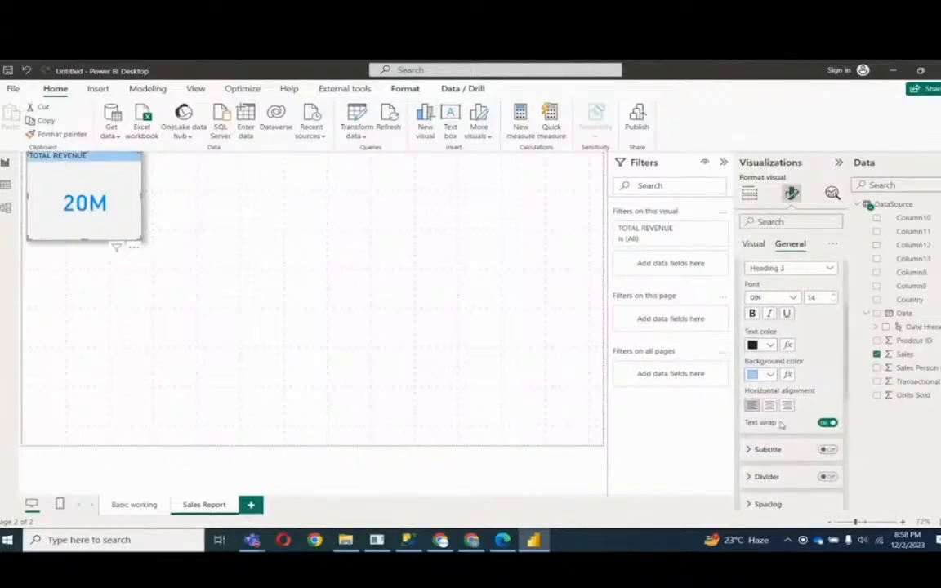
{"action": "left_click", "coordinate": [770, 405]}
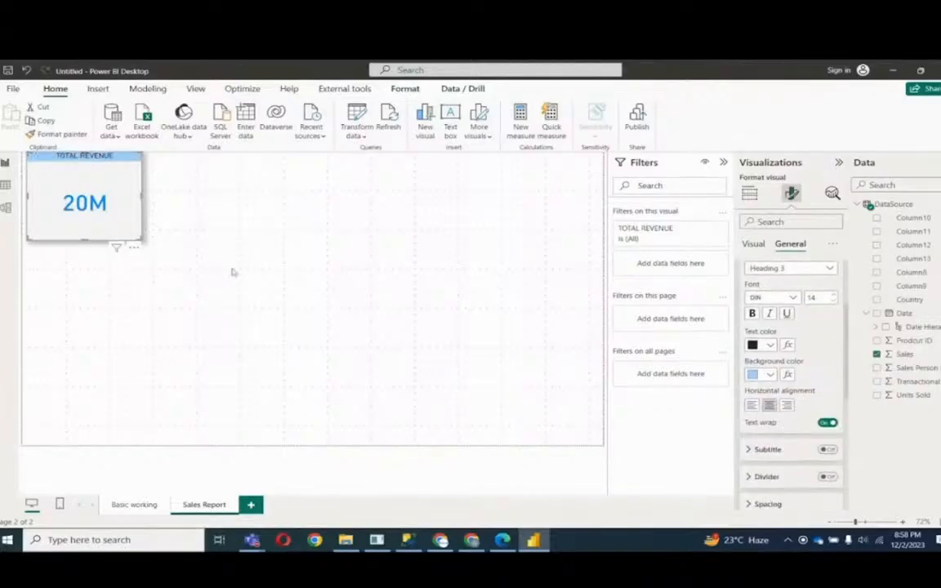
{"action": "left_click", "coordinate": [147, 231]}
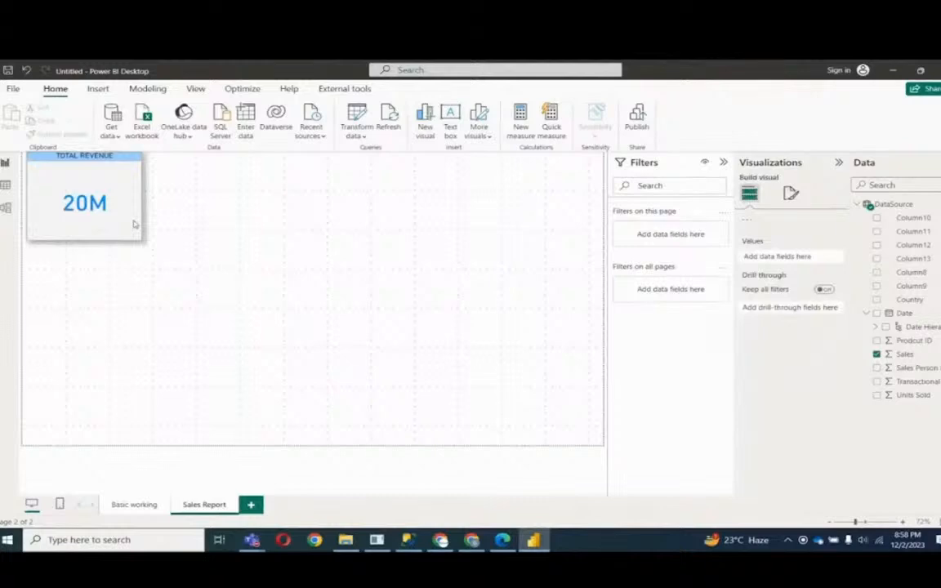
- Shrink the TOTAL REVENUE card and fit it into the upper-left corner of the report page
{"action": "left_click", "coordinate": [128, 224]}
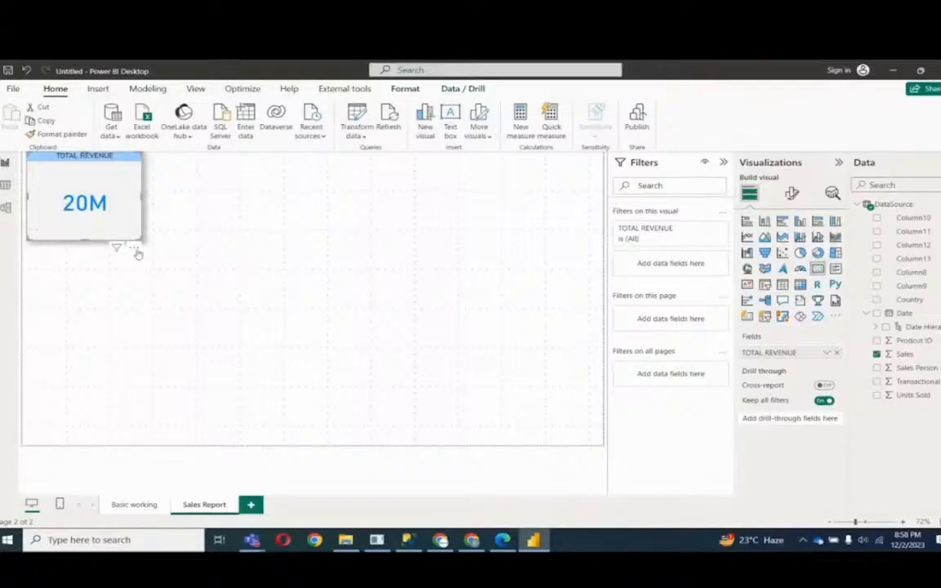
{"action": "mouse_move", "coordinate": [127, 224]}
{"action": "left_mouse_down"}
{"action": "mouse_move", "coordinate": [130, 254]}
{"action": "mouse_move", "coordinate": [132, 241]}
{"action": "mouse_move", "coordinate": [110, 222]}
{"action": "left_mouse_up"}
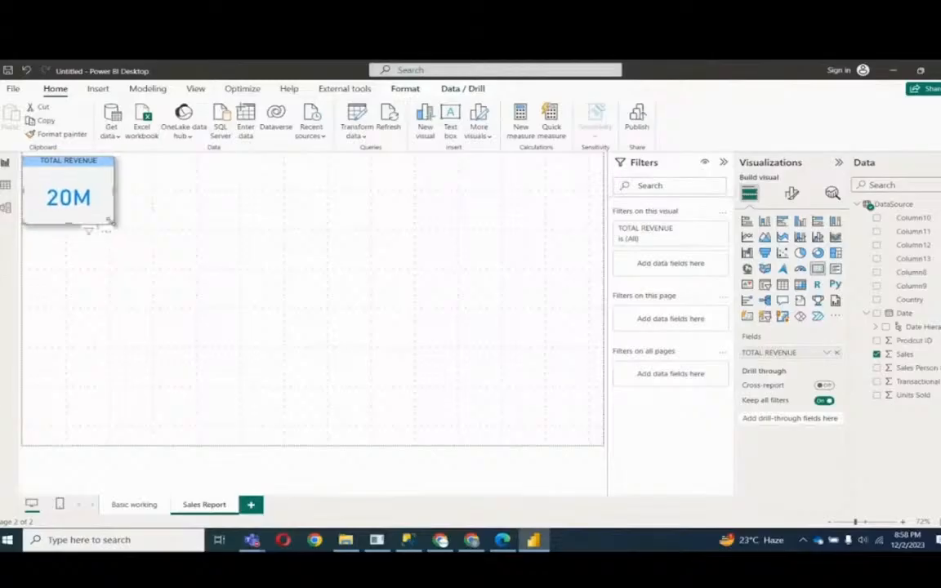
{"action": "left_click", "coordinate": [109, 264]}
{"action": "left_click", "coordinate": [91, 215]}
{"action": "left_click", "coordinate": [438, 215]}
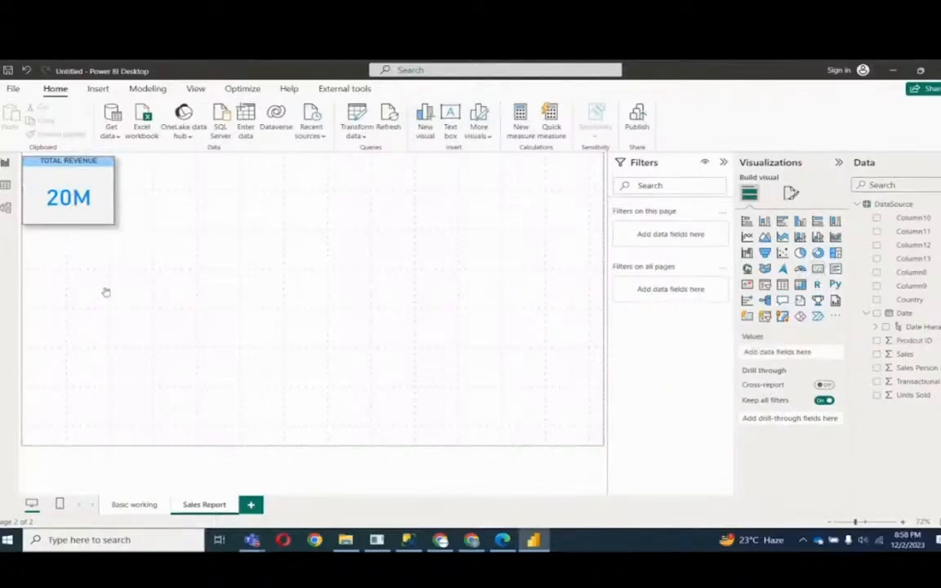
- Add a card beside the TOTAL REVENUE card showing the sum of Units Sold
{"action": "left_click", "coordinate": [819, 271]}
{"action": "left_click_drag", "start_coordinate": [92, 296], "coordinate": [198, 205]}
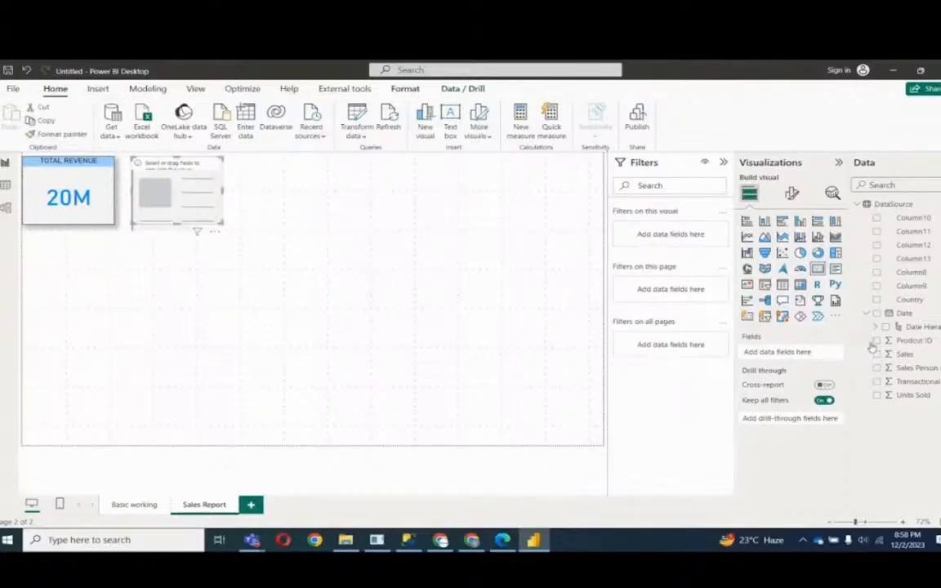
{"action": "left_click", "coordinate": [877, 396]}
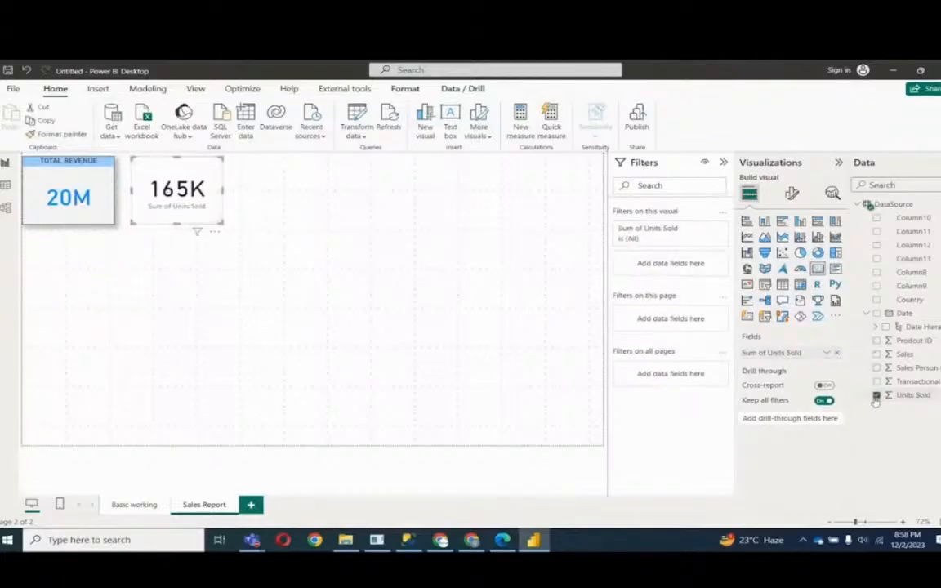
{"action": "left_click", "coordinate": [899, 353]}
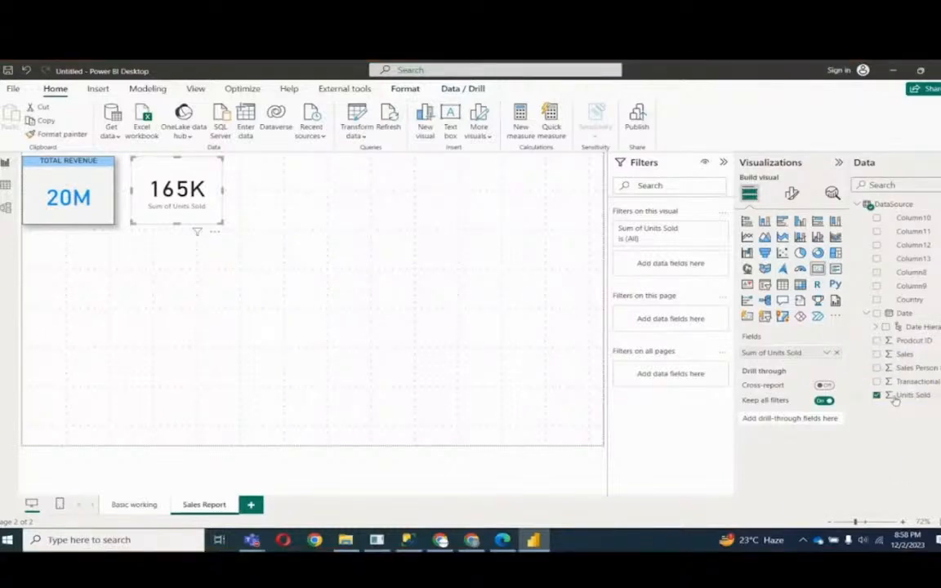
- Copy the TOTAL REVENUE card's formatting onto the Units Sold card with Format painter, and extend the new card toward the first one
{"action": "left_click", "coordinate": [91, 173]}
{"action": "left_click", "coordinate": [64, 134]}
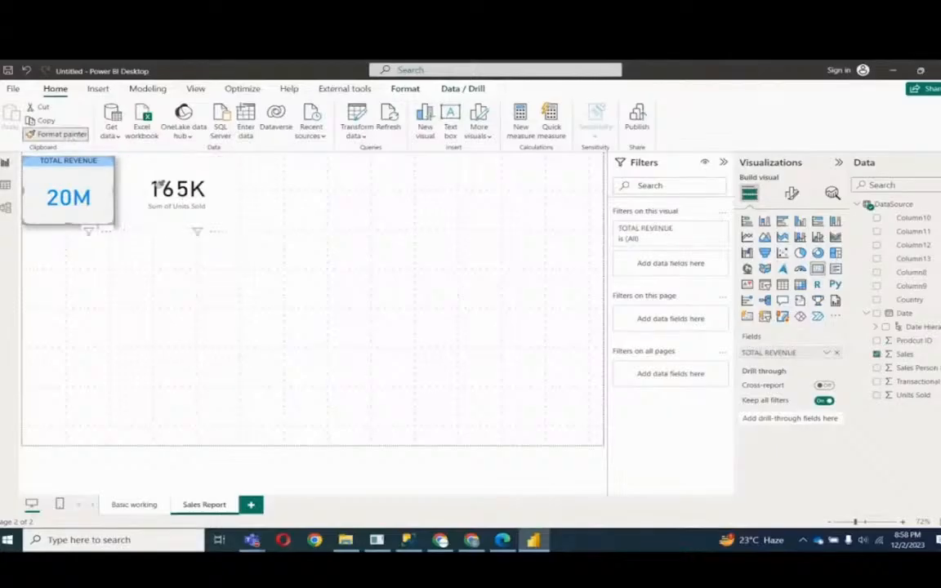
{"action": "left_click", "coordinate": [157, 186]}
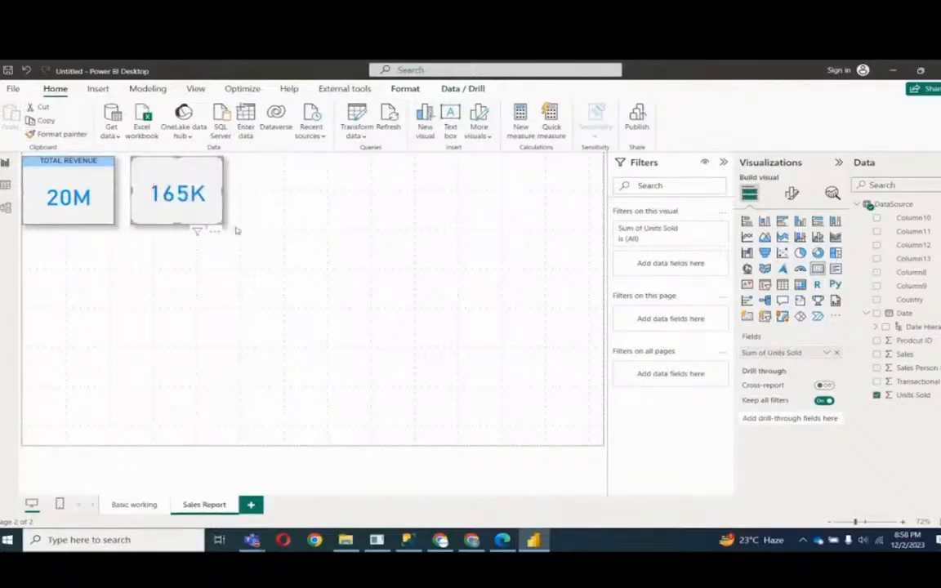
{"action": "left_click_drag", "start_coordinate": [131, 225], "coordinate": [120, 231]}
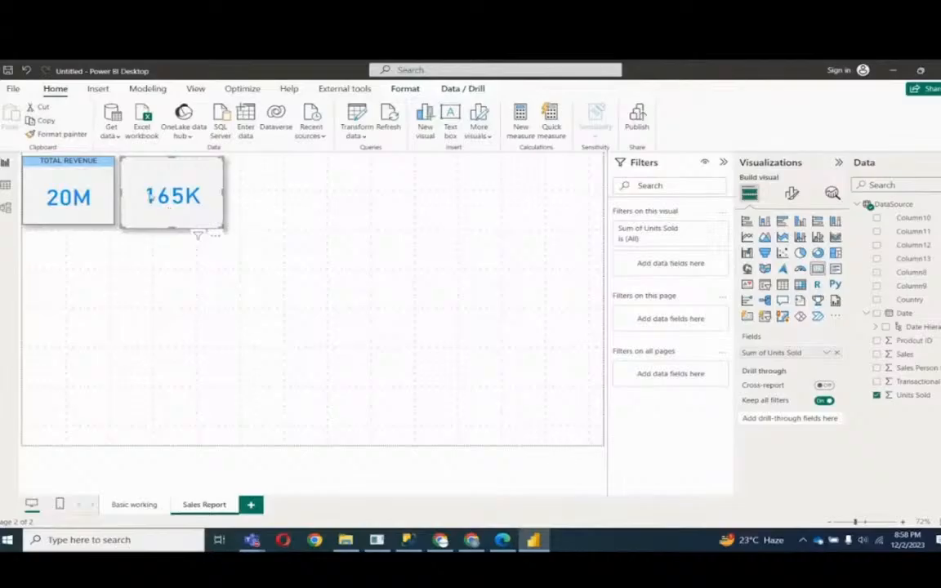
- Set the Units Sold card's title text to "TOTAL QTY"
{"action": "left_click", "coordinate": [792, 192]}
{"action": "left_click", "coordinate": [790, 244]}
{"action": "left_click", "coordinate": [757, 295]}
{"action": "left_click", "coordinate": [774, 349]}
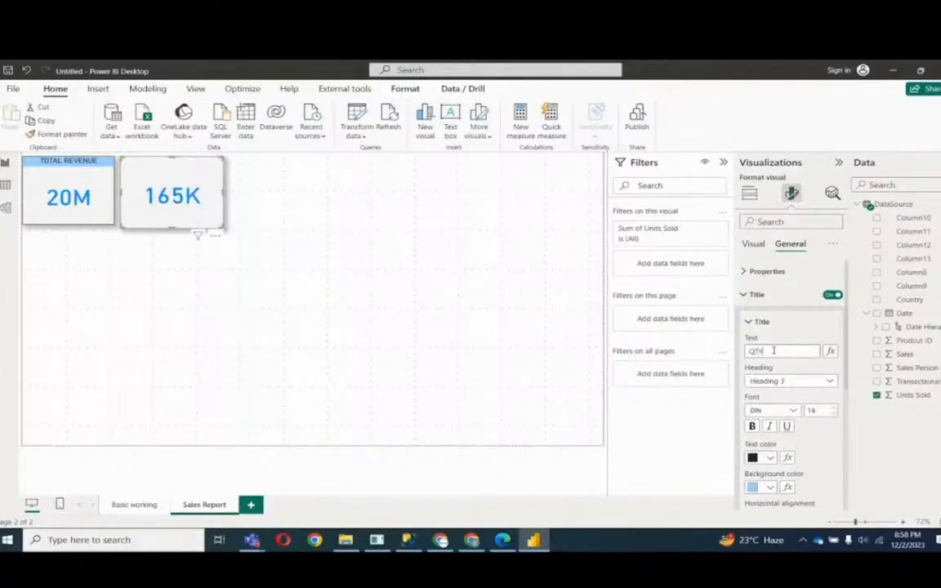
{"action": "key", "text": "BackSpace"}
{"action": "key", "text": "BackSpace"}
{"action": "type", "text": "TOTAL QTY"}
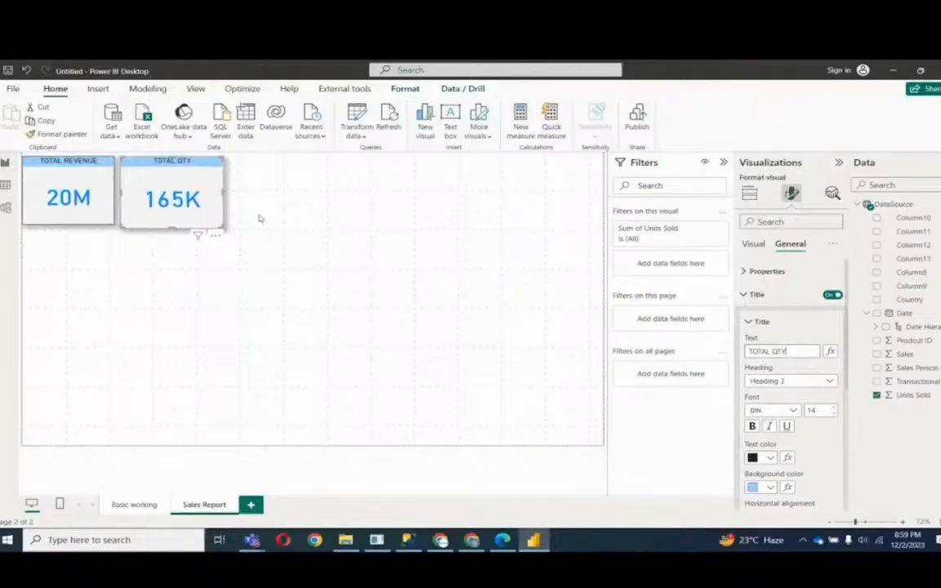
{"action": "left_click", "coordinate": [174, 264]}
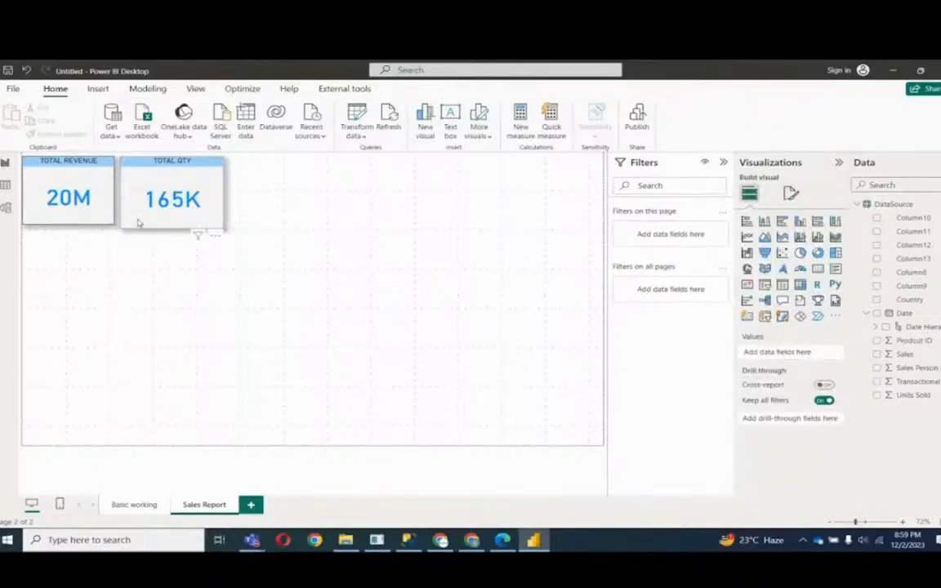
- Shrink the TOTAL QTY card to match the size of the TOTAL REVENUE card
{"action": "left_click", "coordinate": [183, 212]}
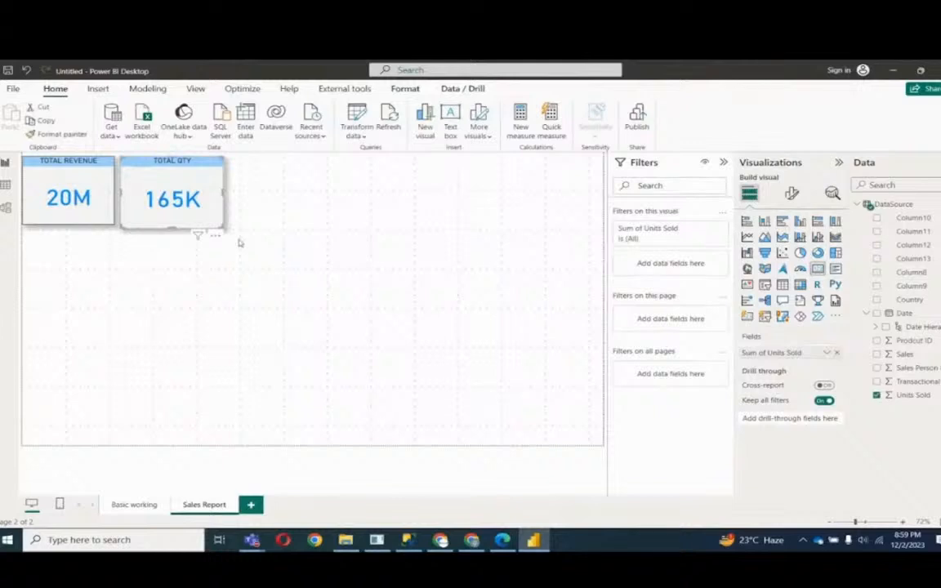
{"action": "left_click_drag", "start_coordinate": [222, 228], "coordinate": [216, 225]}
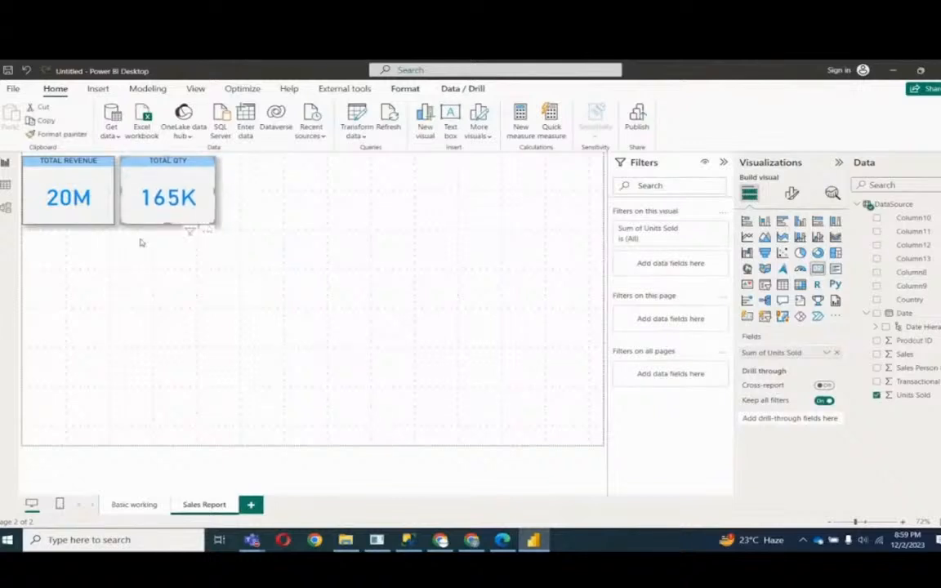
{"action": "left_click", "coordinate": [141, 243]}
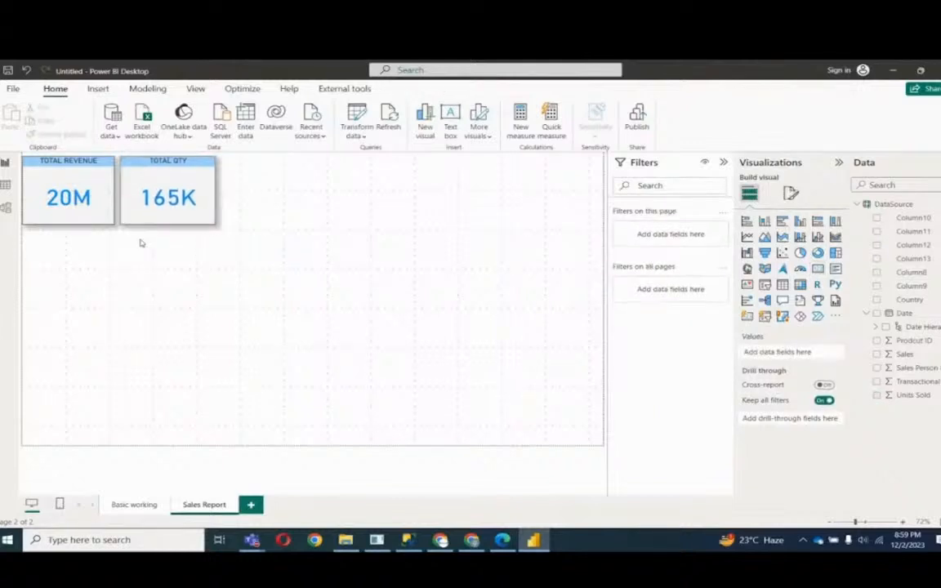
- Duplicate the TOTAL QTY card and place the copy directly to its right in the same row
{"action": "left_click", "coordinate": [144, 214]}
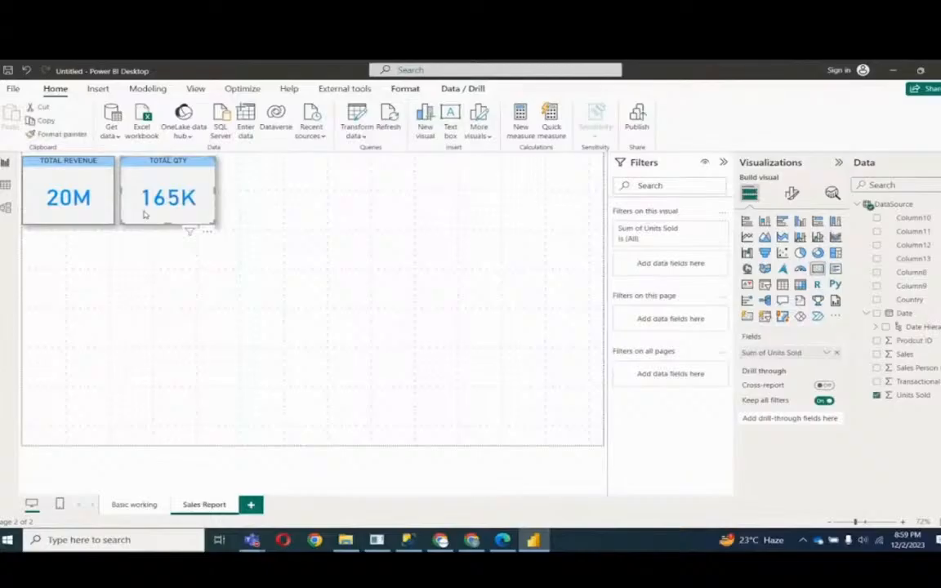
{"action": "key", "text": "ctrl+c"}
{"action": "key", "text": "ctrl+v"}
{"action": "left_click_drag", "start_coordinate": [144, 214], "coordinate": [245, 219]}
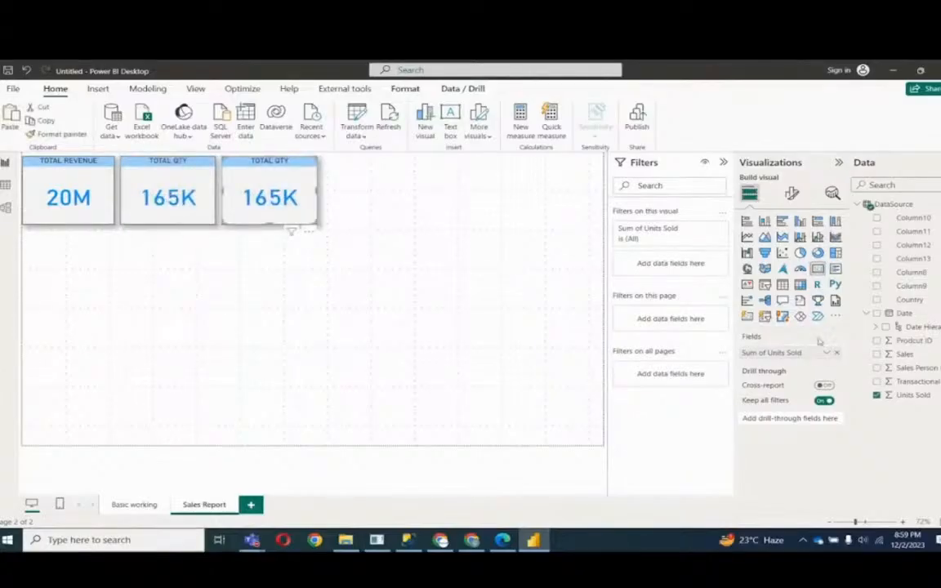
- Replace the duplicated card's Units Sold field with Sales, summarized as Count
{"action": "left_click", "coordinate": [838, 353]}
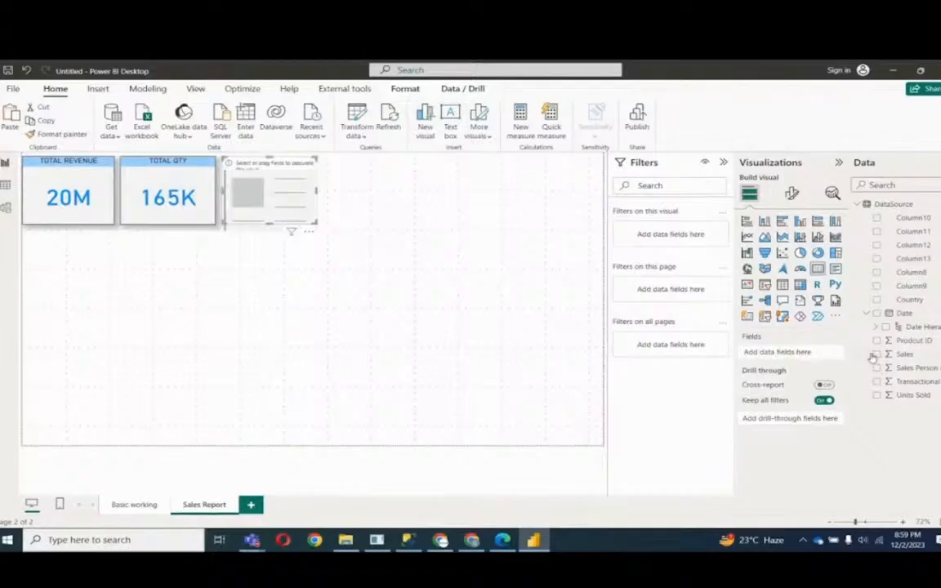
{"action": "left_click", "coordinate": [877, 354]}
{"action": "left_click", "coordinate": [827, 352]}
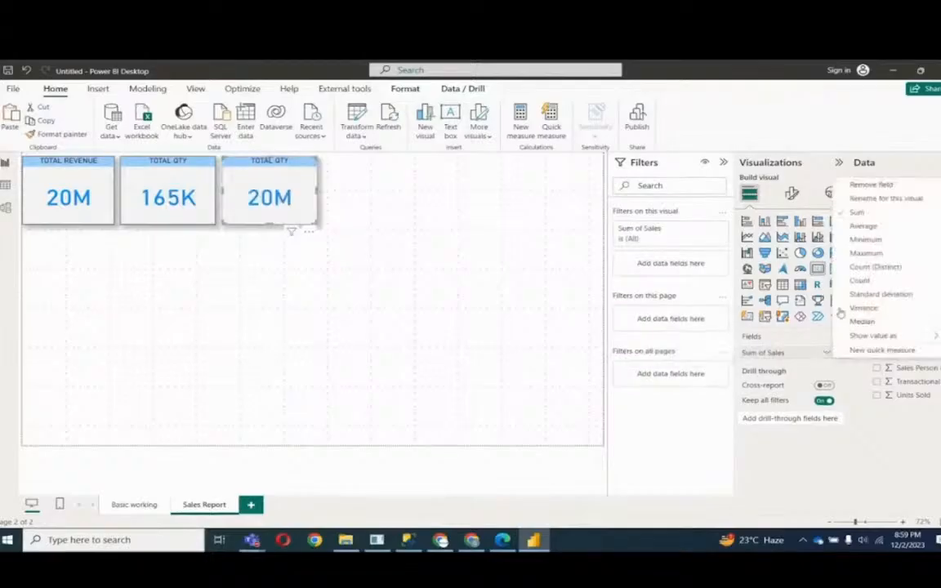
{"action": "left_click", "coordinate": [861, 281]}
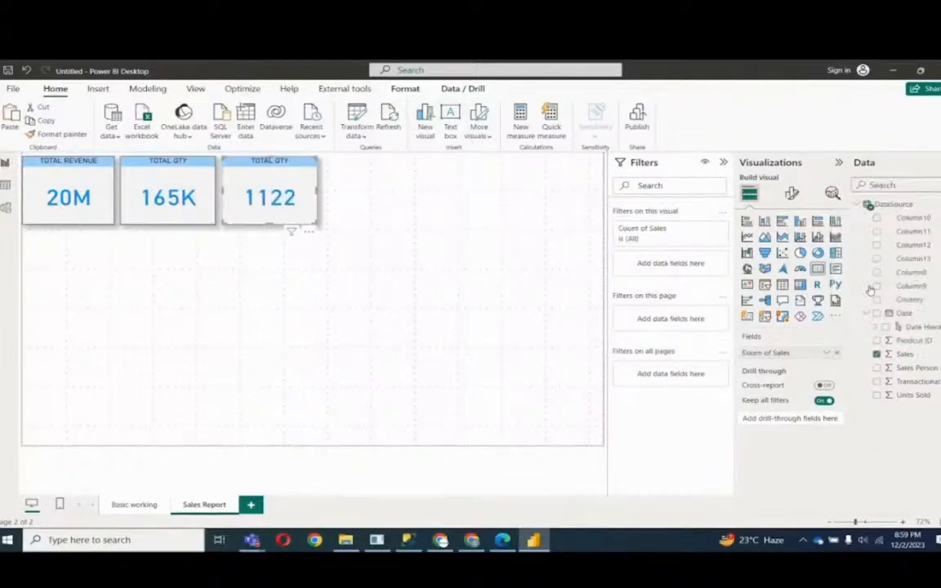
- Change the title of the Count of Sales card to "TOTAL TRANSACTIONS"
{"action": "left_click", "coordinate": [791, 194]}
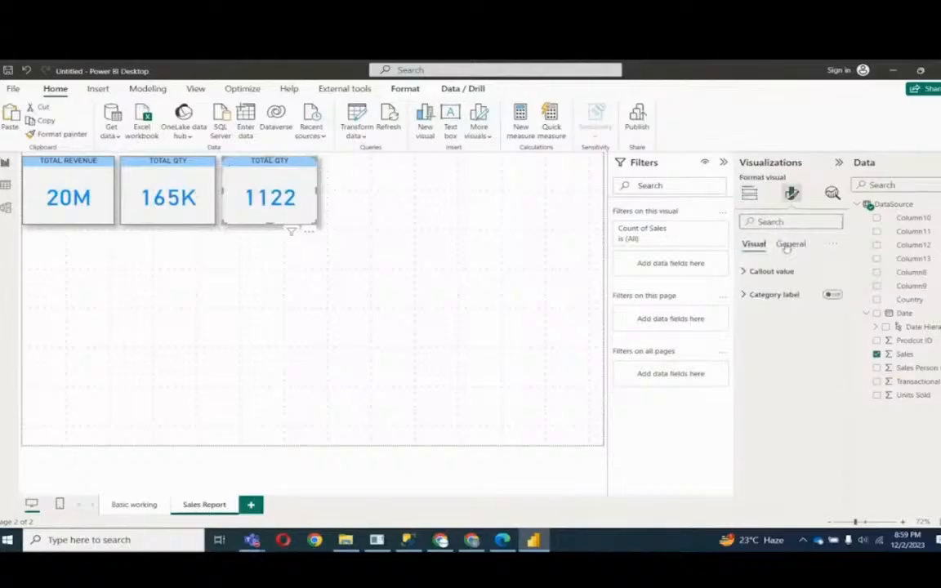
{"action": "left_click", "coordinate": [790, 244]}
{"action": "left_click", "coordinate": [756, 295]}
{"action": "left_click", "coordinate": [787, 350]}
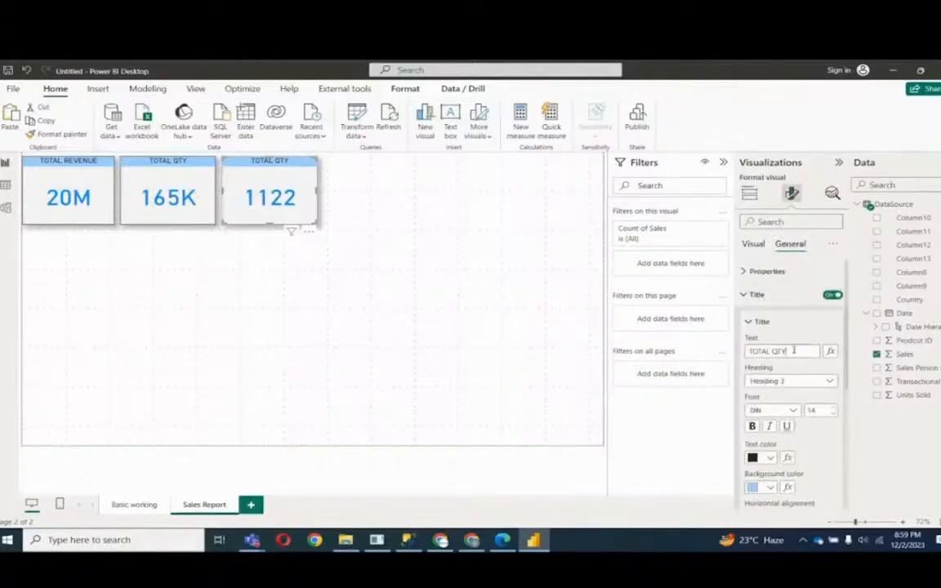
{"action": "type", "text": "TRANSACTIONS"}
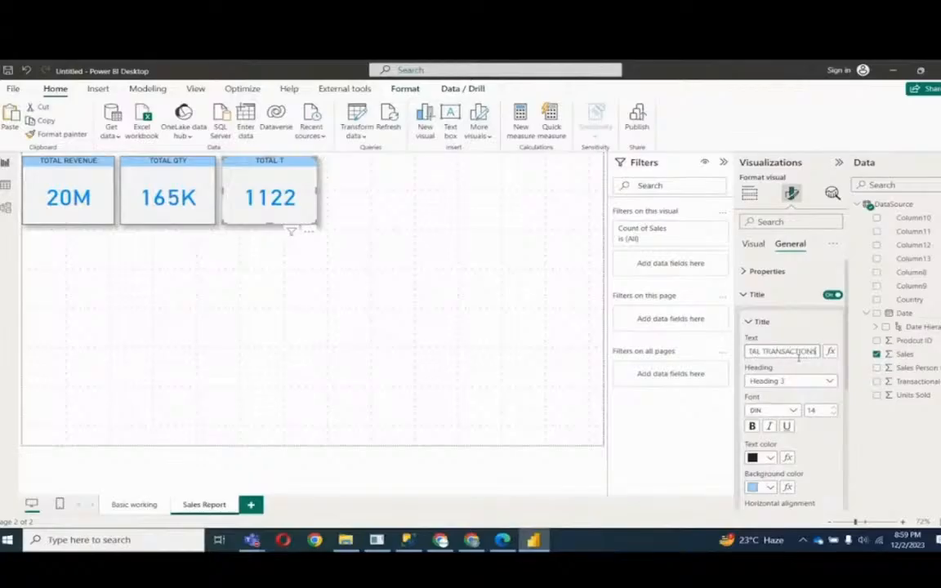
{"action": "left_click", "coordinate": [578, 246]}
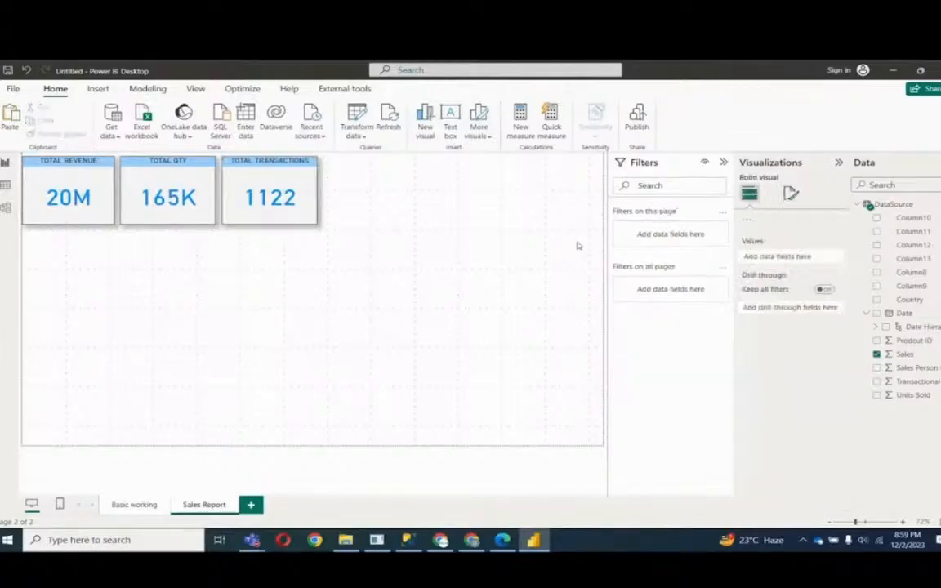
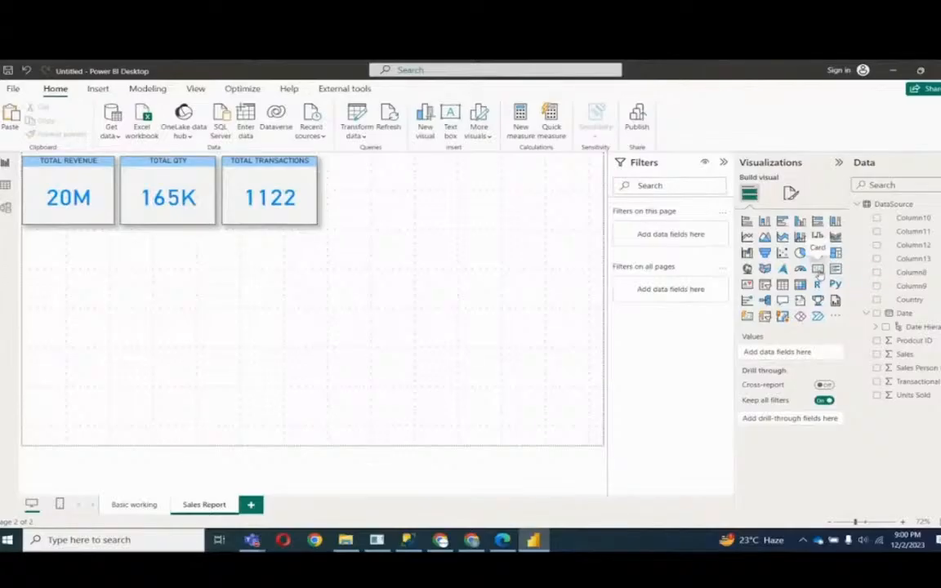
- Review the aggregation options for the Sales field in the TOTAL TRANSACTIONS card
{"action": "left_click", "coordinate": [235, 203]}
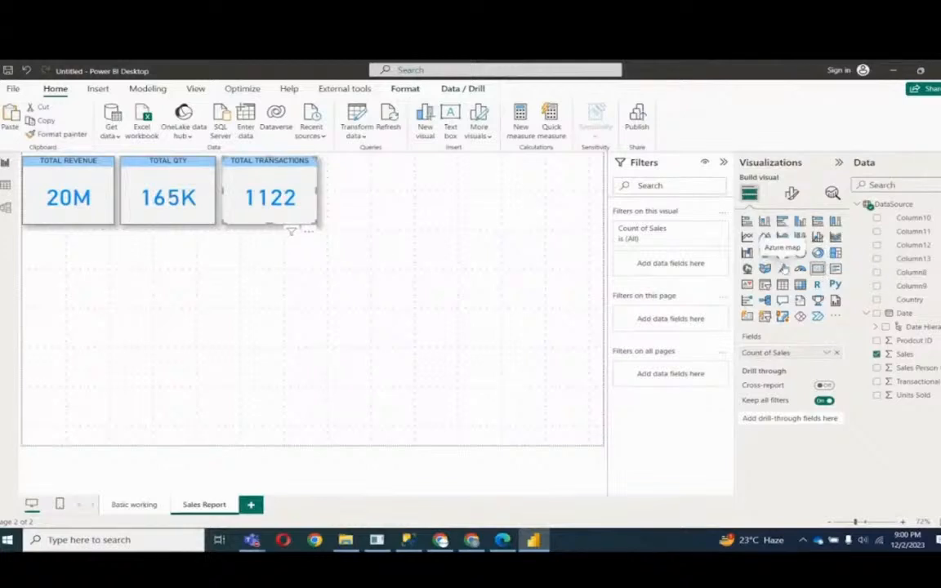
{"action": "left_click", "coordinate": [827, 352]}
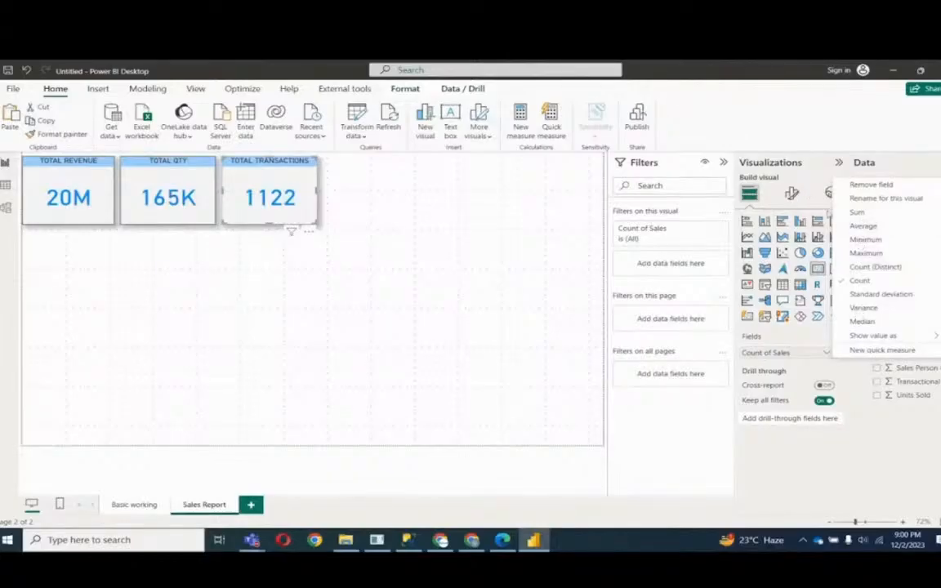
- Set the TOTAL QTY card's callout value to display units None with 0 decimal places
{"action": "left_click", "coordinate": [164, 208]}
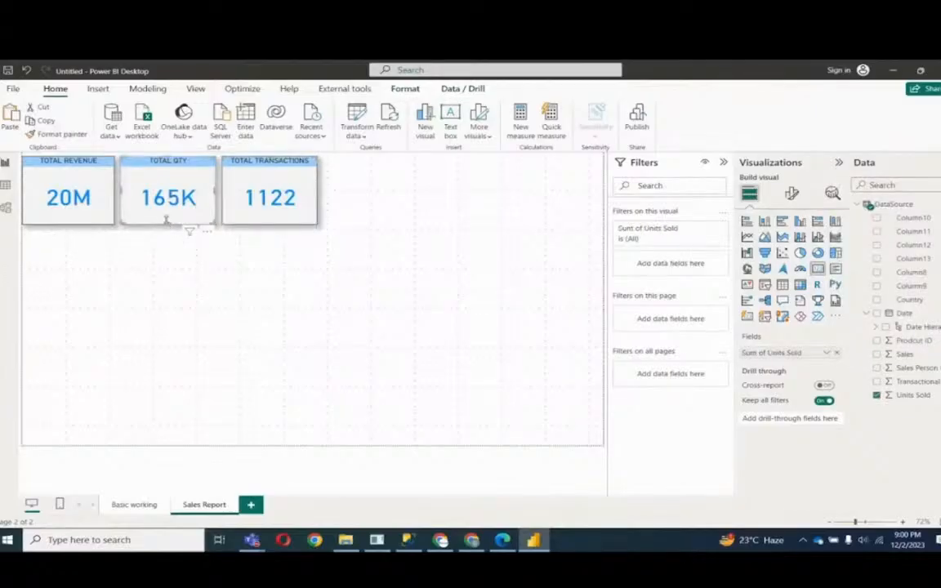
{"action": "left_click", "coordinate": [909, 396]}
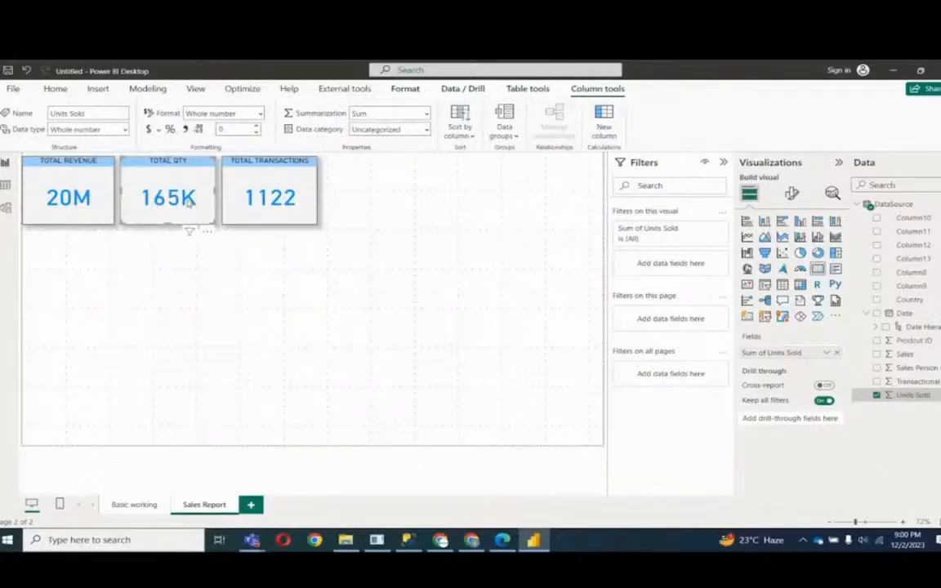
{"action": "left_click", "coordinate": [792, 195]}
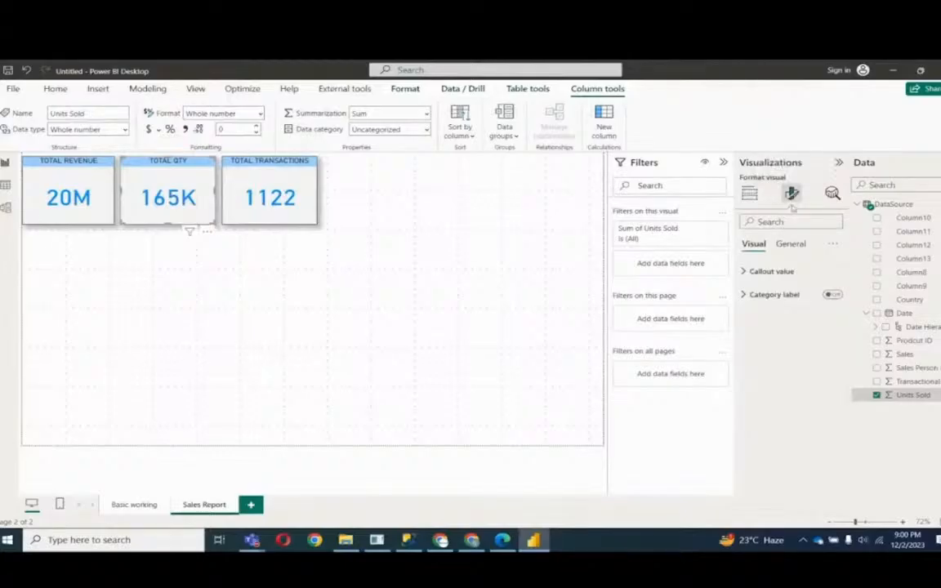
{"action": "left_click", "coordinate": [745, 271]}
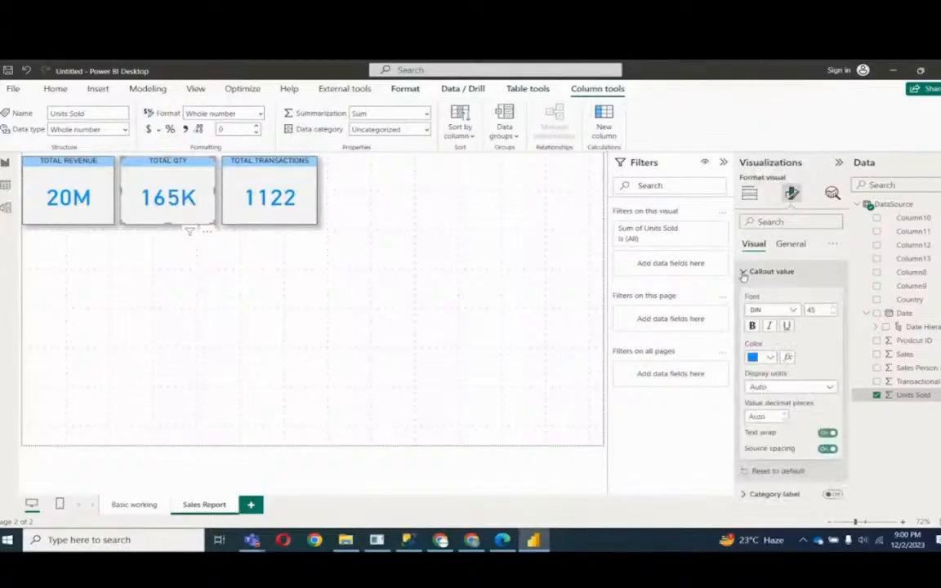
{"action": "left_click", "coordinate": [777, 418]}
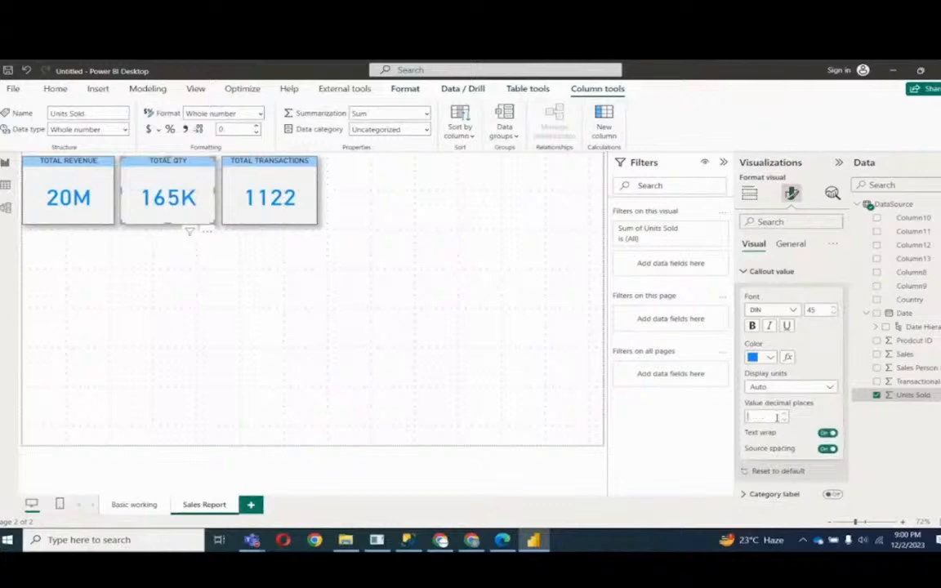
{"action": "type", "text": "1"}
{"action": "left_click", "coordinate": [789, 387]}
{"action": "left_click", "coordinate": [778, 414]}
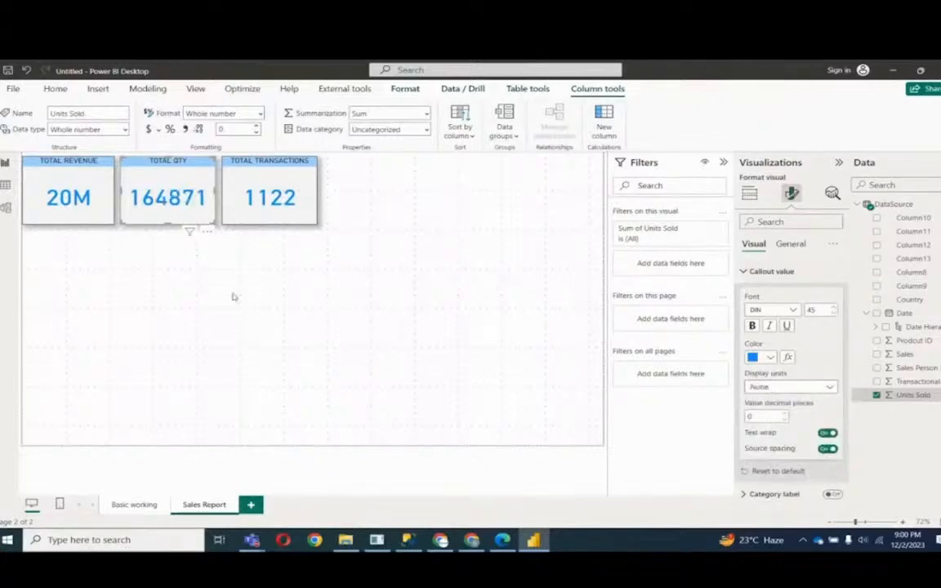
- Apply a thousands separator to the Units Sold column's number format
{"action": "left_click", "coordinate": [794, 390]}
{"action": "left_click", "coordinate": [794, 390]}
{"action": "left_click", "coordinate": [186, 130]}
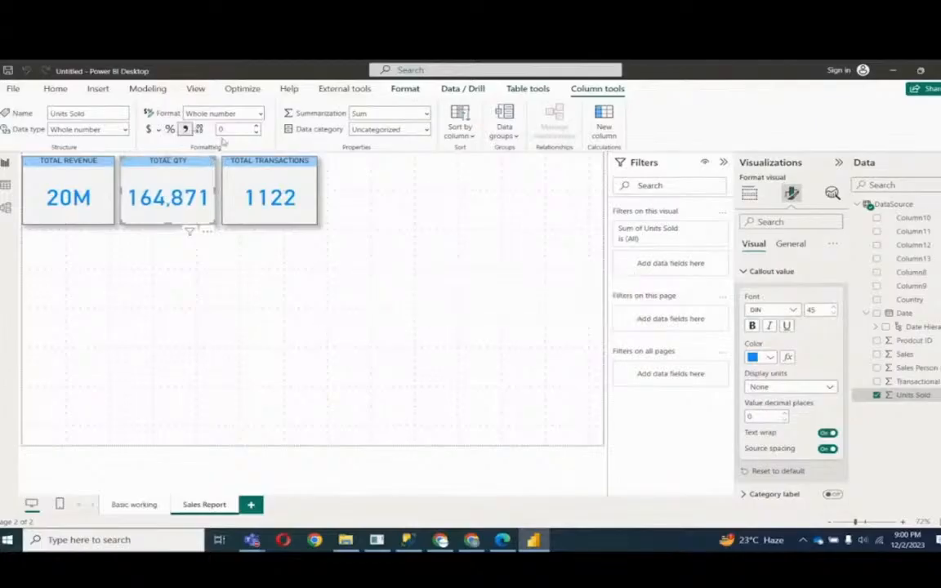
- Set the TOTAL REVENUE card's callout value to 2 decimal places
{"action": "left_click", "coordinate": [96, 221]}
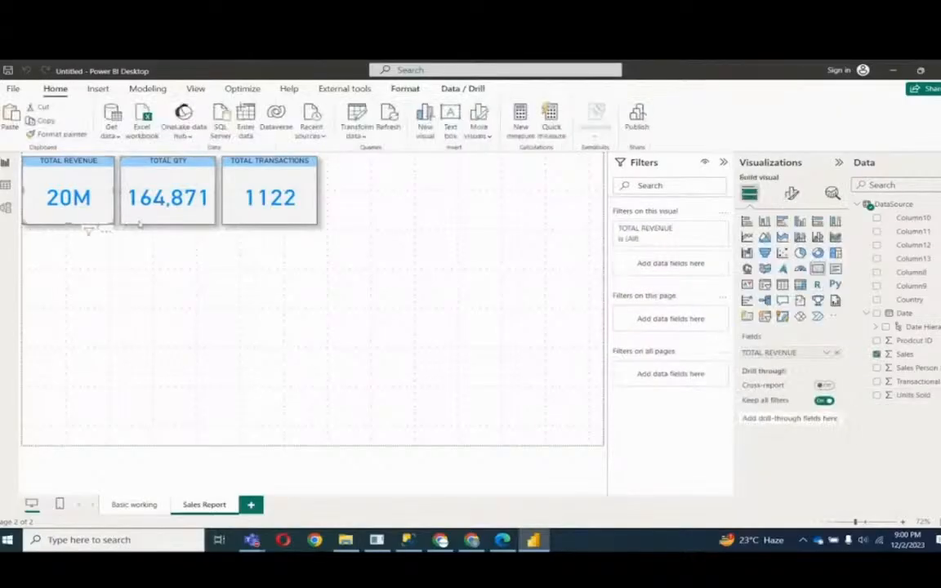
{"action": "left_click", "coordinate": [792, 201]}
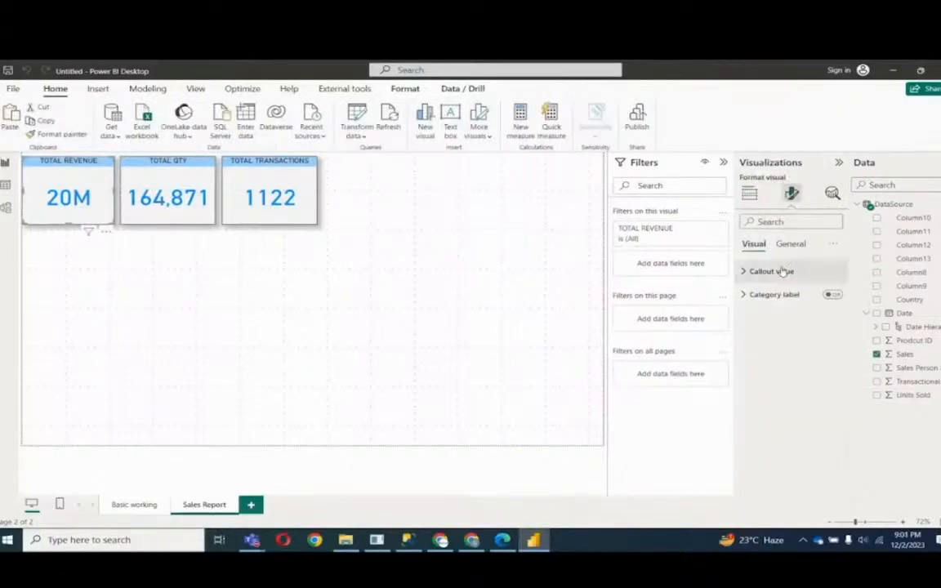
{"action": "left_click", "coordinate": [782, 271]}
{"action": "left_click", "coordinate": [786, 414]}
{"action": "left_click", "coordinate": [786, 415]}
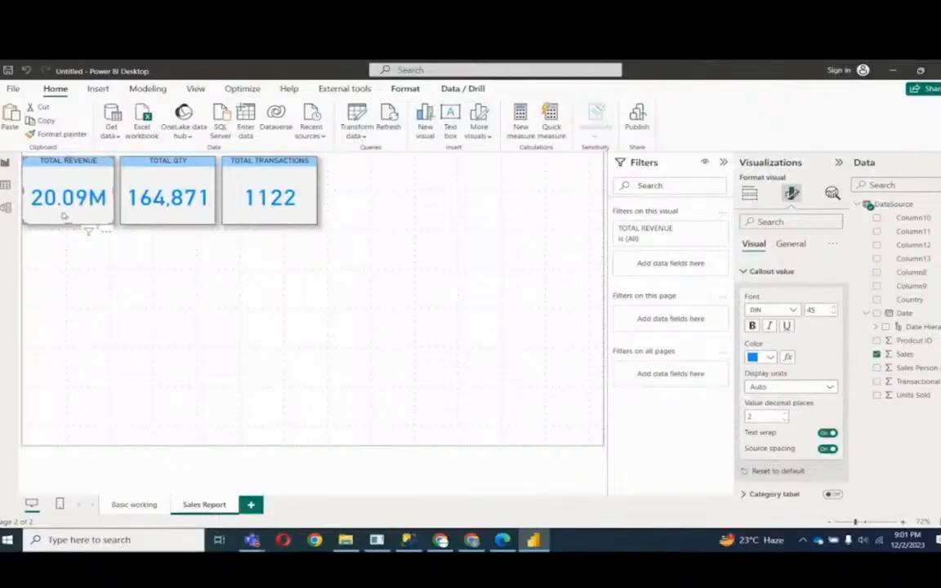
{"action": "left_click", "coordinate": [96, 272]}
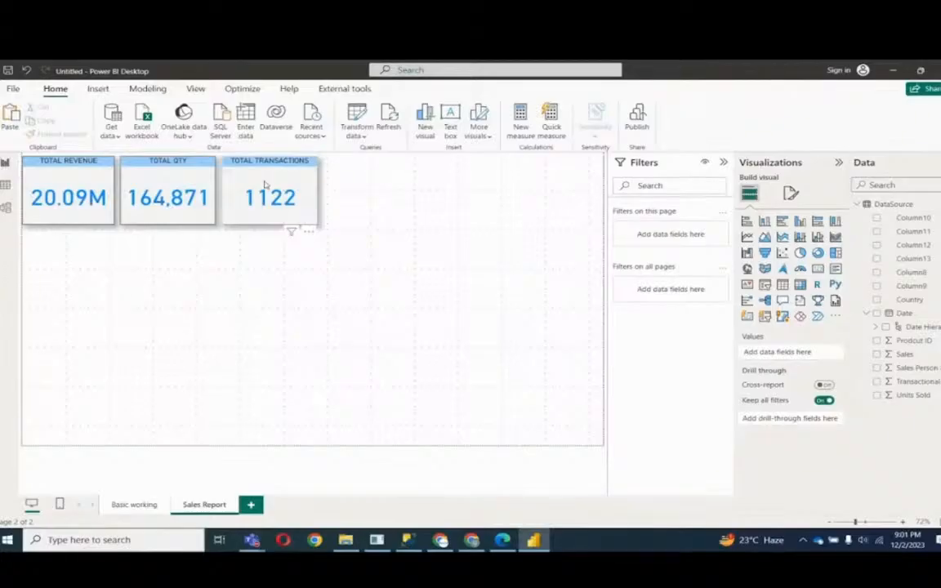
- Duplicate the TOTAL REVENUE card and place the copy beside the TOTAL TRANSACTIONS card
{"action": "left_click", "coordinate": [62, 210]}
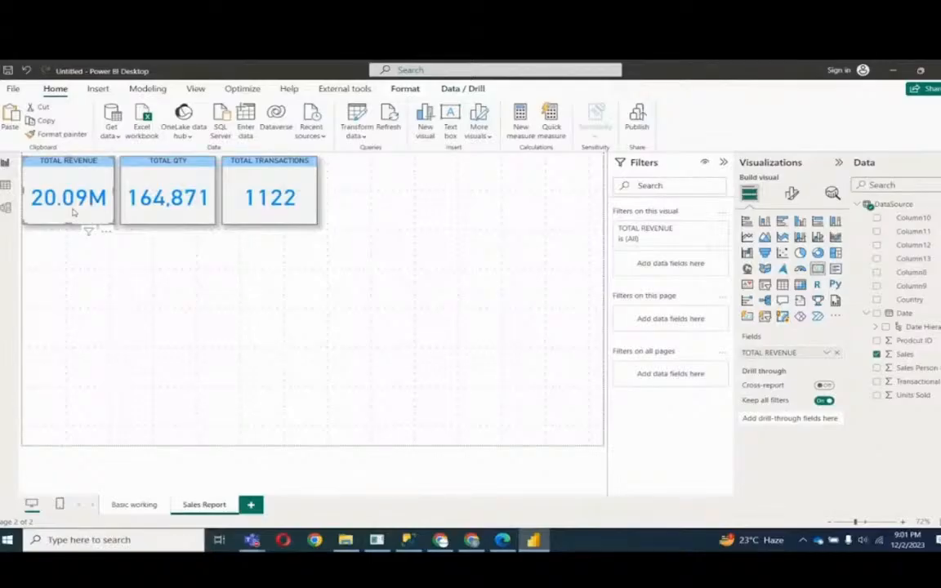
{"action": "key", "text": "ctrl+c"}
{"action": "key", "text": "ctrl+v"}
{"action": "left_click_drag", "start_coordinate": [78, 215], "coordinate": [373, 209]}
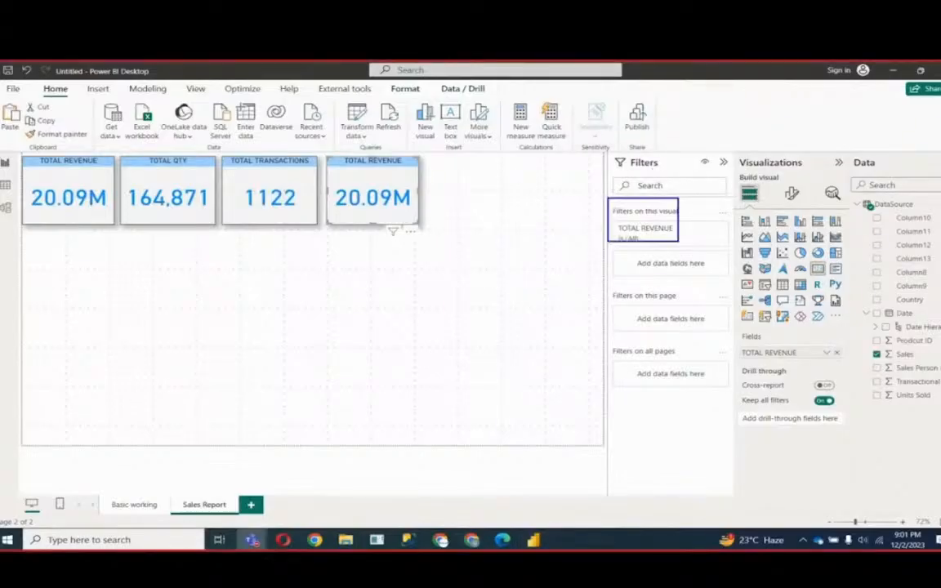
{"action": "left_click_drag", "start_coordinate": [420, 161], "coordinate": [419, 195]}
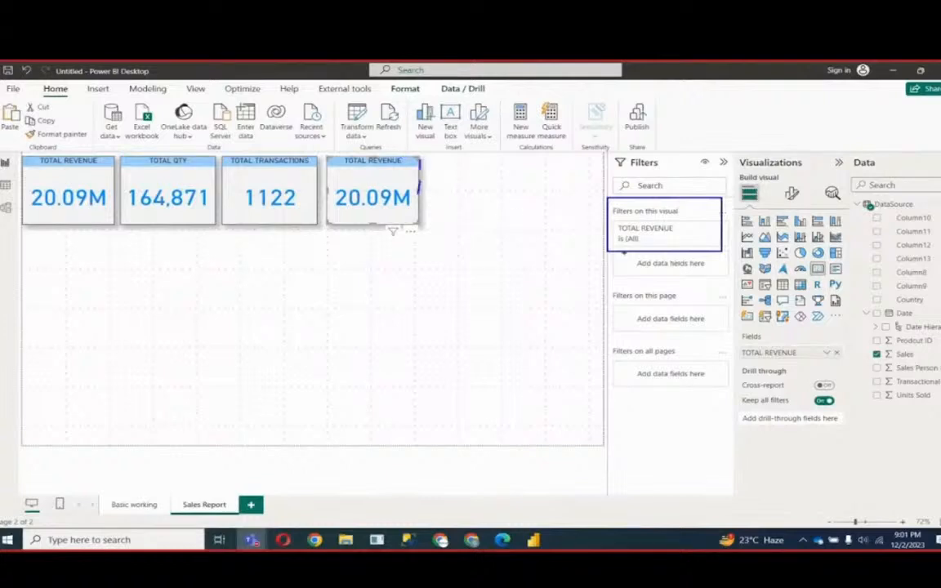
{"action": "mouse_move", "coordinate": [875, 290]}
{"action": "left_mouse_down"}
{"action": "mouse_move", "coordinate": [939, 307]}
{"action": "mouse_move", "coordinate": [699, 272]}
{"action": "left_mouse_up"}
{"action": "key", "text": "Escape"}
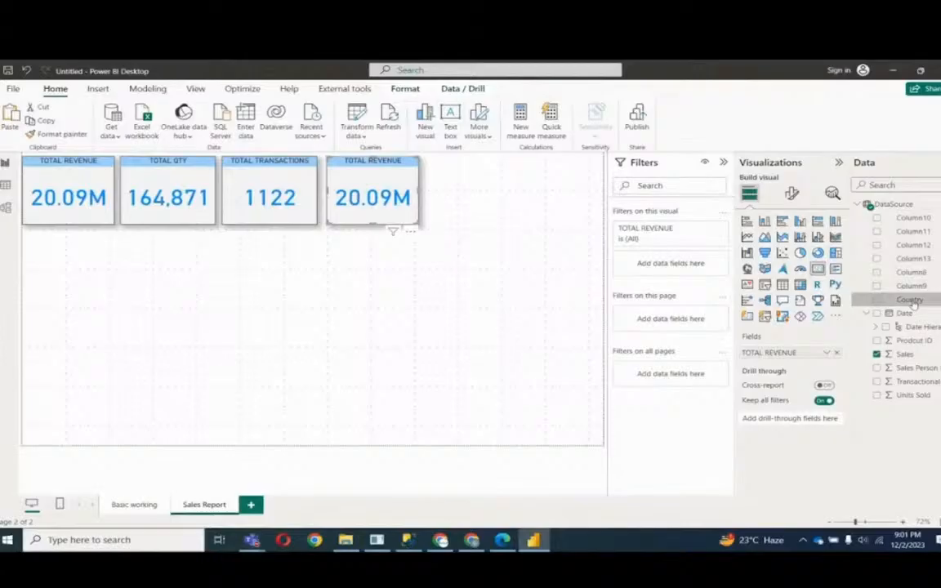
- Add the Country field as a visual-level filter on the copied TOTAL REVENUE card and collapse its filter card
{"action": "left_click_drag", "start_coordinate": [913, 303], "coordinate": [668, 265]}
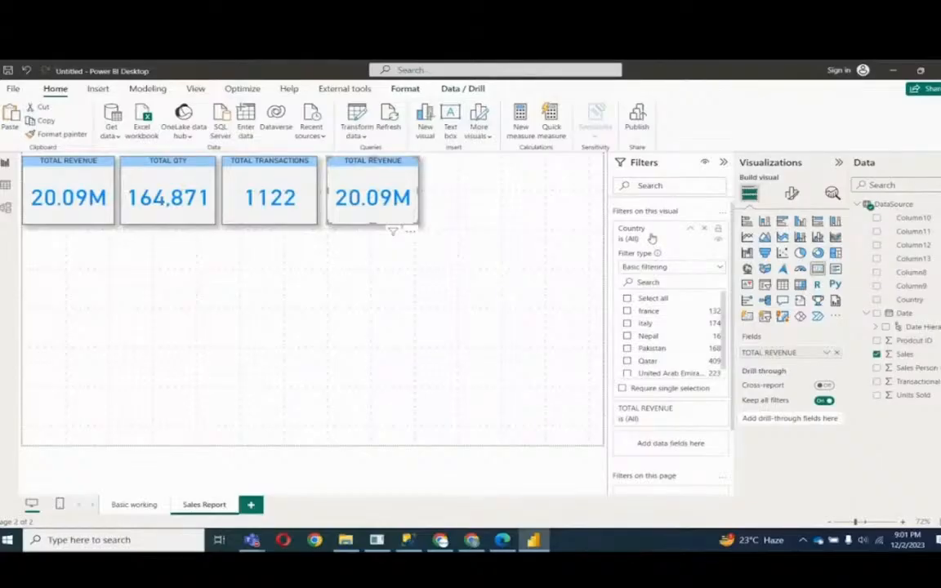
{"action": "left_click", "coordinate": [691, 229]}
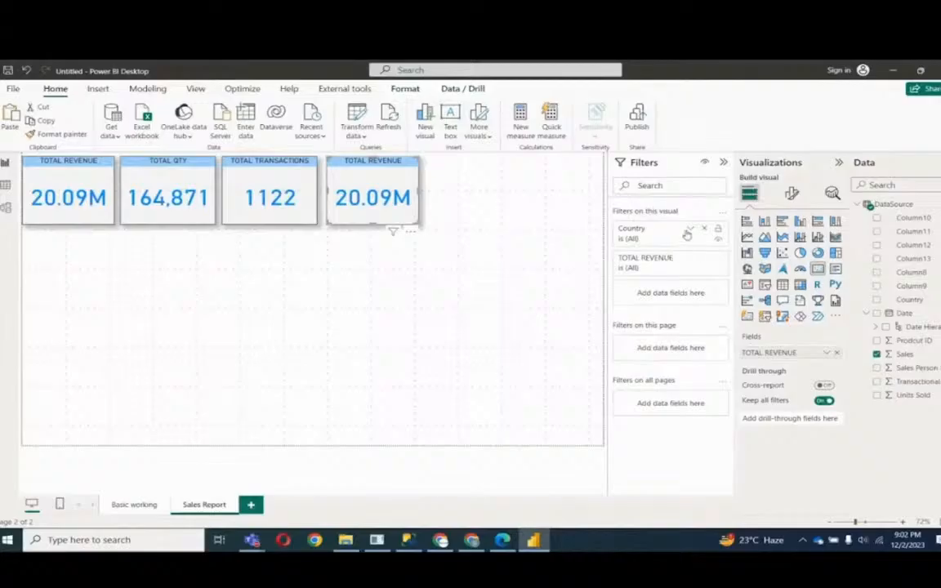
{"action": "key", "text": "ctrl+2"}
{"action": "left_click_drag", "start_coordinate": [623, 232], "coordinate": [654, 252]}
{"action": "mouse_move", "coordinate": [330, 176]}
{"action": "left_mouse_down"}
{"action": "mouse_move", "coordinate": [339, 211]}
{"action": "mouse_move", "coordinate": [433, 223]}
{"action": "left_mouse_up"}
{"action": "key", "text": "Escape"}
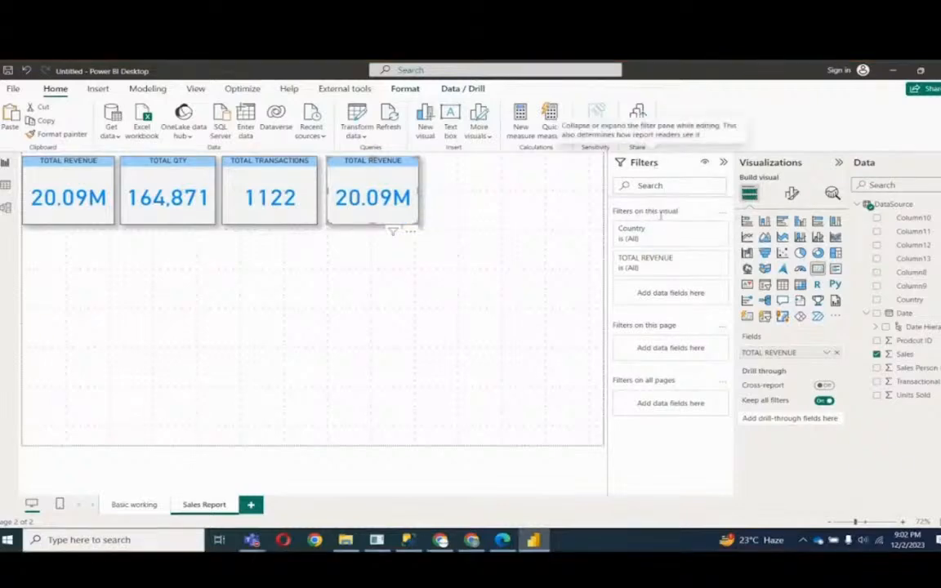
- Expand the Country filter of the copied TOTAL REVENUE card to show its basic filtering options
{"action": "left_click", "coordinate": [691, 229]}
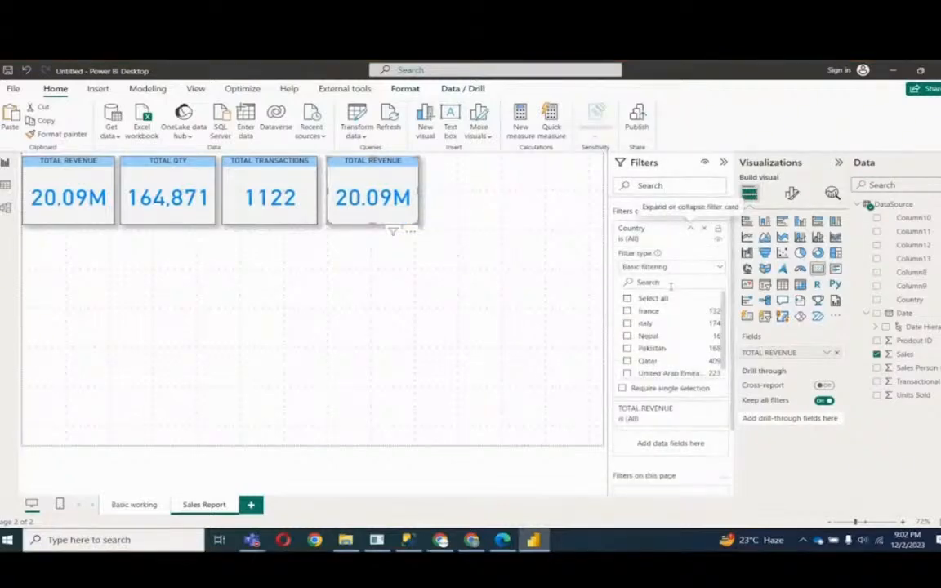
- Filter the duplicate TOTAL REVENUE card to the country france and set its callout value to one decimal place
{"action": "left_click", "coordinate": [628, 312]}
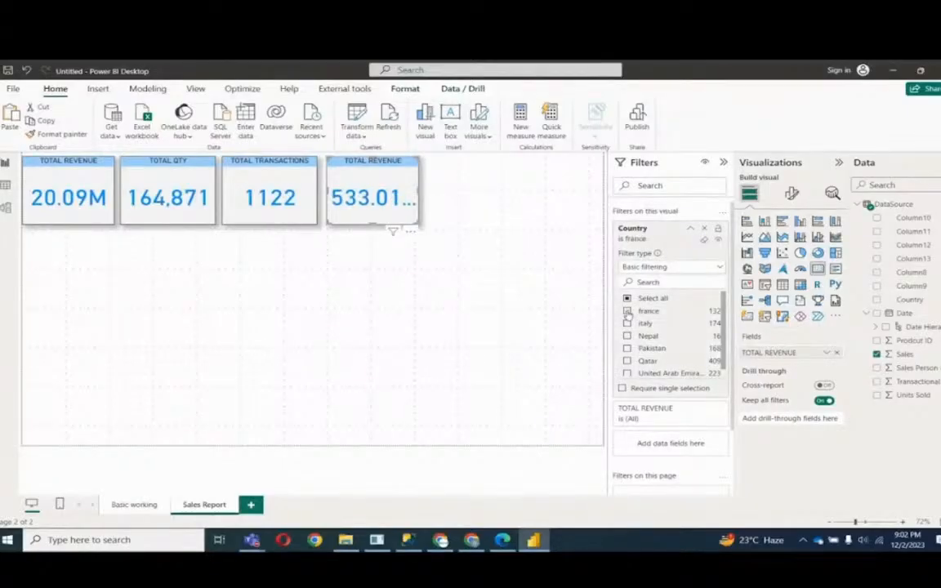
{"action": "left_click", "coordinate": [691, 231]}
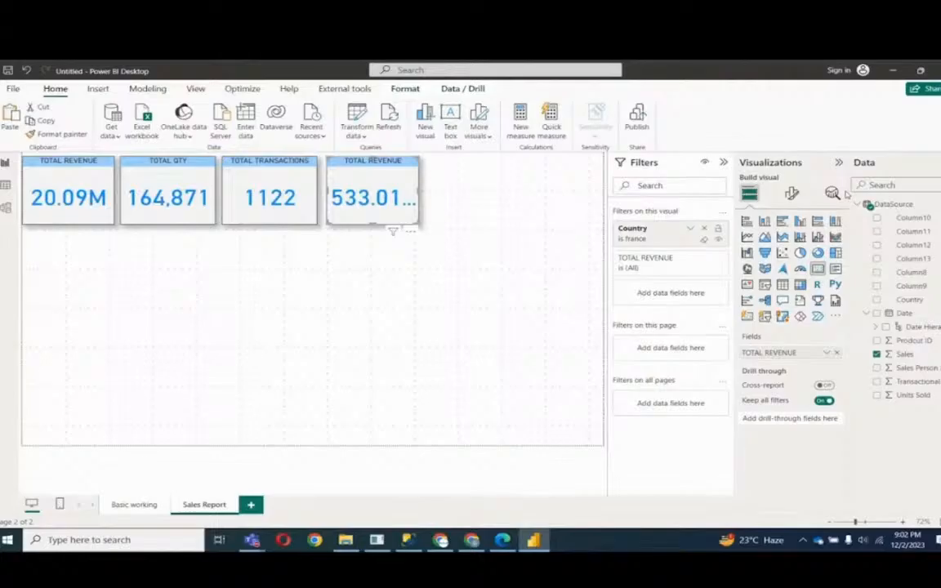
{"action": "left_click", "coordinate": [792, 193]}
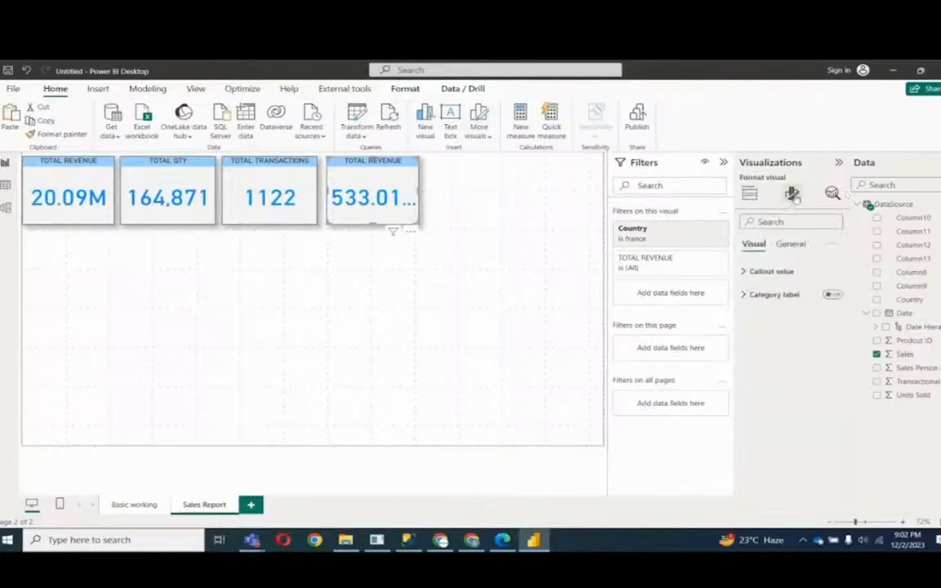
{"action": "left_click", "coordinate": [771, 273]}
{"action": "left_click", "coordinate": [786, 419]}
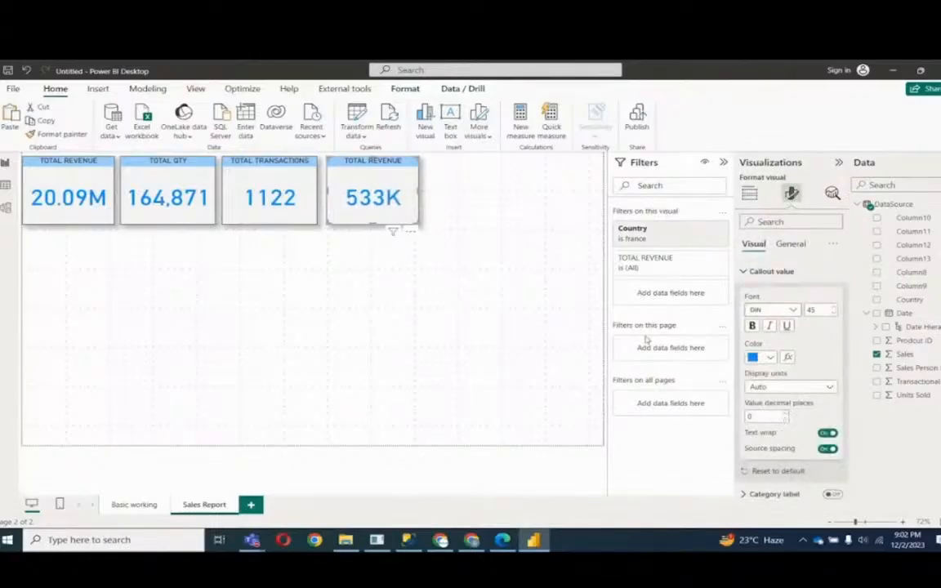
{"action": "left_click", "coordinate": [787, 415]}
{"action": "left_click", "coordinate": [750, 194]}
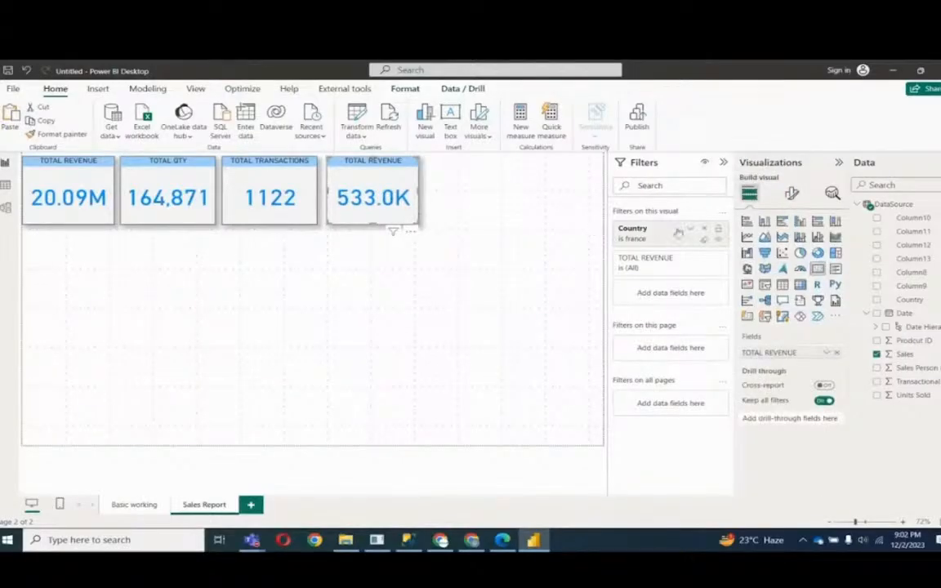
- Change the title of the france-filtered card to "FRANCE REVENUE"
{"action": "left_click", "coordinate": [792, 193]}
{"action": "left_click", "coordinate": [788, 245]}
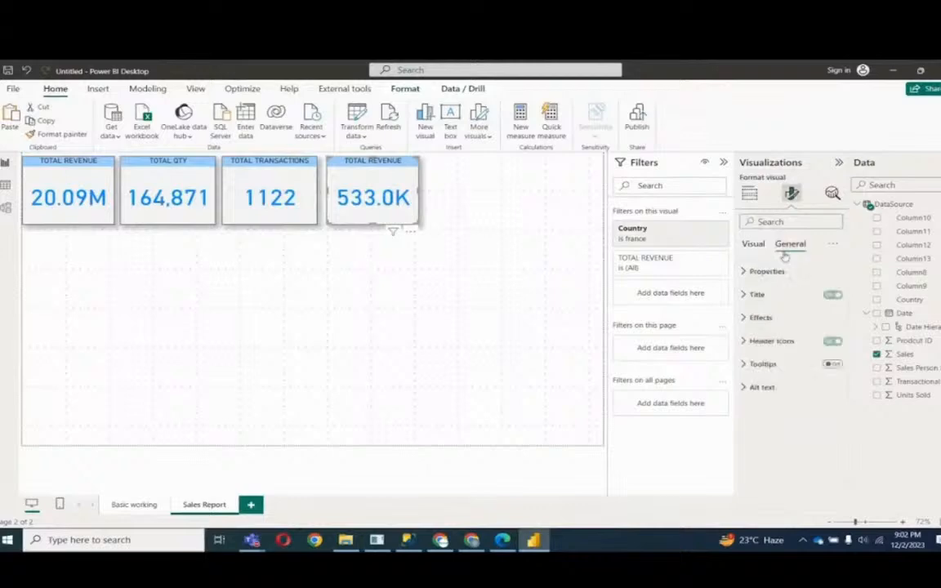
{"action": "left_click", "coordinate": [764, 294]}
{"action": "triple_click", "coordinate": [792, 349]}
{"action": "type", "text": "FRANCE RENVE"}
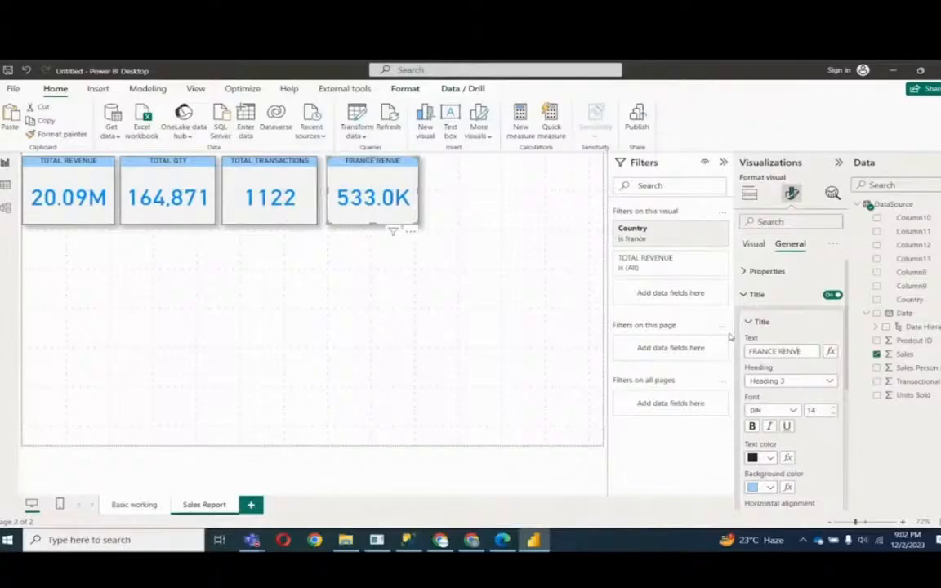
{"action": "type", "text": "ENUE"}
{"action": "left_click", "coordinate": [369, 215]}
{"action": "left_click", "coordinate": [369, 215]}
- Review the four cards one by one and compare which filters affect each of them
{"action": "left_click", "coordinate": [79, 204]}
{"action": "left_click", "coordinate": [163, 200]}
{"action": "left_click", "coordinate": [270, 201]}
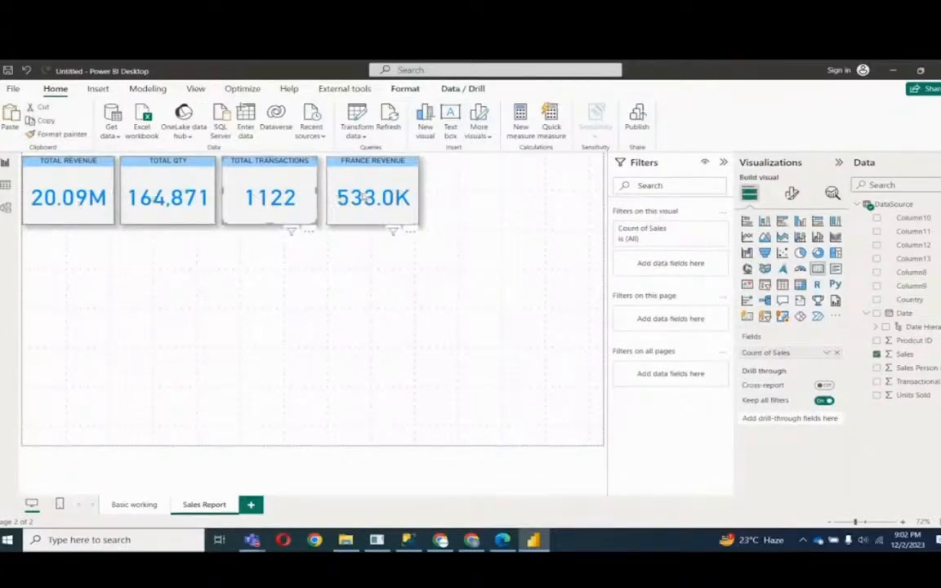
{"action": "left_click", "coordinate": [364, 197]}
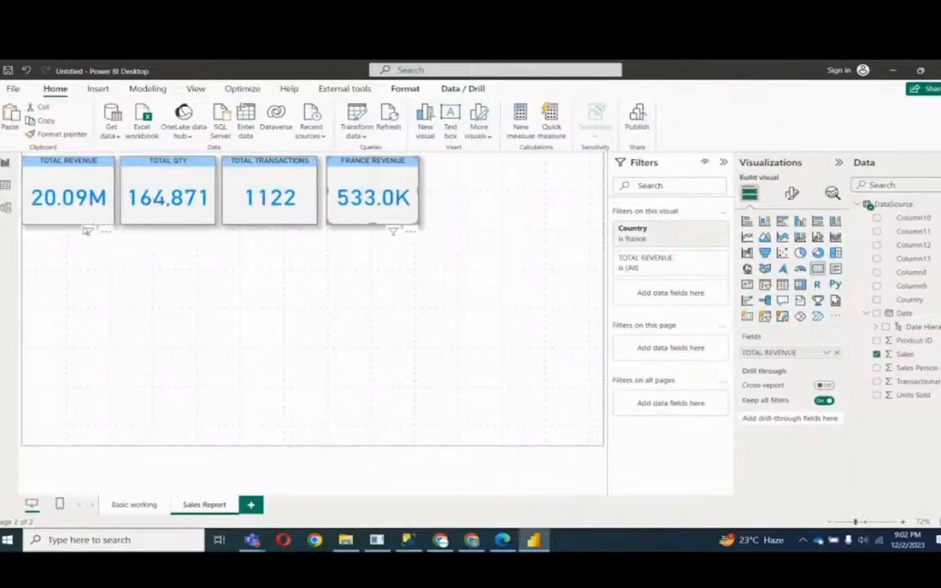
{"action": "mouse_move", "coordinate": [88, 236]}
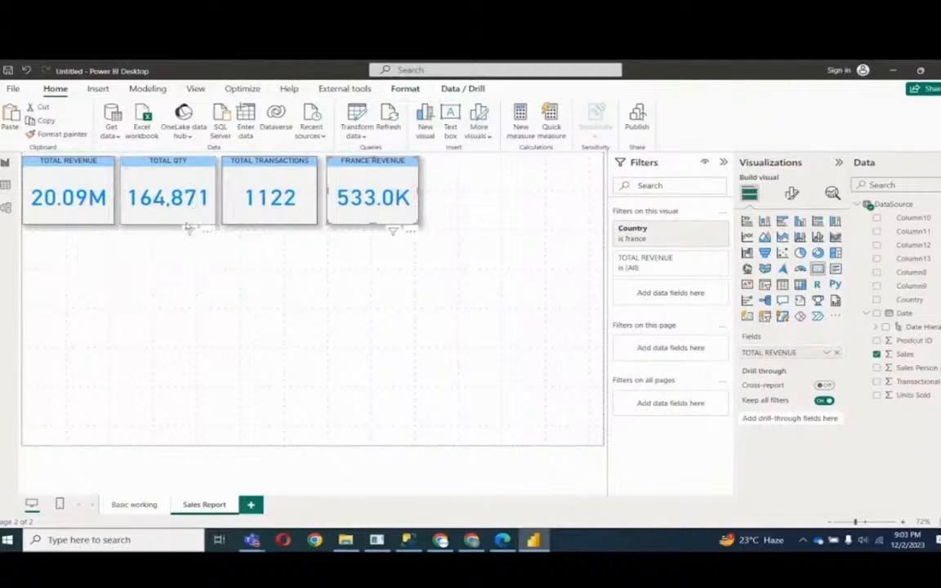
{"action": "mouse_move", "coordinate": [189, 235]}
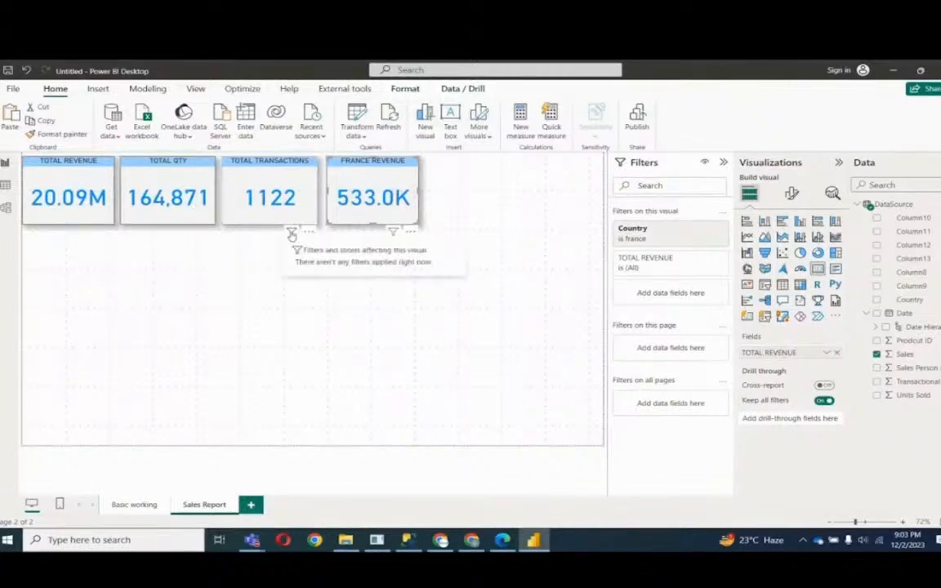
{"action": "mouse_move", "coordinate": [393, 234]}
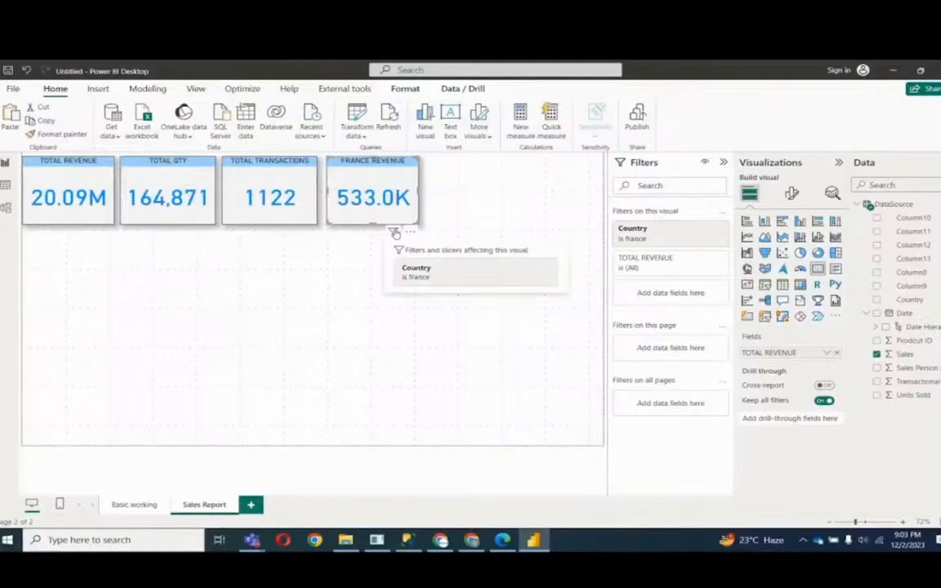
{"action": "left_click", "coordinate": [286, 211]}
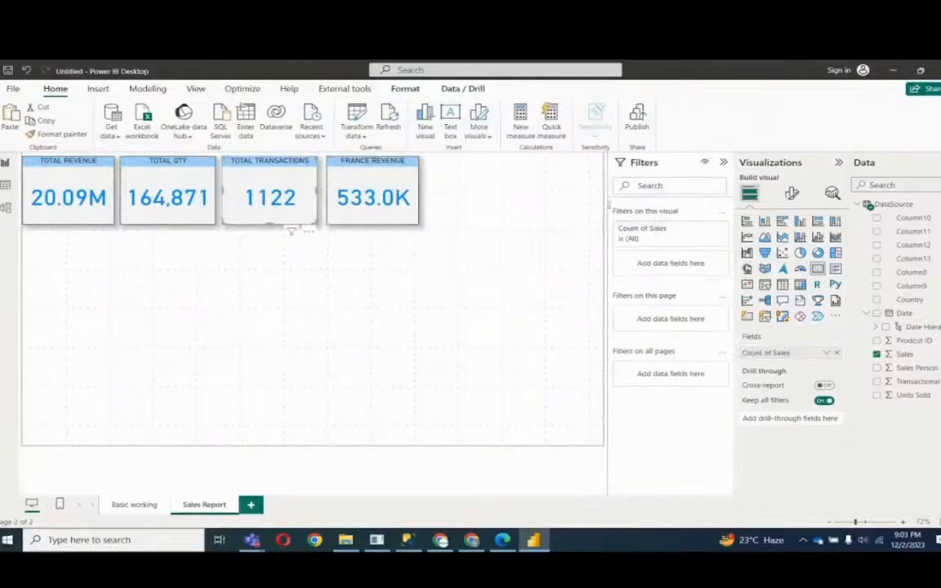
{"action": "left_click", "coordinate": [210, 202]}
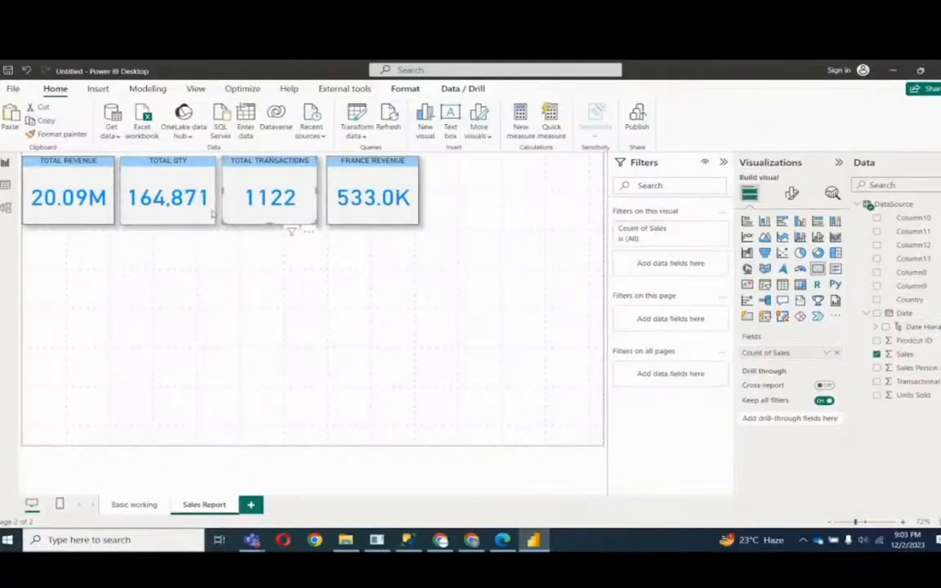
- Switch the FRANCE REVENUE card's Country filter to Top N, showing the top 3 by Sales, and apply it
{"action": "left_click", "coordinate": [360, 205]}
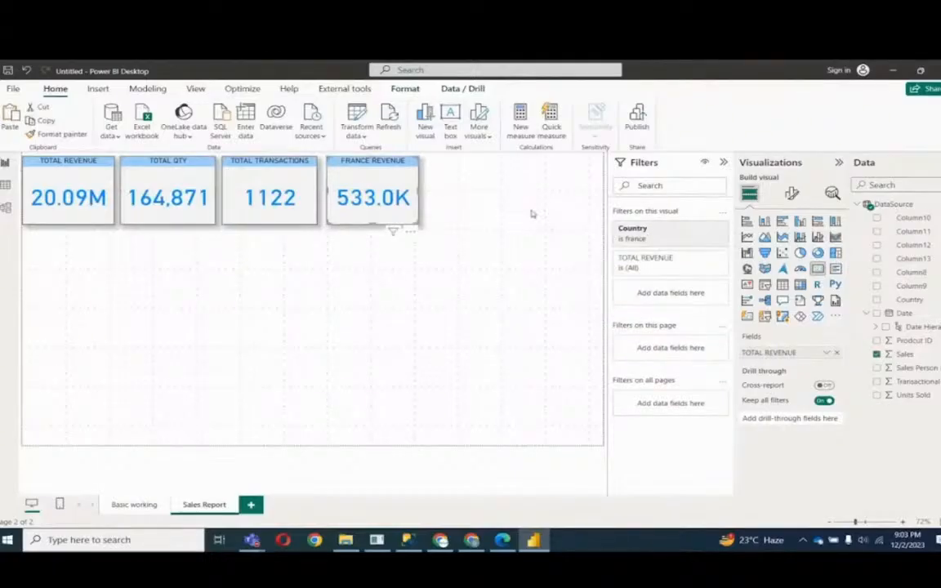
{"action": "left_click", "coordinate": [691, 230]}
{"action": "left_click", "coordinate": [668, 268]}
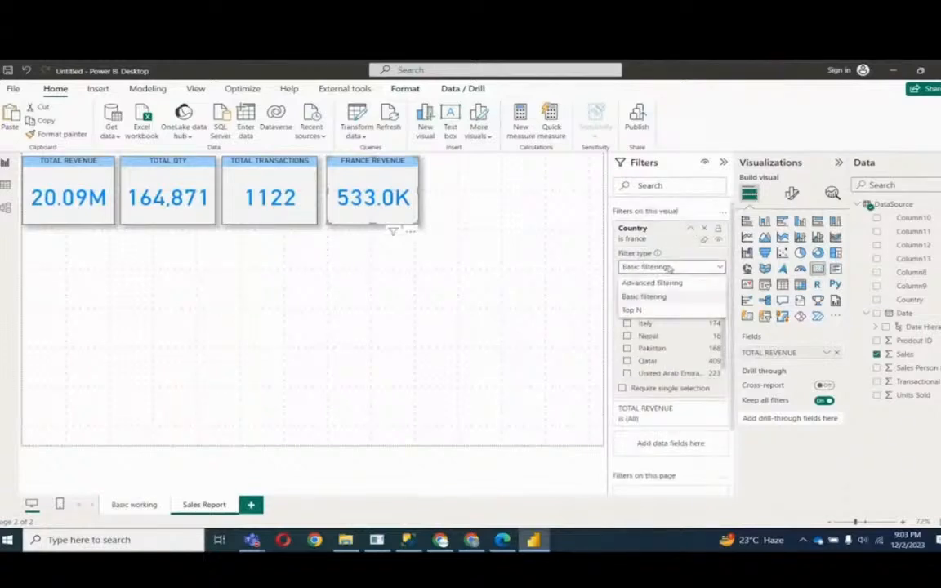
{"action": "left_click", "coordinate": [633, 311]}
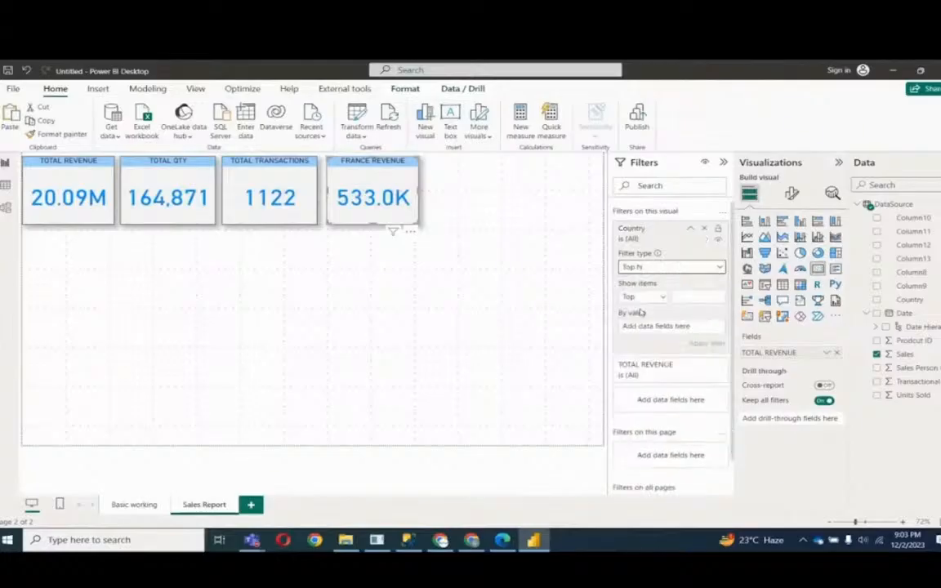
{"action": "left_click", "coordinate": [686, 296]}
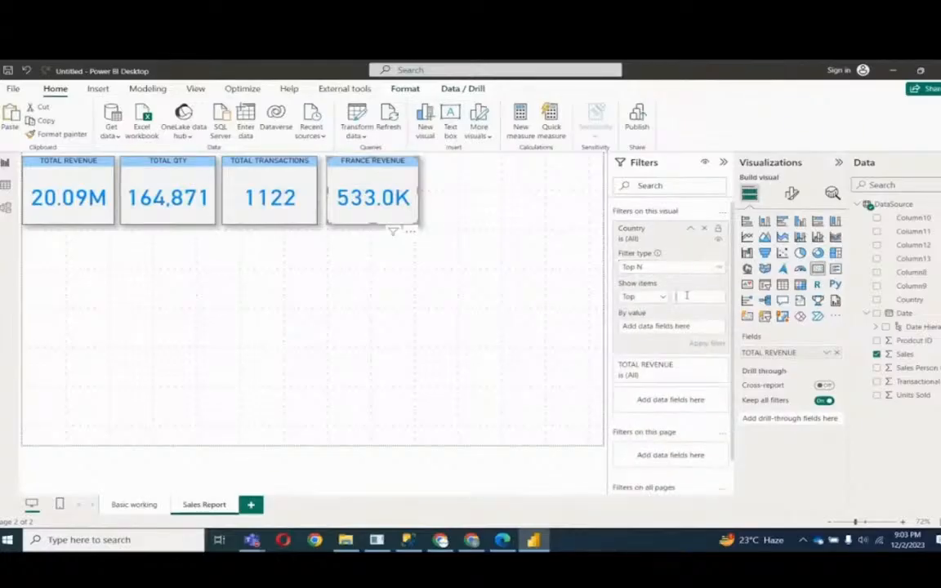
{"action": "type", "text": "3"}
{"action": "left_click_drag", "start_coordinate": [904, 354], "coordinate": [666, 326]}
{"action": "left_click", "coordinate": [707, 343]}
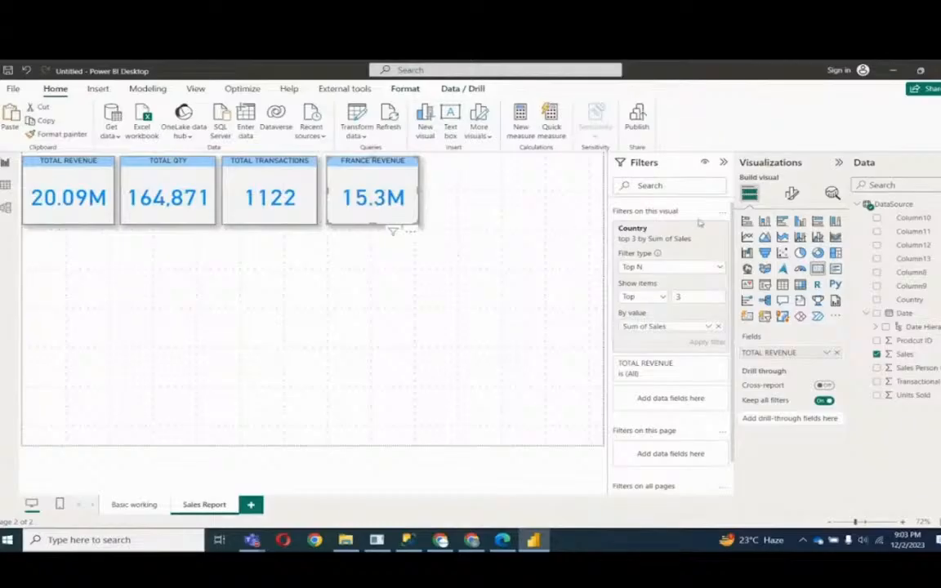
- Change the title of the top-3-filtered card to "TOP 3 REGIONS REVENUE"
{"action": "left_click", "coordinate": [791, 193]}
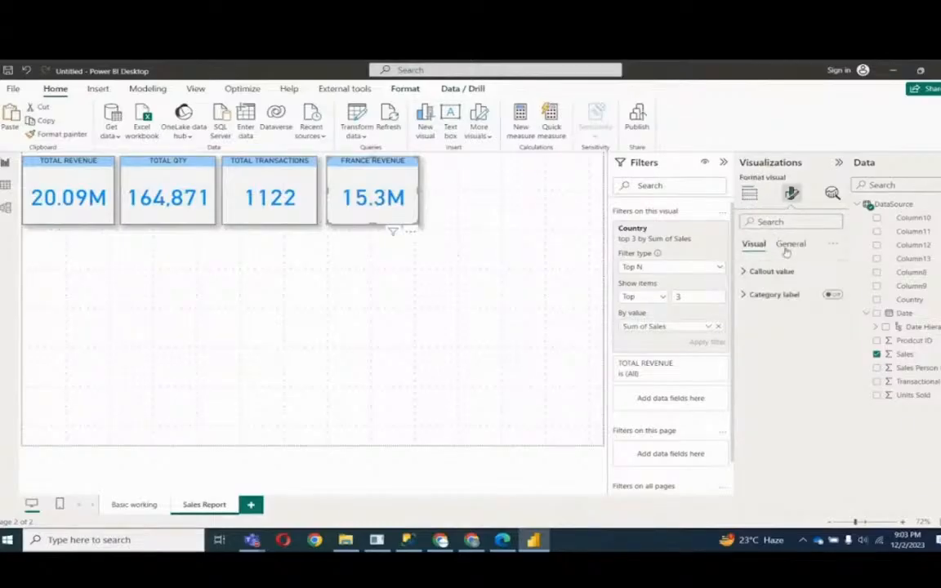
{"action": "left_click", "coordinate": [788, 244]}
{"action": "left_click", "coordinate": [763, 294]}
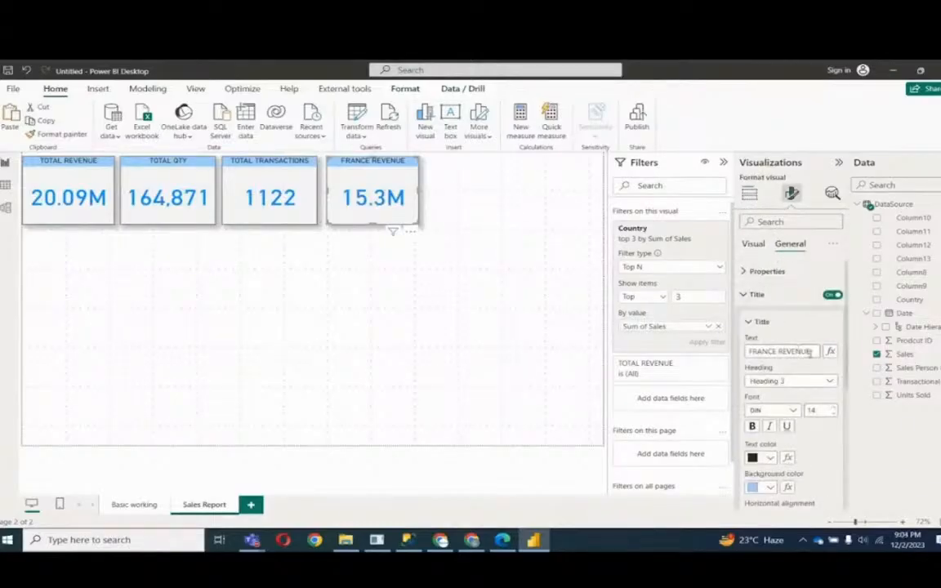
{"action": "left_click_drag", "start_coordinate": [813, 351], "coordinate": [739, 350]}
{"action": "type", "text": "TOP"}
{"action": "type", "text": " 3 Reg"}
{"action": "type", "text": "ION"}
{"action": "type", "text": "S REVEN"}
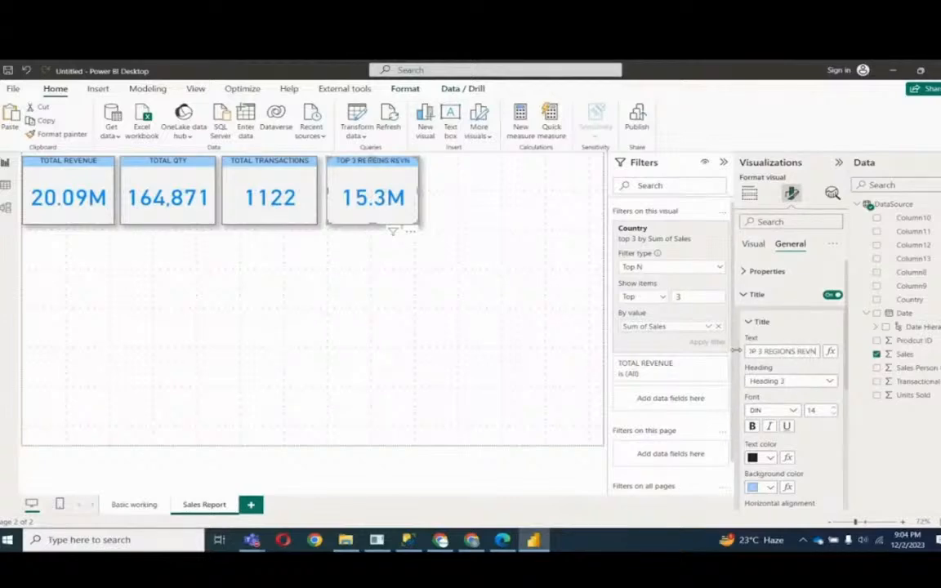
{"action": "type", "text": "UE"}
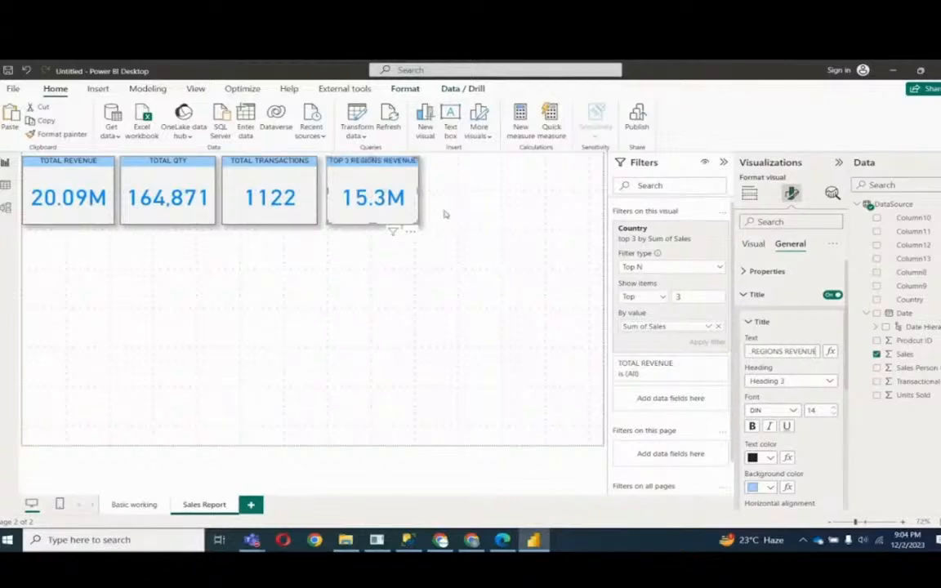
- Widen the TOP 3 REGIONS REVENUE card slightly to fit its title and check the filters affecting it
{"action": "left_click_drag", "start_coordinate": [419, 190], "coordinate": [437, 190]}
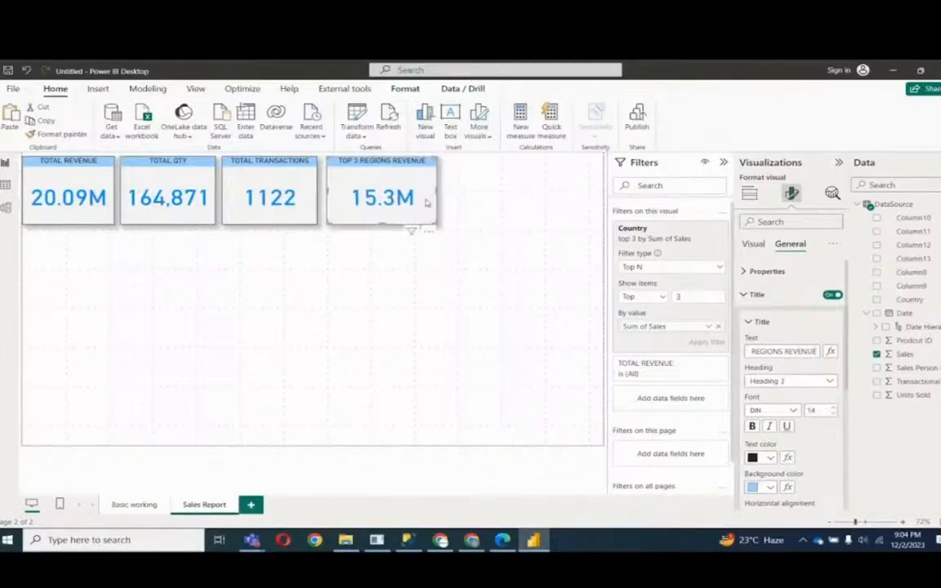
{"action": "left_click", "coordinate": [380, 252]}
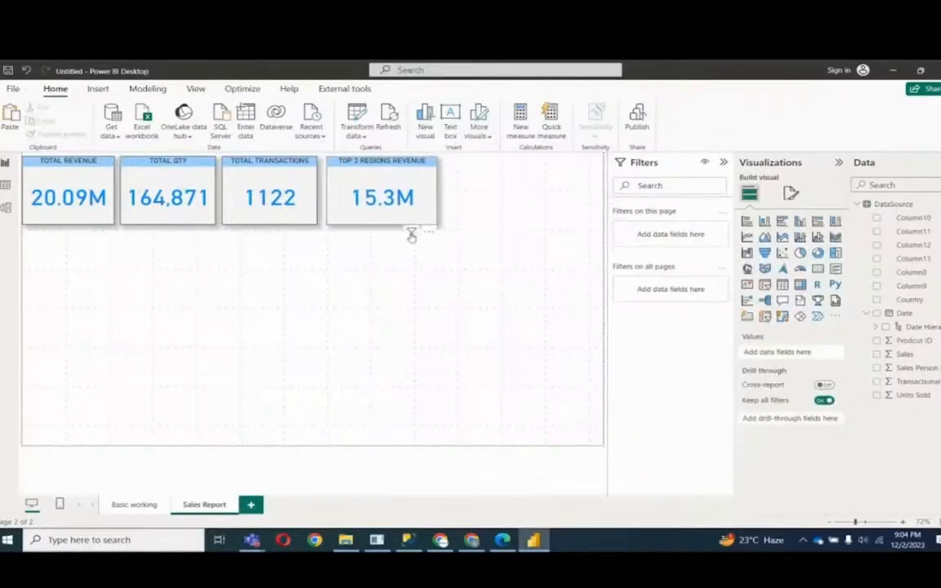
{"action": "mouse_move", "coordinate": [412, 235]}
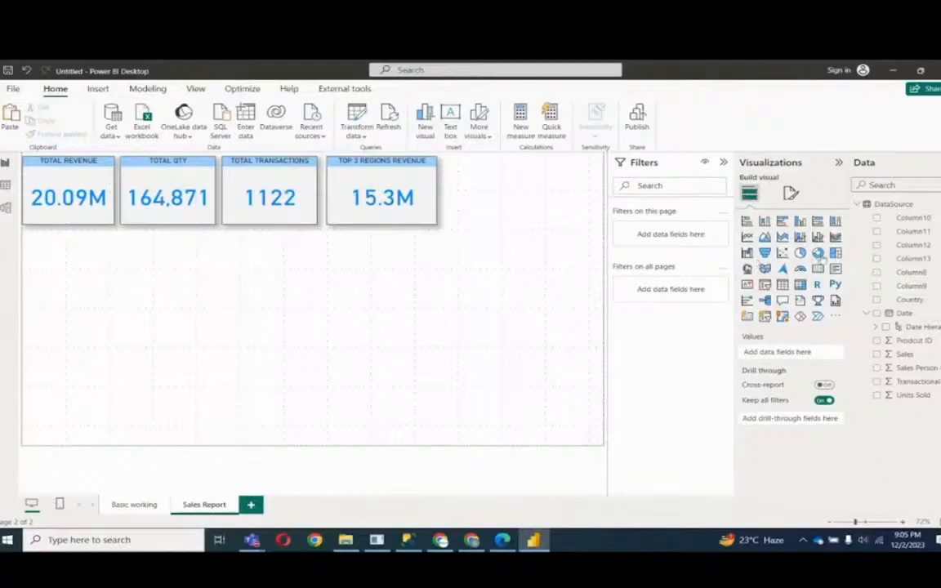
- Add a slightly enlarged donut chart below the first two cards, with Country as legend and Sales as values
{"action": "left_click", "coordinate": [818, 253]}
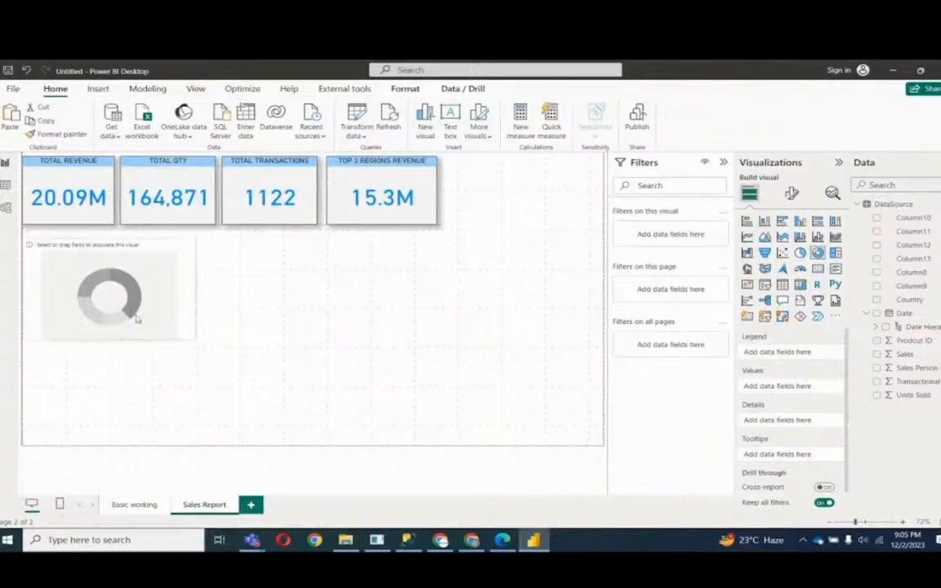
{"action": "left_click_drag", "start_coordinate": [196, 337], "coordinate": [215, 344]}
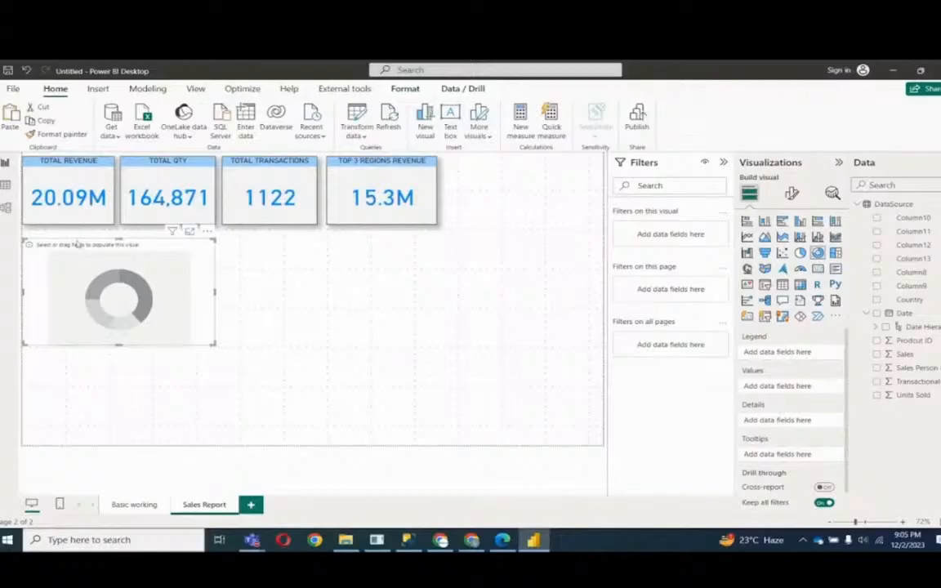
{"action": "left_click_drag", "start_coordinate": [907, 299], "coordinate": [809, 357]}
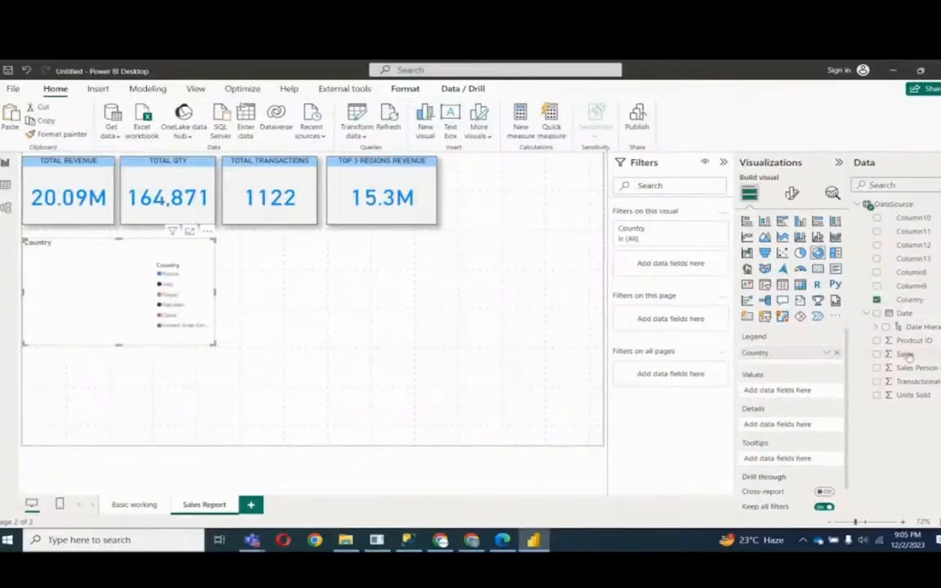
{"action": "left_click_drag", "start_coordinate": [907, 354], "coordinate": [791, 391]}
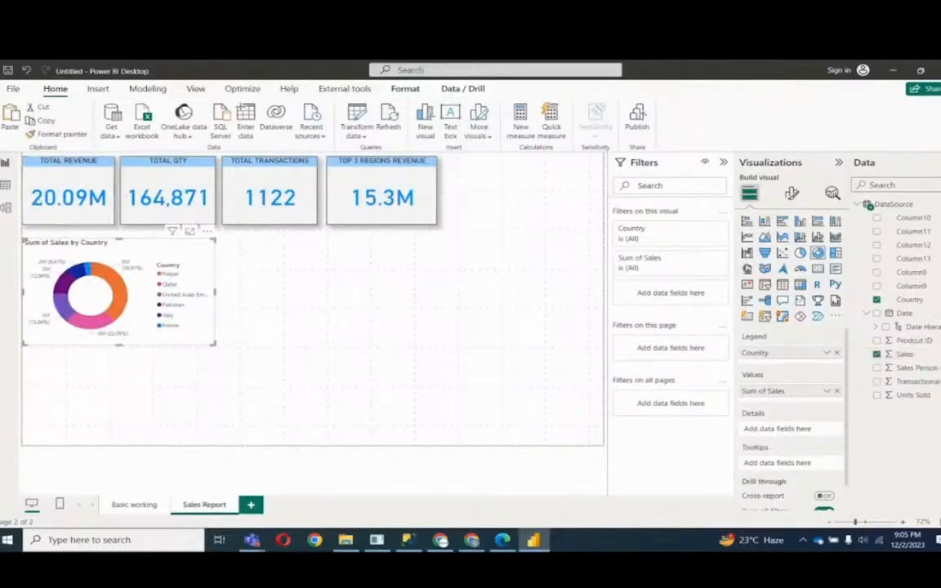
- Copy the TOTAL REVENUE card's formatting onto the donut chart and slightly adjust the chart's size
{"action": "left_click", "coordinate": [62, 211]}
{"action": "left_click", "coordinate": [57, 134]}
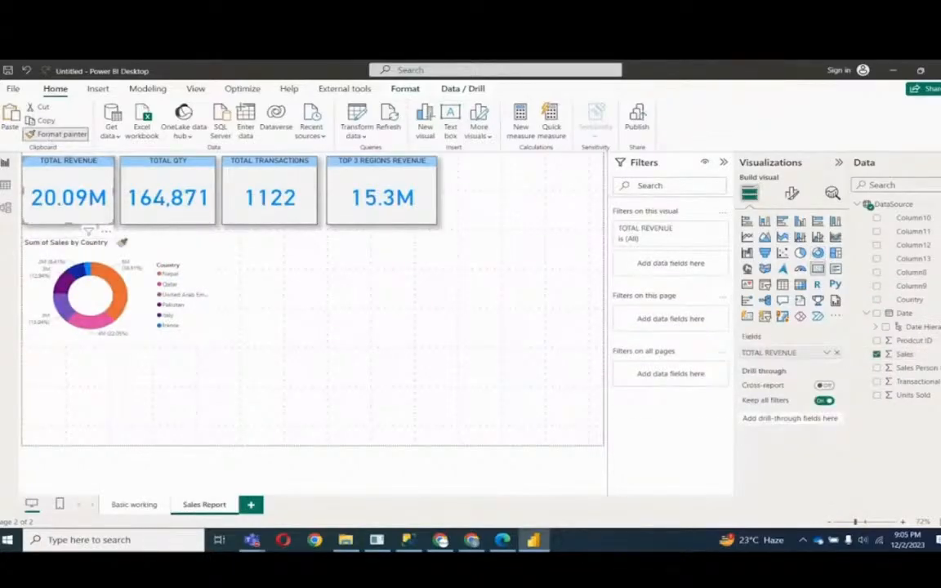
{"action": "left_click", "coordinate": [119, 241]}
{"action": "left_click", "coordinate": [117, 242]}
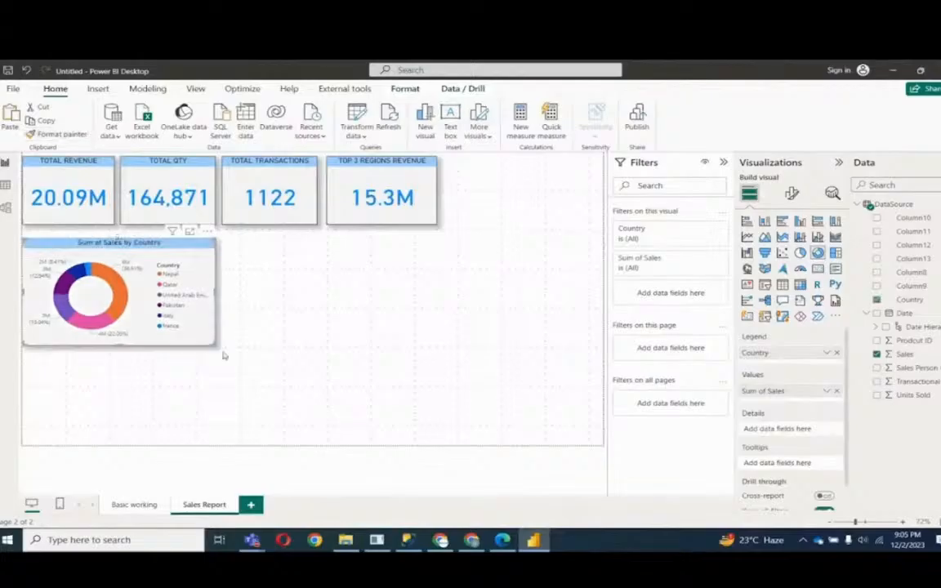
{"action": "mouse_move", "coordinate": [217, 345]}
{"action": "left_mouse_down"}
{"action": "mouse_move", "coordinate": [219, 363]}
{"action": "mouse_move", "coordinate": [218, 347]}
{"action": "left_mouse_up"}
- Collapse the Filters pane to enlarge the report canvas, and view the donut chart with the Visualizations pane temporarily hidden
{"action": "left_click", "coordinate": [724, 162]}
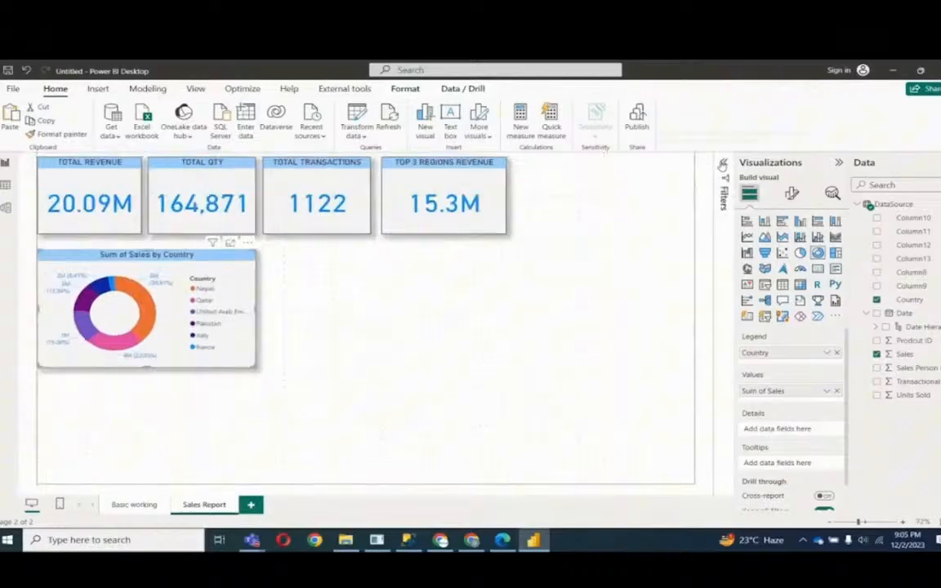
{"action": "left_click", "coordinate": [839, 163]}
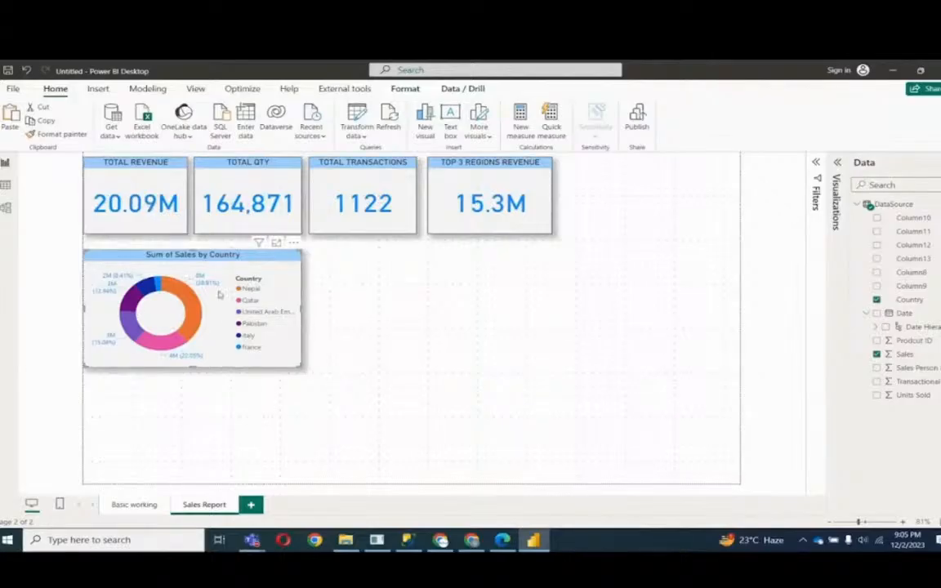
{"action": "left_click", "coordinate": [838, 164]}
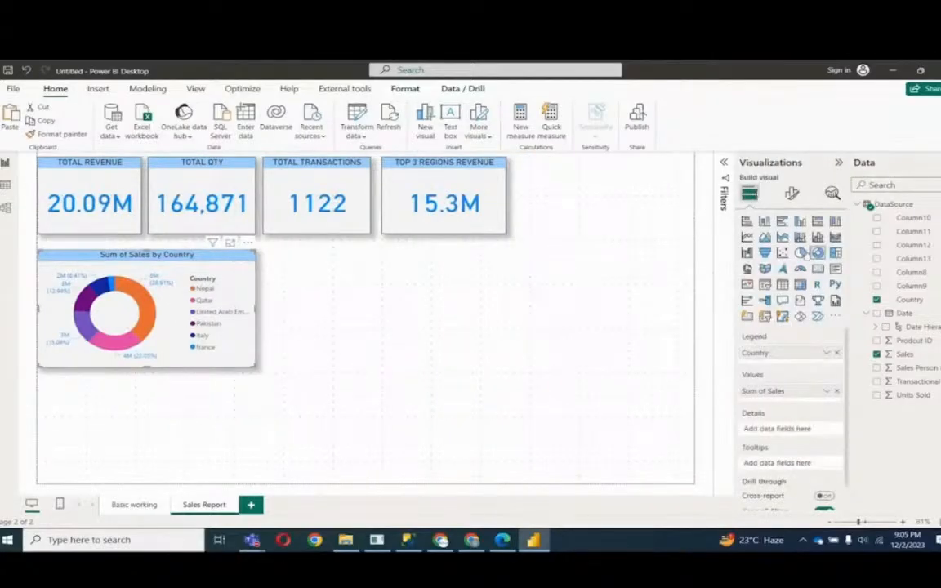
- Try the Sum of Sales by Country visual as a pie chart, table, waterfall and funnel chart, and return it to a donut chart
{"action": "left_click", "coordinate": [800, 253]}
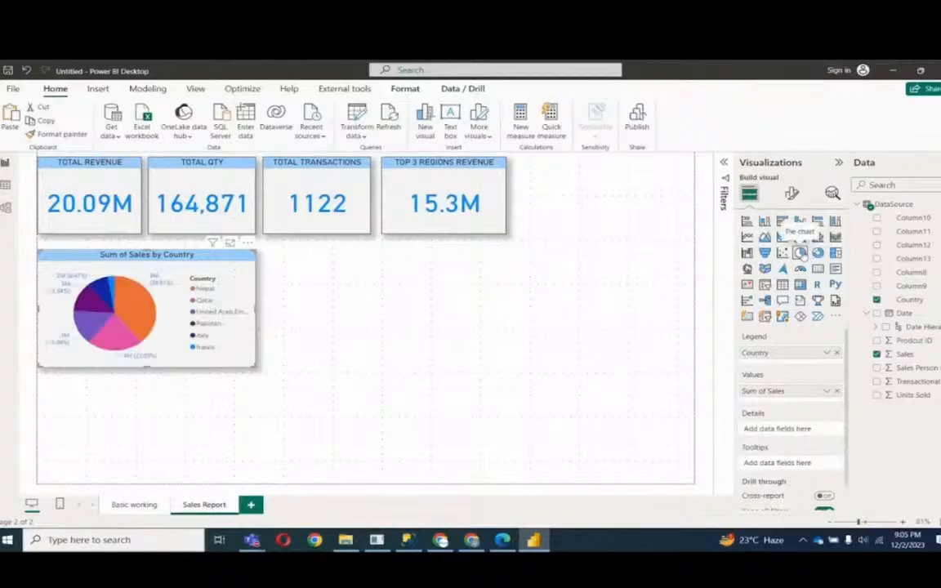
{"action": "left_click", "coordinate": [782, 285]}
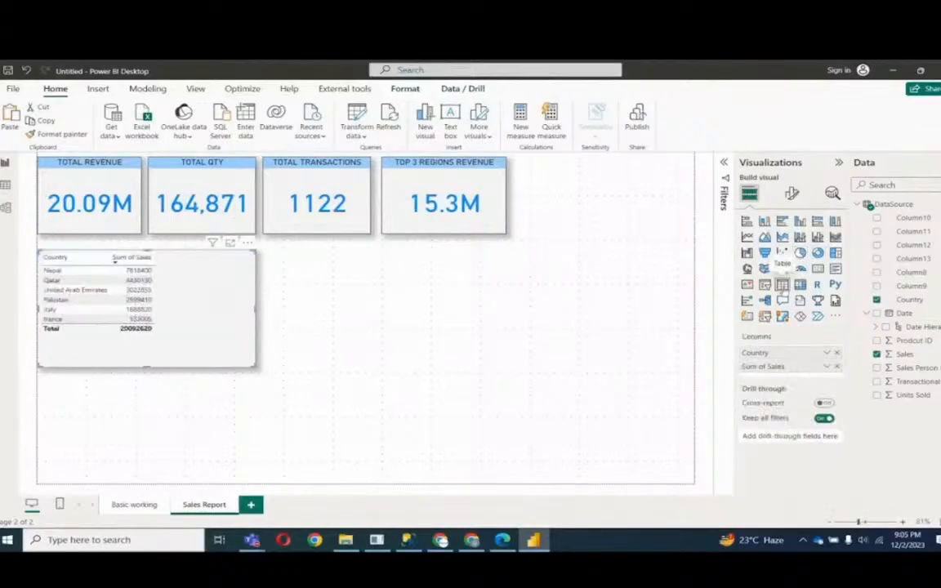
{"action": "left_click", "coordinate": [747, 252]}
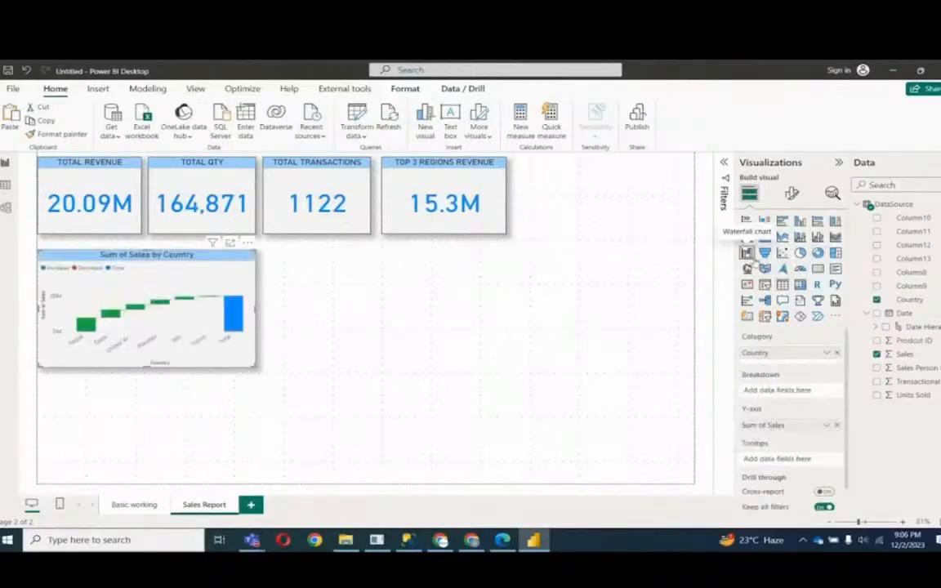
{"action": "left_click", "coordinate": [765, 254]}
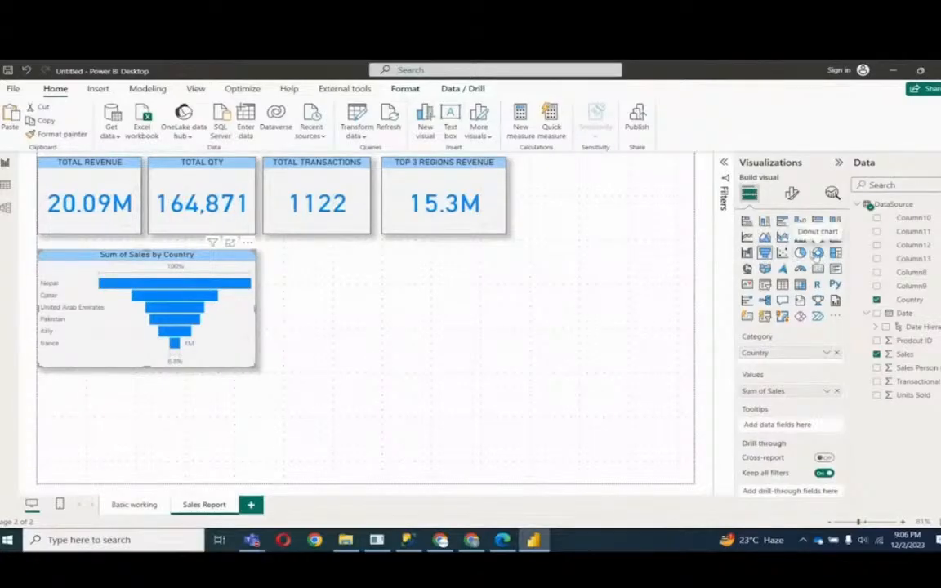
{"action": "left_click", "coordinate": [818, 253]}
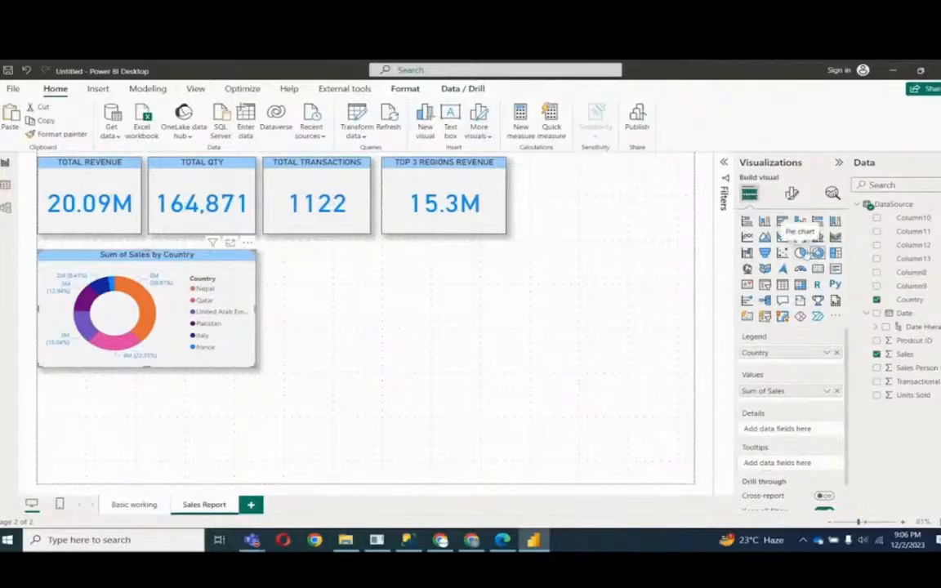
{"action": "left_click", "coordinate": [835, 317]}
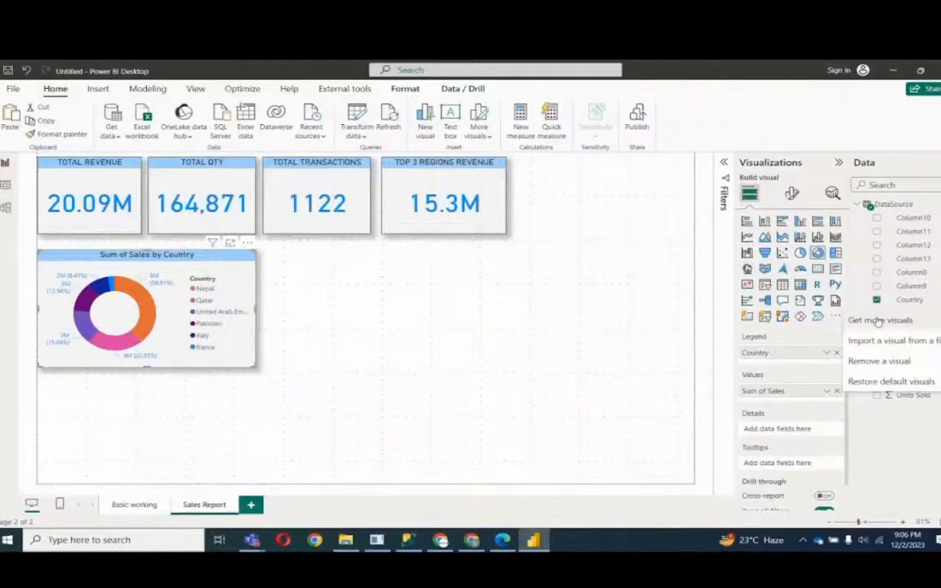
{"action": "left_click", "coordinate": [269, 272]}
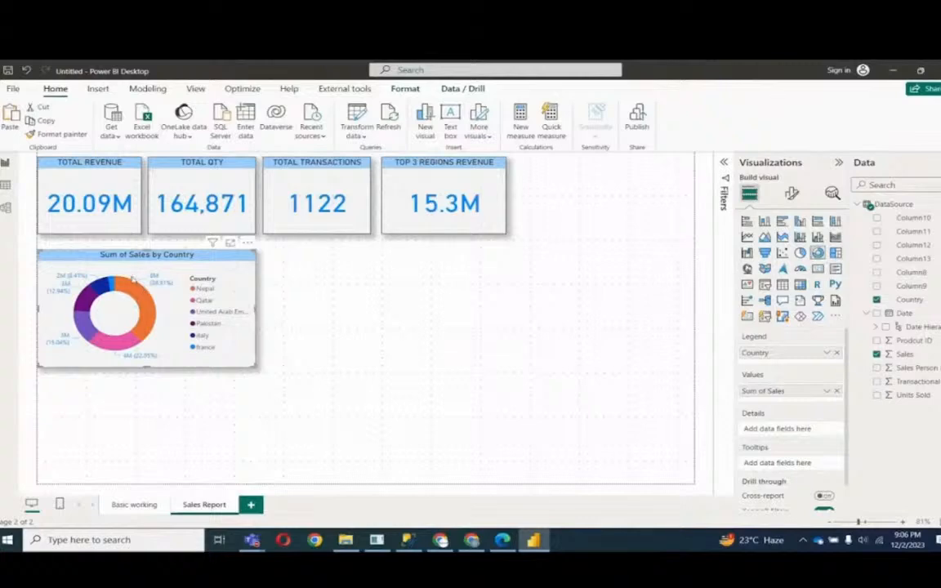
- Set the donut chart's legend position to Top left
{"action": "left_click", "coordinate": [793, 194]}
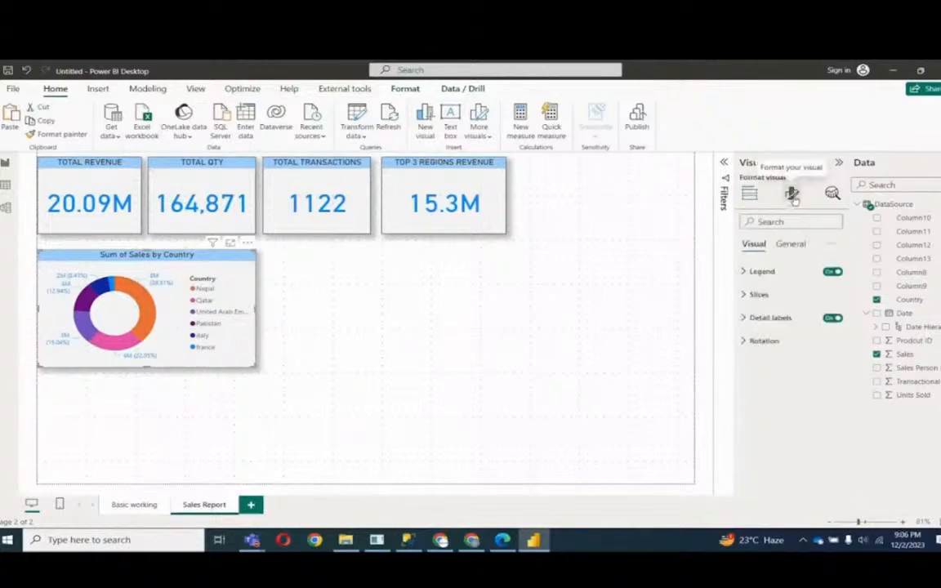
{"action": "left_click", "coordinate": [762, 272]}
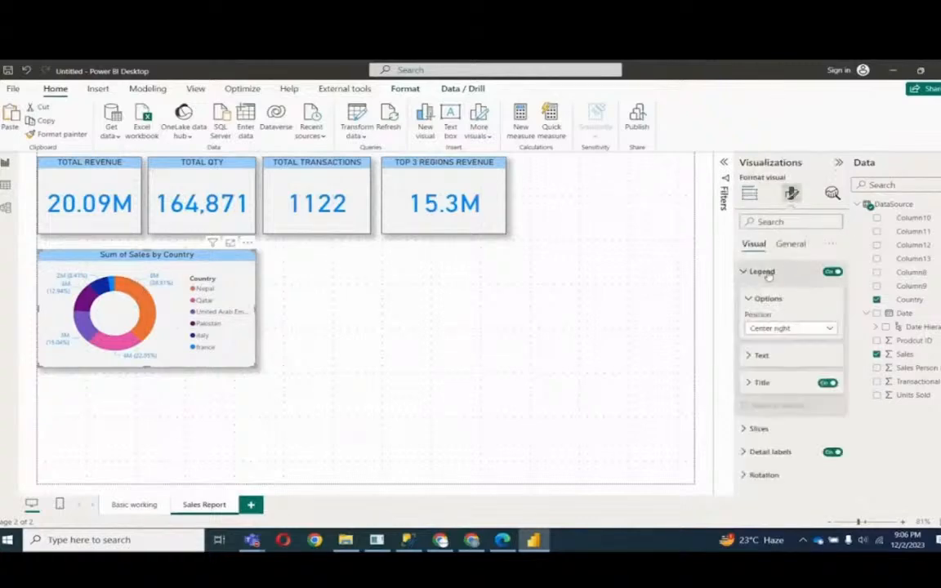
{"action": "left_click", "coordinate": [794, 330]}
{"action": "left_click", "coordinate": [782, 344]}
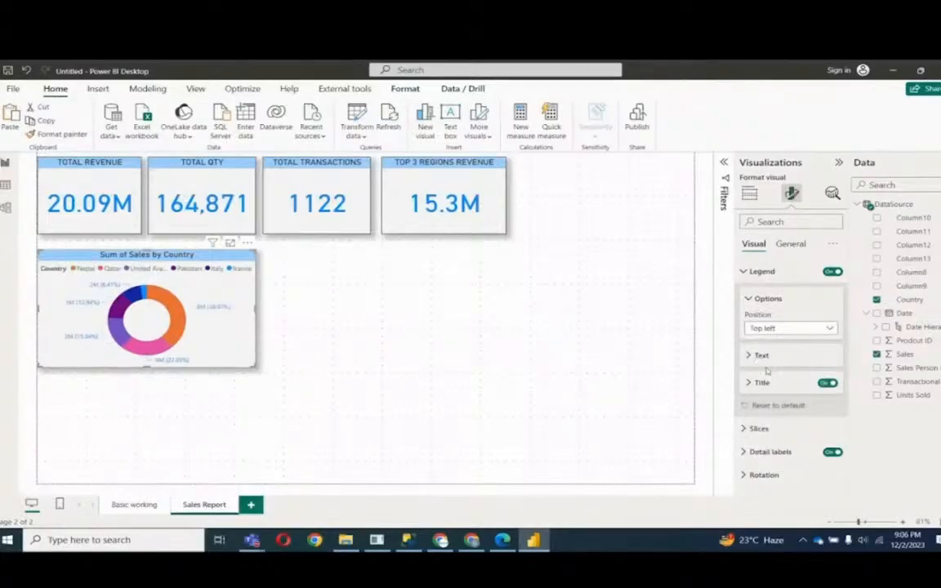
- Make the donut chart's legend text black and bold
{"action": "left_click", "coordinate": [765, 357]}
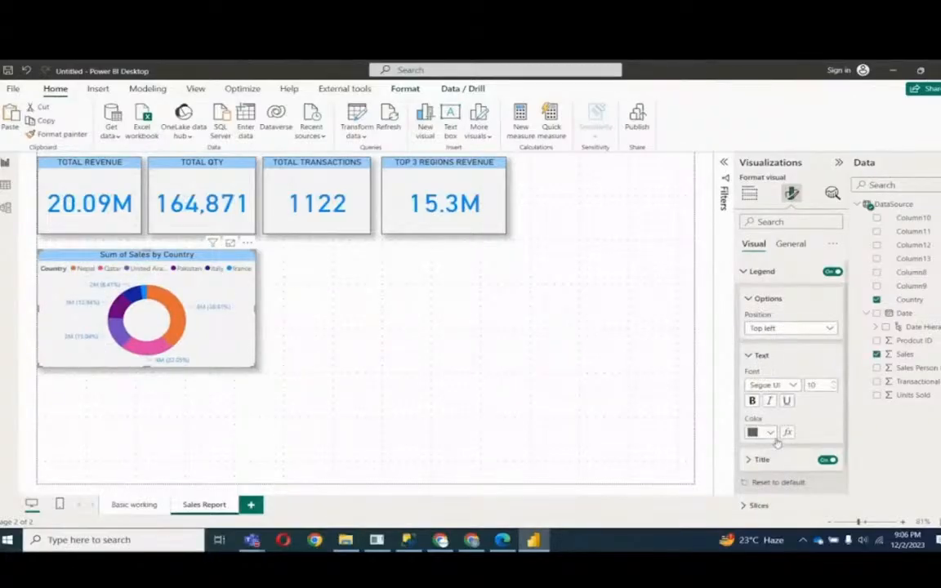
{"action": "left_click", "coordinate": [769, 432]}
{"action": "left_click", "coordinate": [832, 384]}
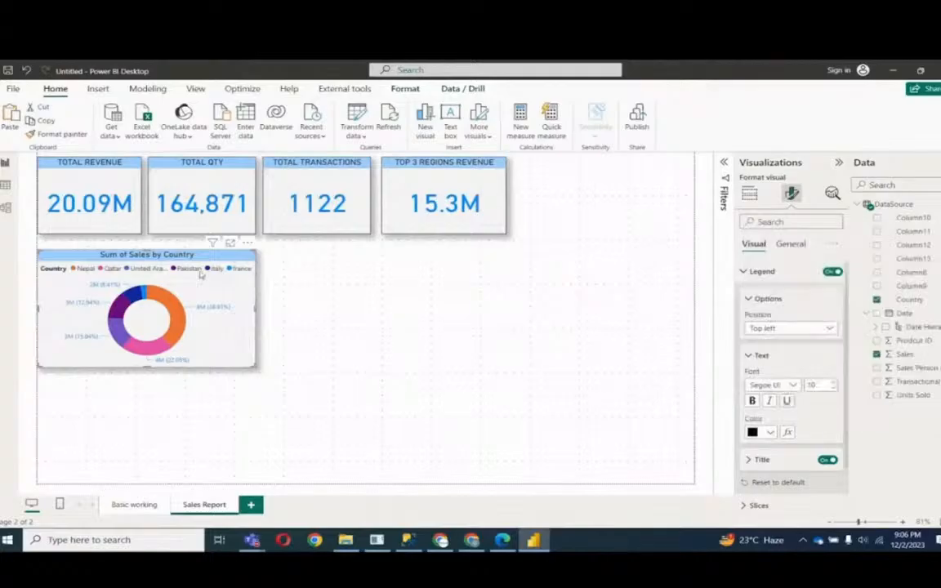
{"action": "left_click", "coordinate": [752, 400]}
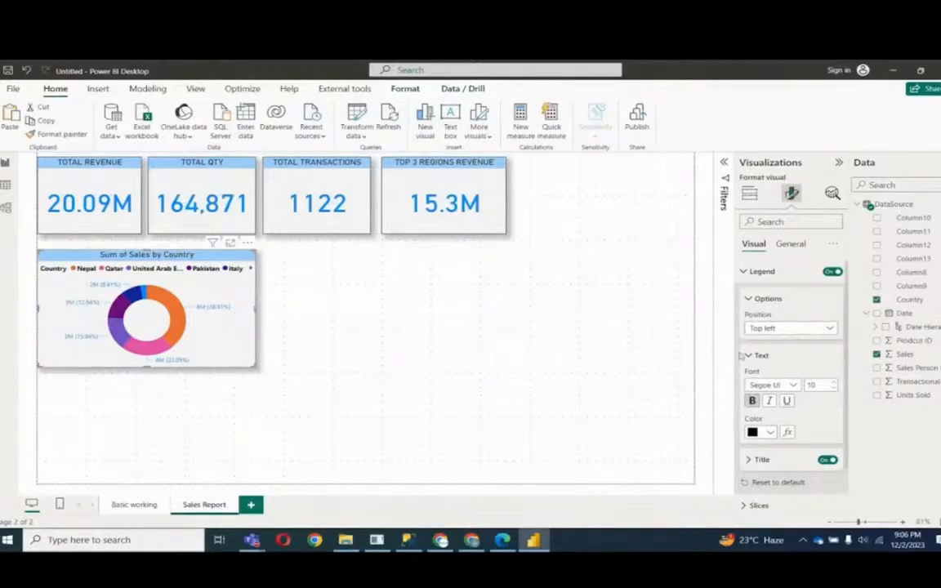
{"action": "left_click", "coordinate": [755, 355]}
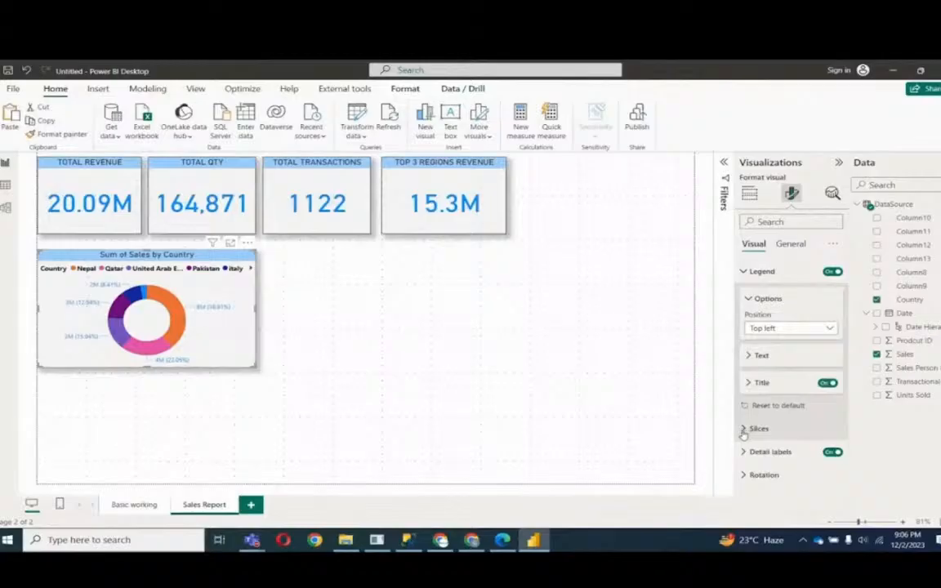
{"action": "left_click", "coordinate": [745, 271]}
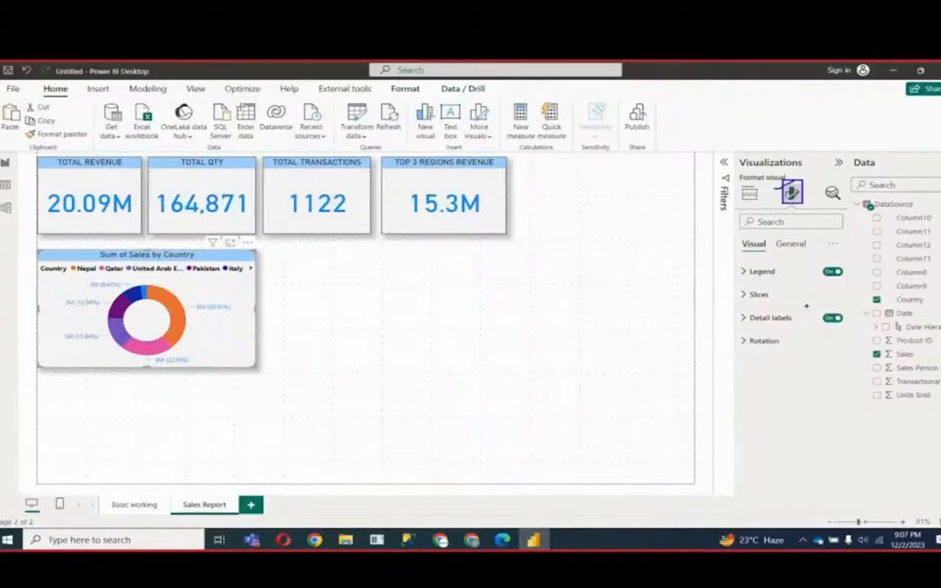
{"action": "mouse_move", "coordinate": [742, 230]}
{"action": "left_mouse_down"}
{"action": "mouse_move", "coordinate": [769, 310]}
{"action": "mouse_move", "coordinate": [852, 355]}
{"action": "left_mouse_up"}
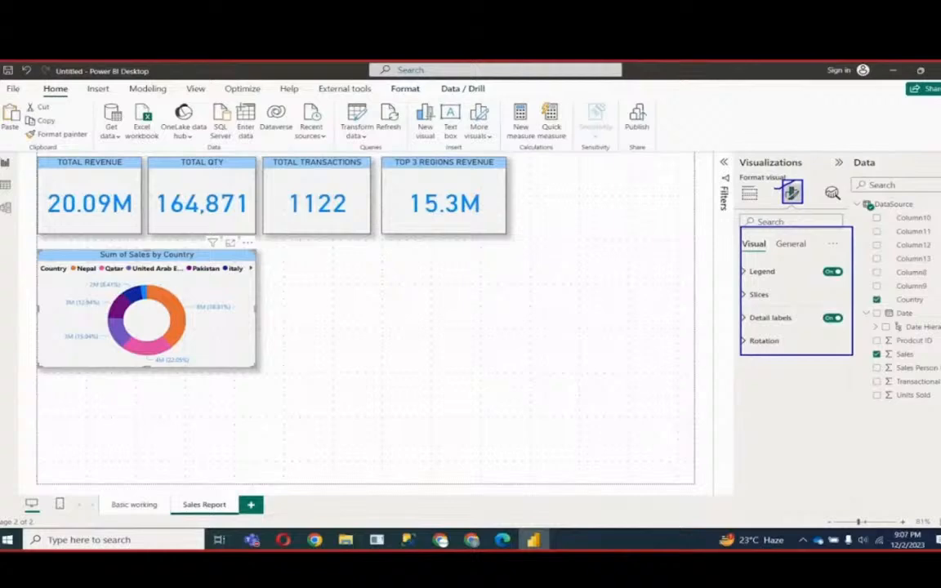
{"action": "key", "text": "Escape"}
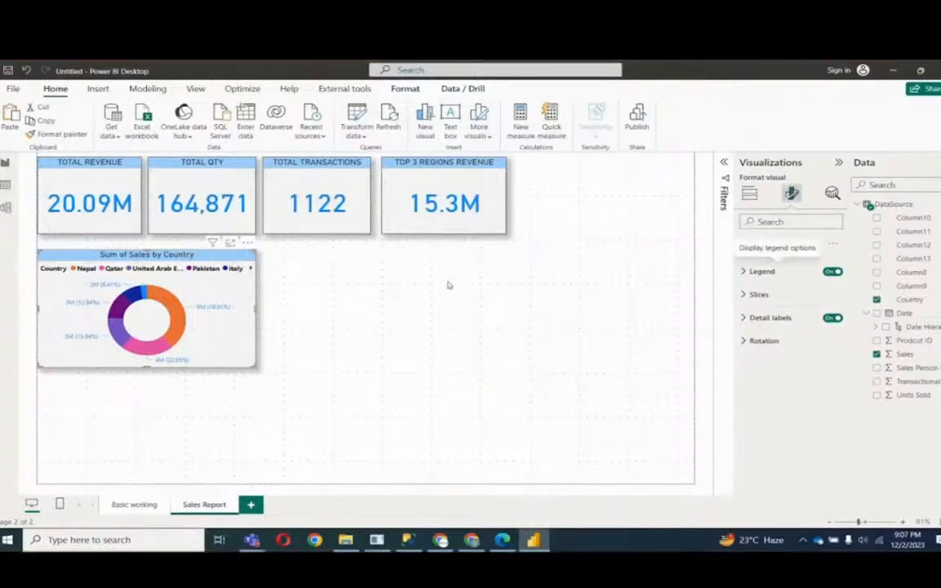
- Recolor the donut chart's slices: Nepal dark blue, Qatar gold and United Arab Emirates pink
{"action": "left_click", "coordinate": [743, 294]}
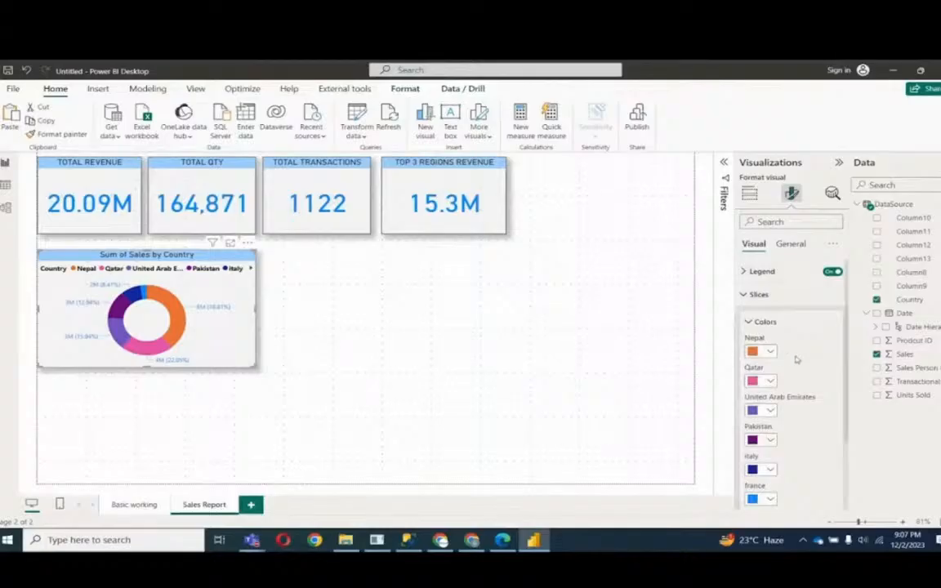
{"action": "left_click", "coordinate": [762, 351]}
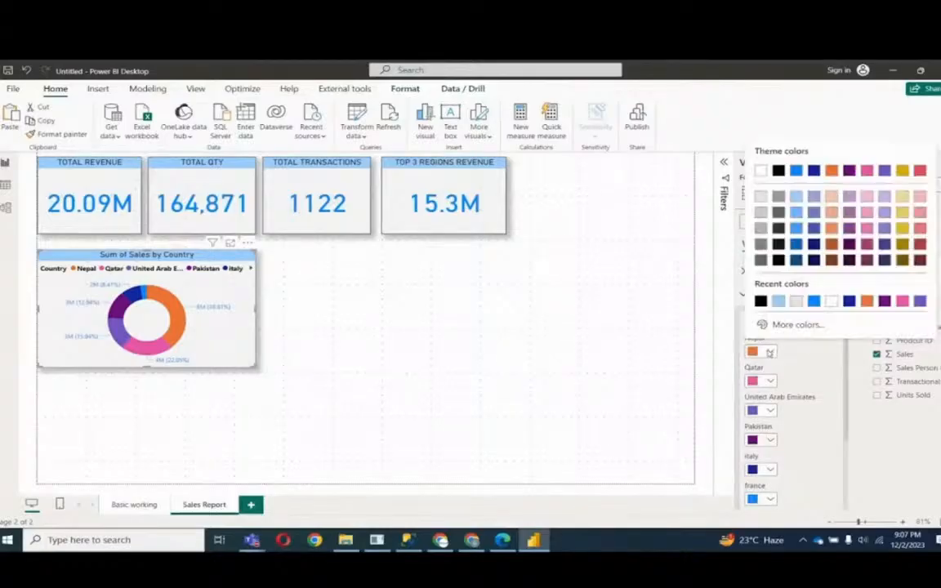
{"action": "left_click", "coordinate": [850, 302]}
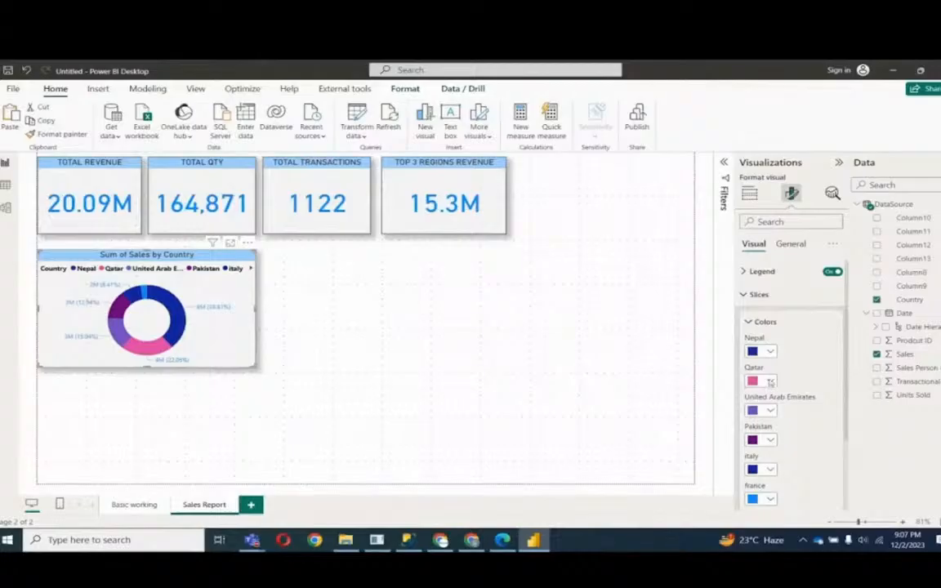
{"action": "left_click", "coordinate": [768, 351]}
{"action": "left_click", "coordinate": [902, 201]}
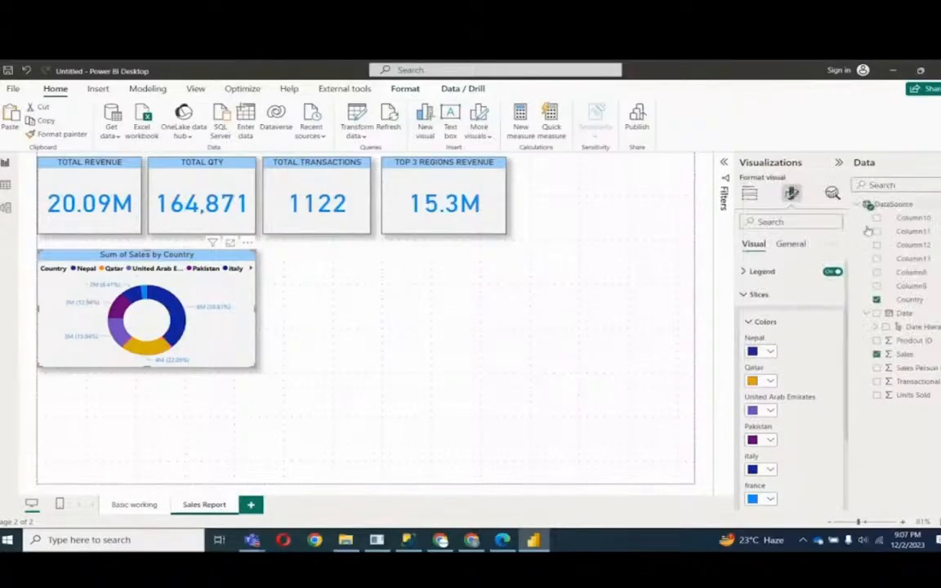
{"action": "left_click", "coordinate": [768, 410]}
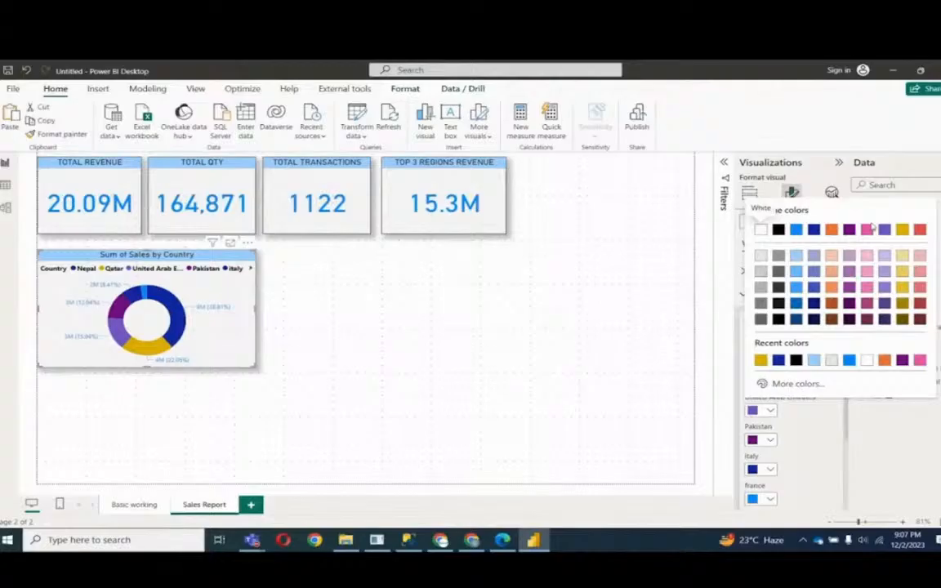
{"action": "left_click", "coordinate": [869, 229]}
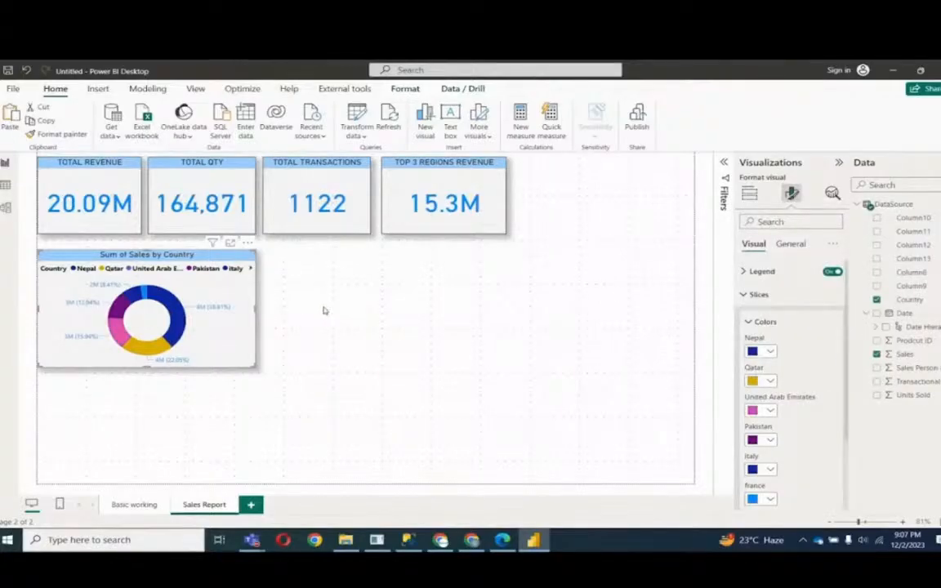
{"action": "left_click", "coordinate": [561, 265]}
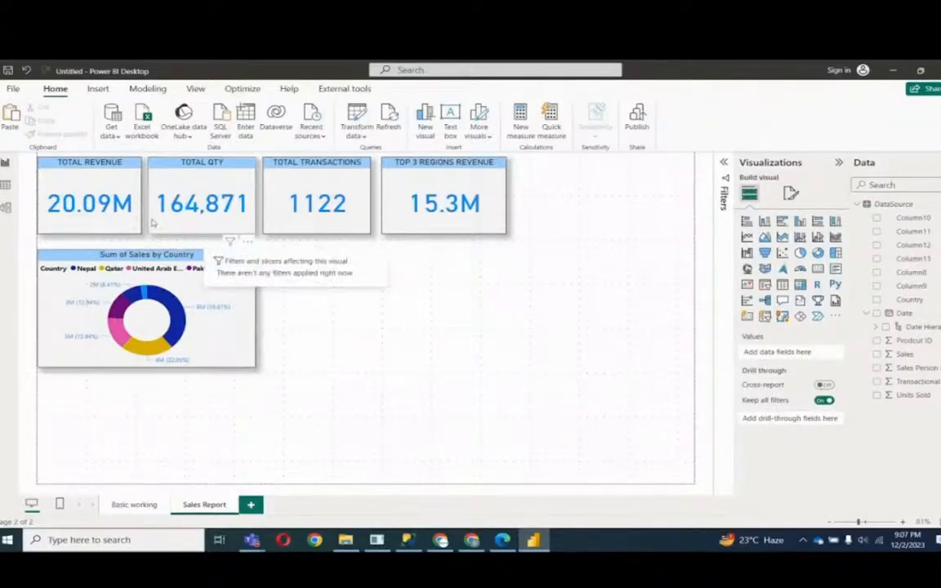
{"action": "left_click", "coordinate": [196, 228]}
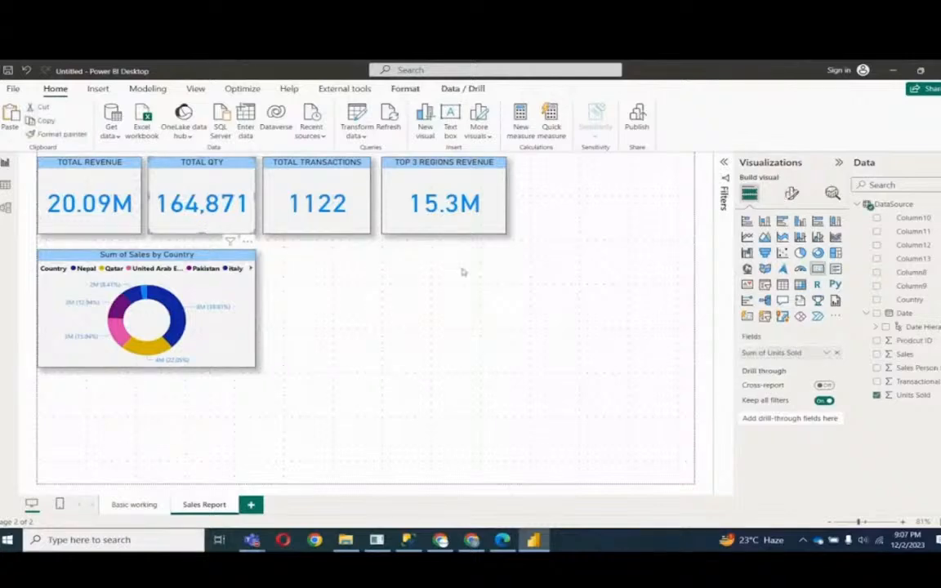
{"action": "left_click", "coordinate": [240, 289]}
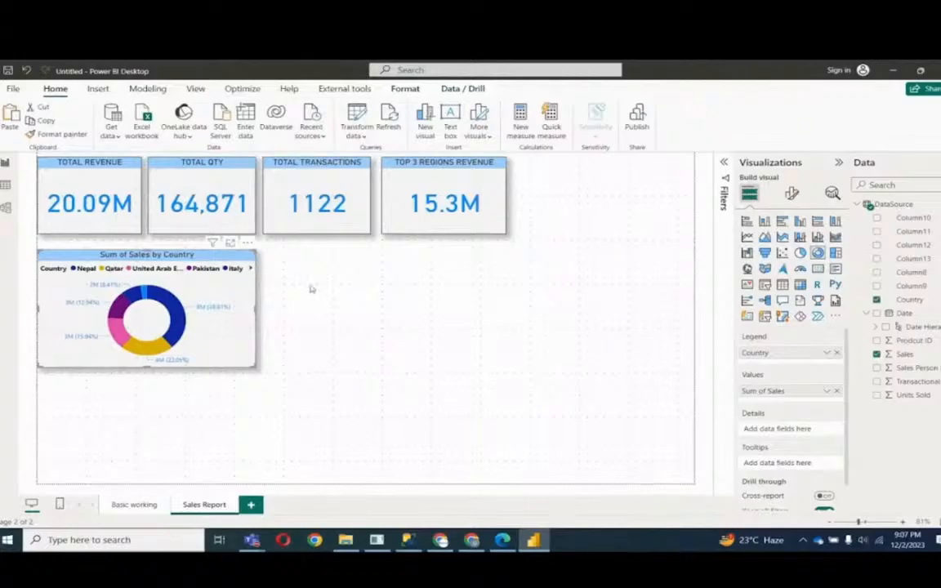
- Add a waterfall chart beside the donut chart with Country as category and Units Sold as Y-axis, extending its height to match the donut
{"action": "left_click", "coordinate": [282, 259]}
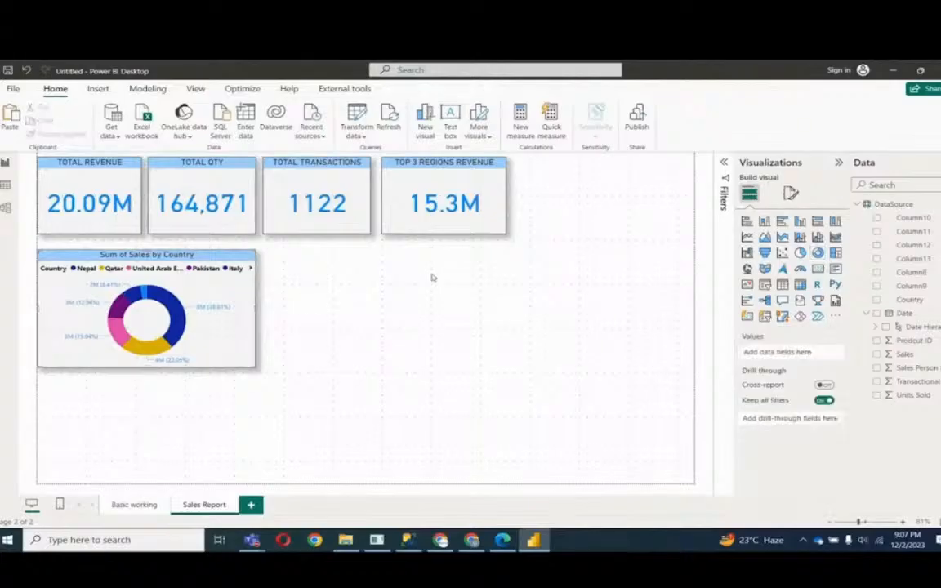
{"action": "left_click", "coordinate": [747, 253]}
{"action": "left_click_drag", "start_coordinate": [167, 433], "coordinate": [389, 310]}
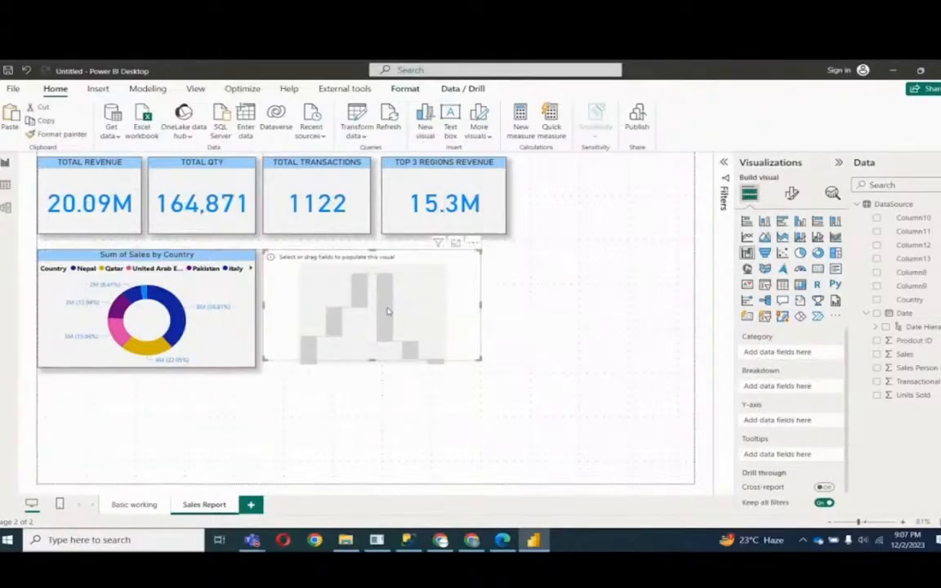
{"action": "left_click", "coordinate": [876, 300]}
{"action": "left_click", "coordinate": [877, 396]}
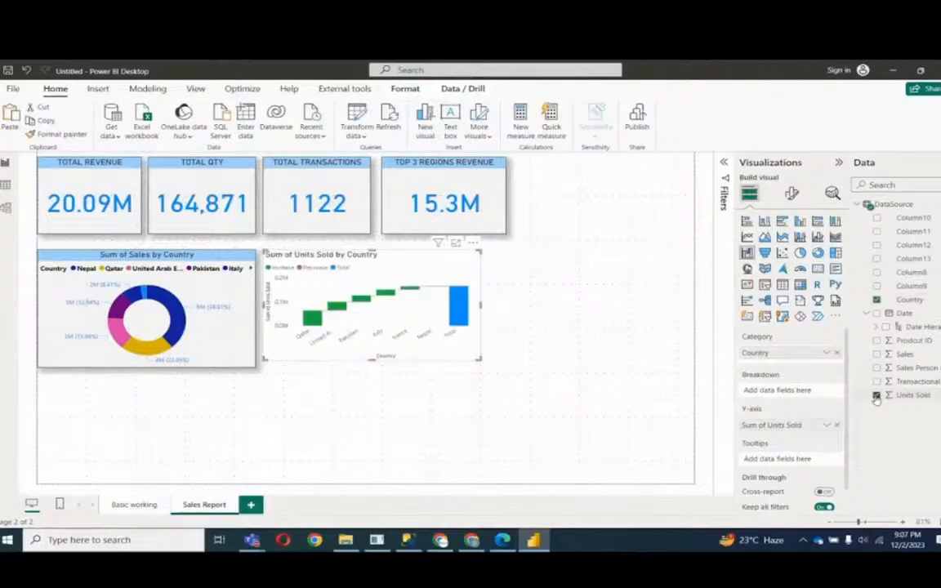
{"action": "left_click_drag", "start_coordinate": [370, 360], "coordinate": [369, 367]}
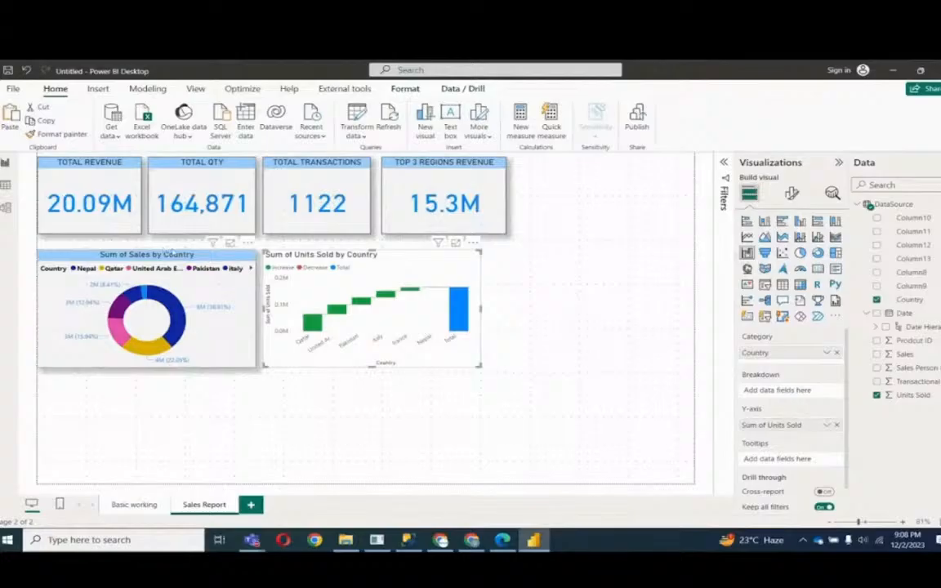
- Copy the TOTAL QTY card's formatting onto the waterfall chart
{"action": "left_click", "coordinate": [168, 217]}
{"action": "left_click", "coordinate": [56, 133]}
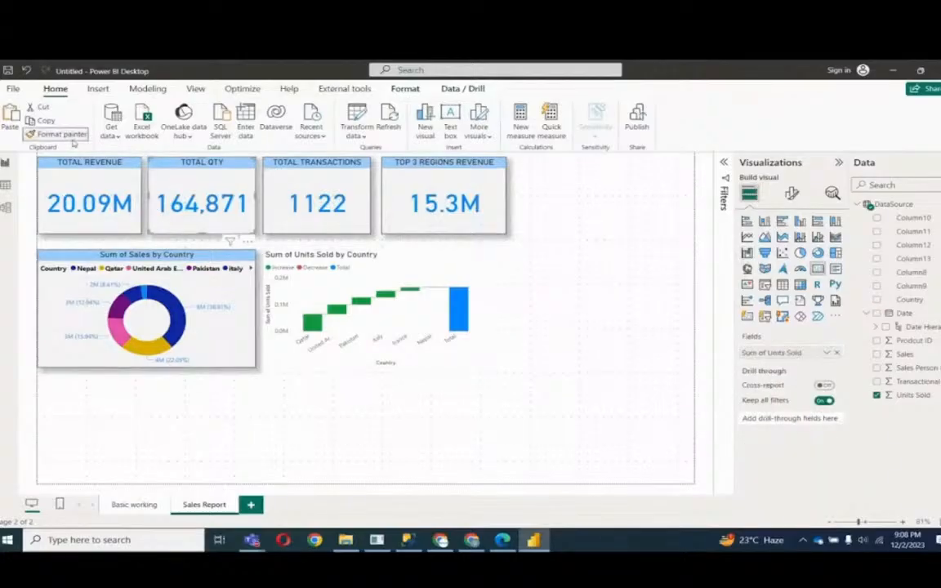
{"action": "left_click", "coordinate": [375, 268]}
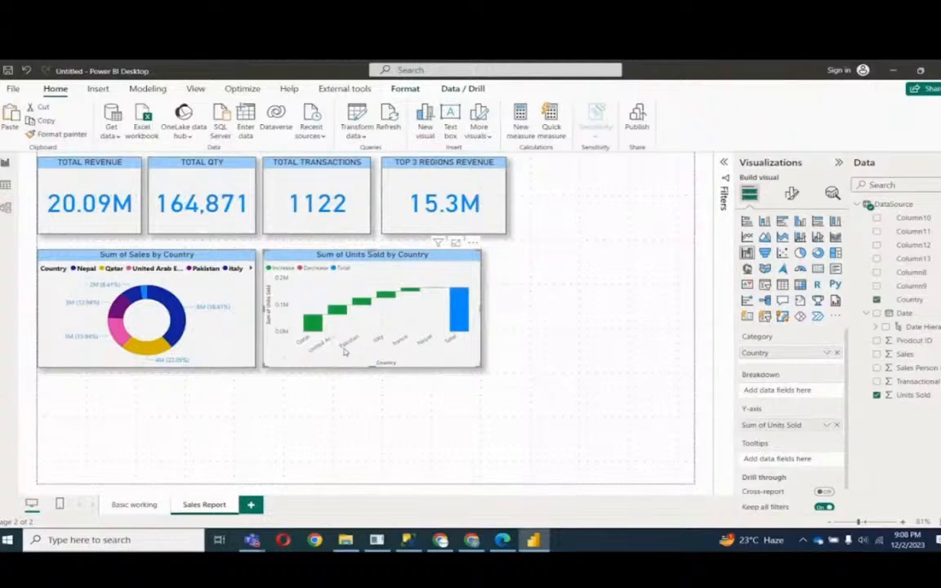
- Turn on the waterfall chart's data labels in bold black with display units set to None
{"action": "left_click", "coordinate": [792, 192]}
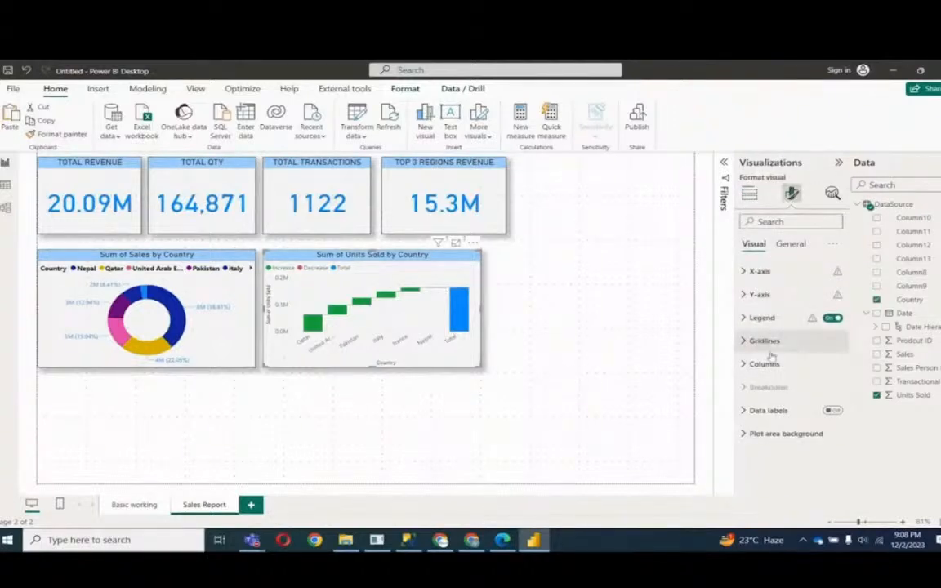
{"action": "left_click", "coordinate": [833, 410]}
{"action": "left_click", "coordinate": [768, 412]}
{"action": "scroll", "coordinate": [772, 412], "scroll_direction": "down", "scroll_amount": 2}
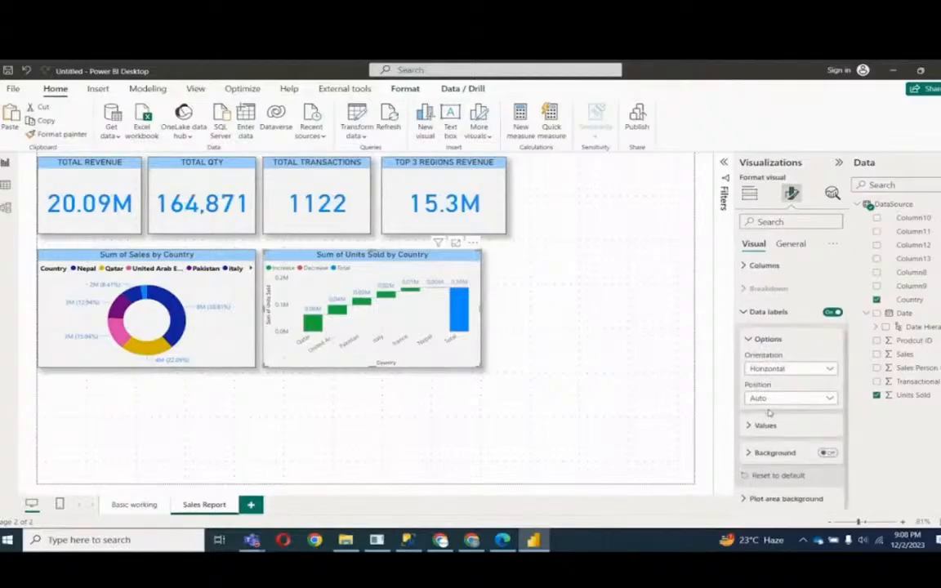
{"action": "left_click", "coordinate": [766, 425]}
{"action": "scroll", "coordinate": [768, 413], "scroll_direction": "down", "scroll_amount": 2}
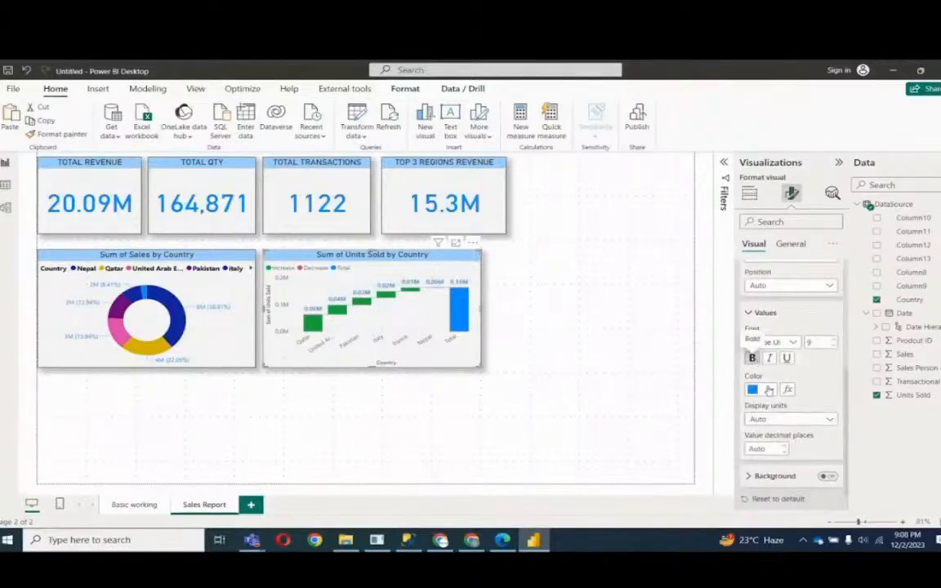
{"action": "left_click", "coordinate": [769, 390]}
{"action": "left_click", "coordinate": [780, 207]}
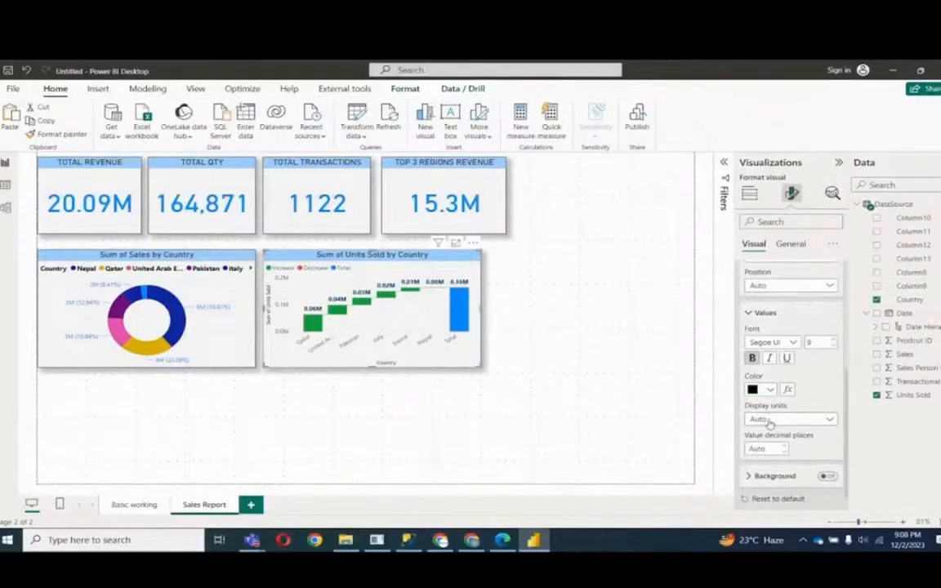
{"action": "left_click", "coordinate": [769, 420]}
{"action": "left_click", "coordinate": [773, 448]}
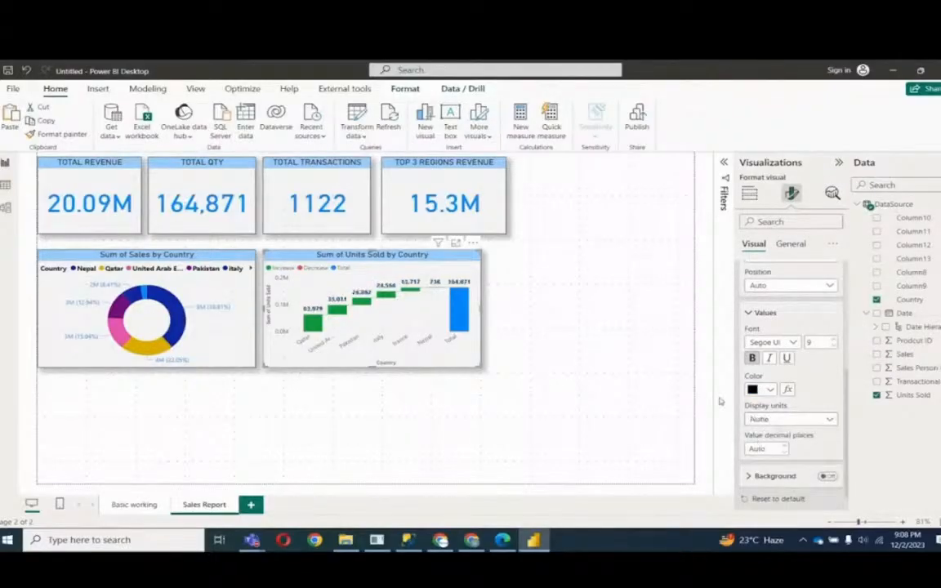
- Widen the waterfall chart so its outer edge lines up with the TOP 3 REGIONS REVENUE card
{"action": "left_click", "coordinate": [492, 311]}
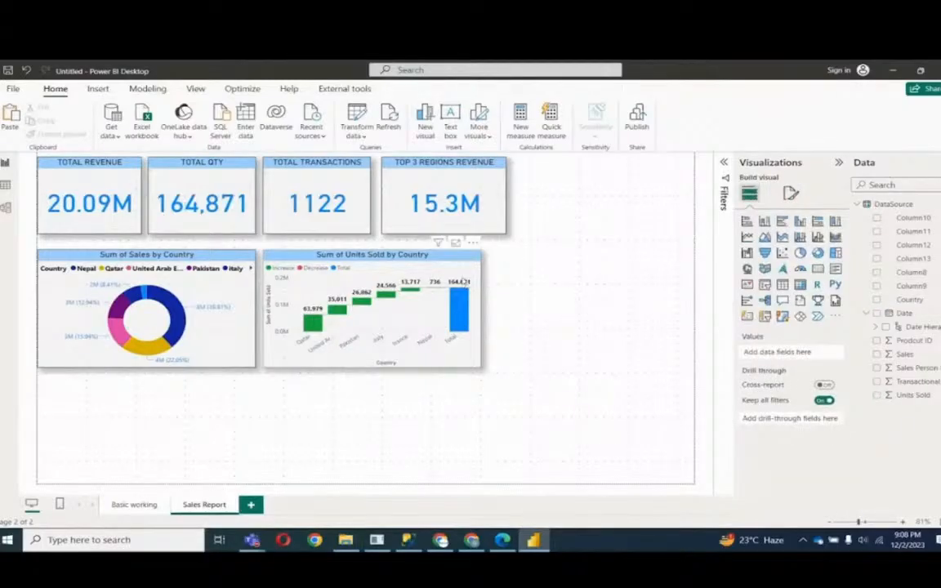
{"action": "left_click", "coordinate": [479, 303]}
{"action": "left_click_drag", "start_coordinate": [482, 309], "coordinate": [508, 315]}
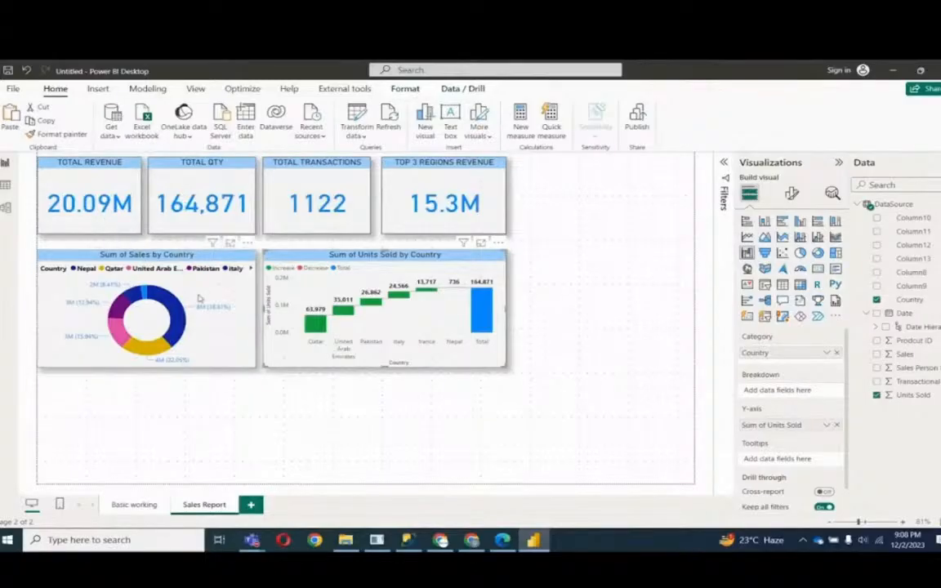
- Move the donut chart and the waterfall chart up, closer to the KPI cards and level with each other
{"action": "mouse_move", "coordinate": [341, 318]}
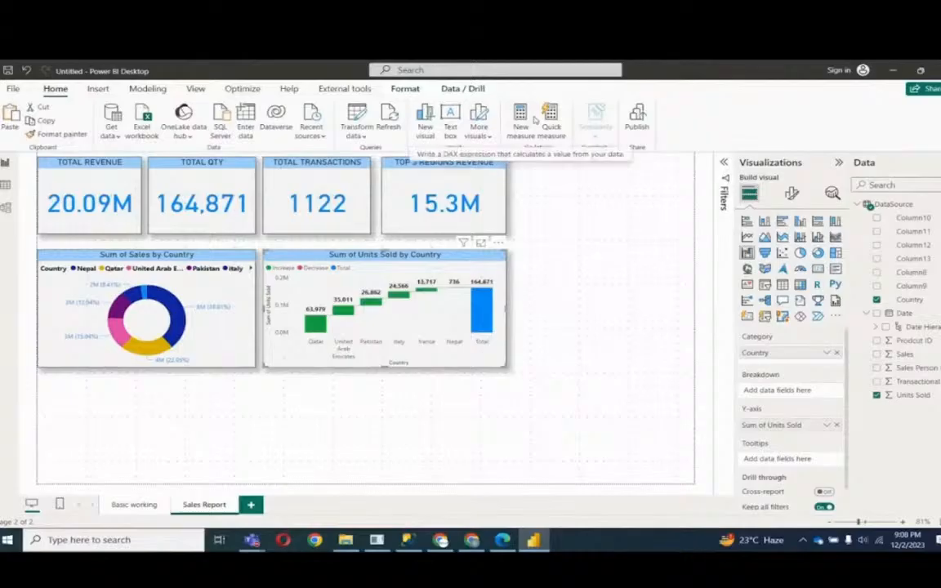
{"action": "left_click", "coordinate": [219, 328]}
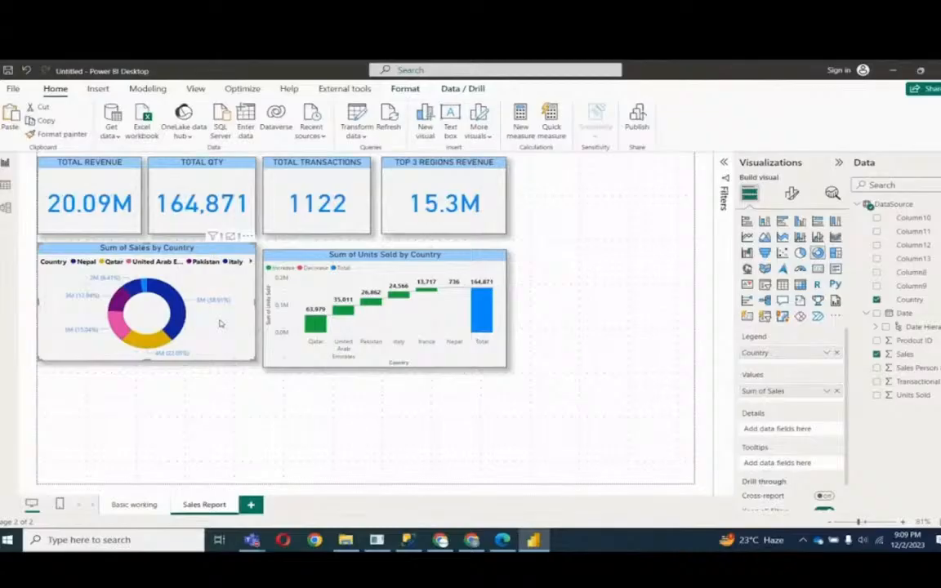
{"action": "left_click_drag", "start_coordinate": [221, 321], "coordinate": [221, 318]}
{"action": "left_click_drag", "start_coordinate": [271, 358], "coordinate": [271, 349]}
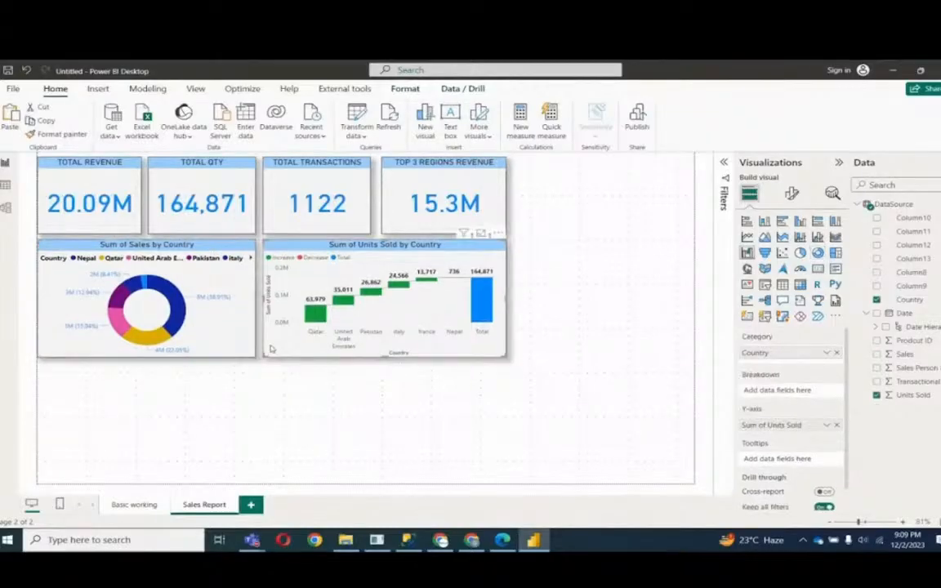
{"action": "left_click", "coordinate": [255, 403]}
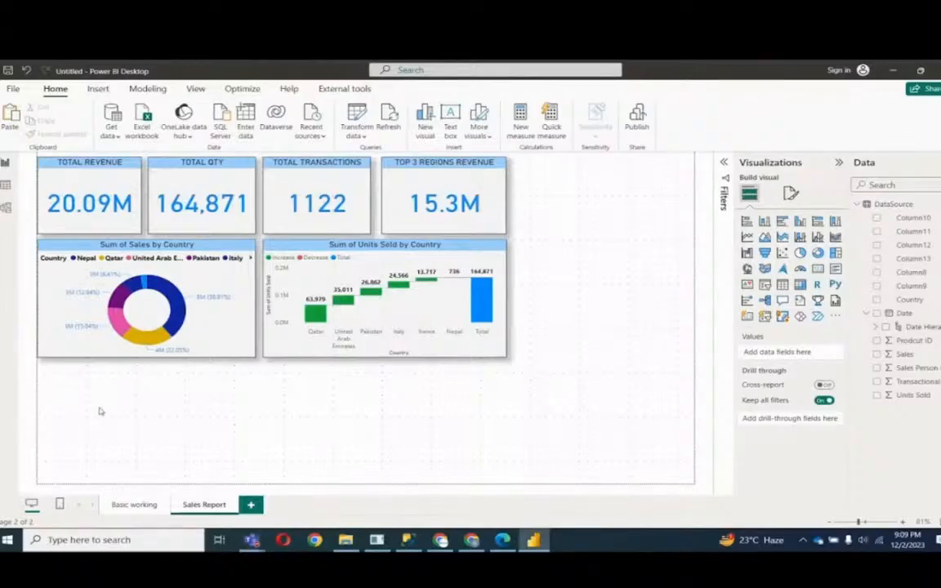
{"action": "double_click", "coordinate": [909, 299]}
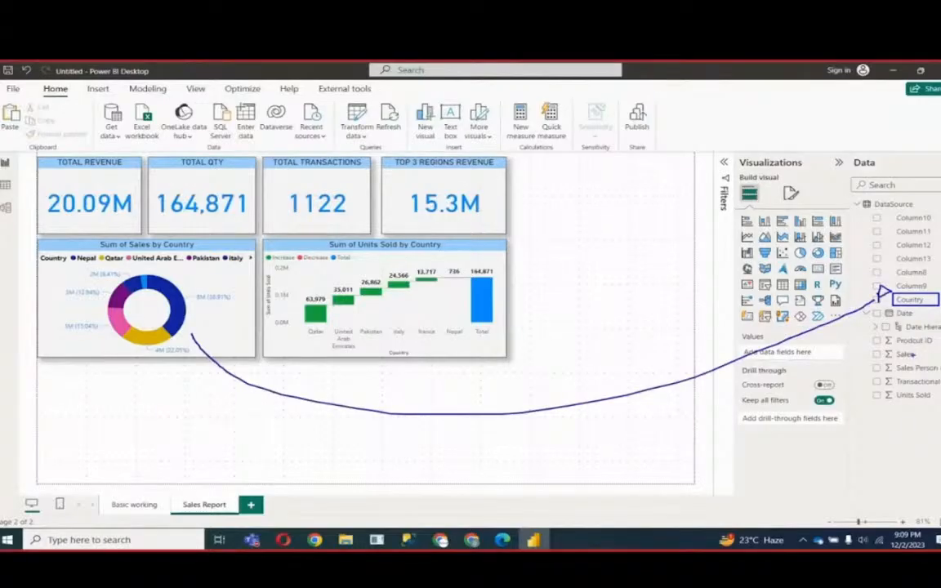
{"action": "left_click_drag", "start_coordinate": [886, 334], "coordinate": [940, 347]}
{"action": "left_click_drag", "start_coordinate": [883, 362], "coordinate": [940, 375]}
{"action": "key", "text": "Escape"}
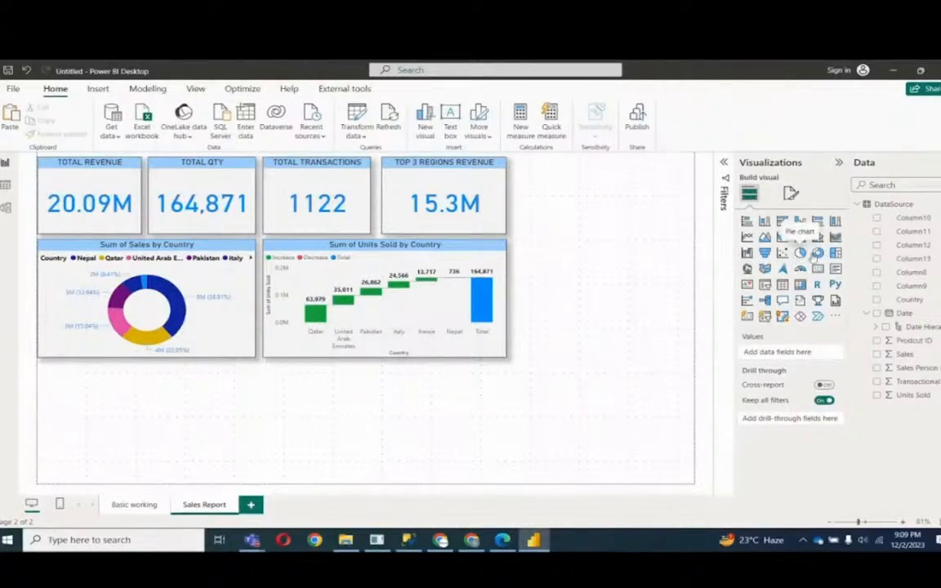
- Add a treemap below the donut chart with Prodcut ID as category and Sales as values
{"action": "left_click", "coordinate": [835, 252]}
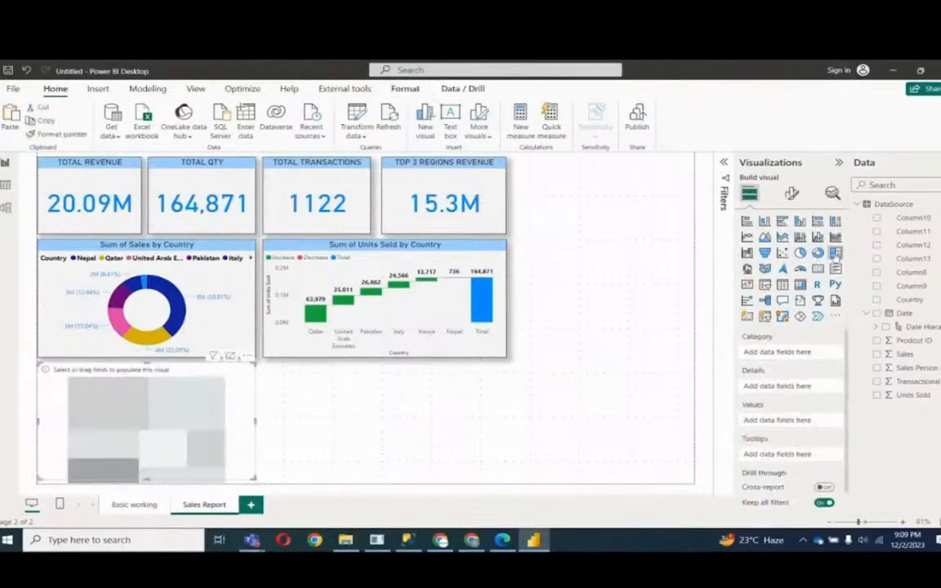
{"action": "left_click", "coordinate": [877, 340]}
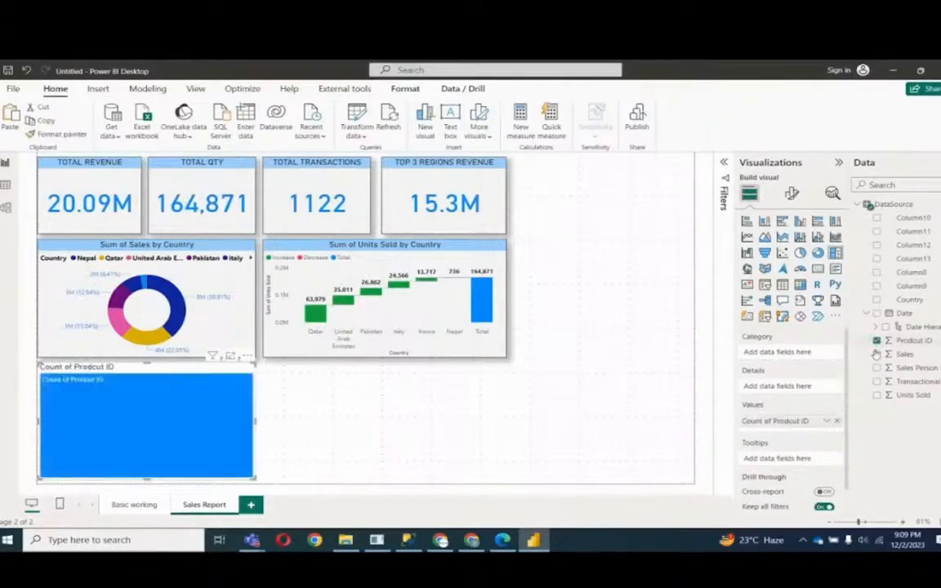
{"action": "left_click_drag", "start_coordinate": [777, 420], "coordinate": [777, 353]}
{"action": "left_click_drag", "start_coordinate": [899, 354], "coordinate": [787, 427]}
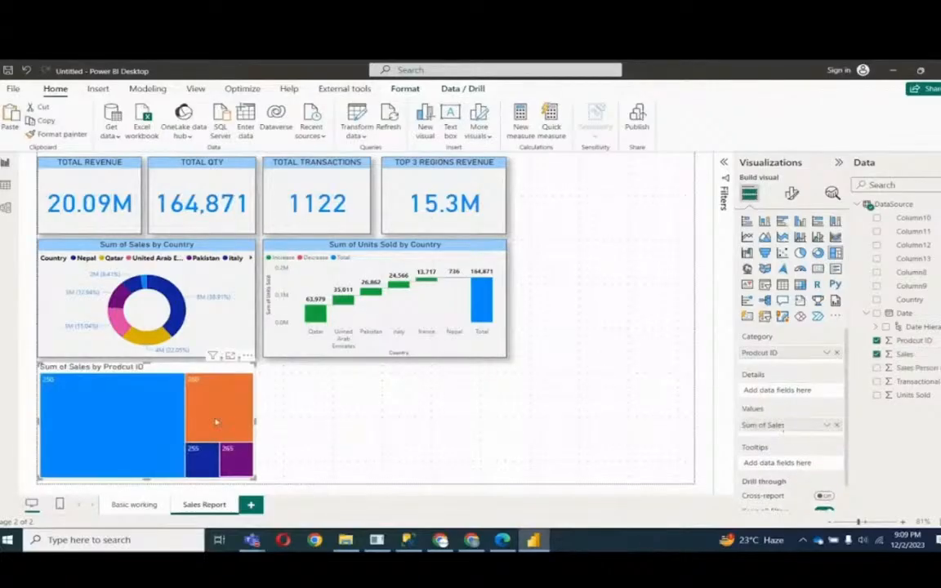
{"action": "mouse_move", "coordinate": [255, 424]}
{"action": "left_mouse_down"}
{"action": "mouse_move", "coordinate": [482, 420]}
{"action": "mouse_move", "coordinate": [255, 420]}
{"action": "left_mouse_up"}
{"action": "mouse_move", "coordinate": [86, 391]}
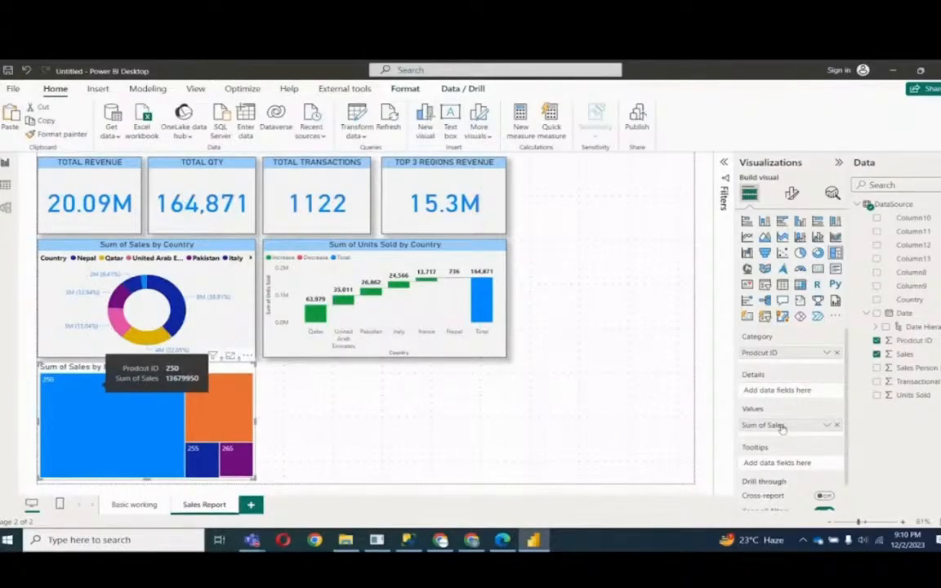
- Copy the TOTAL REVENUE card's formatting onto the treemap and clear any tile selection
{"action": "left_click", "coordinate": [90, 205]}
{"action": "left_click", "coordinate": [57, 133]}
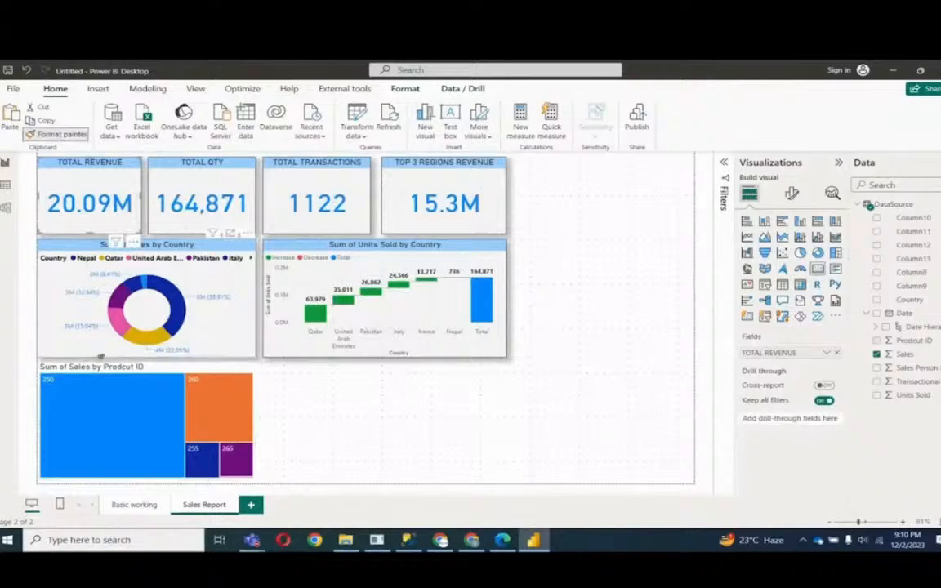
{"action": "left_click", "coordinate": [113, 415]}
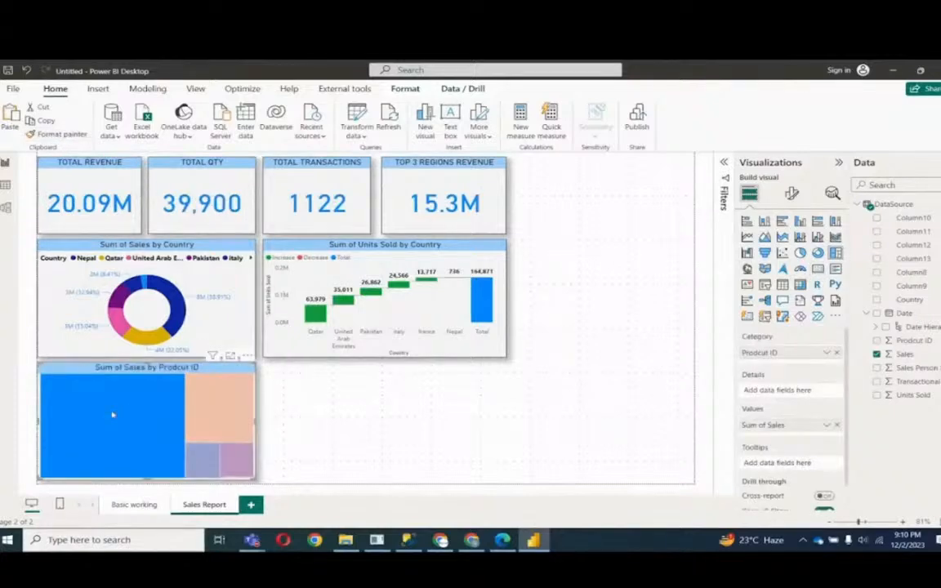
{"action": "left_click", "coordinate": [172, 419]}
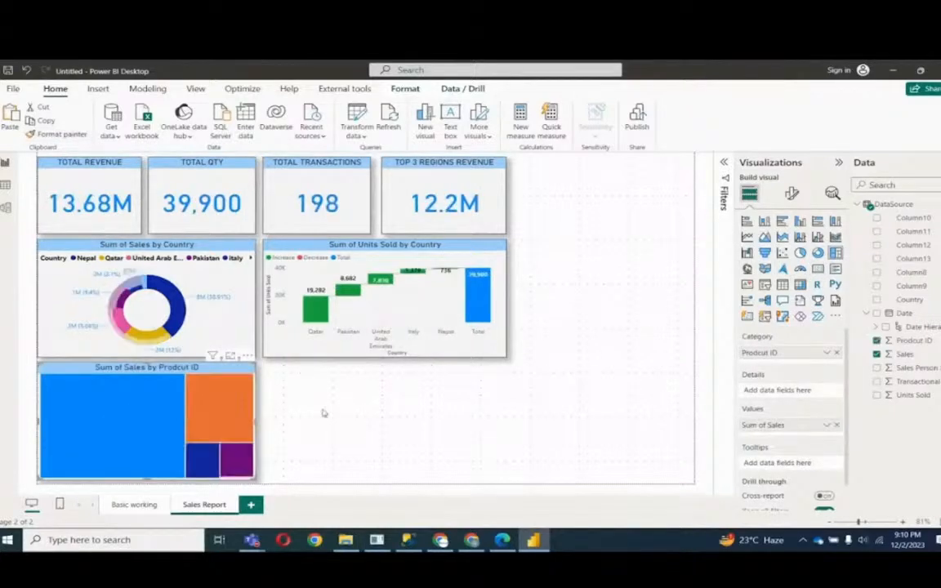
{"action": "left_click", "coordinate": [175, 420]}
{"action": "left_click", "coordinate": [175, 420]}
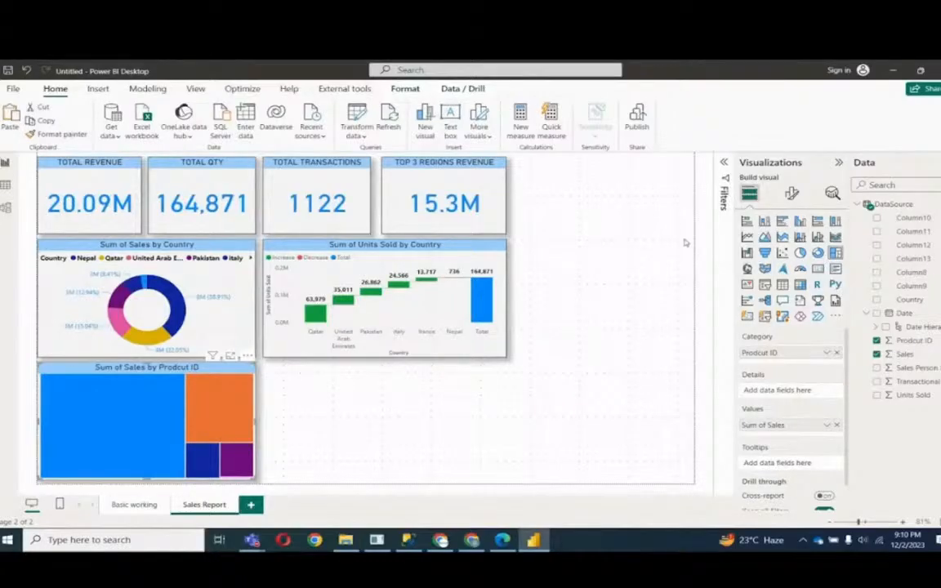
- Turn on the treemap's data labels and category labels and make both bold
{"action": "left_click", "coordinate": [792, 193]}
{"action": "left_click", "coordinate": [833, 319]}
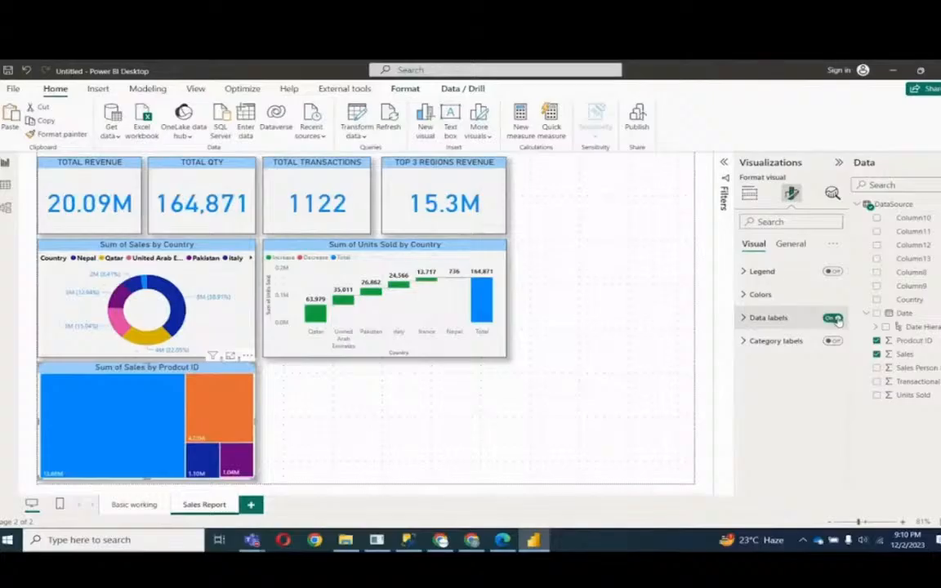
{"action": "left_click", "coordinate": [833, 342]}
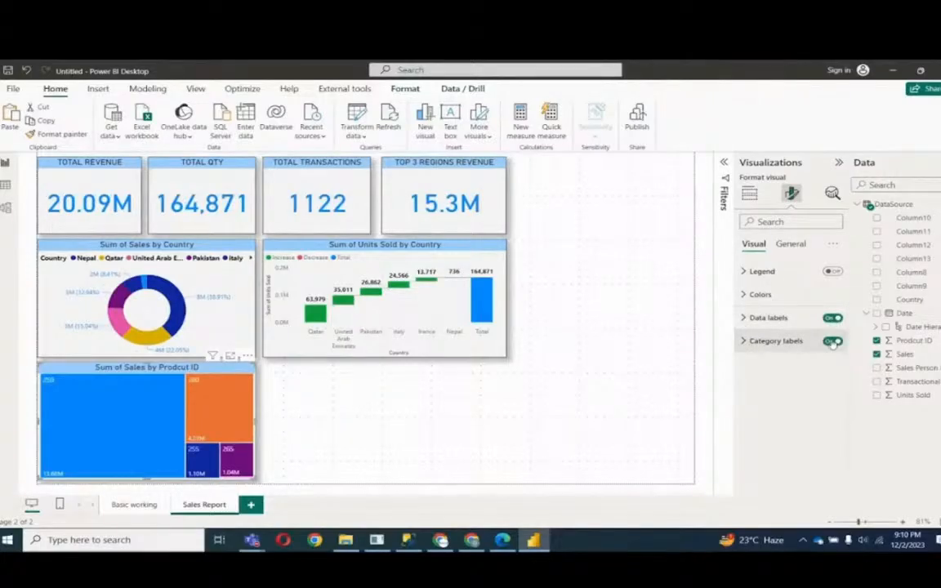
{"action": "left_click", "coordinate": [745, 341]}
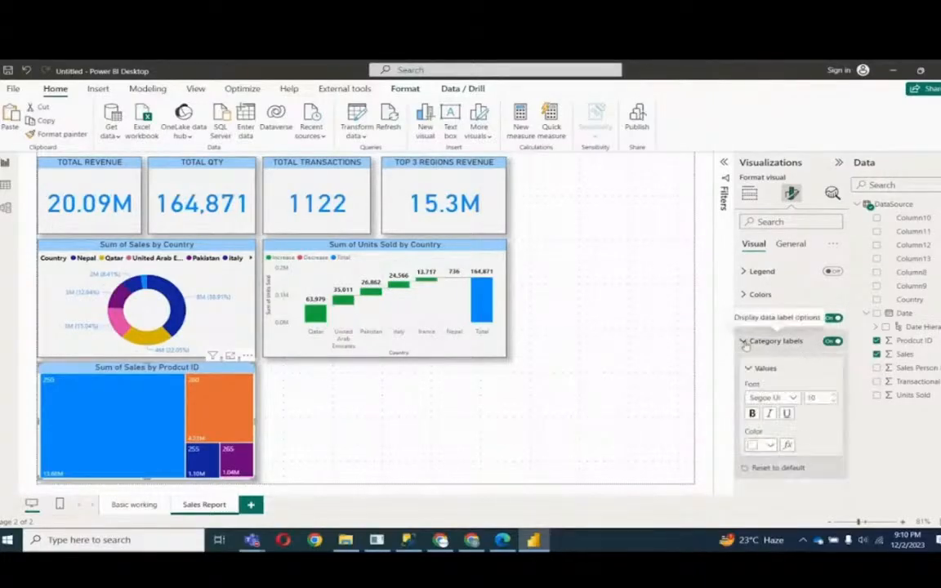
{"action": "left_click", "coordinate": [745, 318]}
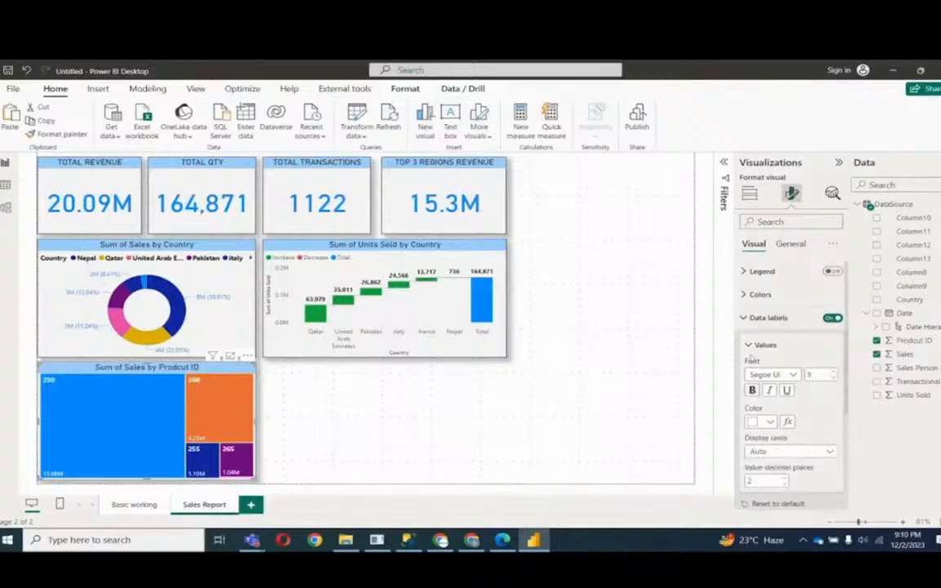
{"action": "left_click", "coordinate": [752, 390]}
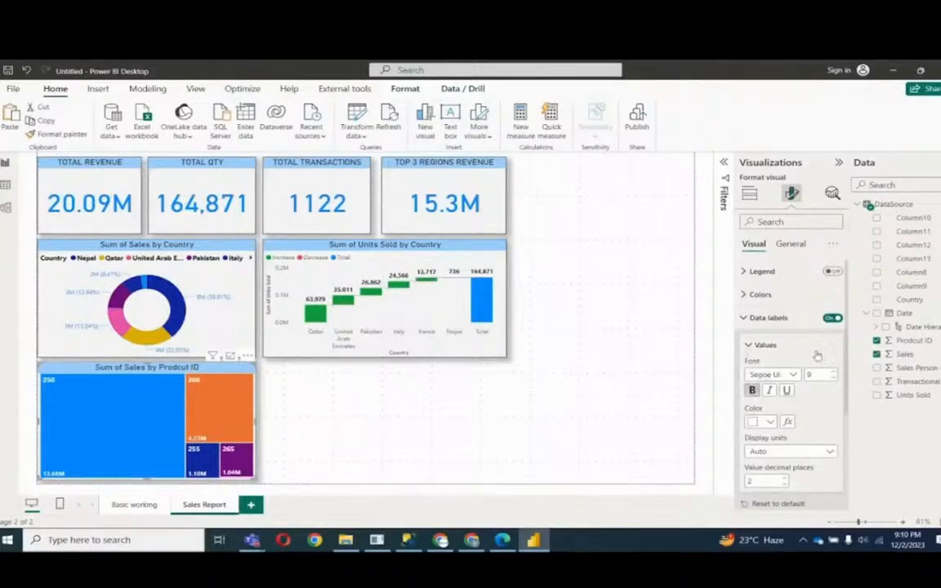
- Format the Sales column as currency with the dollar symbol
{"action": "left_click", "coordinate": [903, 354]}
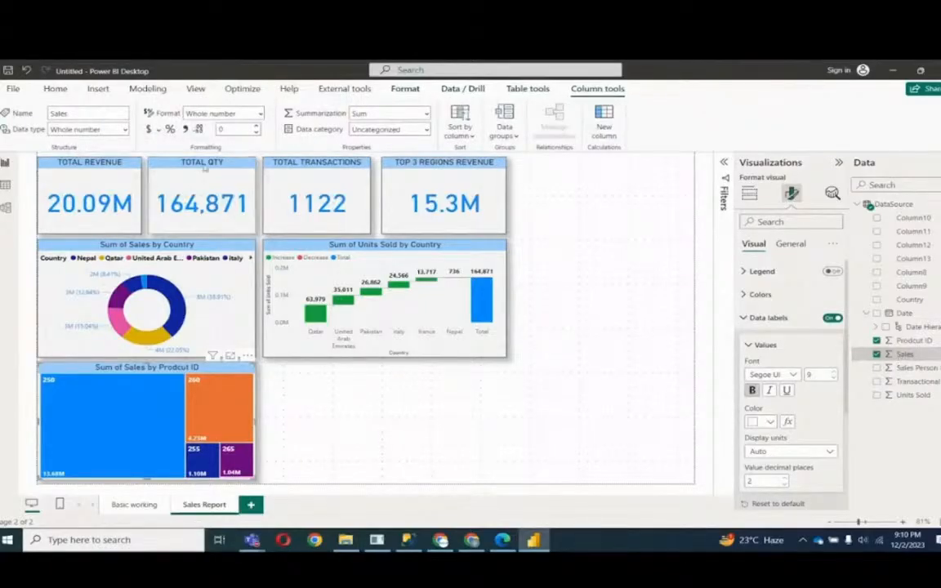
{"action": "left_click", "coordinate": [149, 129]}
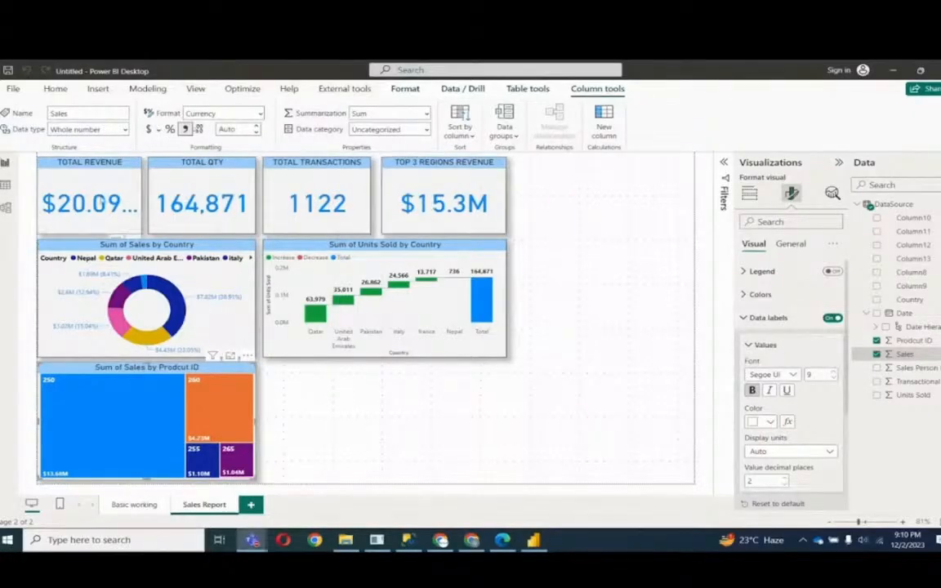
- Reduce the TOTAL REVENUE card's callout font size so the full dollar value fits
{"action": "left_click", "coordinate": [123, 193]}
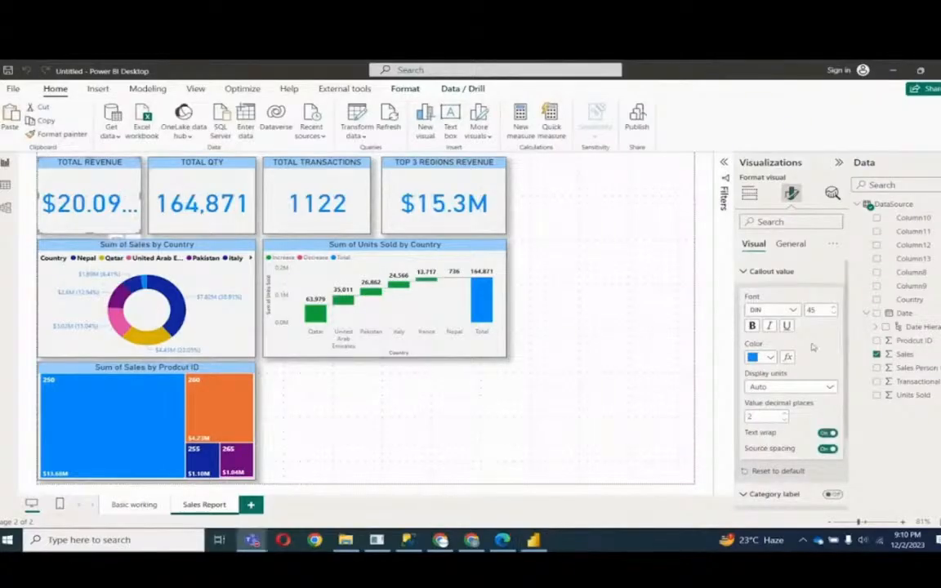
{"action": "left_click", "coordinate": [835, 316]}
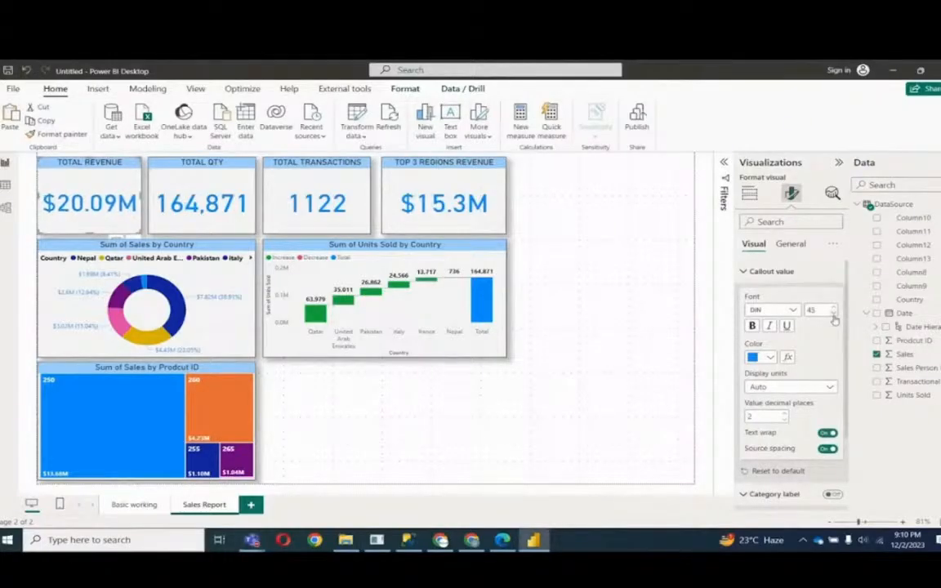
{"action": "left_click", "coordinate": [345, 429]}
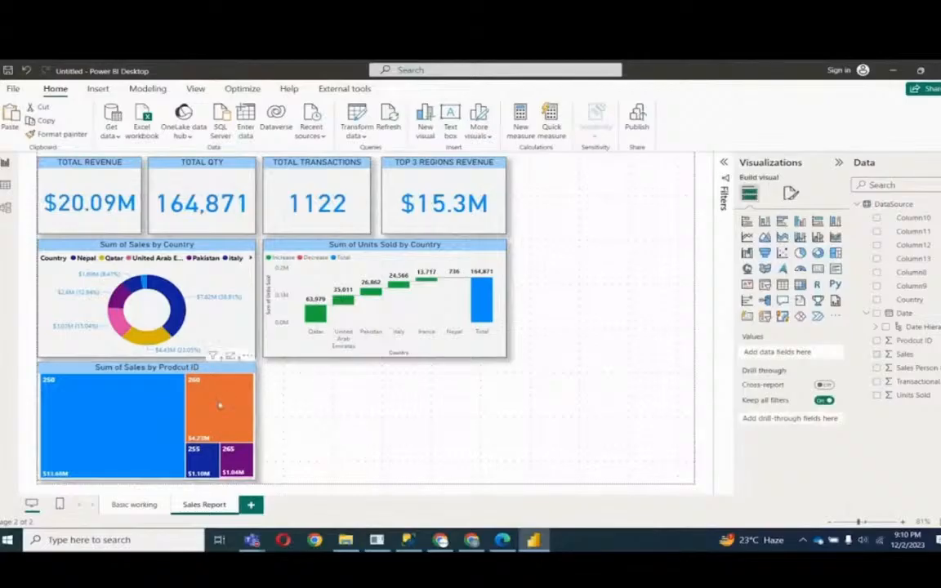
{"action": "mouse_move", "coordinate": [216, 401]}
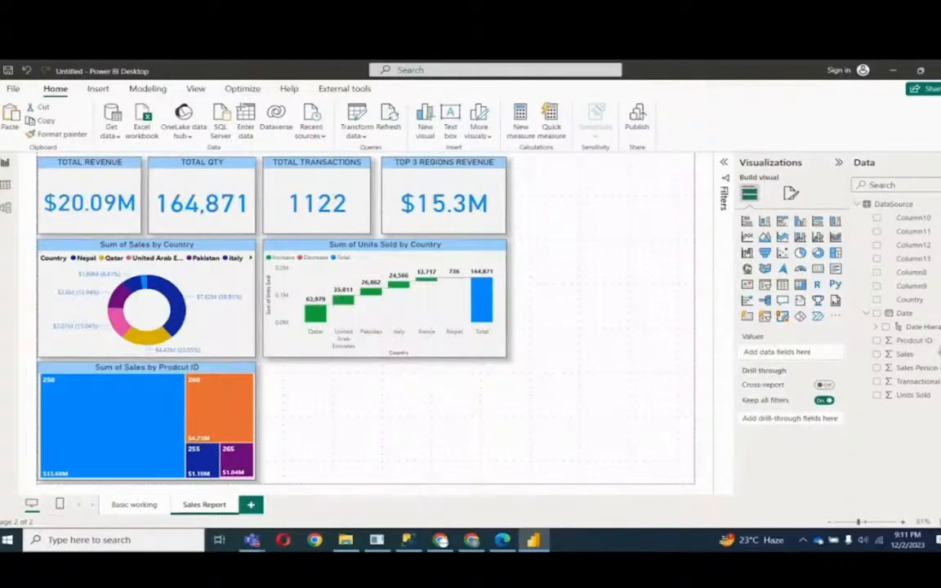
- Review the format settings of the Sales, Units Sold and Prodcut ID columns
{"action": "left_click", "coordinate": [904, 354]}
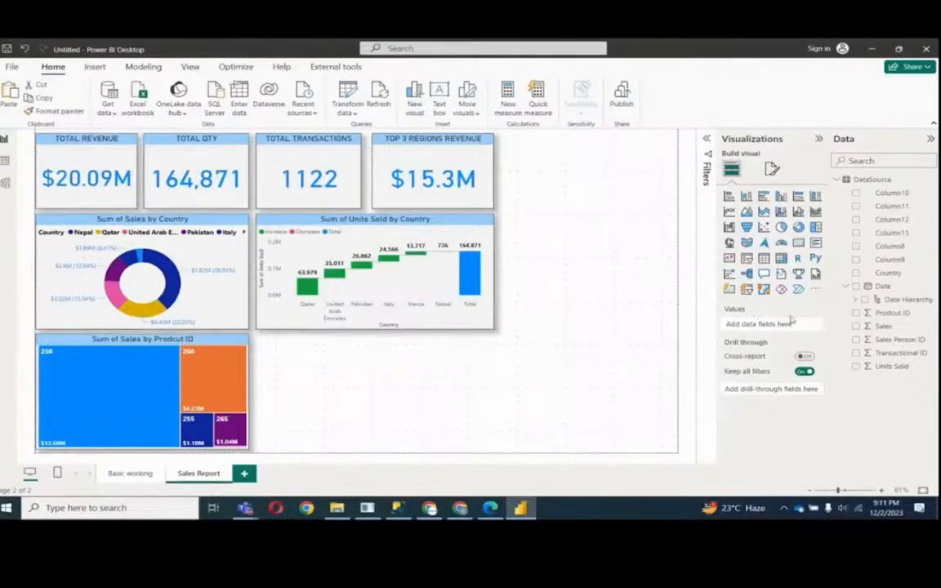
{"action": "left_click", "coordinate": [885, 326]}
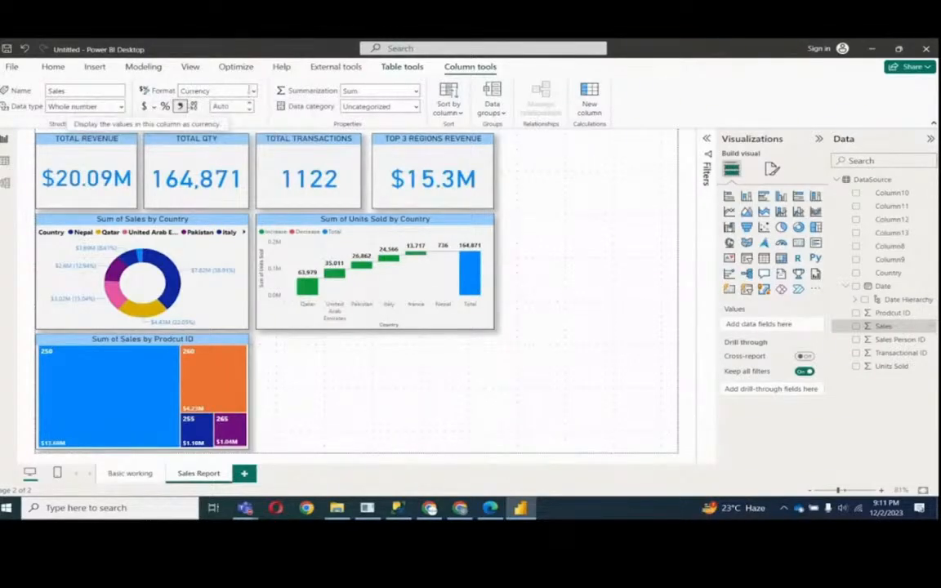
{"action": "left_click", "coordinate": [220, 90]}
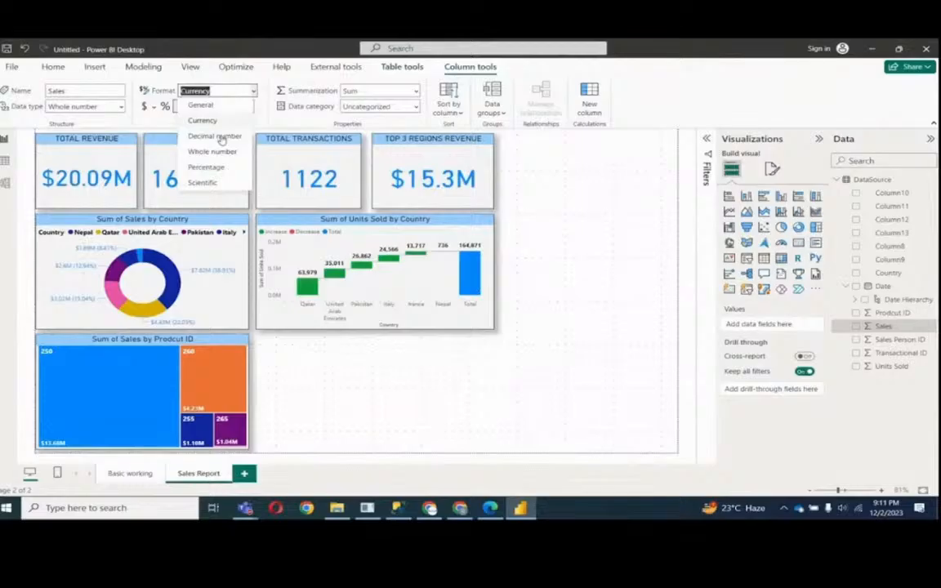
{"action": "left_click", "coordinate": [398, 361]}
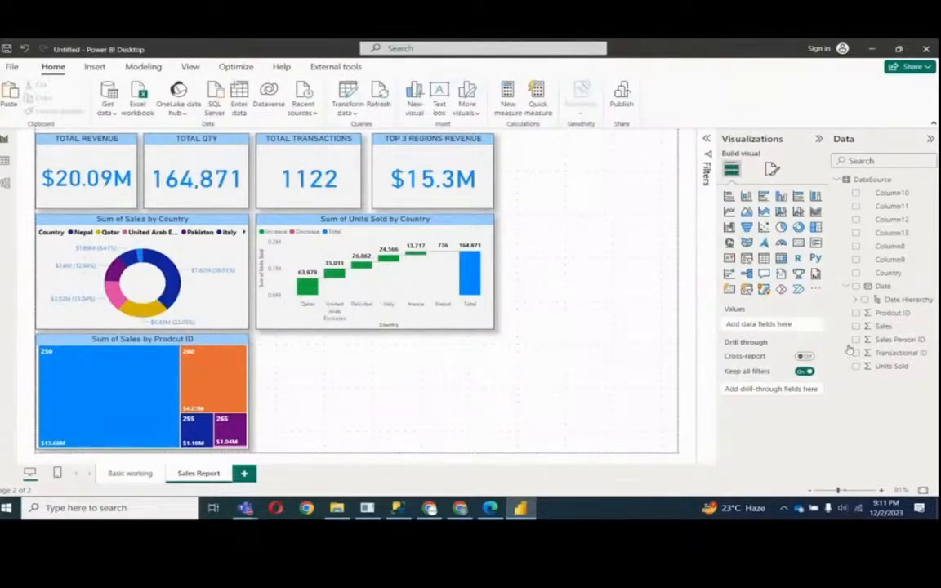
{"action": "left_click", "coordinate": [888, 367]}
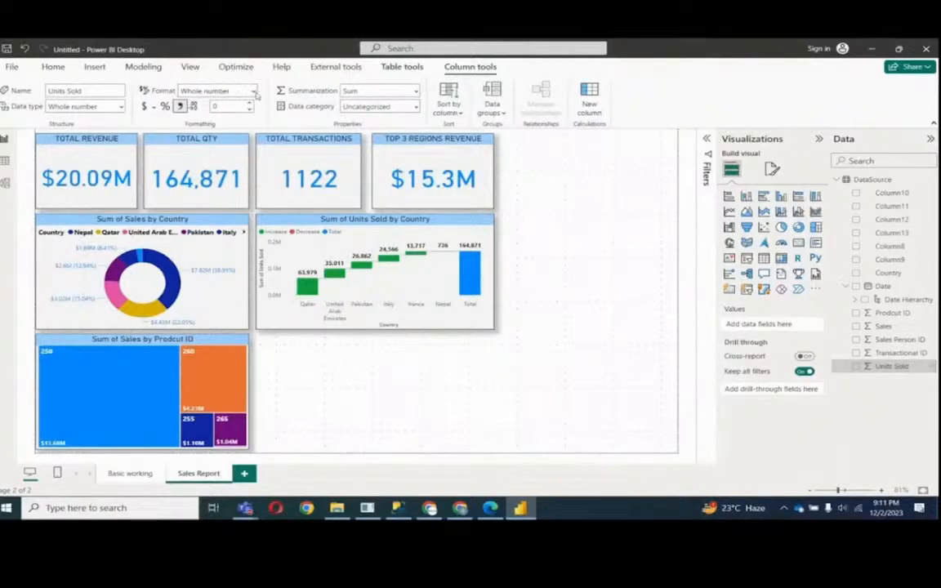
{"action": "left_click", "coordinate": [254, 93]}
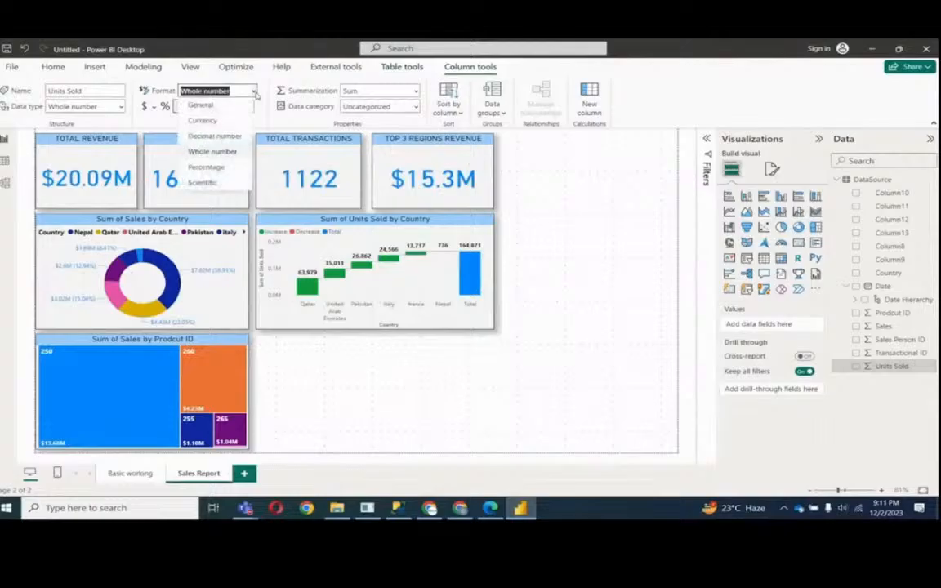
{"action": "left_click", "coordinate": [254, 92]}
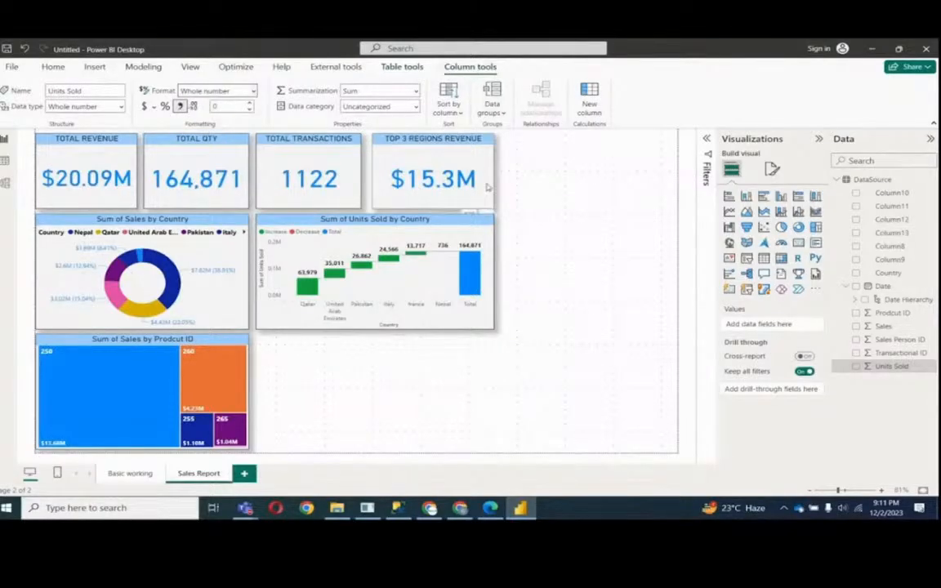
{"action": "left_click", "coordinate": [539, 315]}
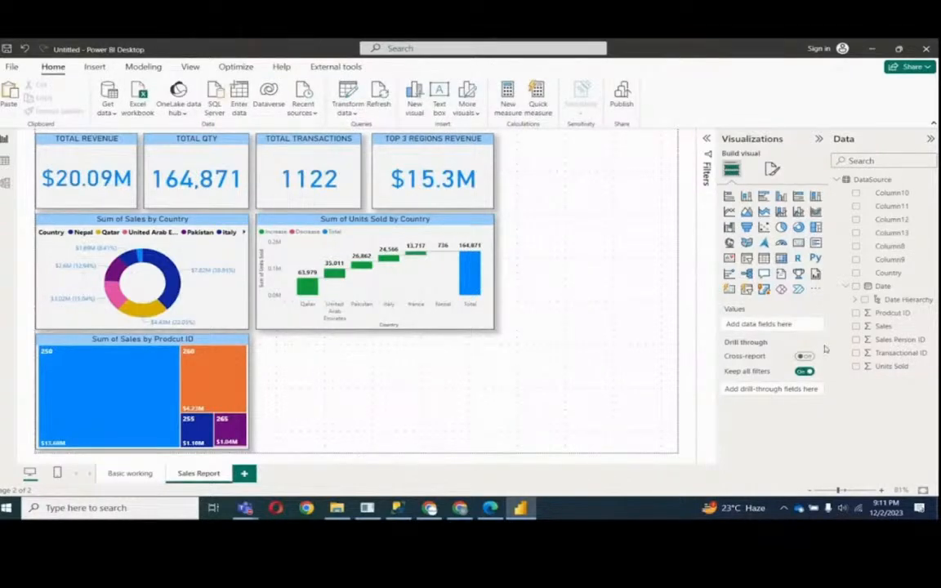
{"action": "left_click", "coordinate": [893, 314]}
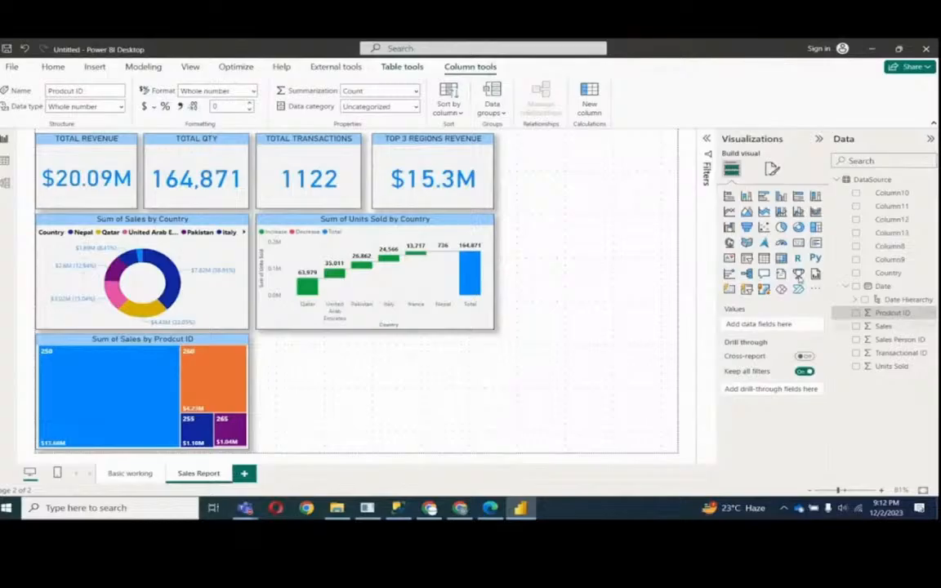
{"action": "left_click", "coordinate": [551, 380]}
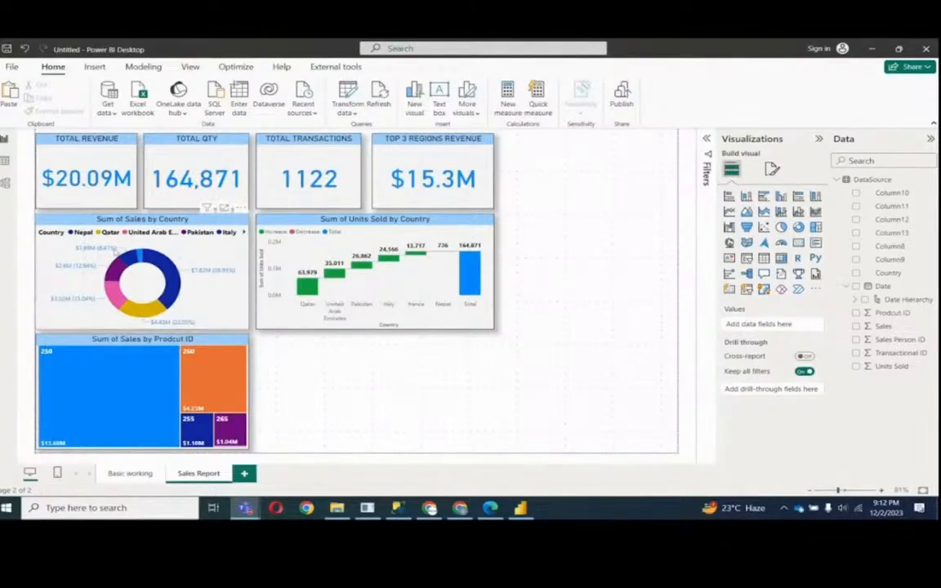
- Add a Country slicer, place it in the report page's upper-right corner and narrow it to fit beside the cards
{"action": "mouse_move", "coordinate": [116, 254]}
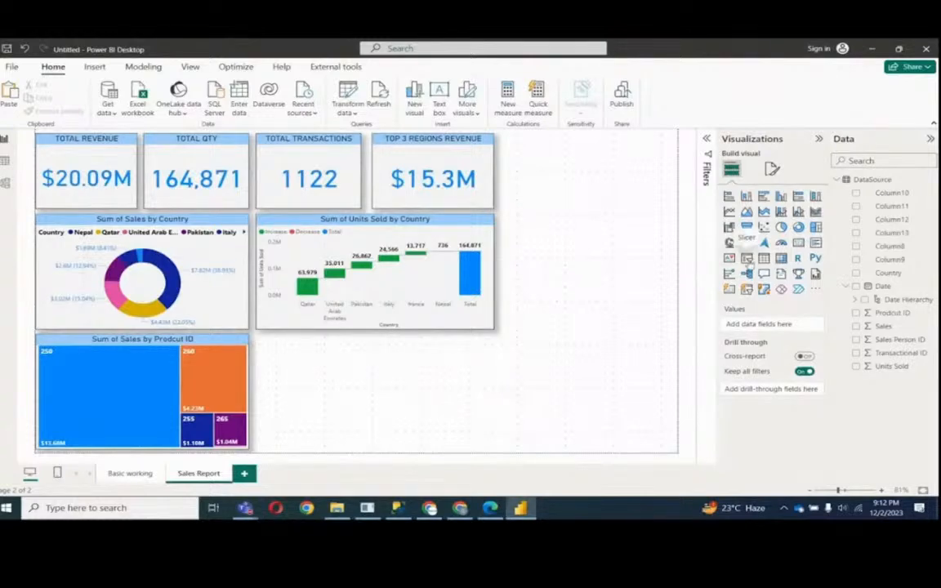
{"action": "left_click", "coordinate": [748, 258]}
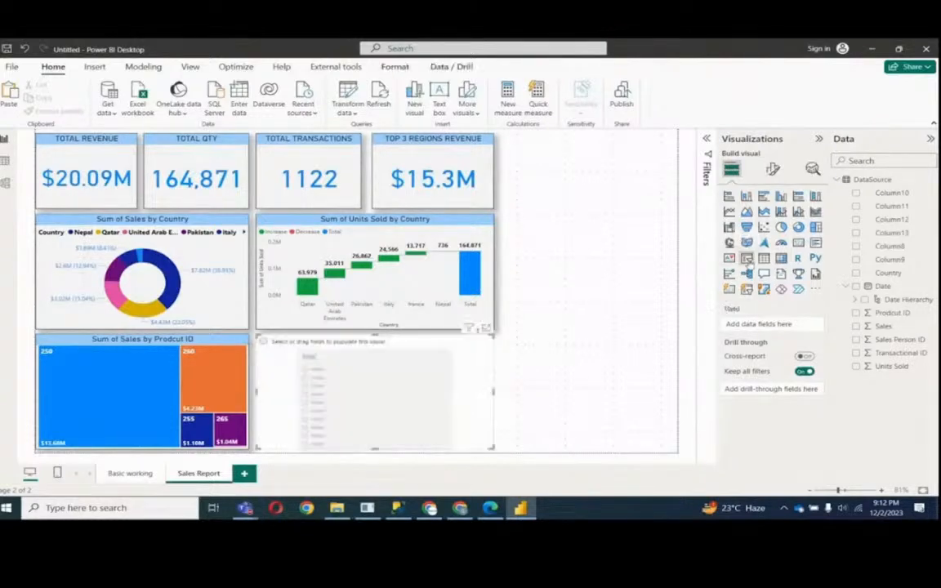
{"action": "left_click_drag", "start_coordinate": [448, 370], "coordinate": [631, 215]}
{"action": "left_click", "coordinate": [524, 355]}
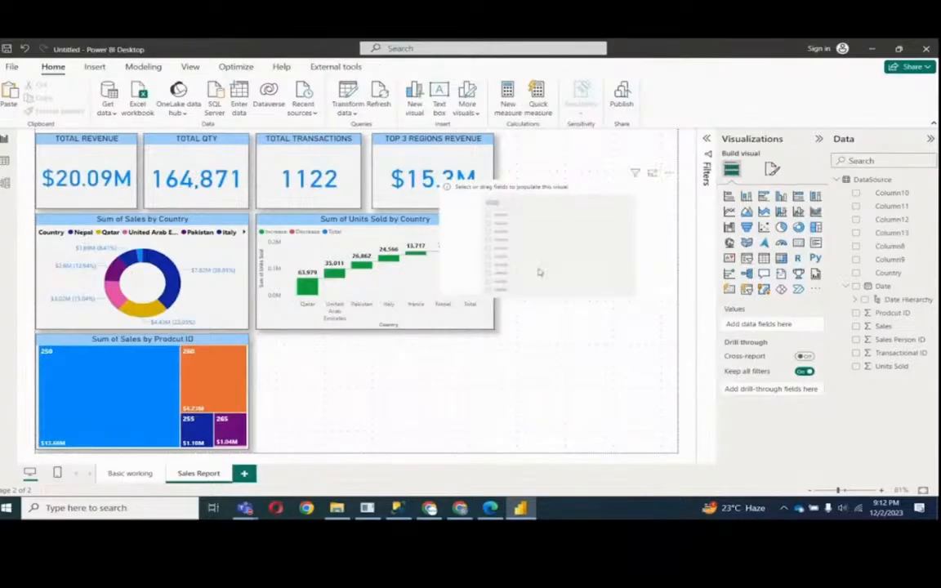
{"action": "left_click_drag", "start_coordinate": [539, 273], "coordinate": [576, 195]}
{"action": "left_click_drag", "start_coordinate": [441, 189], "coordinate": [533, 191]}
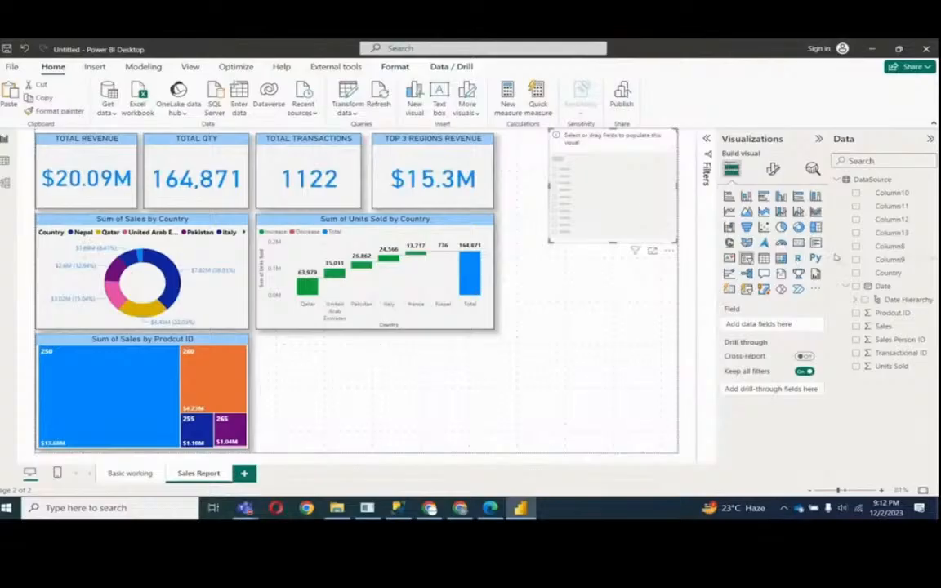
{"action": "left_click", "coordinate": [855, 273]}
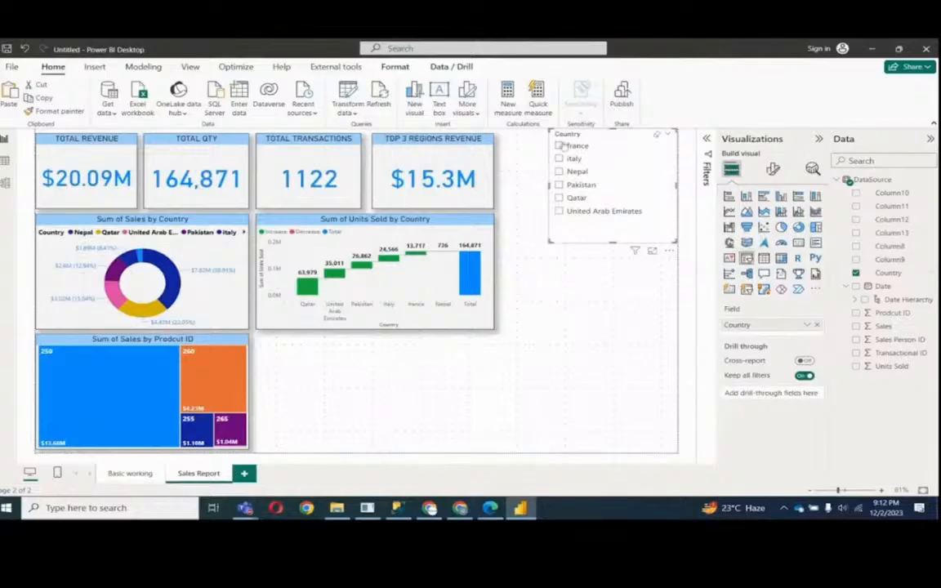
- Set the Country slicer's style to Dropdown, reduce its height and check its list of countries
{"action": "left_click", "coordinate": [775, 170]}
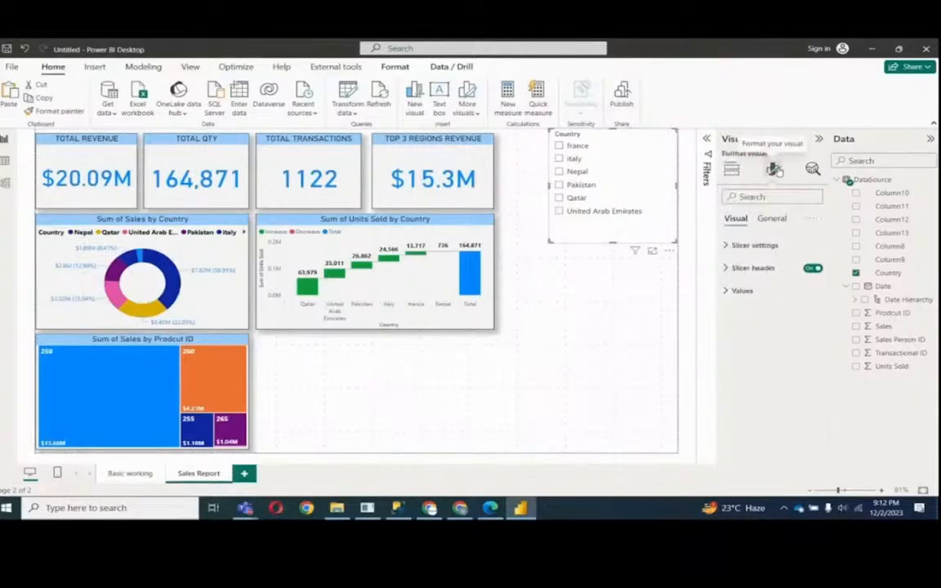
{"action": "left_click", "coordinate": [758, 246]}
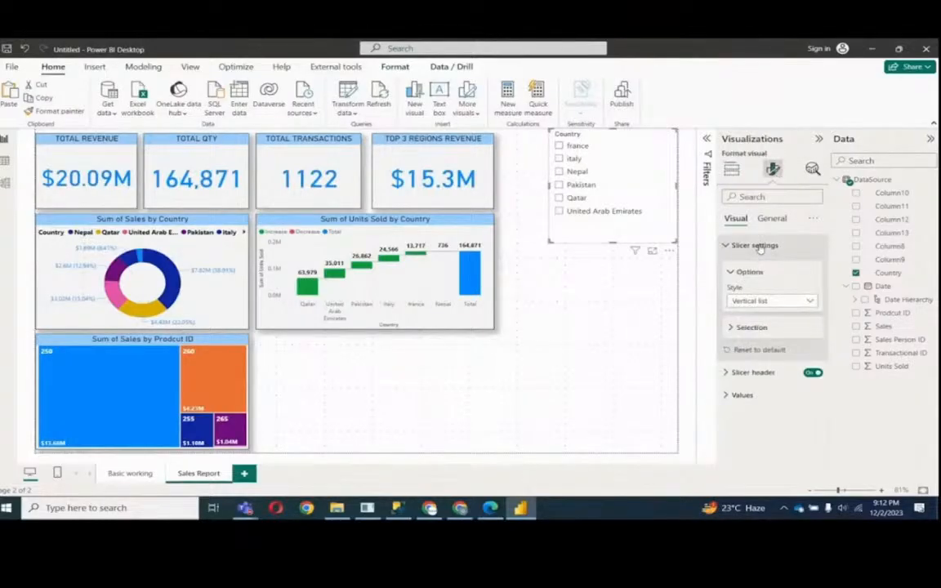
{"action": "left_click", "coordinate": [765, 301]}
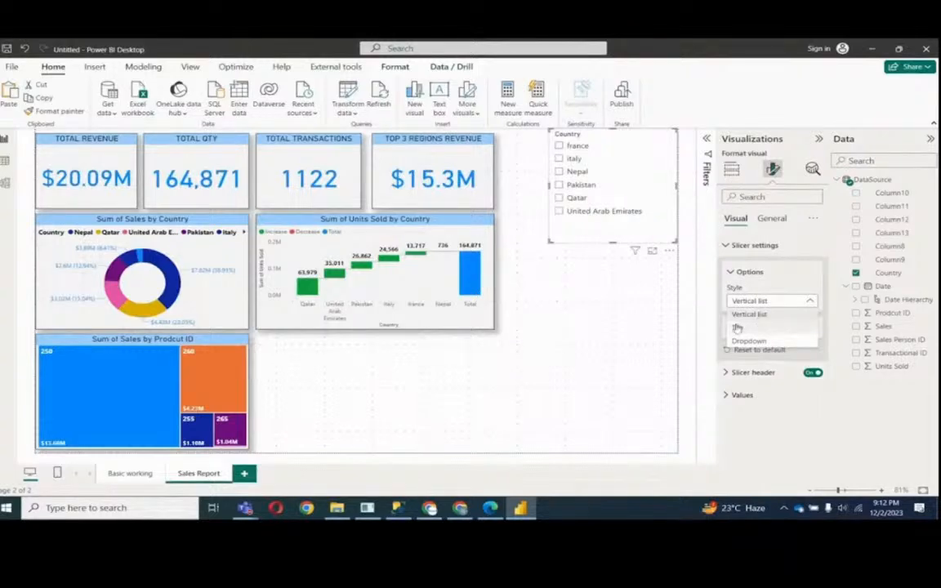
{"action": "left_click", "coordinate": [742, 327]}
{"action": "left_click", "coordinate": [741, 301]}
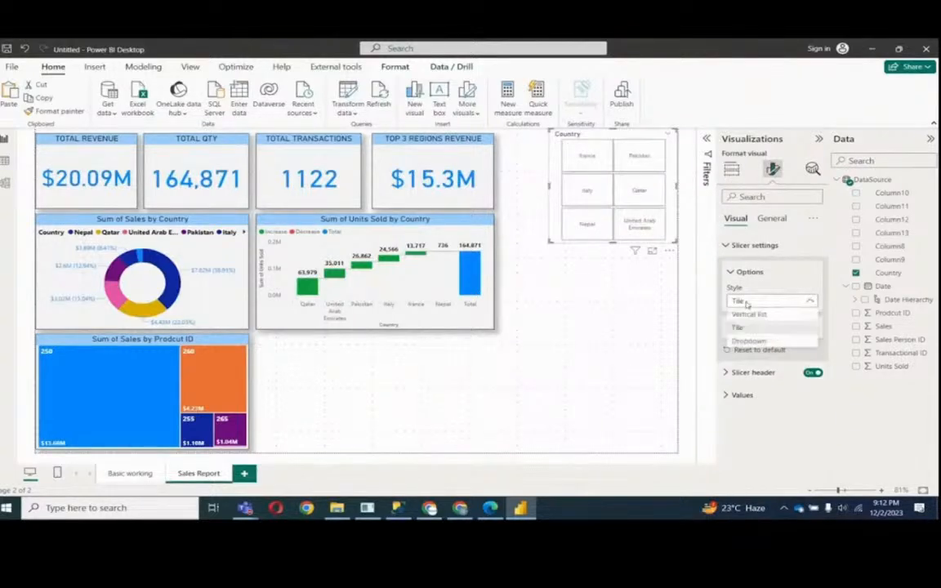
{"action": "left_click", "coordinate": [747, 340]}
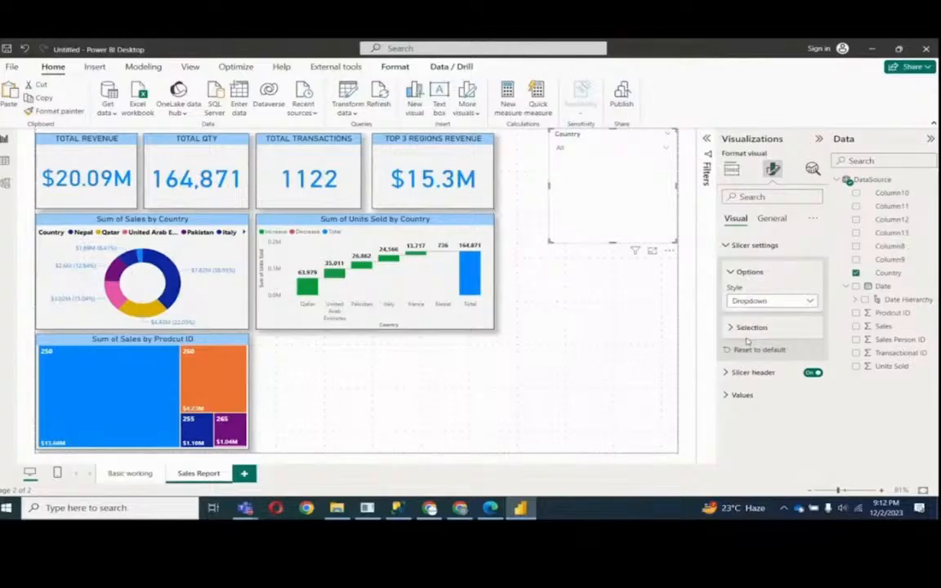
{"action": "left_click_drag", "start_coordinate": [611, 242], "coordinate": [614, 175]}
{"action": "left_click", "coordinate": [616, 149]}
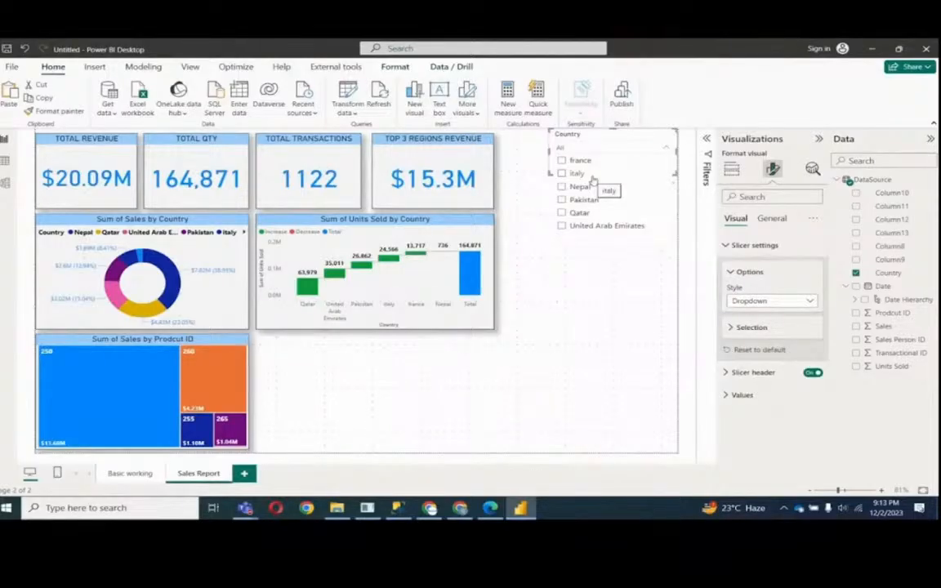
{"action": "left_click", "coordinate": [590, 279]}
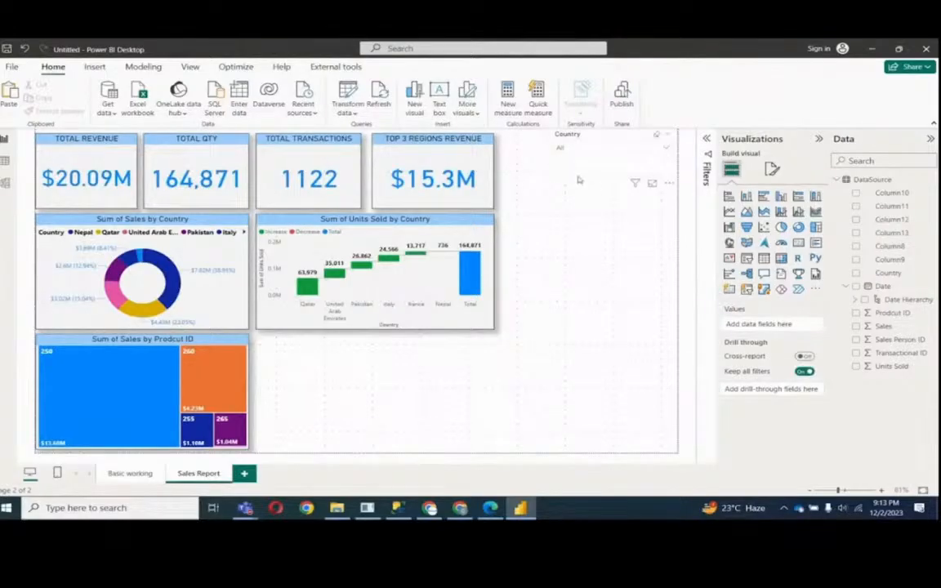
- Copy the TOP 3 REGIONS REVENUE card's formatting onto the Country slicer
{"action": "left_click", "coordinate": [521, 157]}
{"action": "left_click", "coordinate": [381, 165]}
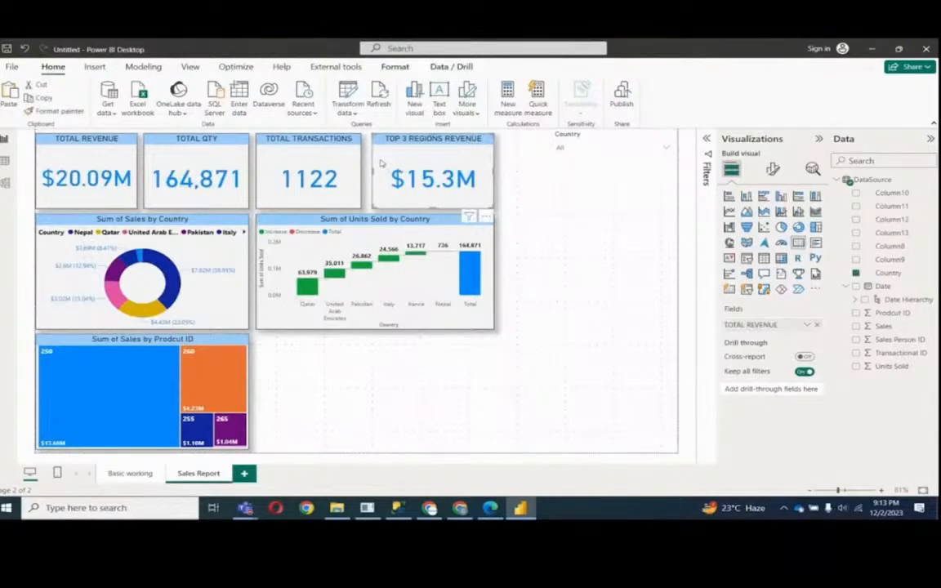
{"action": "left_click", "coordinate": [54, 111]}
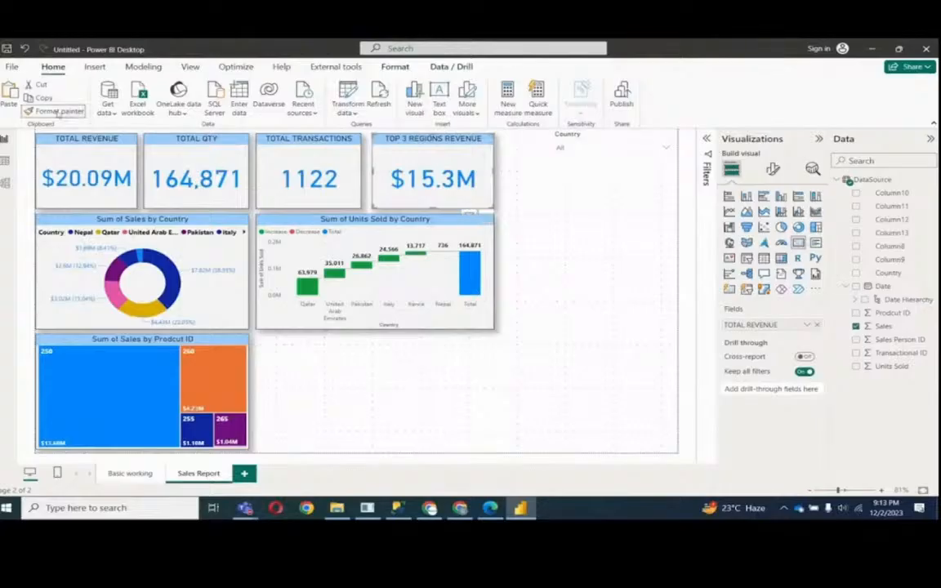
{"action": "left_click", "coordinate": [572, 159]}
- Test the Country slicer by filtering the report to Nepal, france and Italy, and clear the selection
{"action": "left_click", "coordinate": [579, 187]}
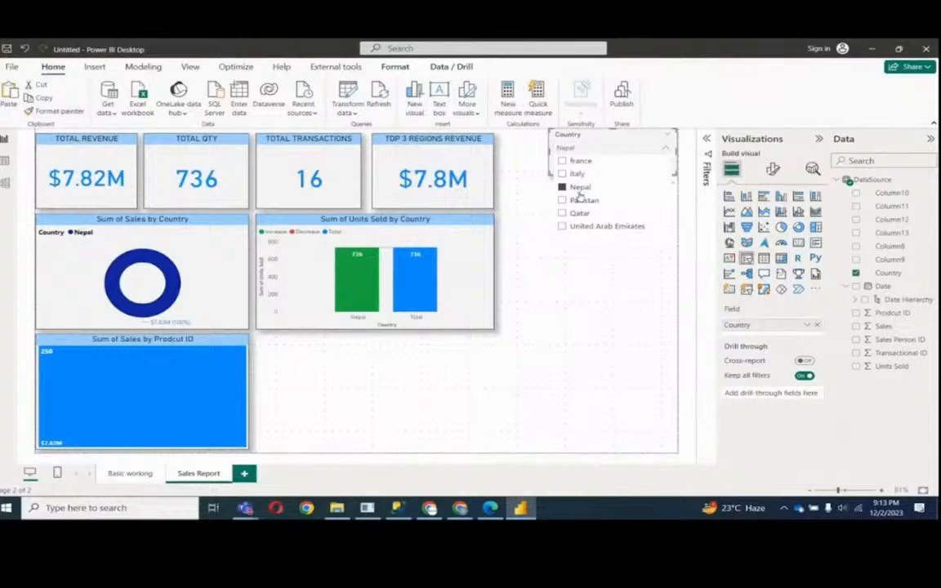
{"action": "left_click", "coordinate": [578, 188]}
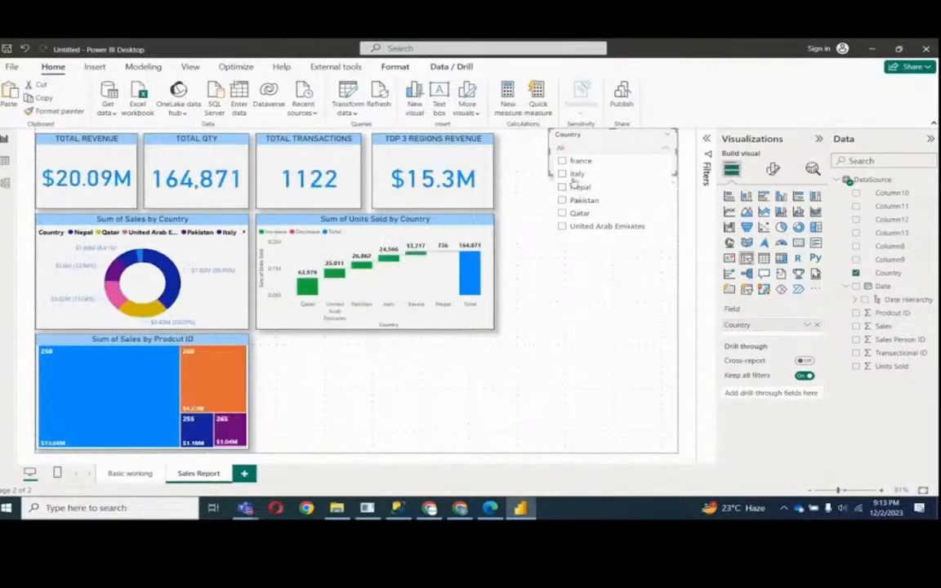
{"action": "left_click", "coordinate": [574, 162]}
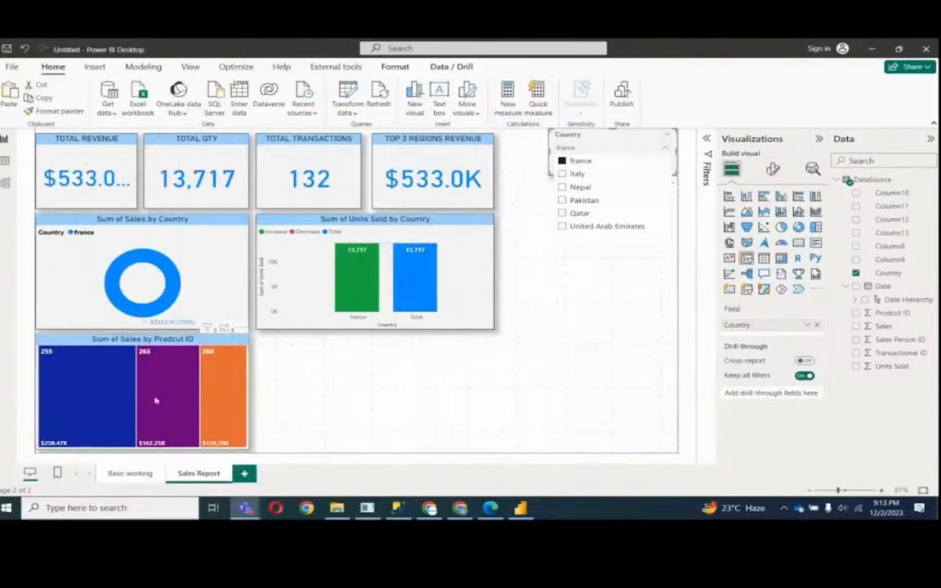
{"action": "mouse_move", "coordinate": [154, 393]}
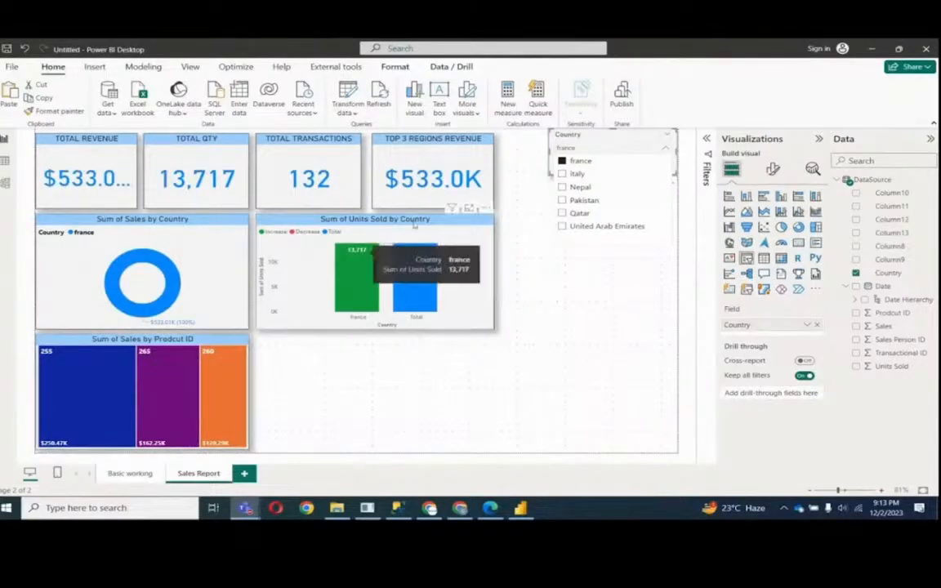
{"action": "left_click", "coordinate": [562, 173]}
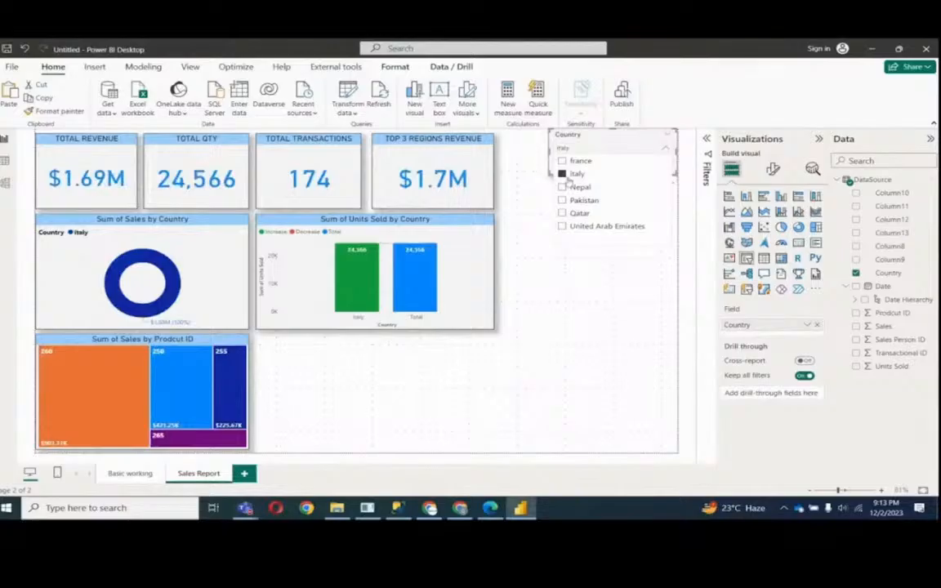
{"action": "left_click", "coordinate": [562, 187]}
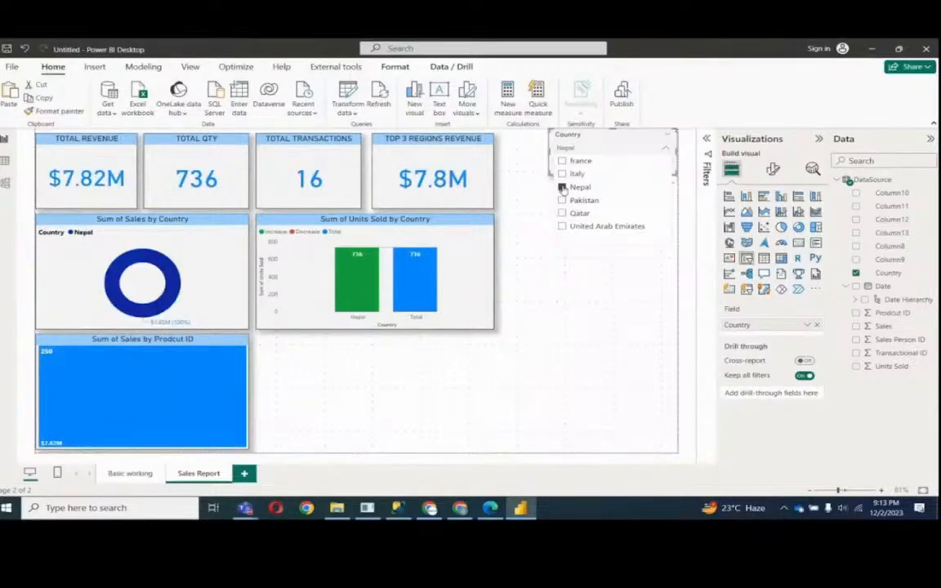
{"action": "left_click", "coordinate": [562, 188]}
{"action": "left_click", "coordinate": [544, 195]}
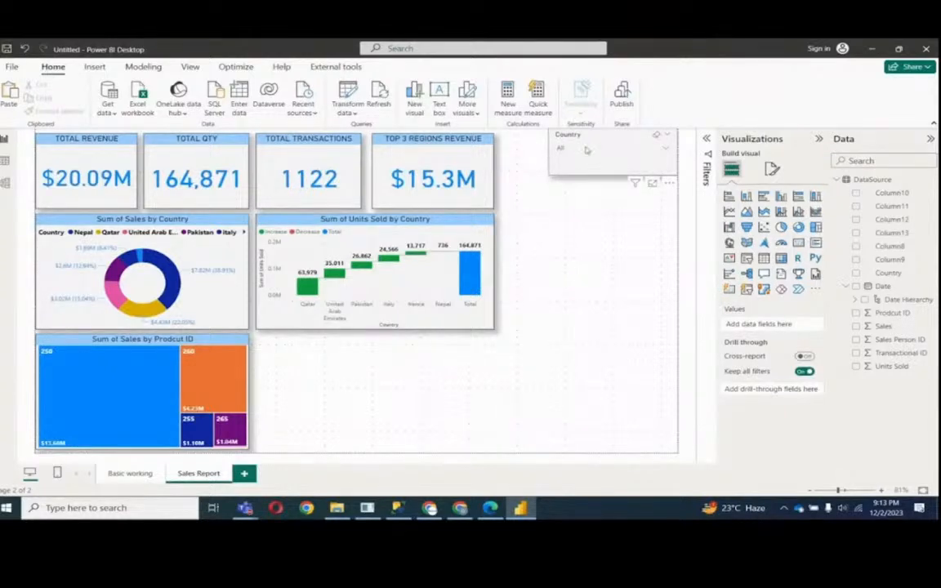
- Filter the report to Qatar with the Country slicer and expand the page-level and report-level filter options
{"action": "left_click", "coordinate": [563, 151]}
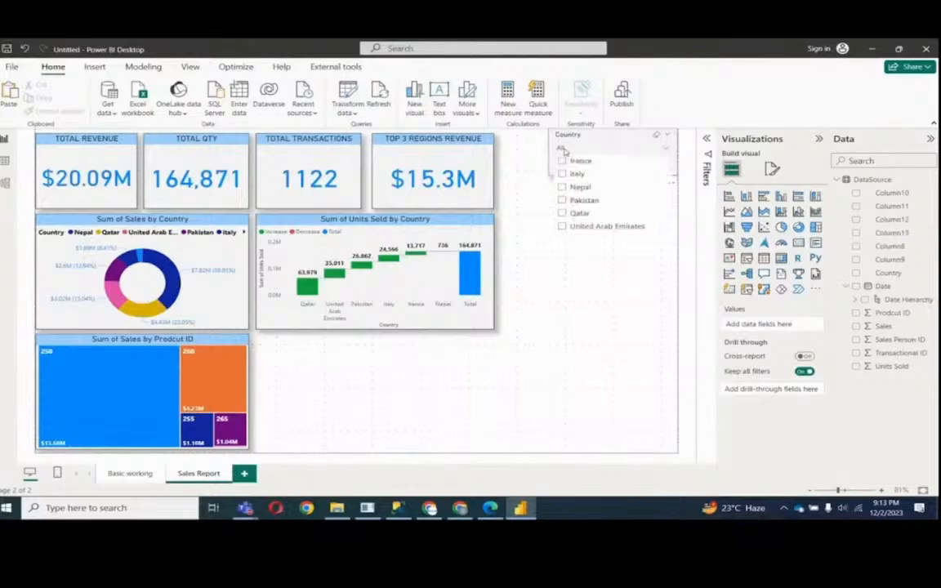
{"action": "left_click", "coordinate": [562, 213]}
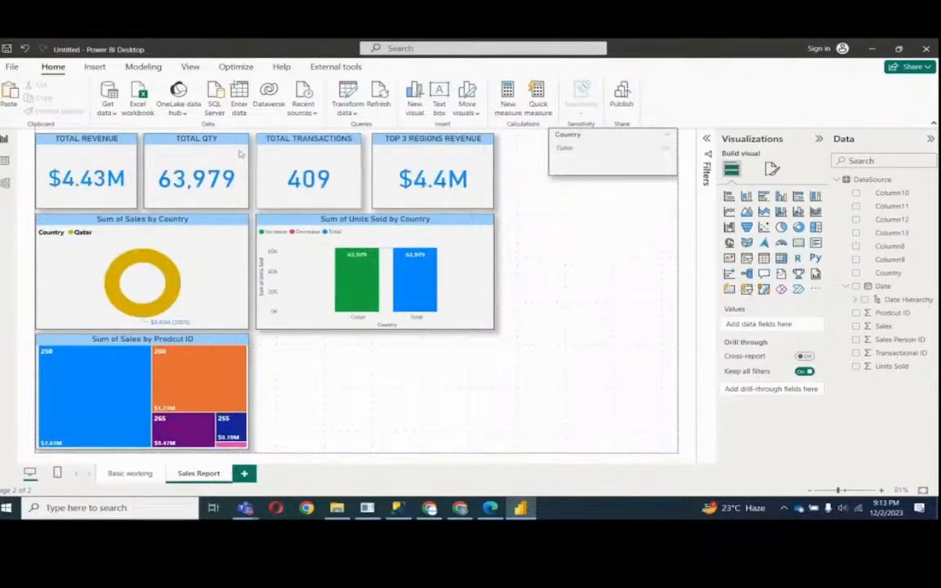
{"action": "mouse_move", "coordinate": [111, 217]}
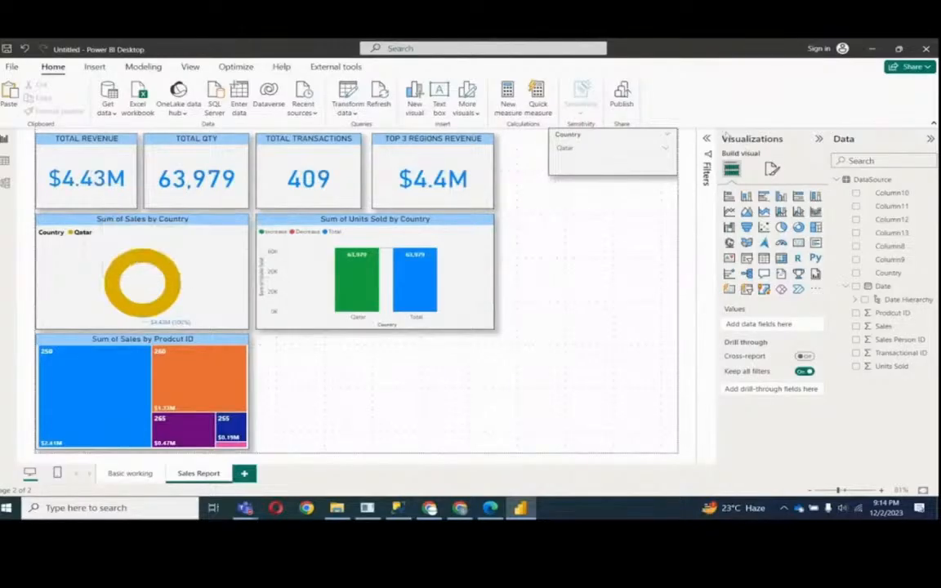
{"action": "left_click", "coordinate": [709, 139]}
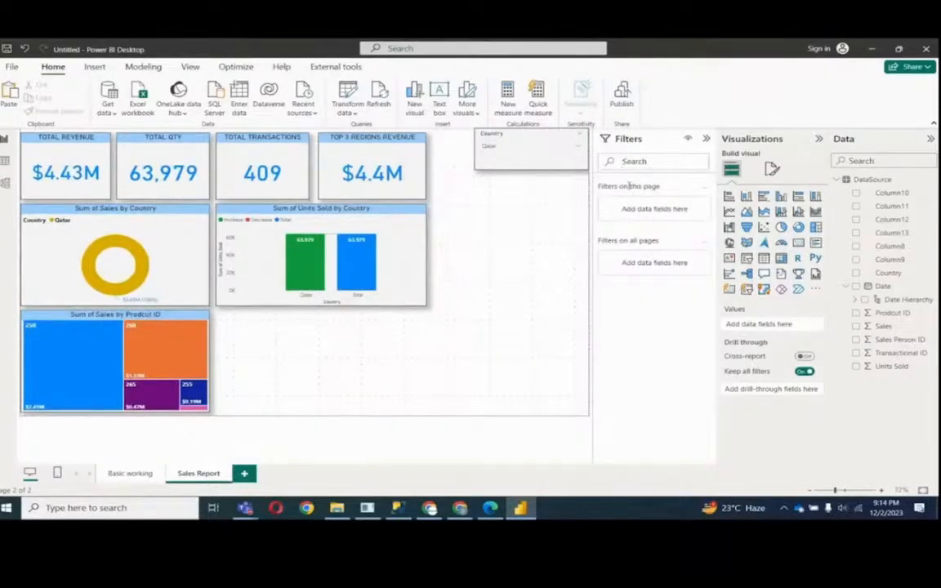
- Clear the Qatar selection from the Country slicer and collapse the filter options
{"action": "mouse_move", "coordinate": [598, 122]}
{"action": "left_mouse_down"}
{"action": "mouse_move", "coordinate": [718, 284]}
{"action": "mouse_move", "coordinate": [732, 288]}
{"action": "left_mouse_up"}
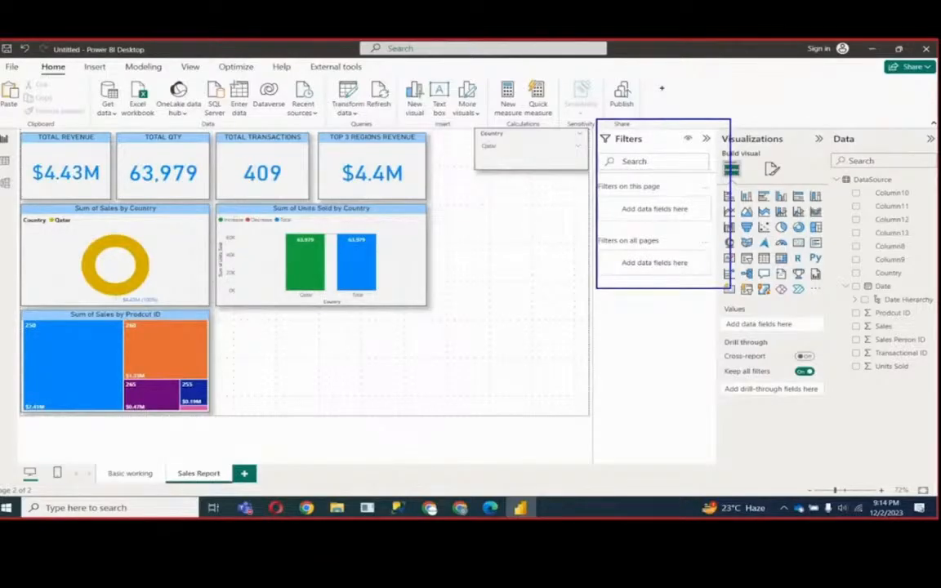
{"action": "key", "text": "Escape"}
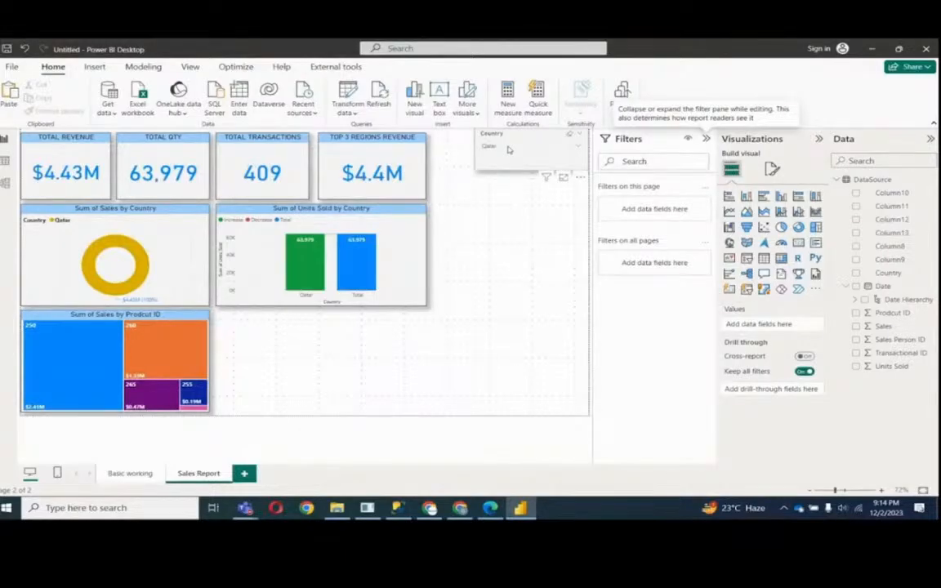
{"action": "left_click", "coordinate": [572, 139]}
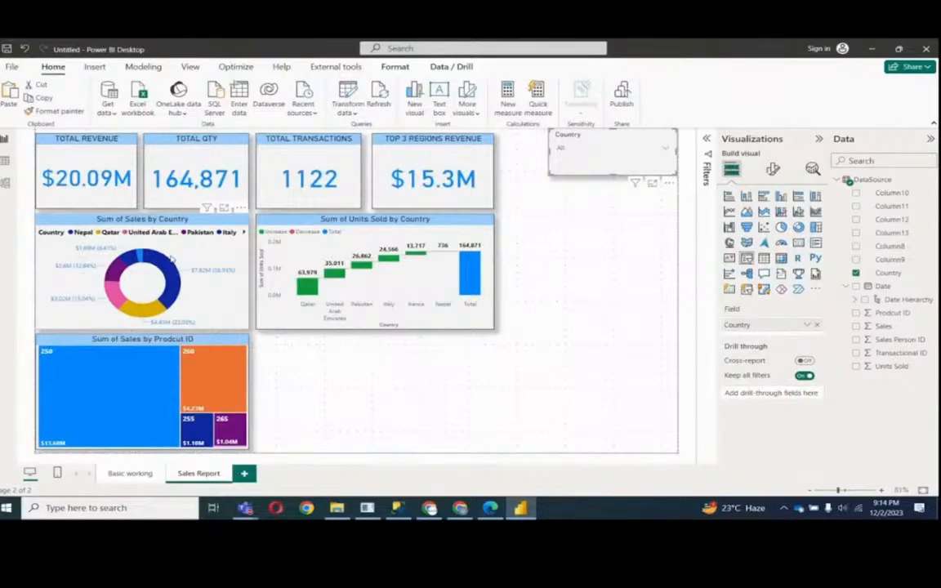
- Test cross-filtering the report by product 260 in the product sales treemap, and clear the selection
{"action": "left_click", "coordinate": [204, 372]}
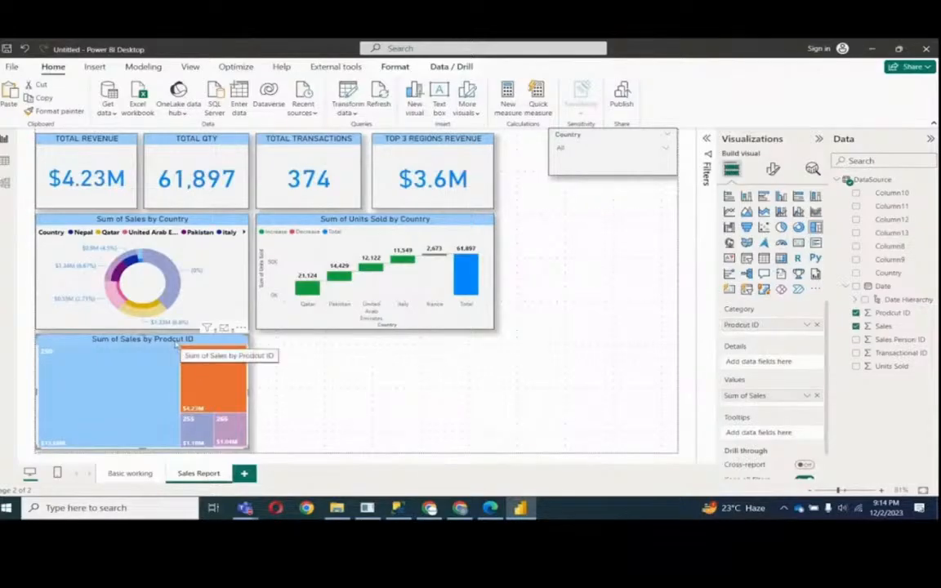
{"action": "mouse_move", "coordinate": [189, 353]}
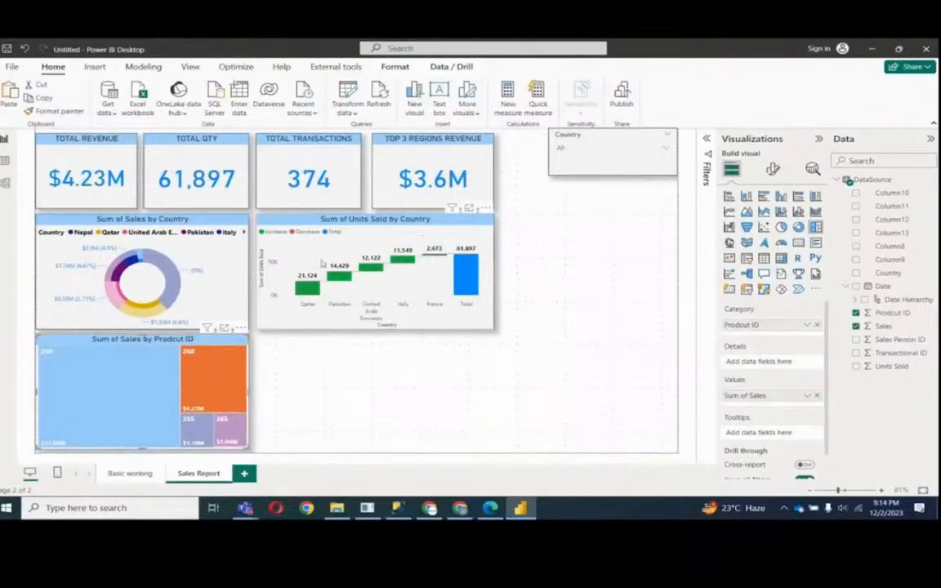
{"action": "left_click", "coordinate": [201, 380]}
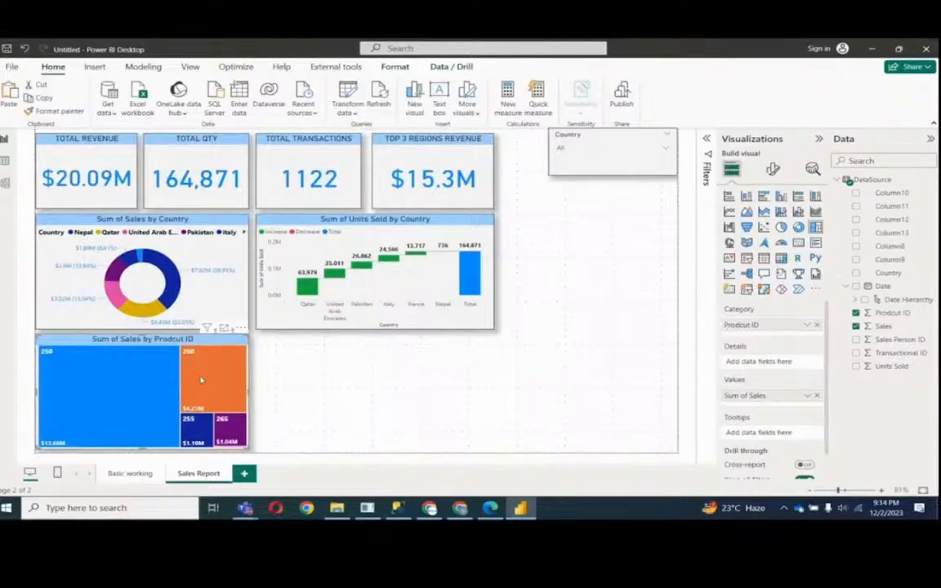
- Test cross-filtering by Pakistan in the units-sold waterfall and in the country sales donut chart, clearing each selection
{"action": "left_click", "coordinate": [362, 265]}
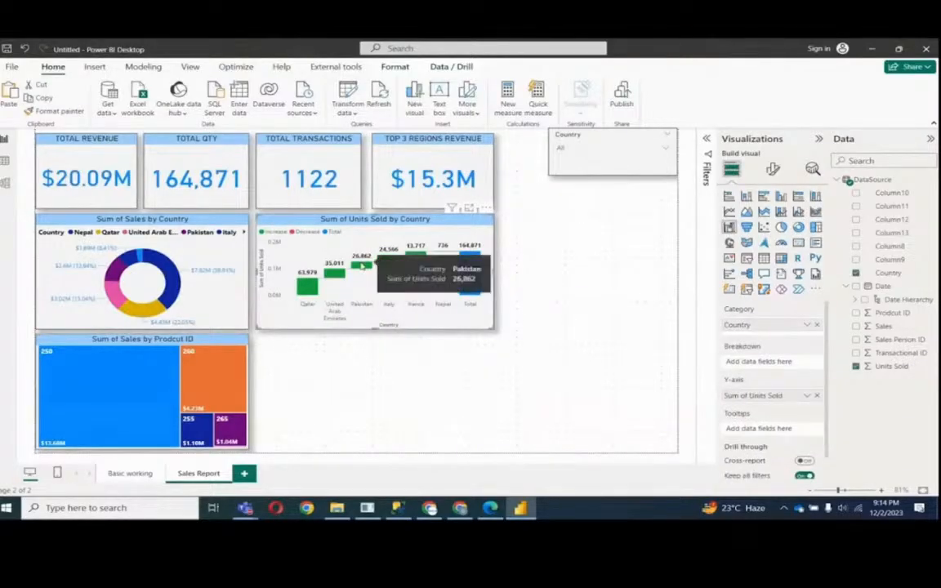
{"action": "left_click", "coordinate": [362, 265]}
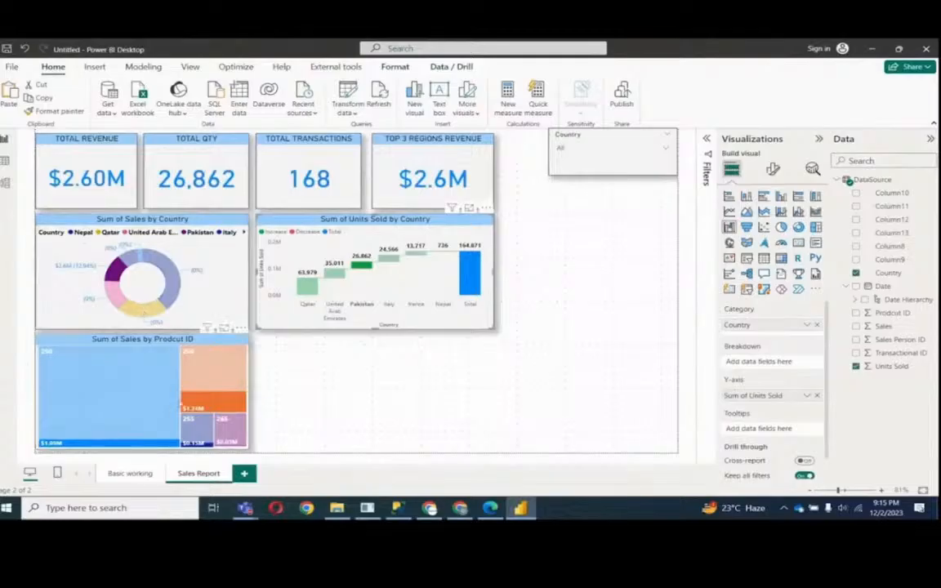
{"action": "left_click", "coordinate": [362, 268]}
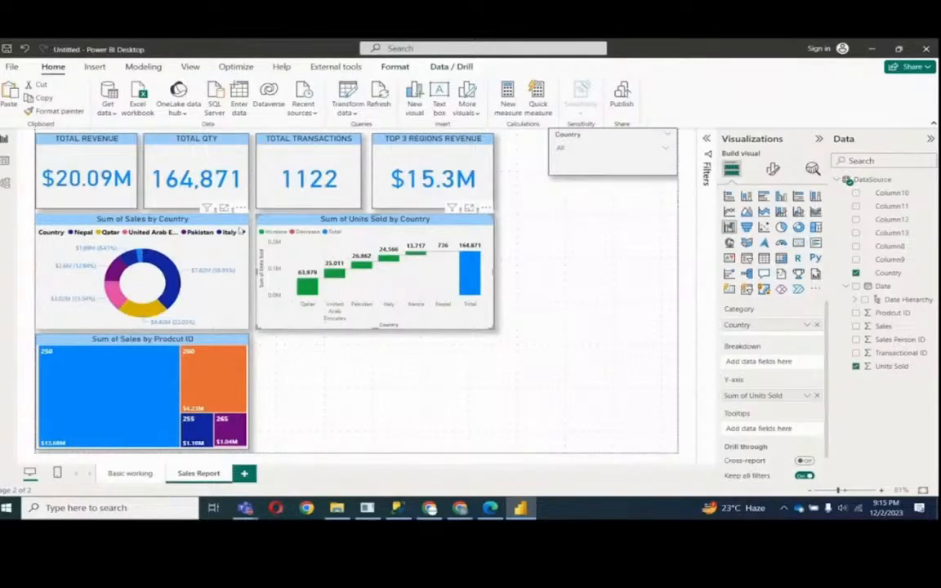
{"action": "left_click", "coordinate": [118, 261]}
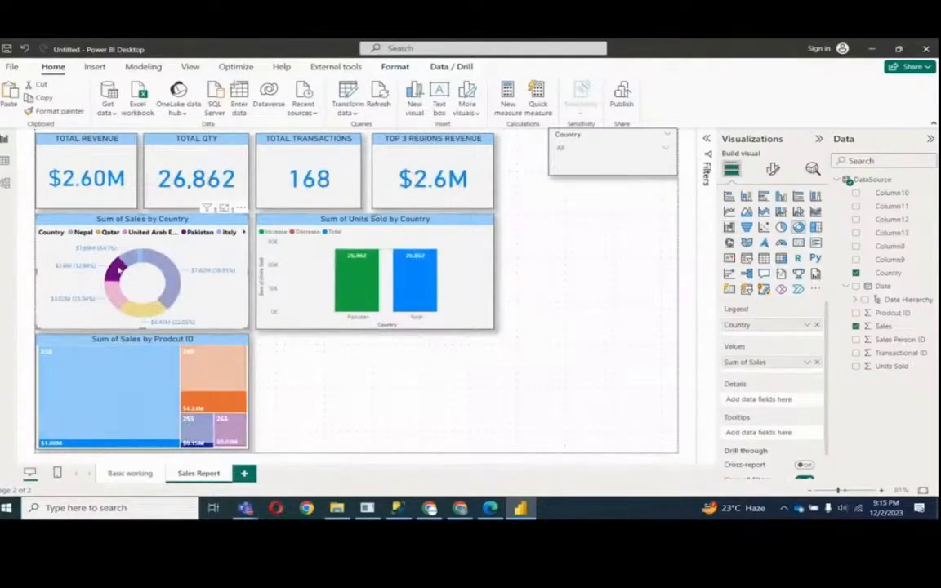
{"action": "left_click", "coordinate": [119, 269]}
{"action": "left_click", "coordinate": [119, 262]}
{"action": "left_click", "coordinate": [120, 261]}
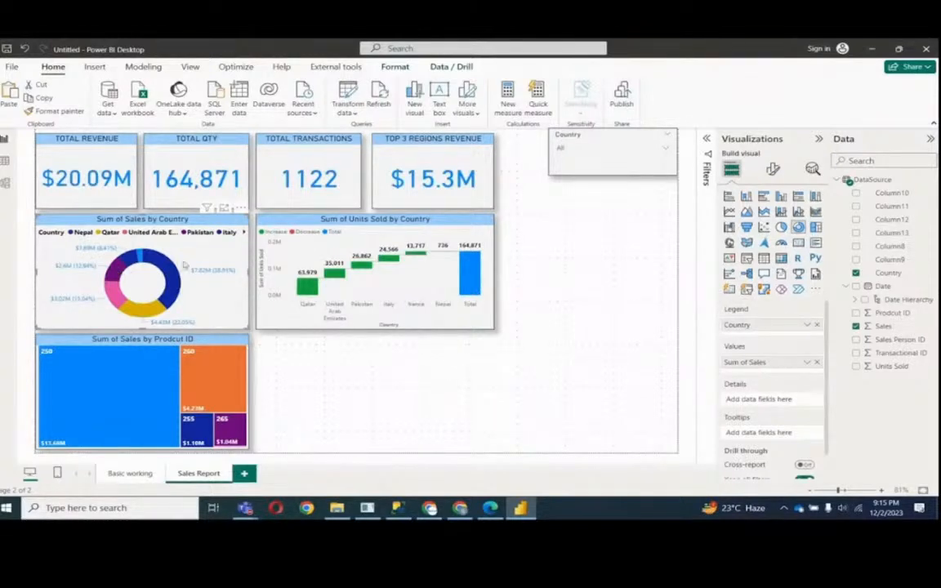
- Check the donut chart's filter options and the Country slicer's list of countries without selecting anything
{"action": "left_click", "coordinate": [705, 139]}
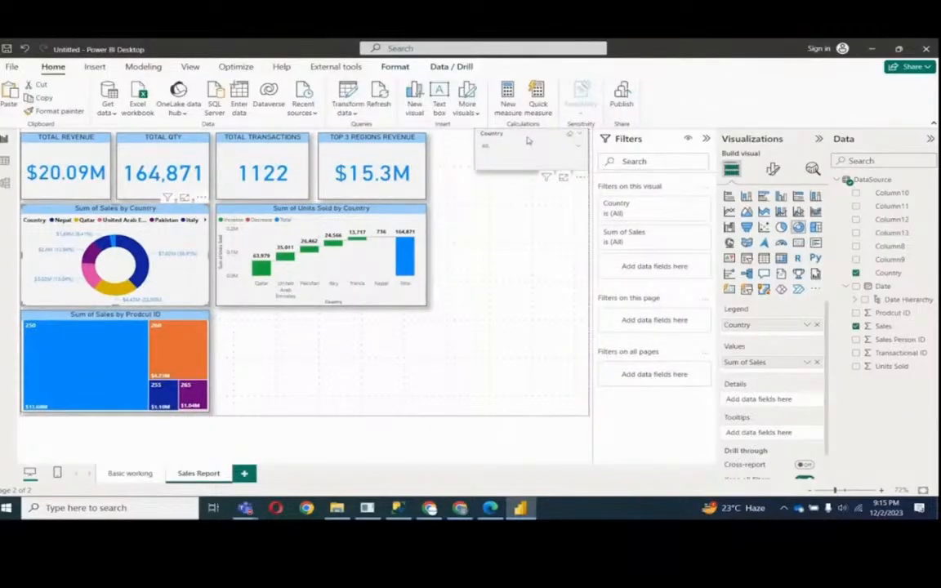
{"action": "left_click", "coordinate": [706, 139]}
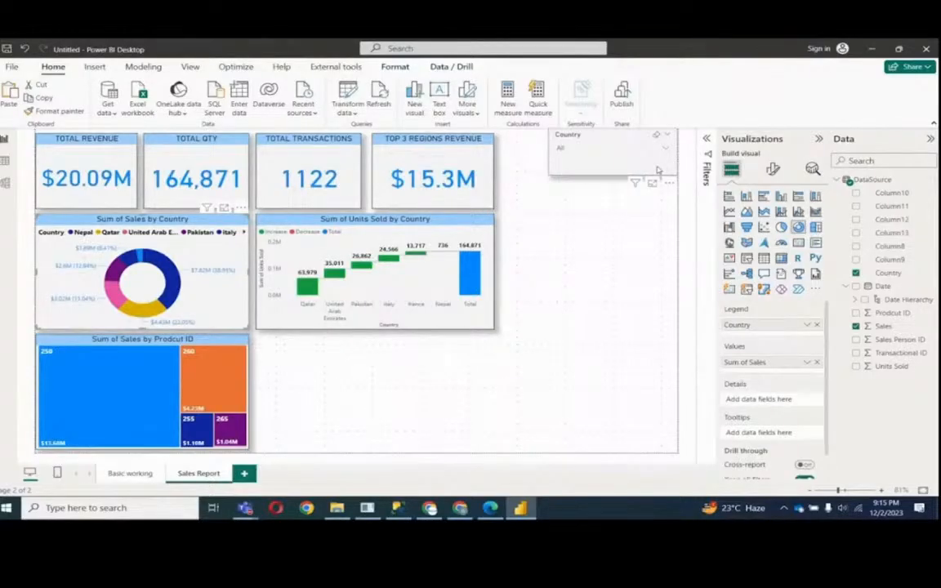
{"action": "left_click", "coordinate": [457, 234]}
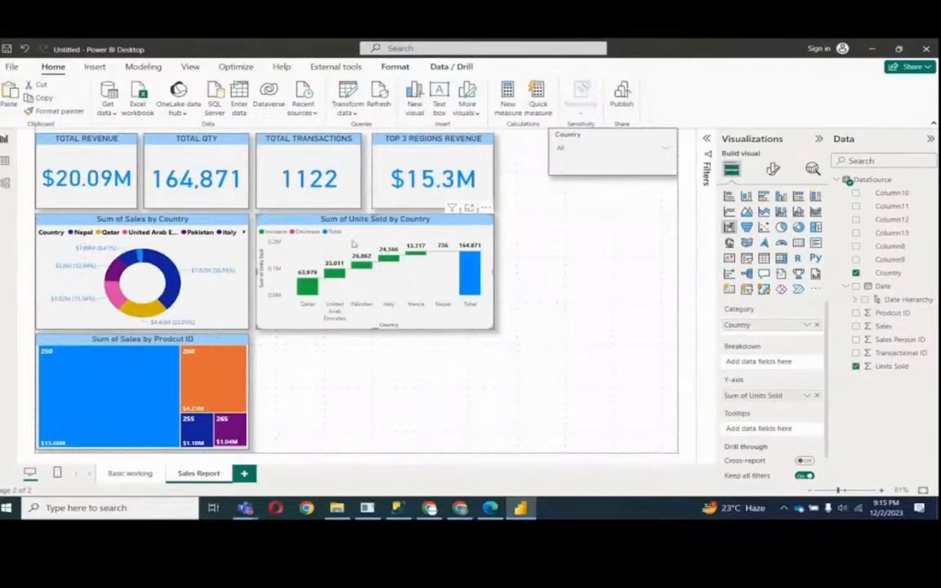
{"action": "left_click", "coordinate": [563, 149]}
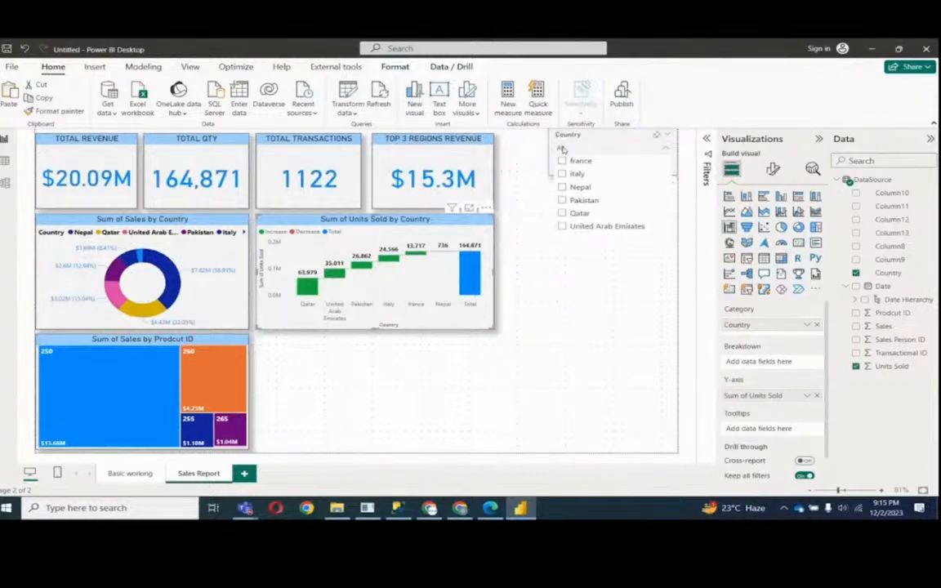
{"action": "left_click", "coordinate": [562, 148]}
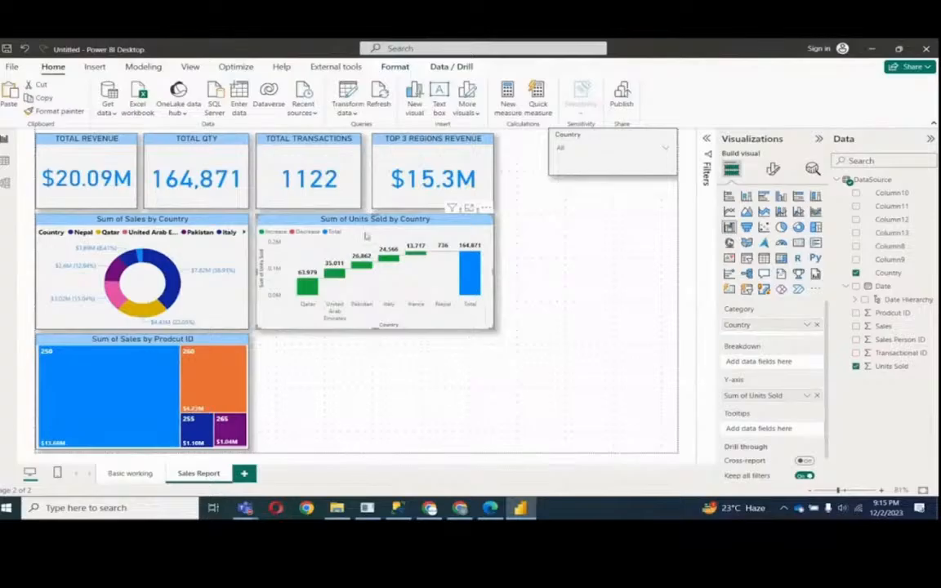
- Filter only the Sum of Units Sold by Country waterfall to Italy, Nepal and Pakistan with a visual-level Country filter
{"action": "left_click", "coordinate": [707, 138]}
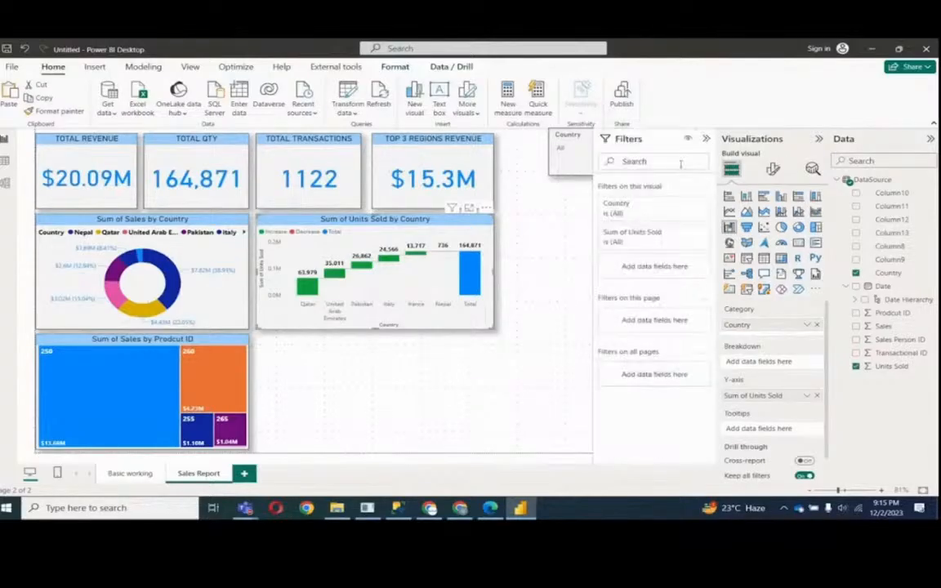
{"action": "left_click", "coordinate": [631, 208]}
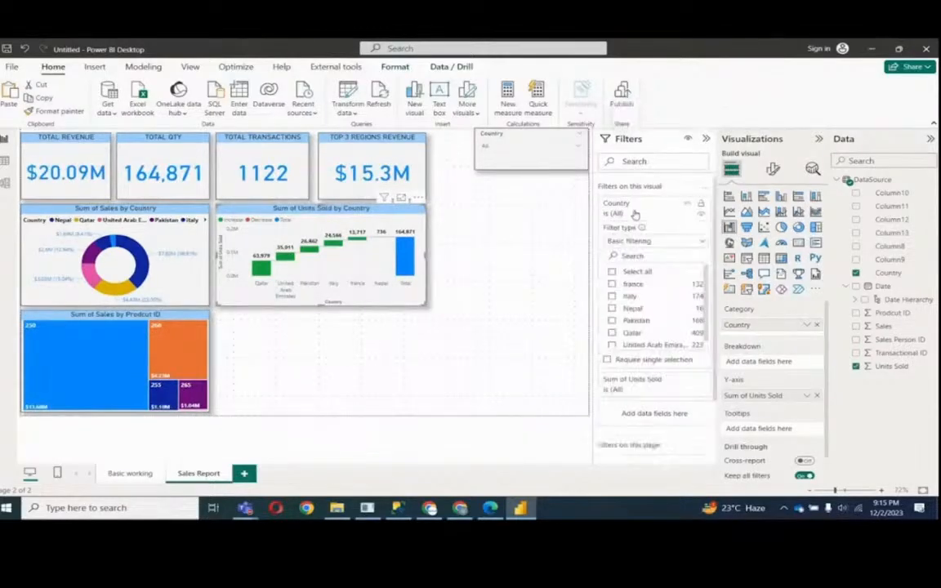
{"action": "left_click", "coordinate": [612, 296]}
{"action": "left_click", "coordinate": [612, 308]}
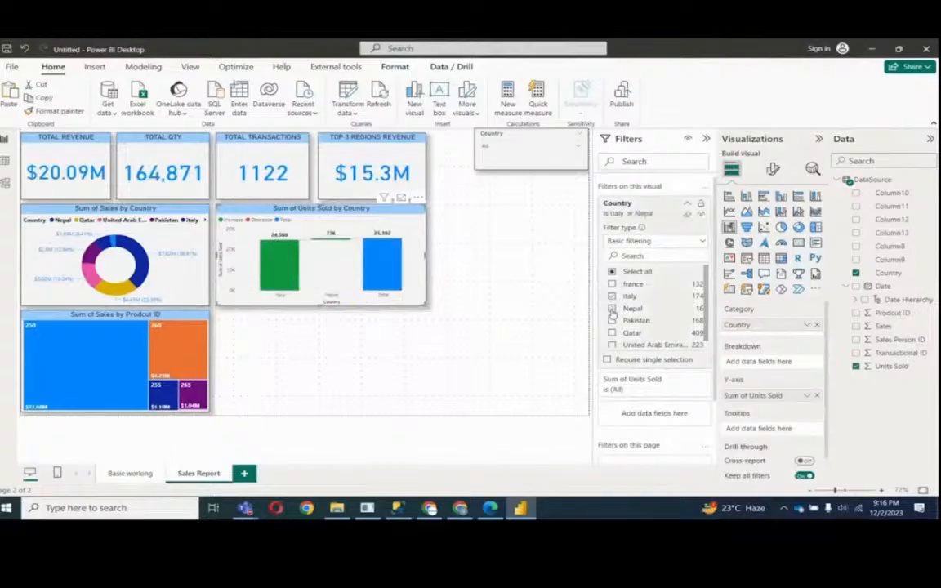
{"action": "left_click", "coordinate": [612, 320]}
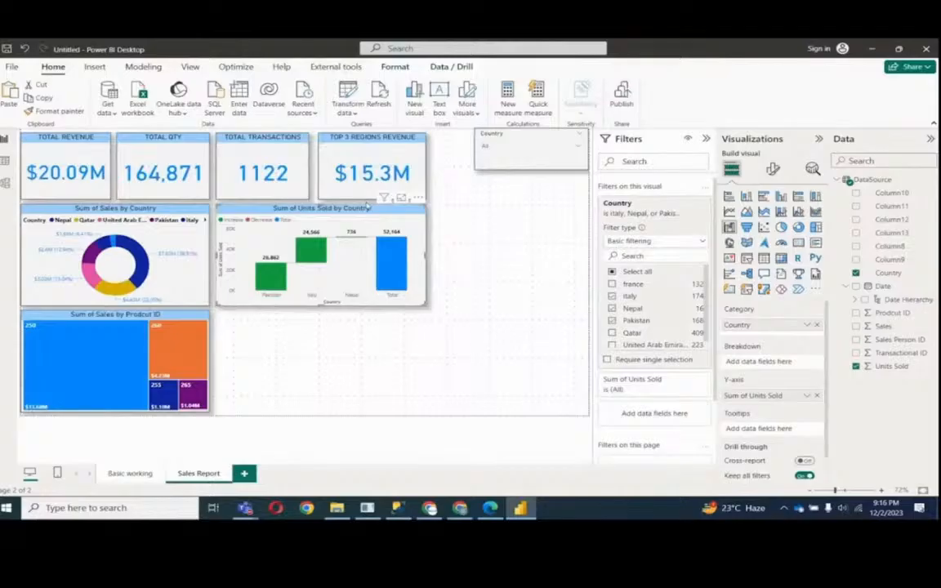
- Inspect which filters and slicers affect the units-sold waterfall, and compare them with the Country slicer's own filters
{"action": "left_click", "coordinate": [495, 221]}
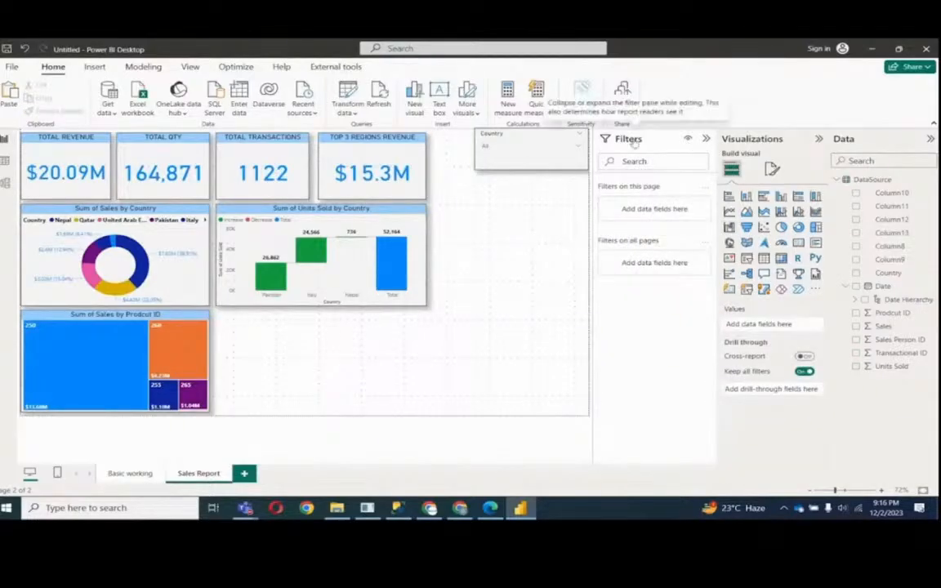
{"action": "mouse_move", "coordinate": [383, 200]}
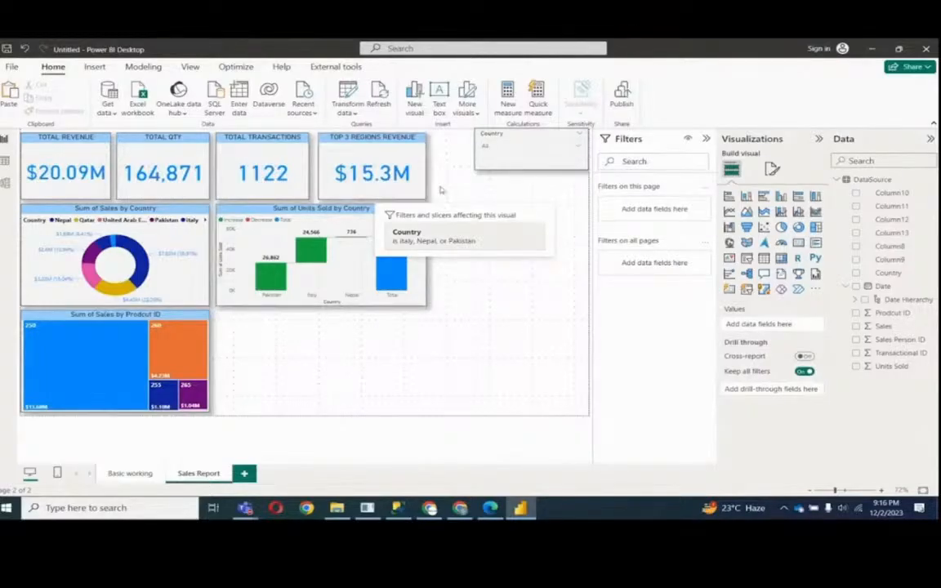
{"action": "left_click", "coordinate": [508, 154]}
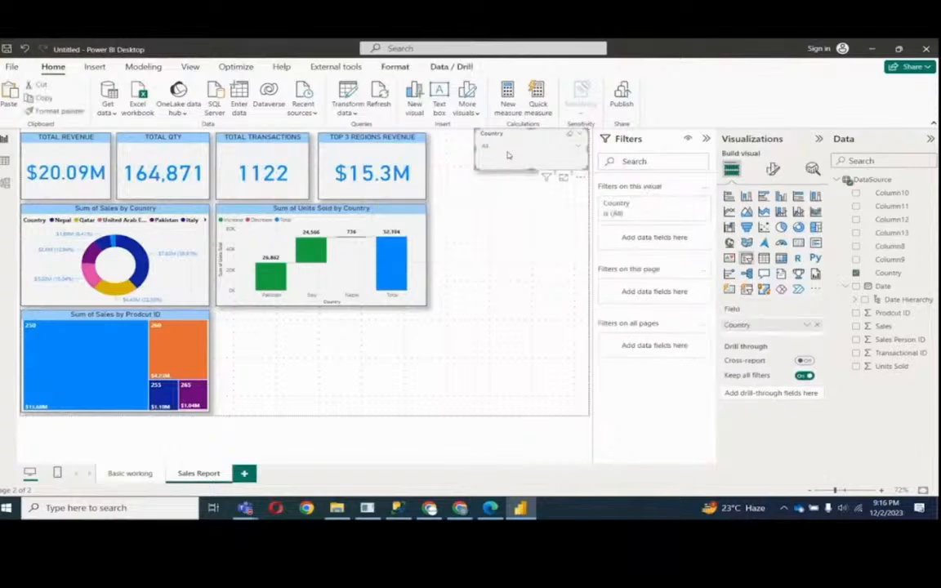
{"action": "left_click", "coordinate": [508, 150]}
{"action": "left_click", "coordinate": [507, 149]}
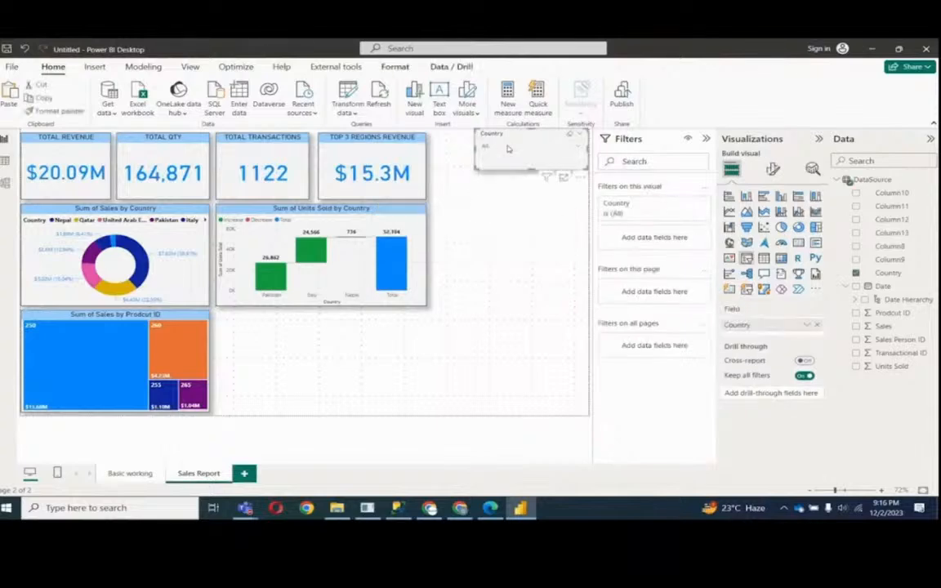
- Clear the waterfall's visual-level Country filter, and test cross-filtering with its Qatar bar before clearing that selection
{"action": "left_click", "coordinate": [389, 222]}
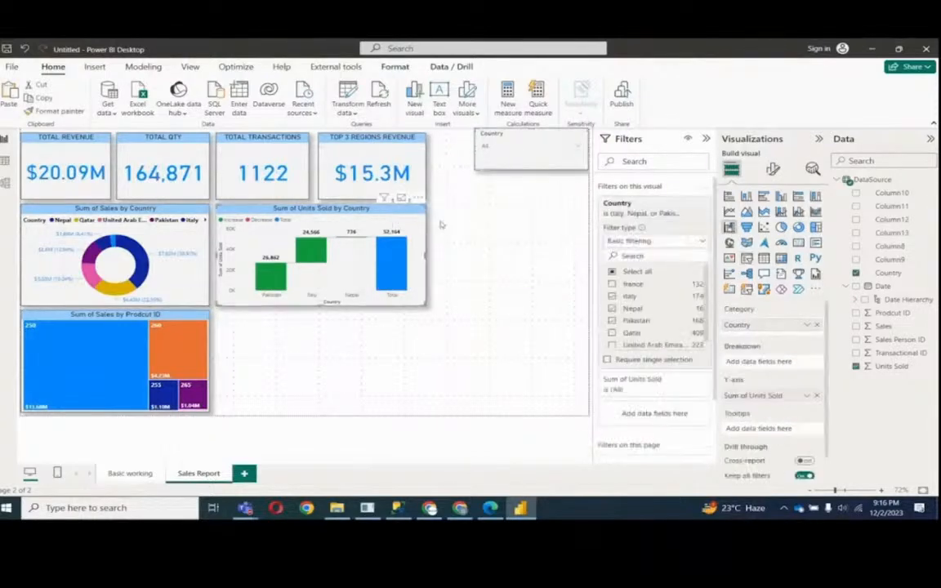
{"action": "left_click", "coordinate": [689, 214]}
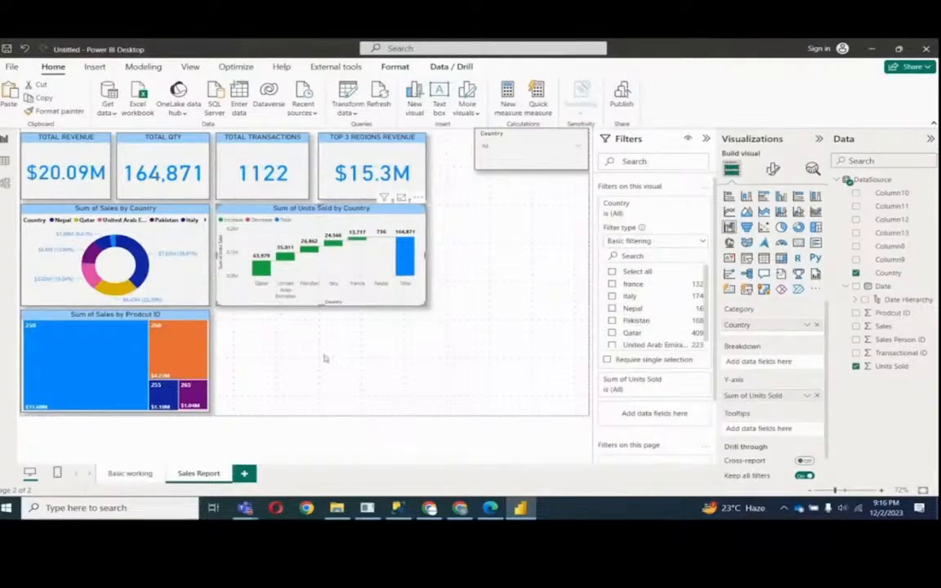
{"action": "left_click", "coordinate": [326, 357]}
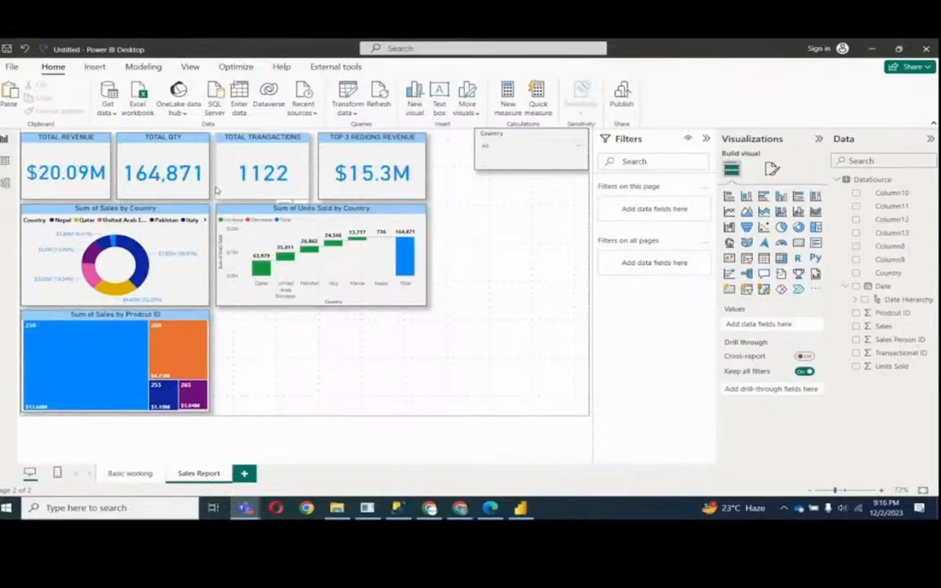
{"action": "left_click", "coordinate": [264, 268]}
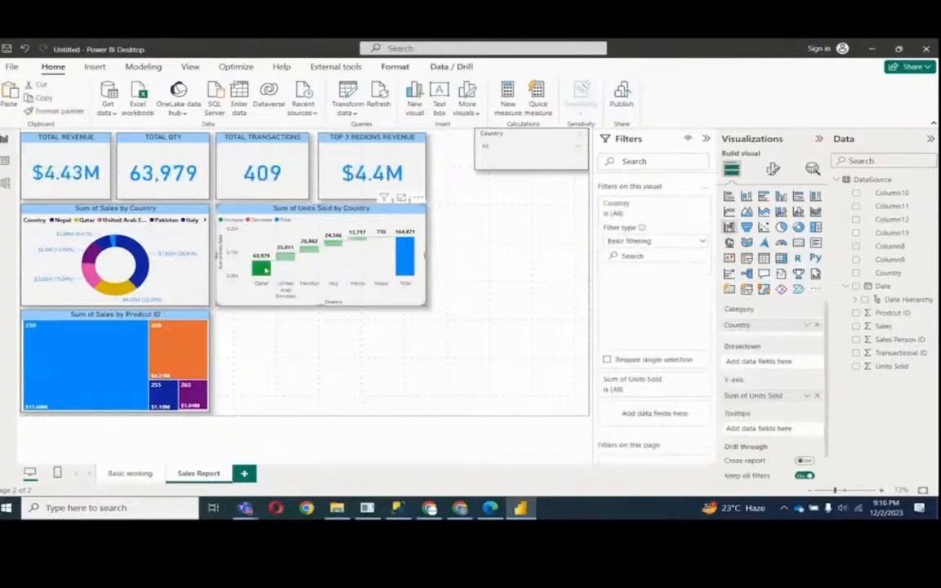
{"action": "left_click", "coordinate": [265, 271]}
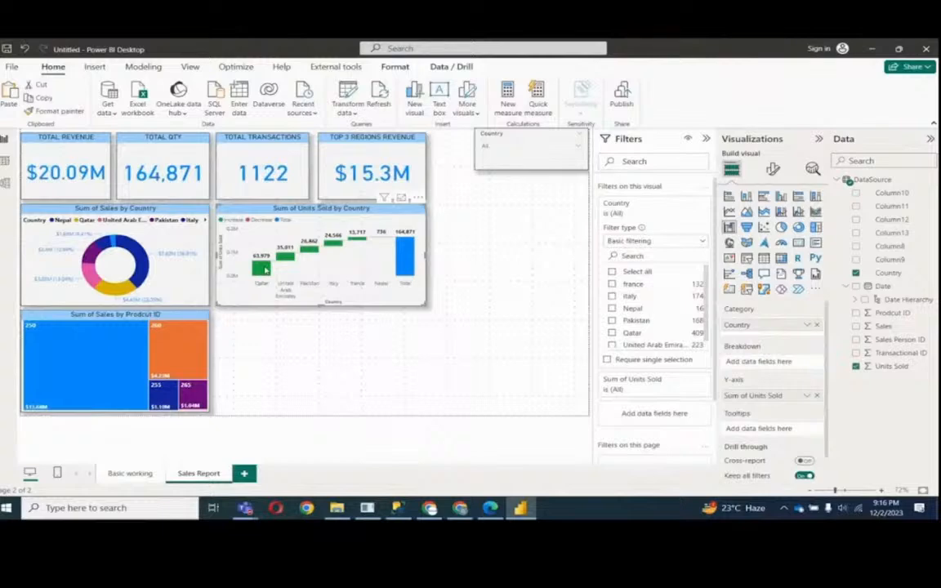
- Duplicate the Sales Report page and rename the copy Specific Country Details
{"action": "right_click", "coordinate": [214, 473]}
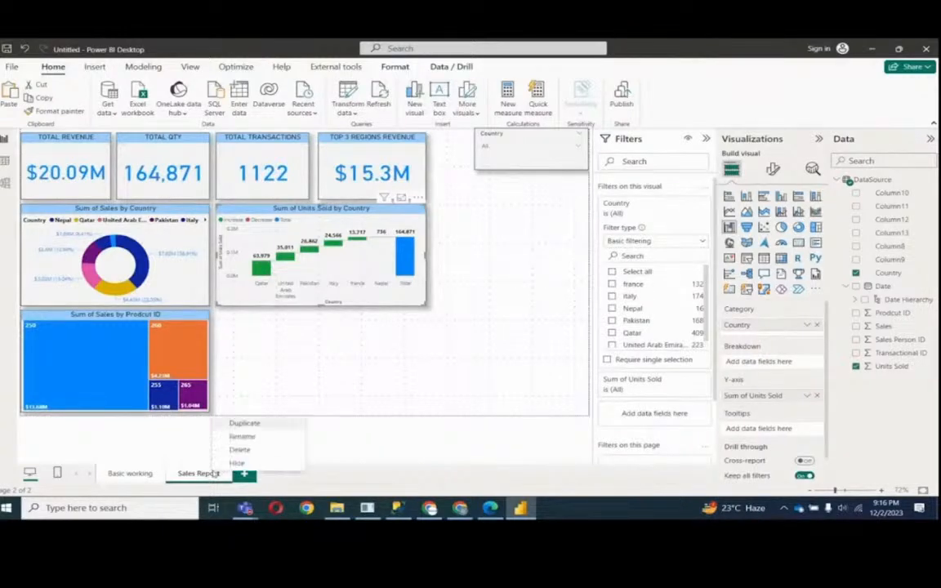
{"action": "left_click", "coordinate": [255, 424]}
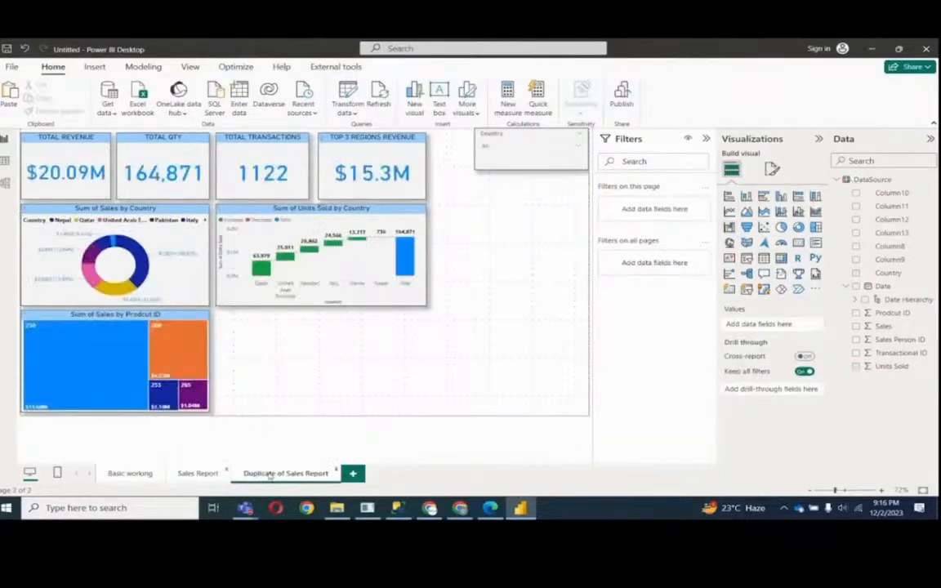
{"action": "double_click", "coordinate": [268, 474]}
{"action": "key", "text": "BackSpace"}
{"action": "type", "text": "Specif"}
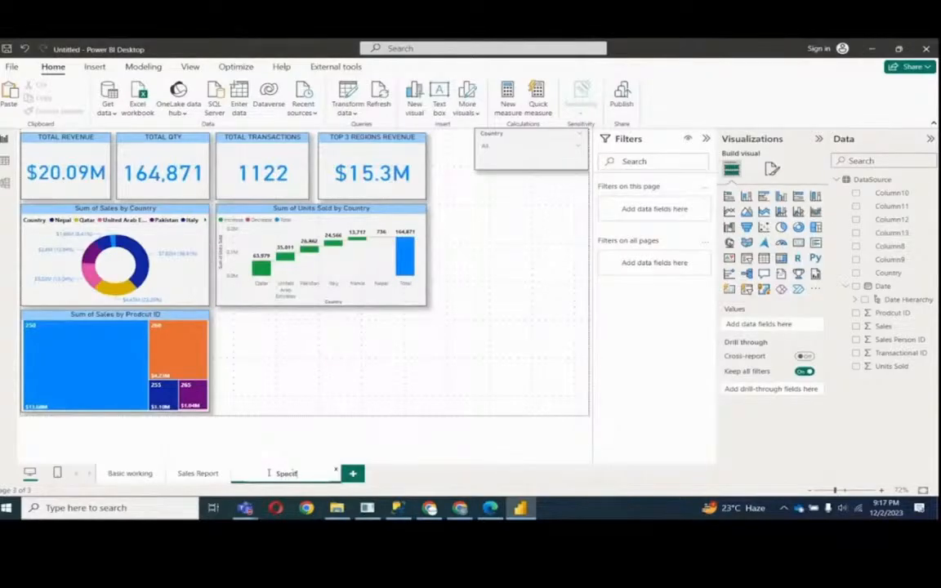
{"action": "type", "text": "ic Country Details"}
{"action": "key", "text": "Return"}
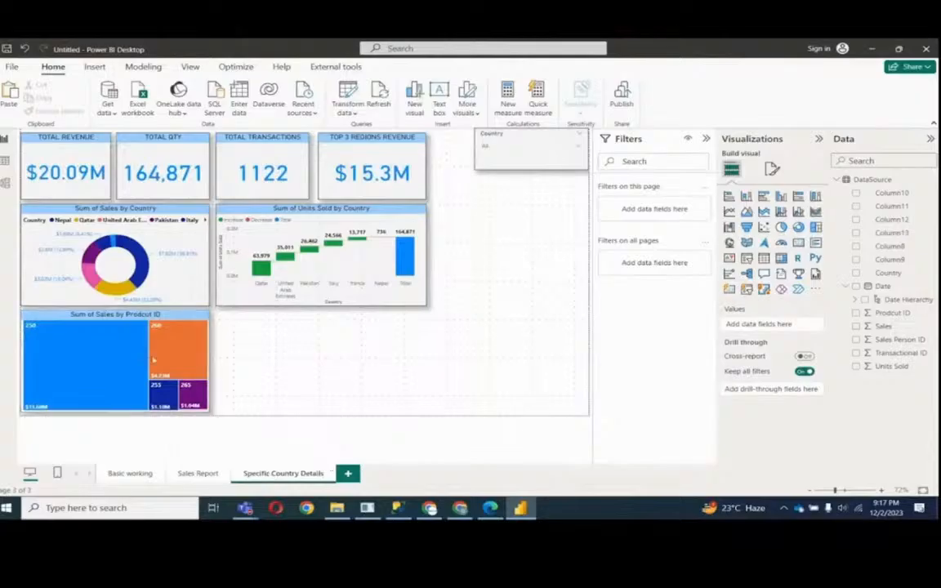
- Replace Country with Prodcut ID as the legend of the Sum of Sales by Country donut chart
{"action": "left_click", "coordinate": [169, 237]}
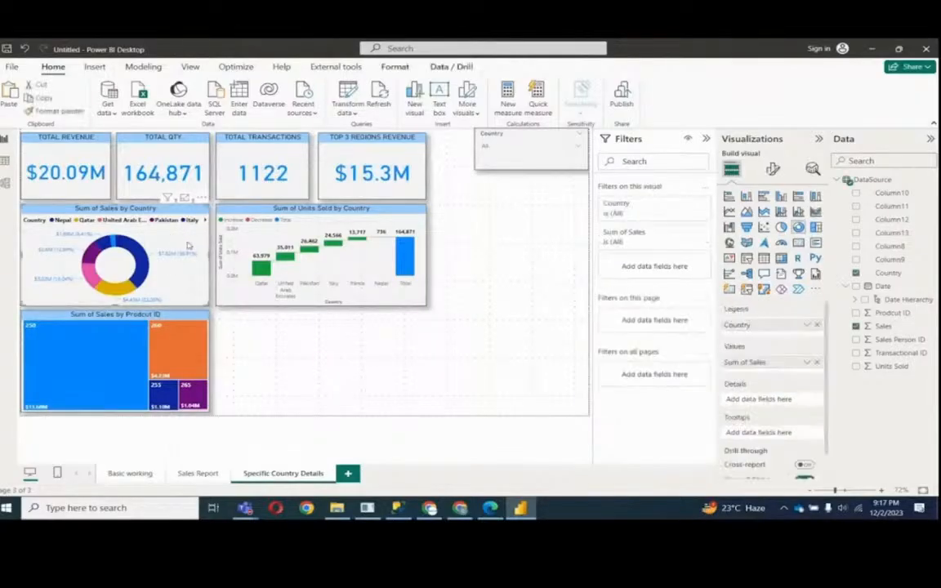
{"action": "left_click", "coordinate": [856, 326]}
{"action": "left_click", "coordinate": [856, 326]}
{"action": "left_click", "coordinate": [856, 273]}
{"action": "left_click_drag", "start_coordinate": [886, 314], "coordinate": [756, 325]}
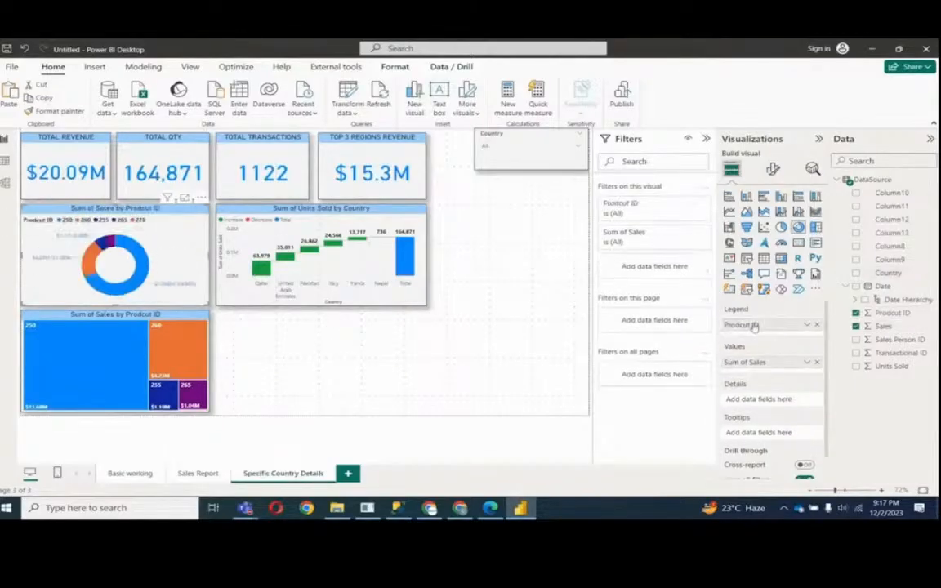
- Replace Country with Sales Person ID as the category of the Sum of Units Sold waterfall chart
{"action": "left_click", "coordinate": [265, 300]}
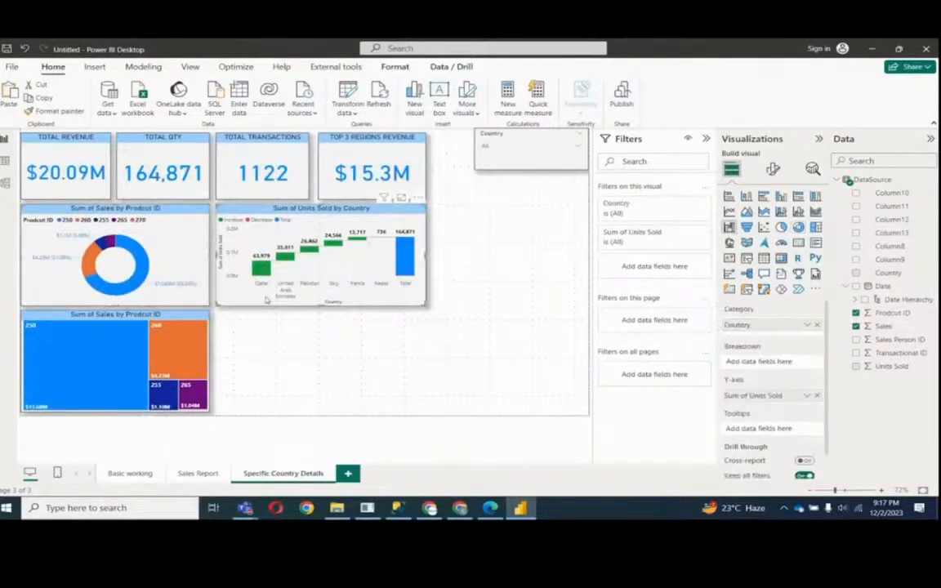
{"action": "left_click", "coordinate": [817, 326]}
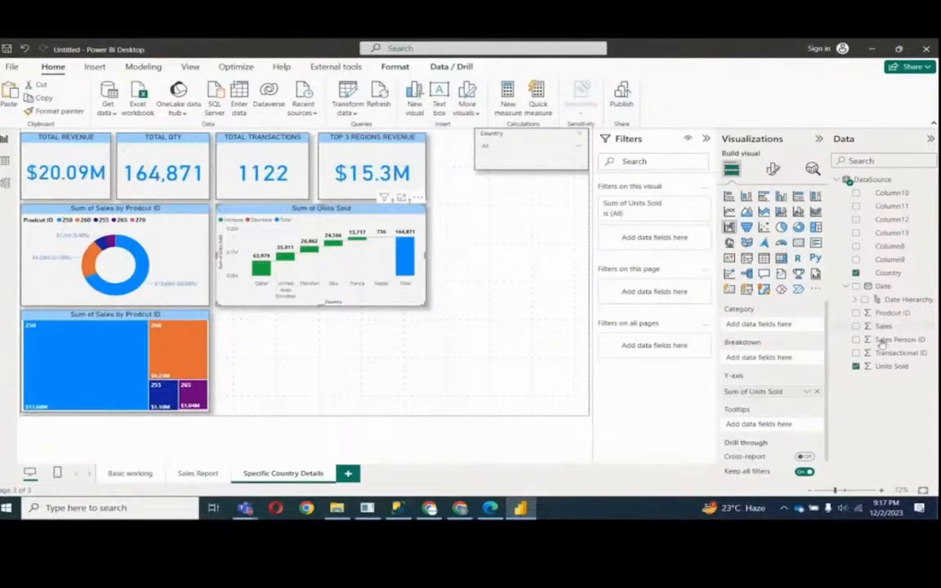
{"action": "left_click_drag", "start_coordinate": [879, 342], "coordinate": [760, 325]}
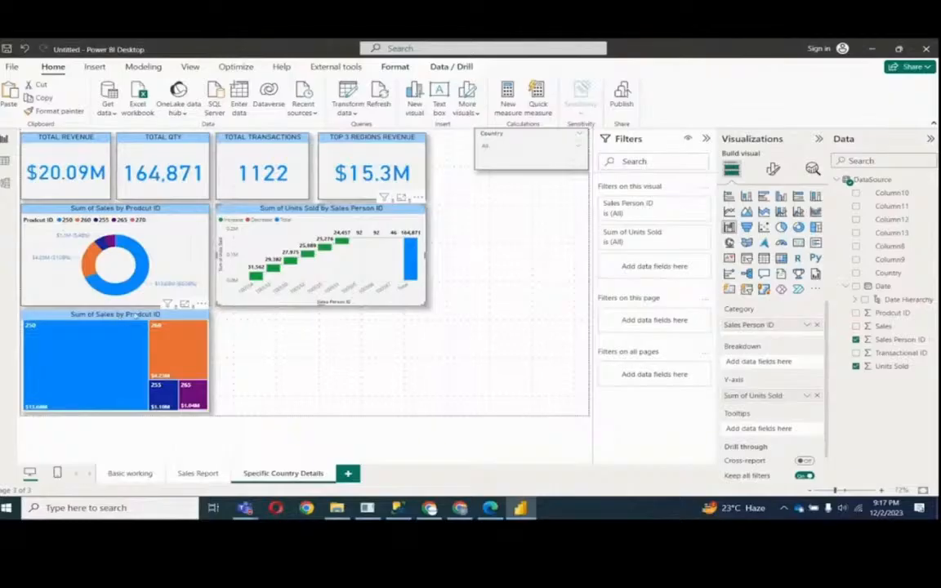
- Duplicate the units-sold waterfall chart and place the copy directly below the original, beside the treemap
{"action": "left_click", "coordinate": [248, 310]}
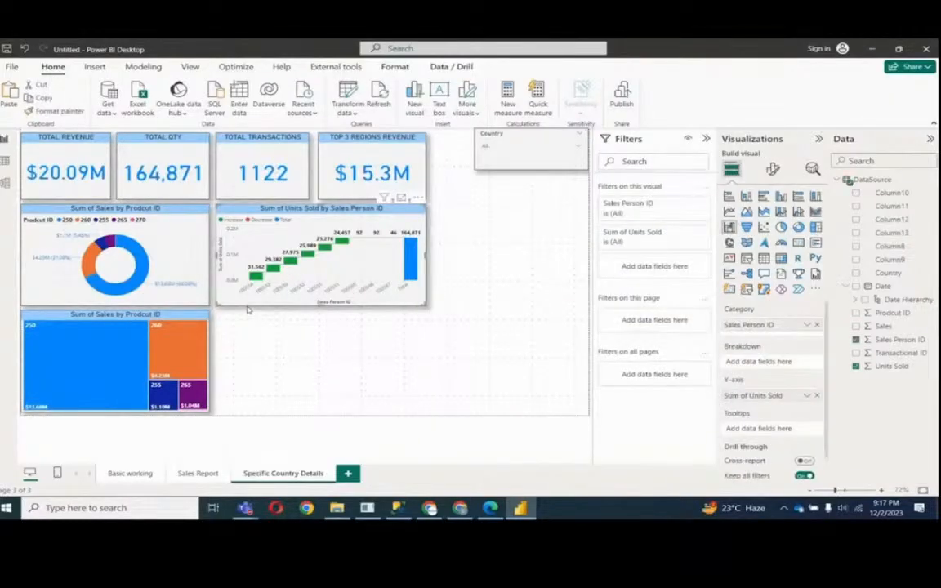
{"action": "key", "text": "ctrl+c"}
{"action": "key", "text": "ctrl+v"}
{"action": "left_click_drag", "start_coordinate": [249, 310], "coordinate": [241, 415]}
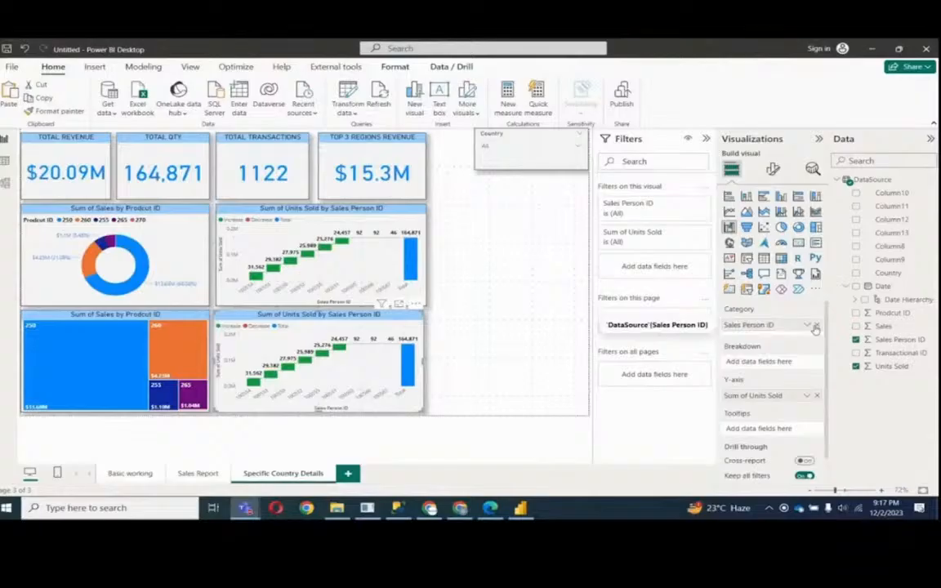
- Replace Sales Person ID with the date hierarchy's Month as the copied waterfall's category, and widen the chart to line up with the one above
{"action": "left_click", "coordinate": [816, 326]}
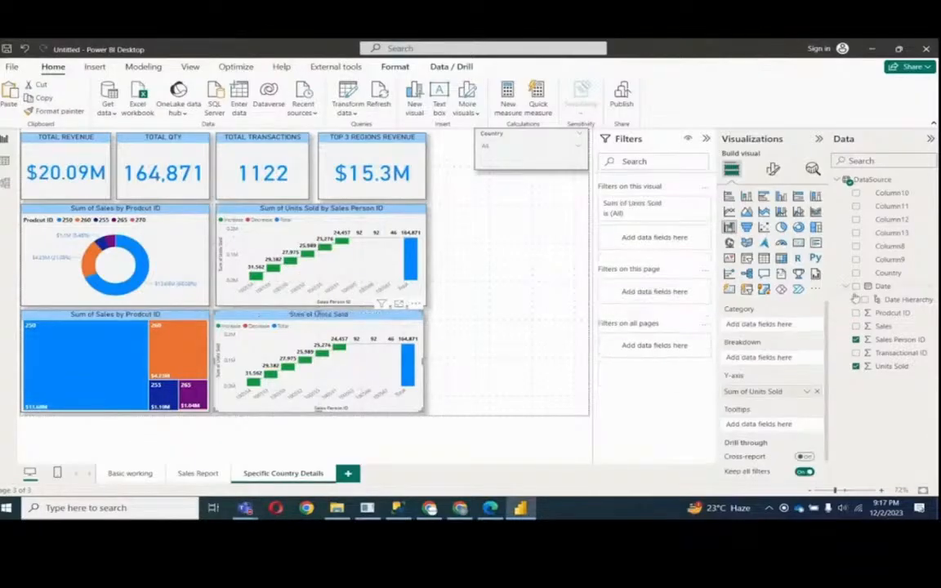
{"action": "left_click", "coordinate": [858, 302]}
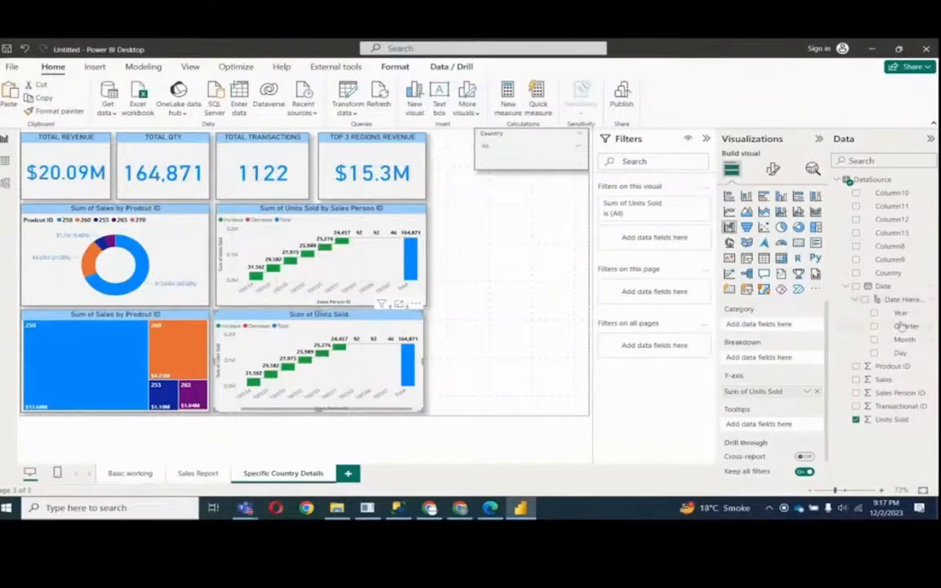
{"action": "left_click_drag", "start_coordinate": [900, 331], "coordinate": [752, 325]}
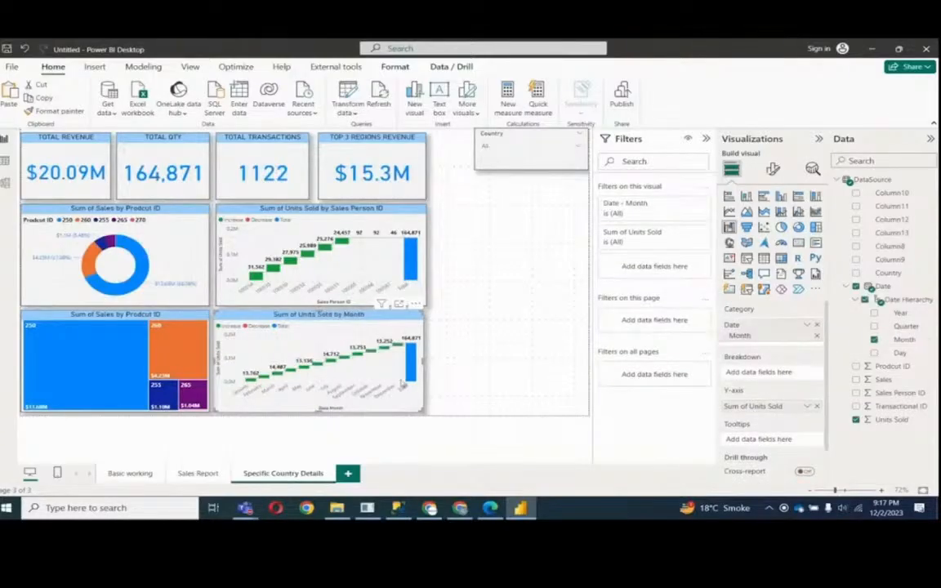
{"action": "left_click_drag", "start_coordinate": [423, 362], "coordinate": [429, 366]}
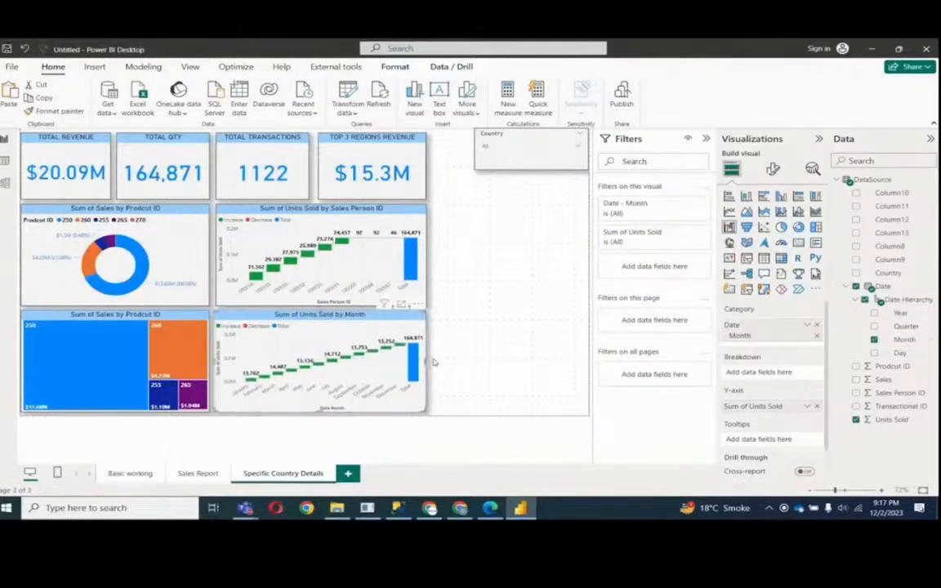
- Delete the Country slicer from the Specific Country Details page
{"action": "left_click", "coordinate": [493, 238]}
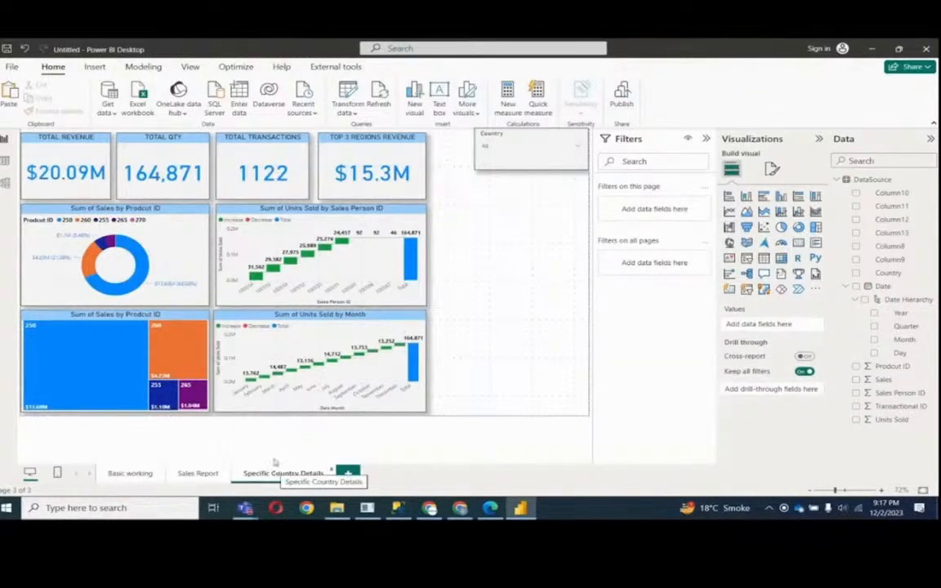
{"action": "left_click", "coordinate": [515, 165]}
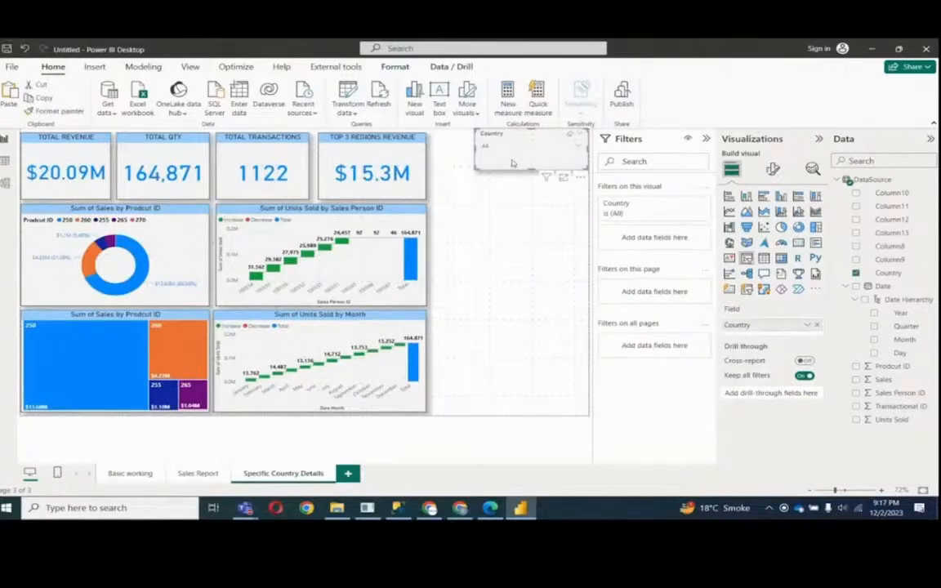
{"action": "key", "text": "Delete"}
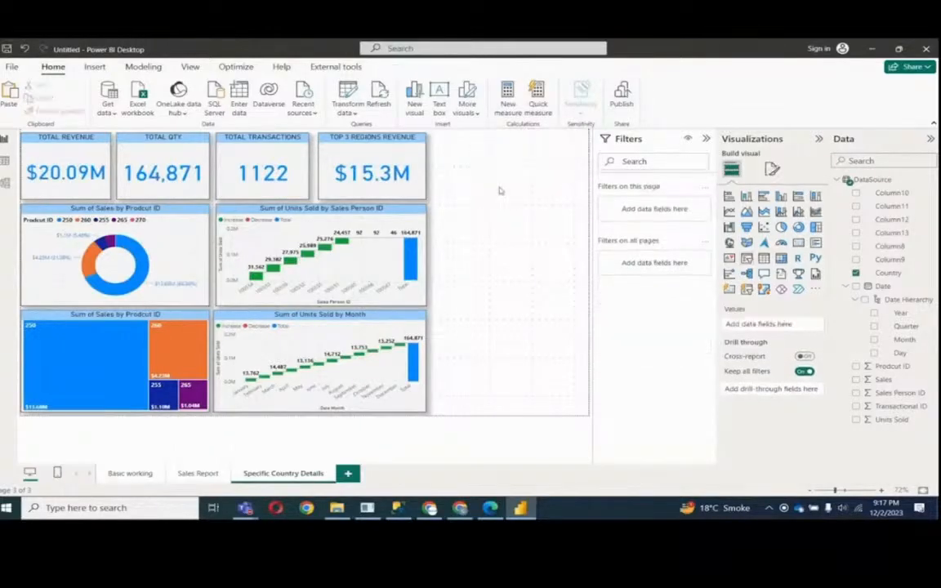
- Cross-filter the Sales Report page by the Qatar bar of its units-sold waterfall to review that country's figures
{"action": "left_click", "coordinate": [190, 475]}
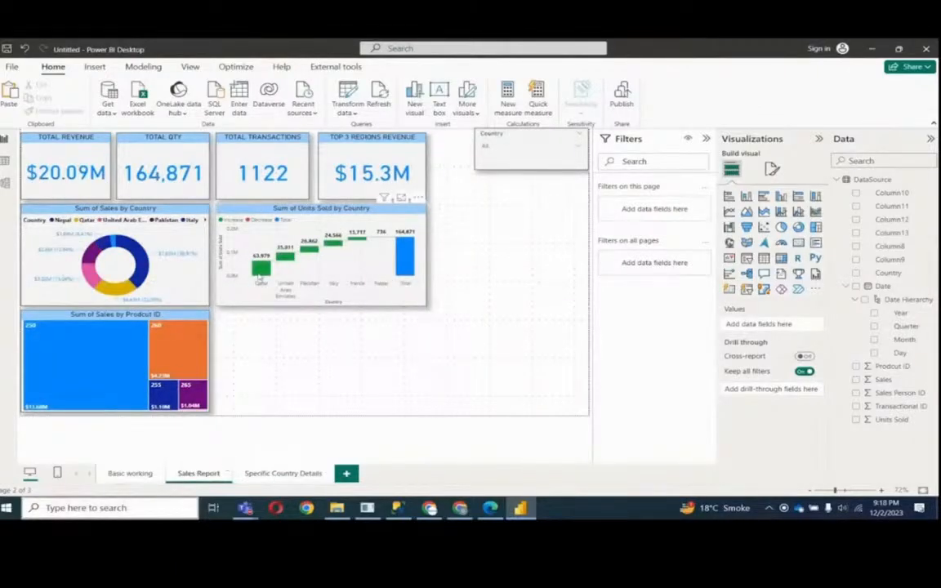
{"action": "left_click", "coordinate": [260, 274]}
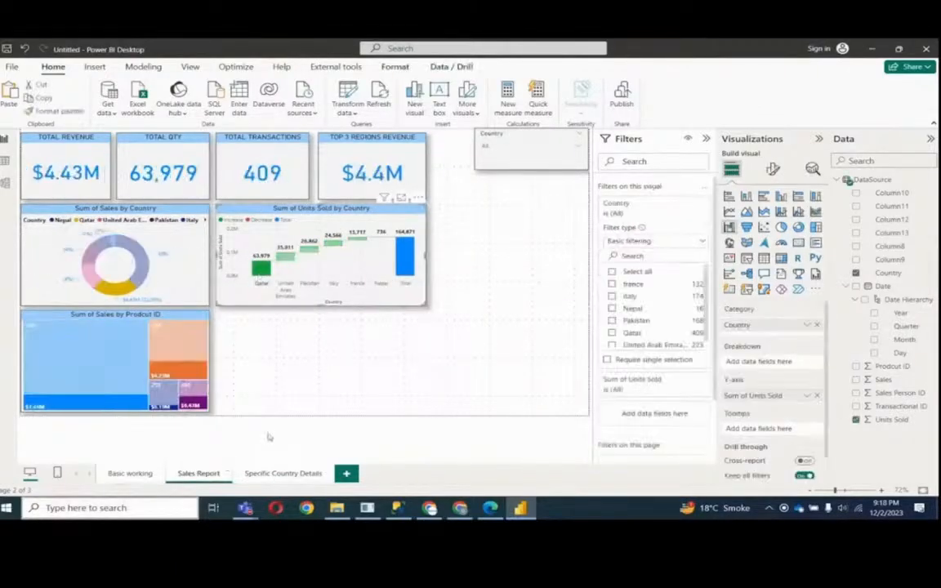
- Try adding Country as a drill-through field on the Specific Country Details page
{"action": "left_click", "coordinate": [276, 475]}
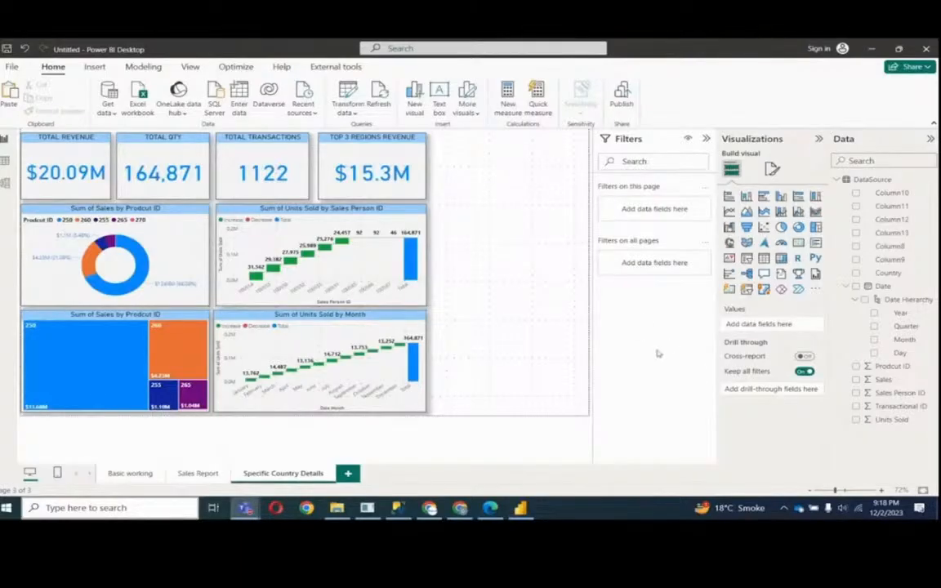
{"action": "left_click_drag", "start_coordinate": [889, 273], "coordinate": [771, 393]}
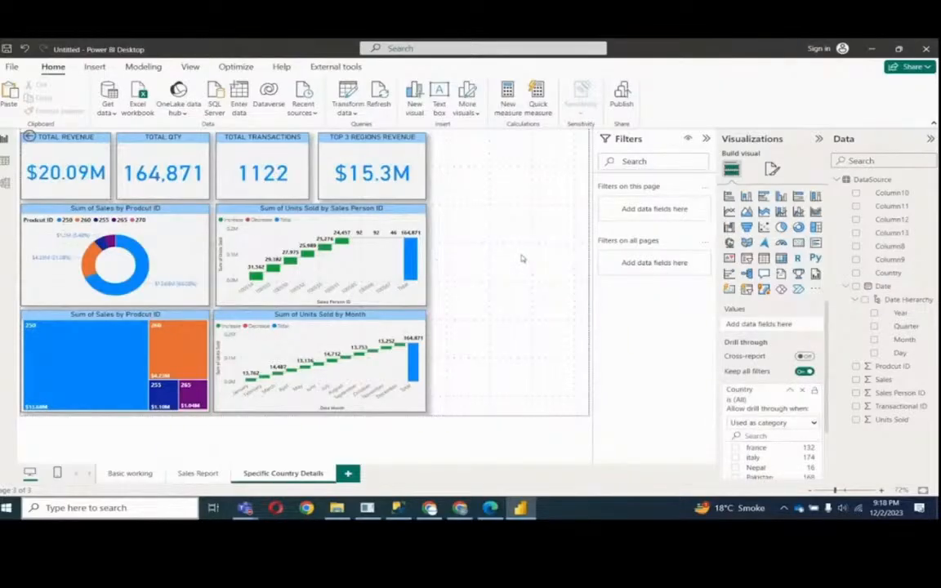
{"action": "left_click", "coordinate": [804, 390]}
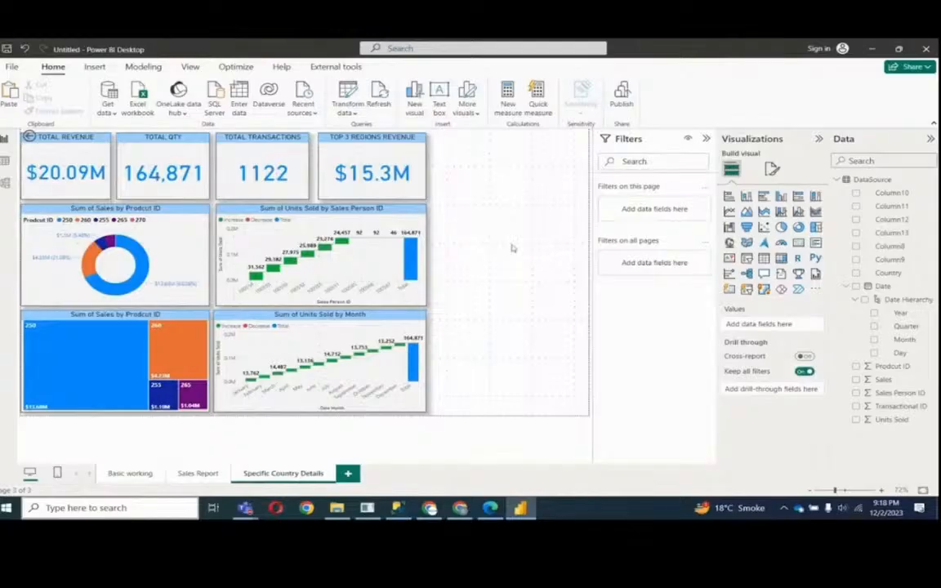
{"action": "key", "text": "ctrl+2"}
{"action": "left_click_drag", "start_coordinate": [720, 329], "coordinate": [833, 403]}
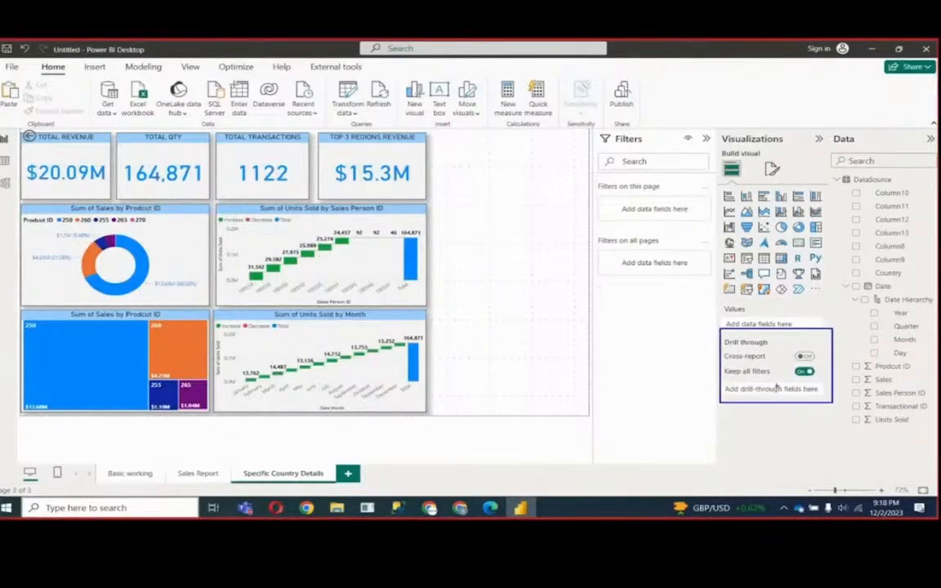
{"action": "left_click_drag", "start_coordinate": [724, 381], "coordinate": [800, 400]}
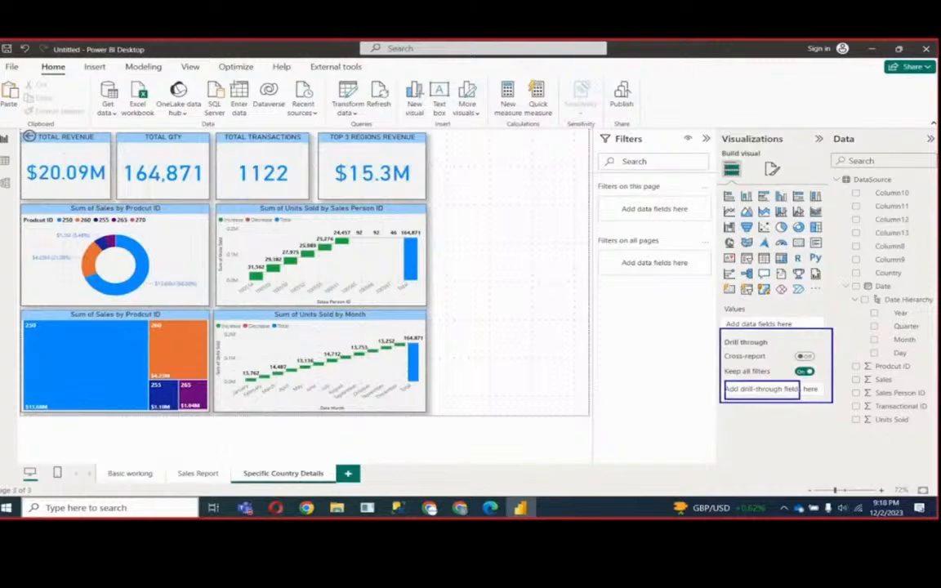
{"action": "key", "text": "Escape"}
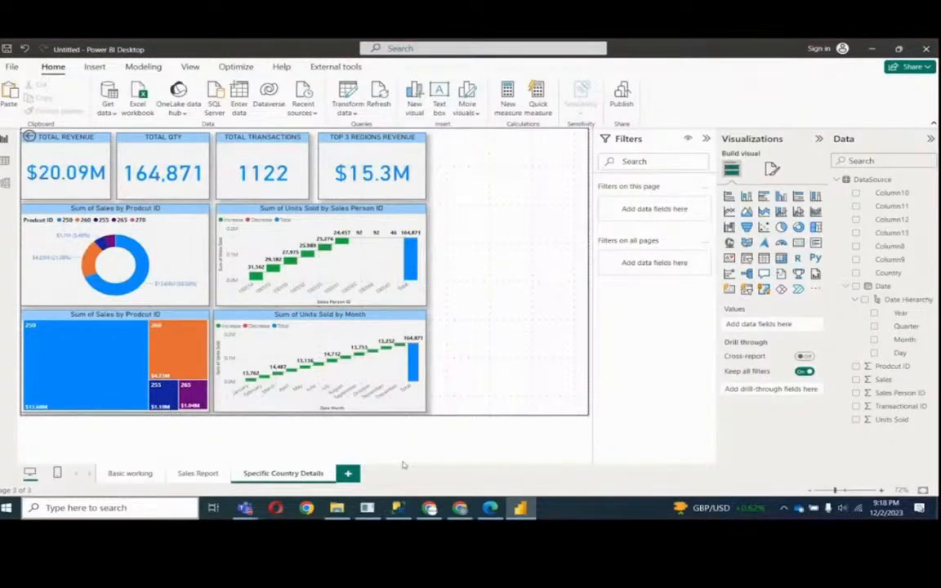
- Check which data-point options the Qatar bar of the Sales Report's units-sold waterfall offers without a drill-through field
{"action": "left_click", "coordinate": [189, 477]}
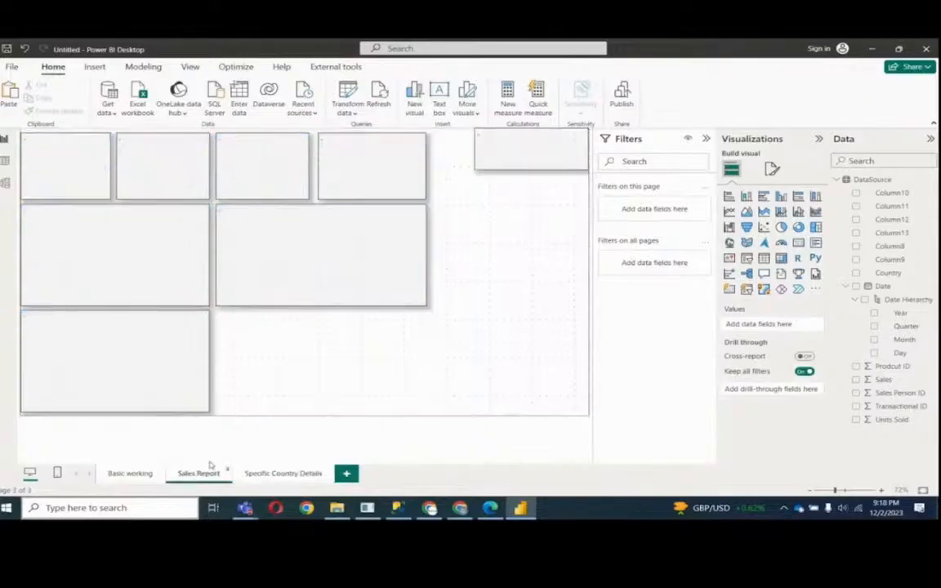
{"action": "left_click", "coordinate": [261, 268]}
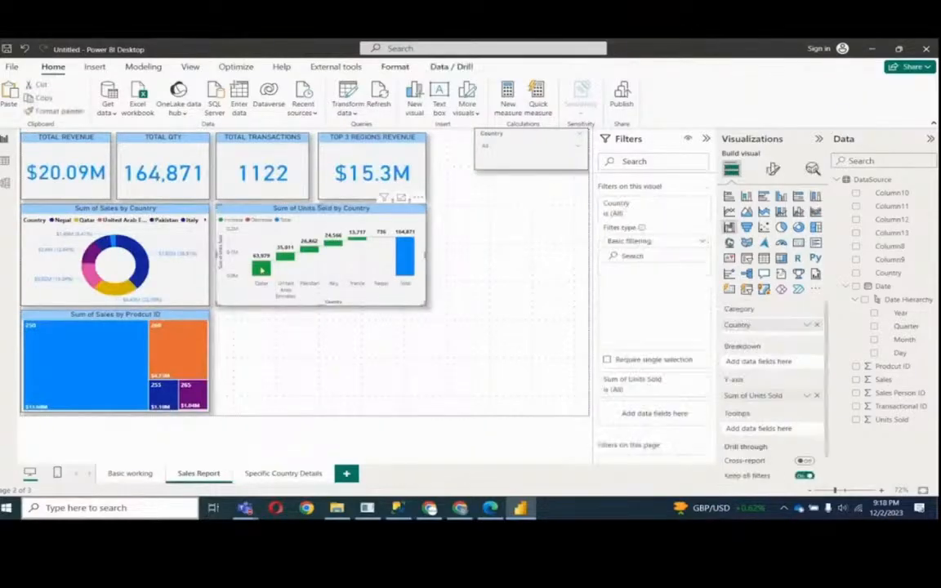
{"action": "right_click", "coordinate": [262, 270]}
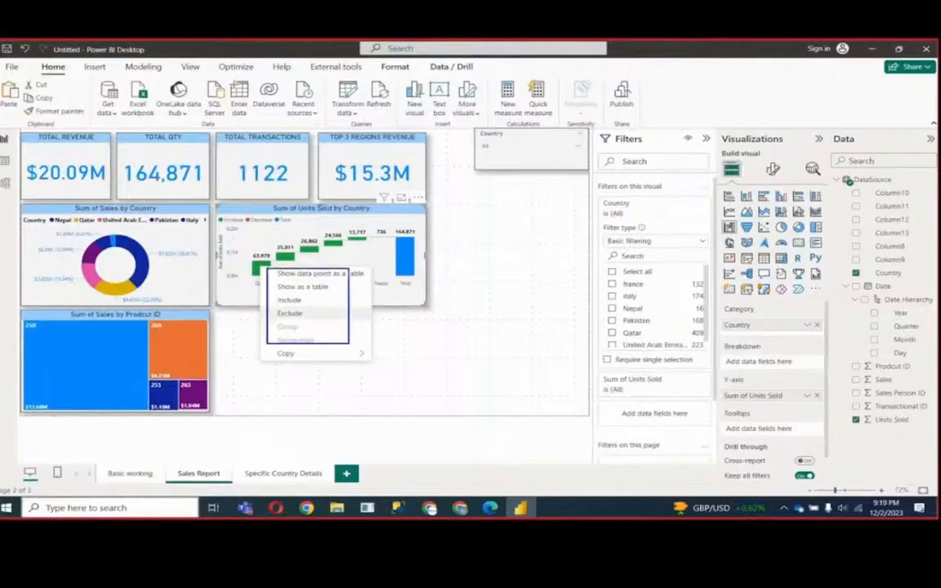
{"action": "left_click", "coordinate": [242, 329]}
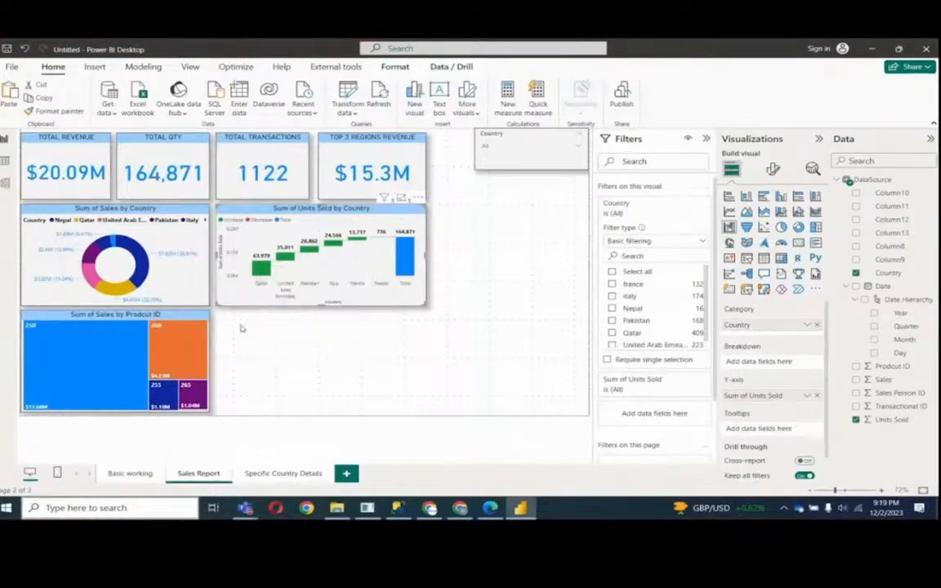
- Add Country as the drill-through field of the Specific Country Details page and collapse its filter card
{"action": "left_click", "coordinate": [286, 474]}
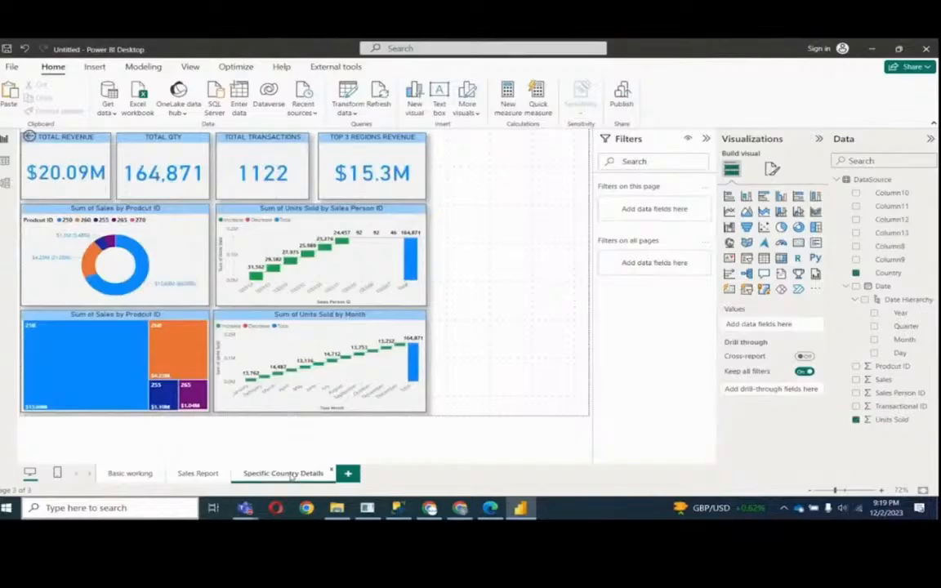
{"action": "left_click_drag", "start_coordinate": [888, 273], "coordinate": [762, 396]}
{"action": "left_click_drag", "start_coordinate": [769, 394], "coordinate": [774, 394]}
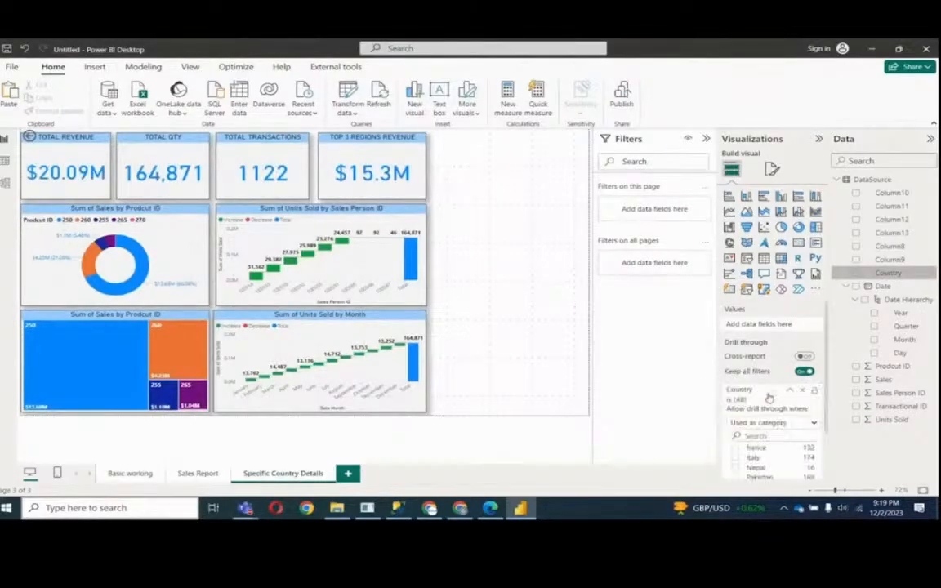
{"action": "left_click", "coordinate": [790, 391]}
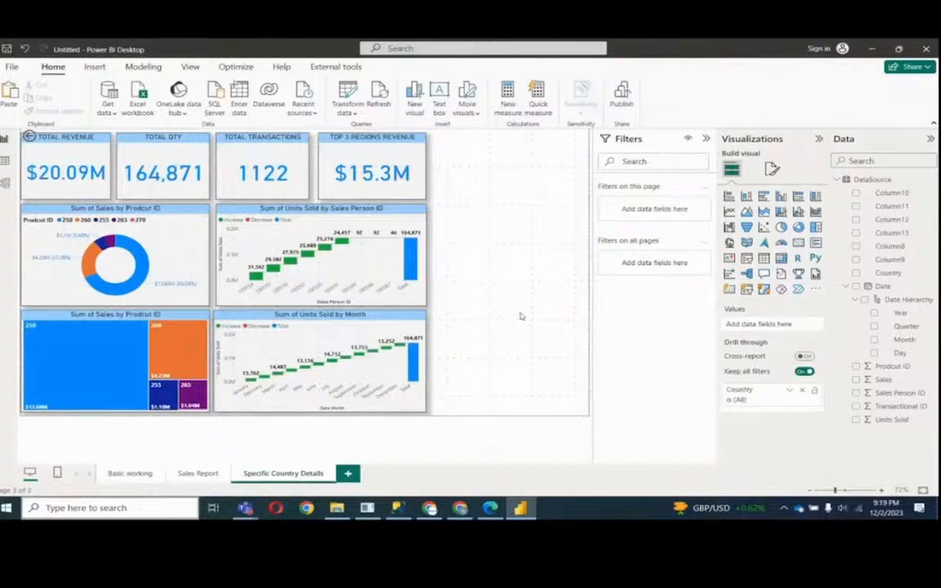
- Drill through from the Qatar bar of the Sales Report's units-sold waterfall to Specific Country Details
{"action": "left_click", "coordinate": [208, 476]}
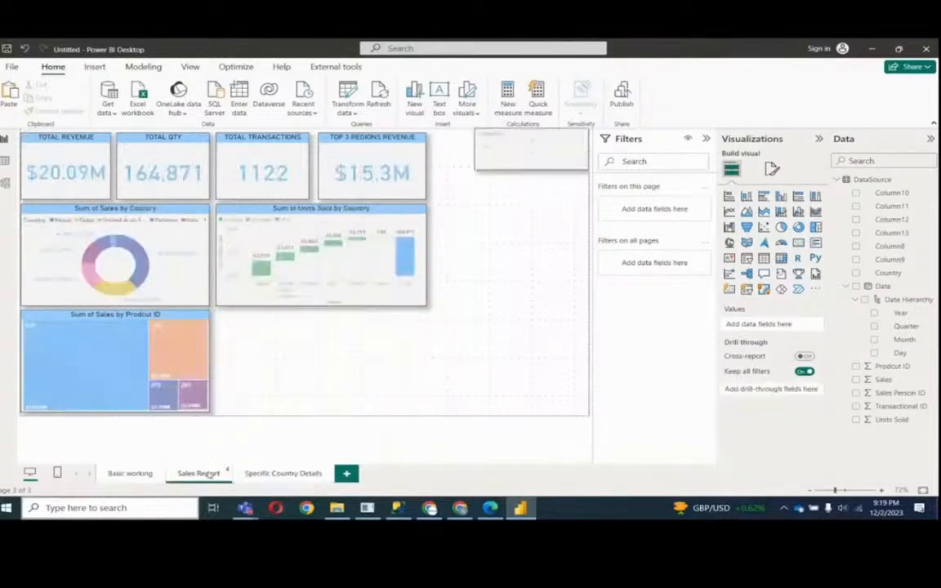
{"action": "right_click", "coordinate": [261, 271]}
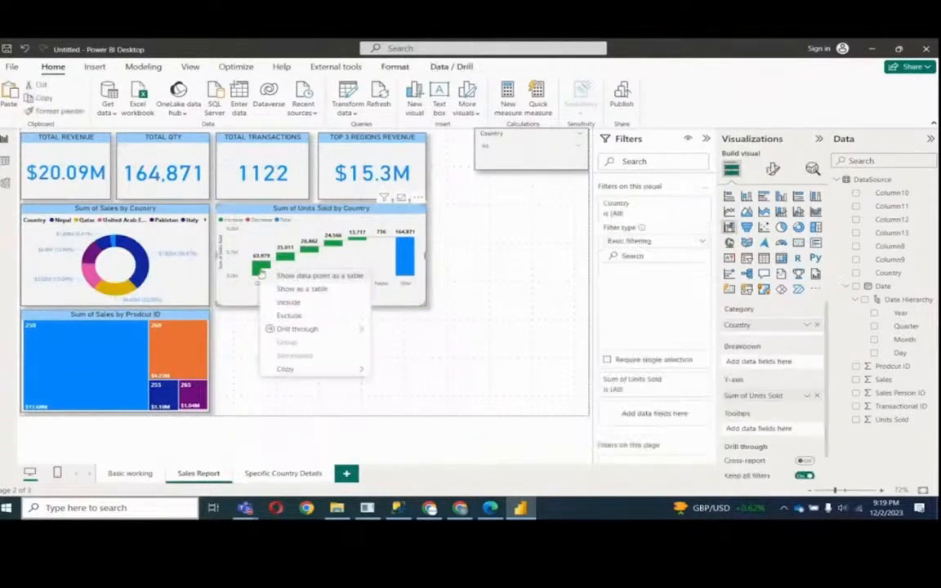
{"action": "key", "text": "ctrl+2"}
{"action": "left_click_drag", "start_coordinate": [261, 322], "coordinate": [375, 336]}
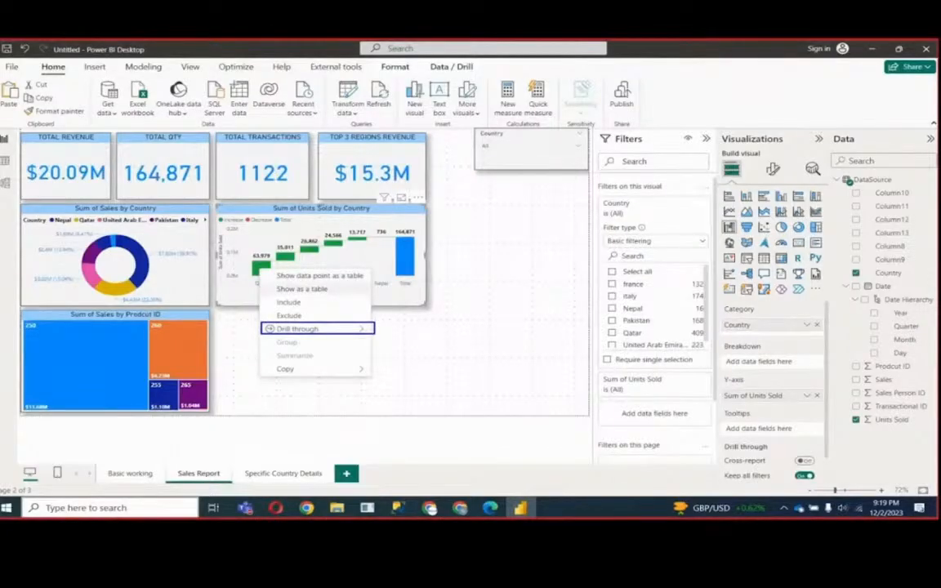
{"action": "key", "text": "Escape"}
{"action": "mouse_move", "coordinate": [362, 333]}
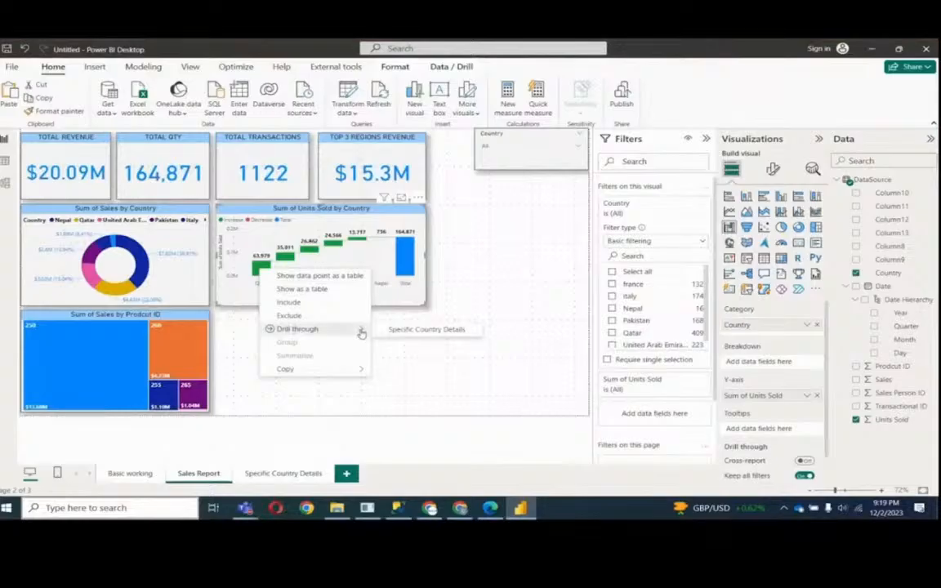
{"action": "left_click", "coordinate": [414, 331]}
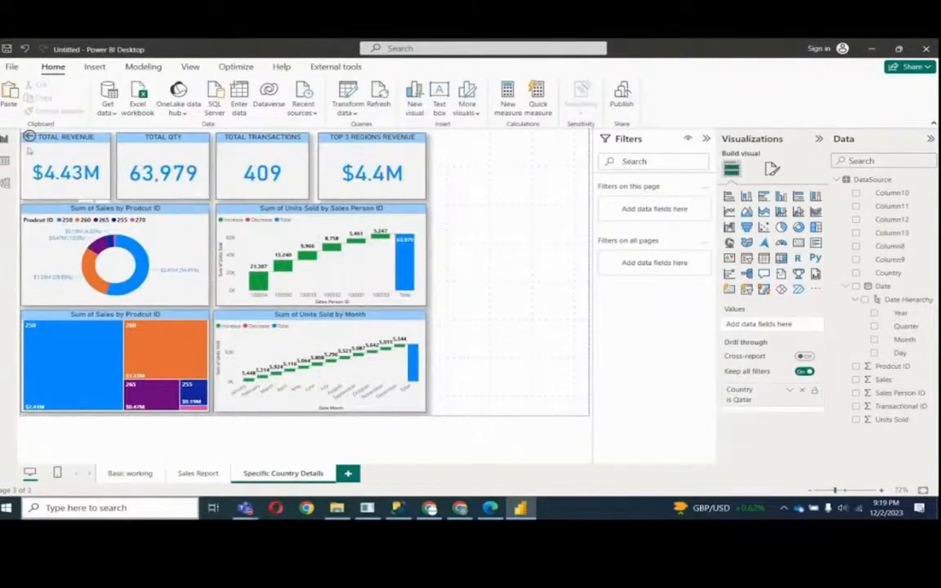
- Move the back button to the empty area beside the Top 3 Regions Revenue card, and use it to return to Sales Report
{"action": "left_click_drag", "start_coordinate": [106, 145], "coordinate": [456, 142]}
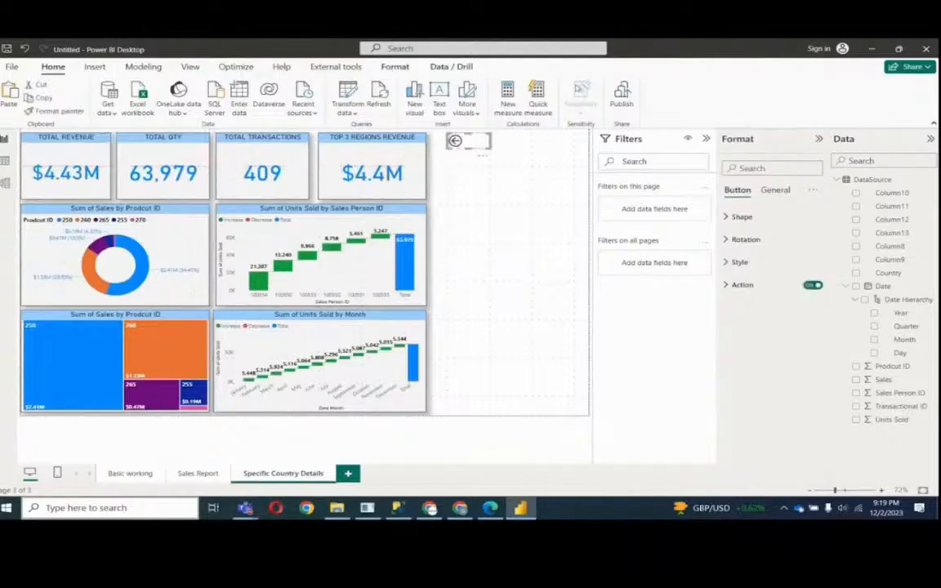
{"action": "left_click", "coordinate": [460, 168]}
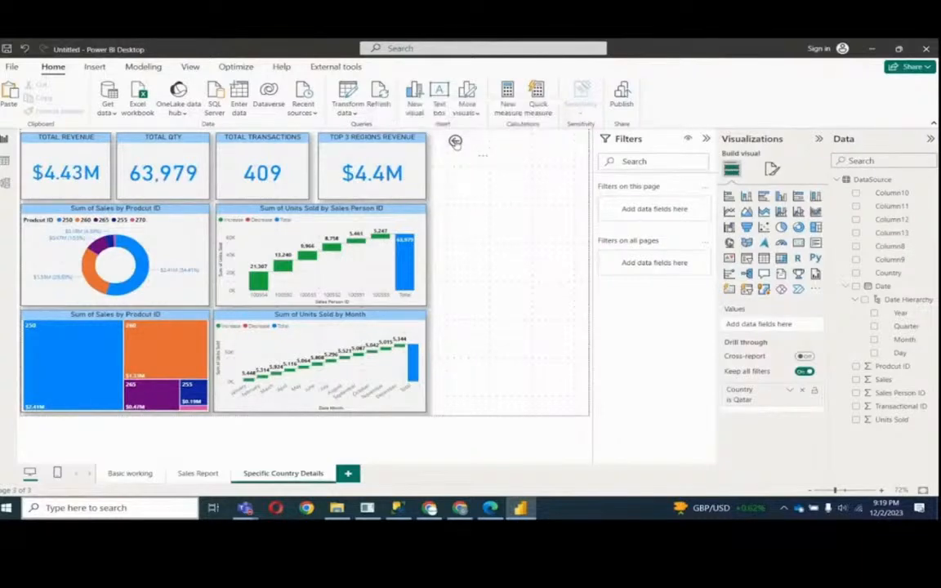
{"action": "left_click", "coordinate": [455, 141], "text": "ctrl"}
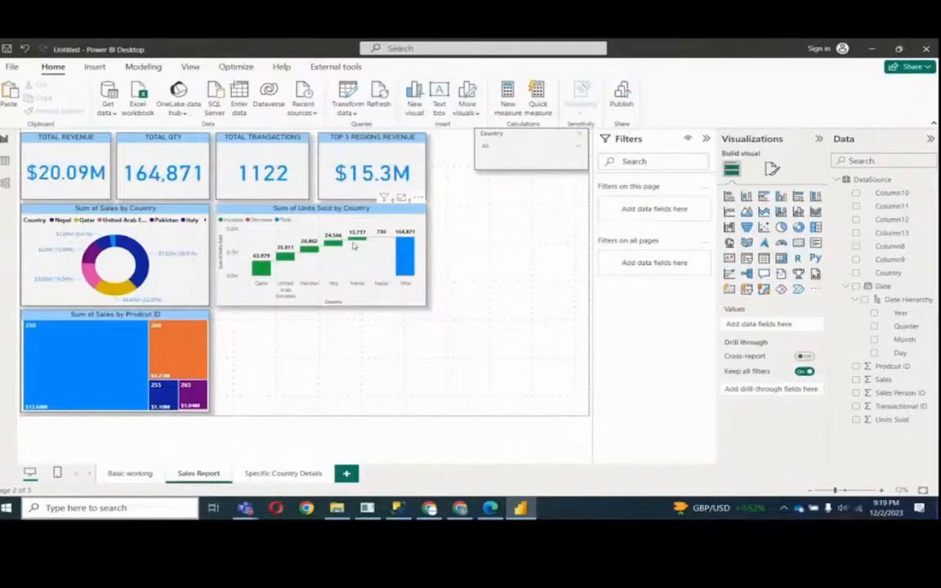
- Drill through from the Italy bar of the Sales Report's units-sold waterfall to Specific Country Details and check the filters affecting its visuals
{"action": "mouse_move", "coordinate": [358, 242]}
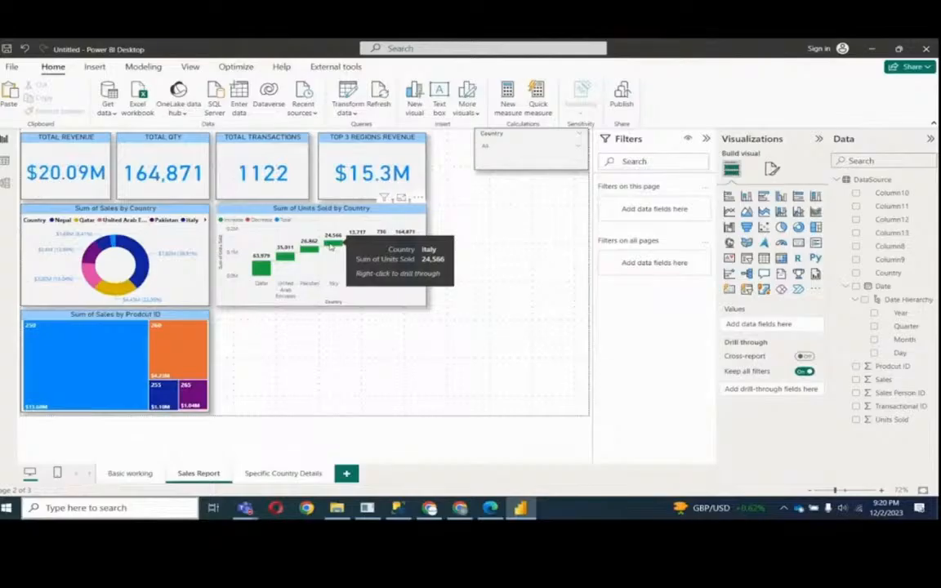
{"action": "right_click", "coordinate": [332, 246]}
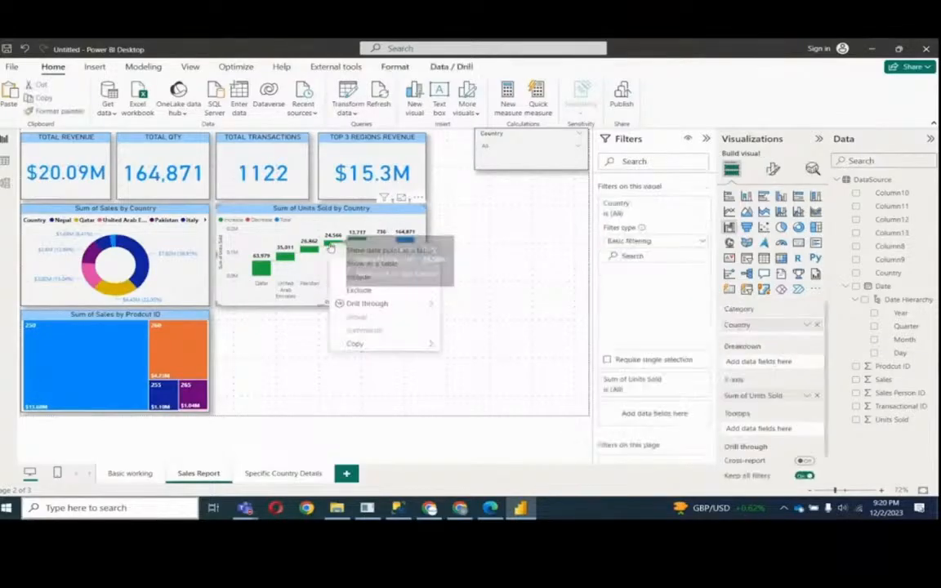
{"action": "mouse_move", "coordinate": [426, 307]}
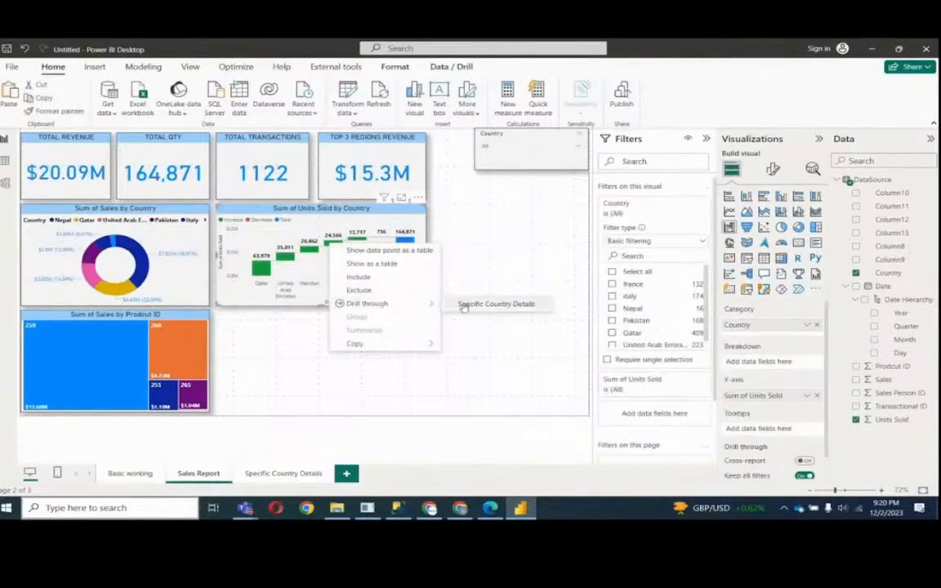
{"action": "left_click", "coordinate": [462, 305]}
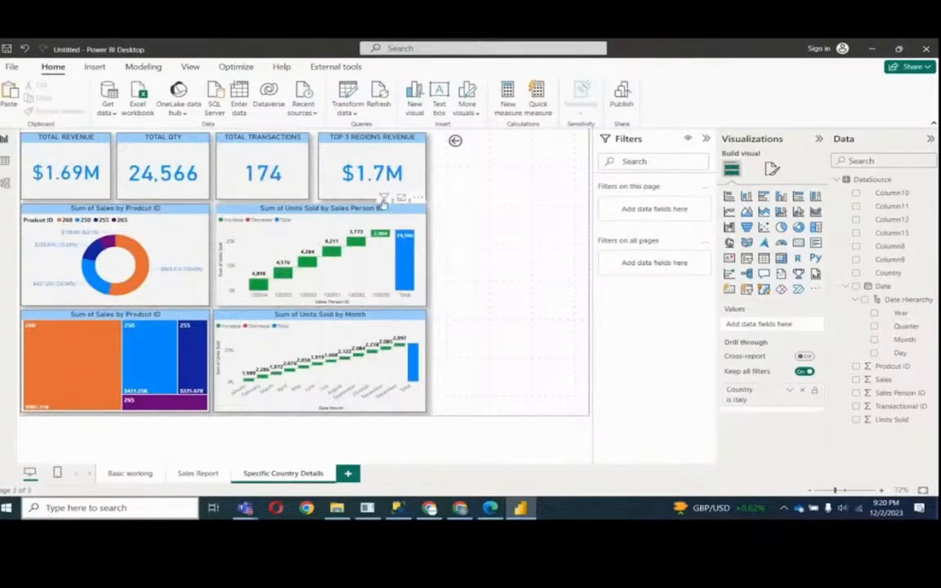
{"action": "mouse_move", "coordinate": [385, 202]}
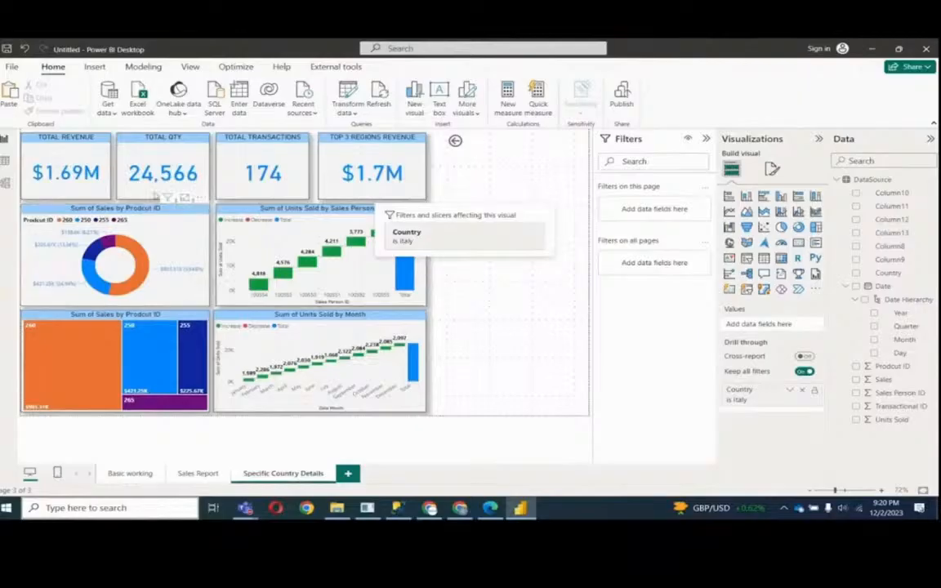
{"action": "mouse_move", "coordinate": [166, 200]}
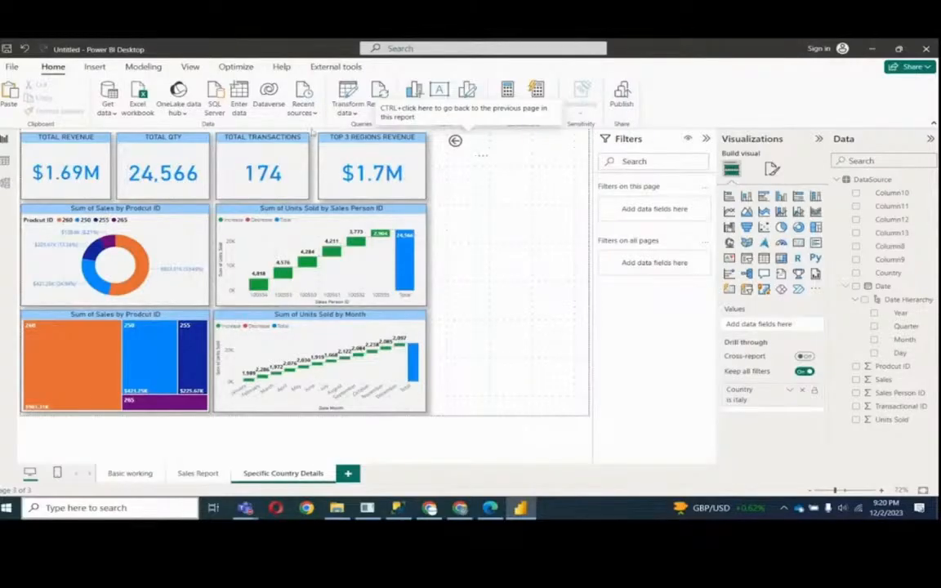
- Delete the back button and remove the Country drill-through field from the Specific Country Details page
{"action": "left_click", "coordinate": [467, 149]}
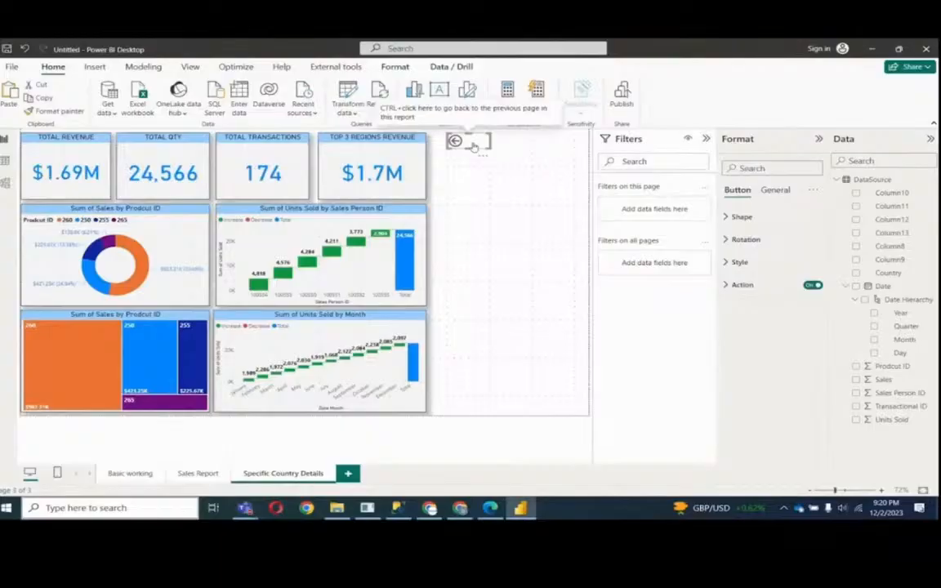
{"action": "key", "text": "Delete"}
{"action": "left_click", "coordinate": [802, 393]}
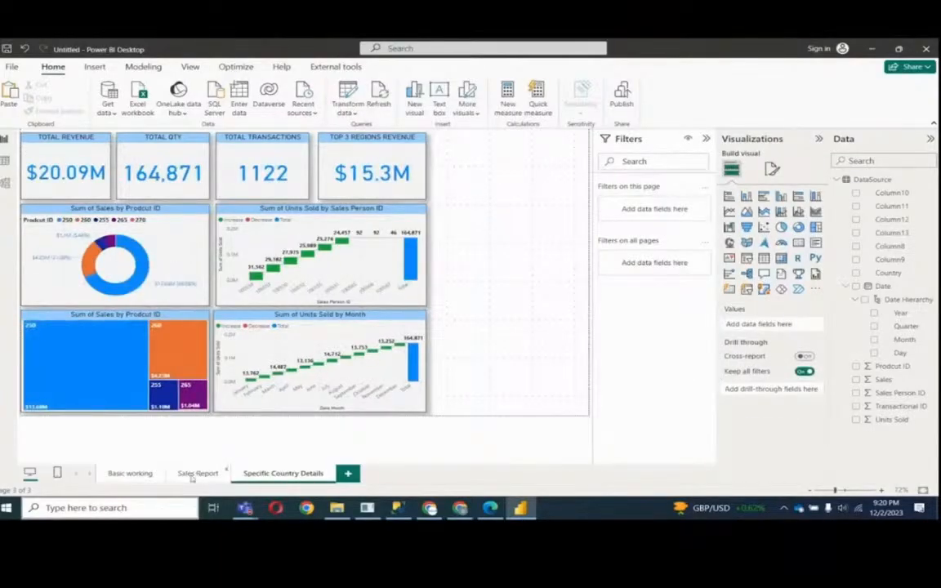
- Add a card with the Country field to the empty area beside Top 3 Regions Revenue on Specific Country Details
{"action": "left_click", "coordinate": [194, 476]}
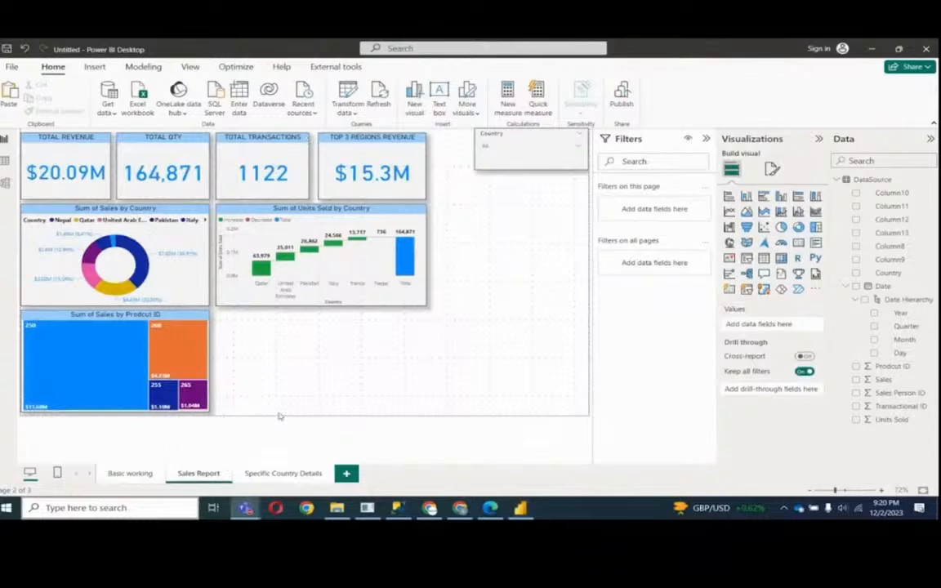
{"action": "left_click", "coordinate": [273, 474]}
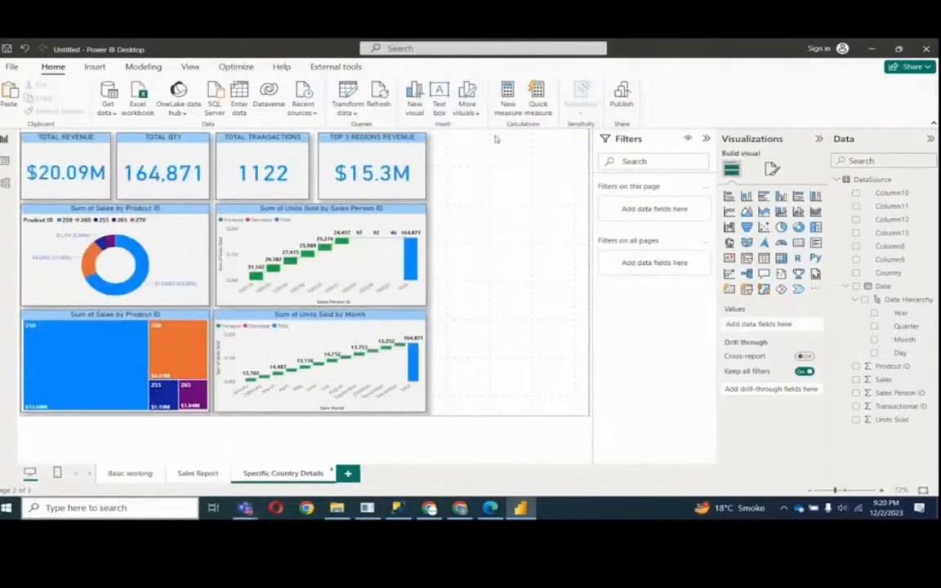
{"action": "left_click", "coordinate": [863, 301]}
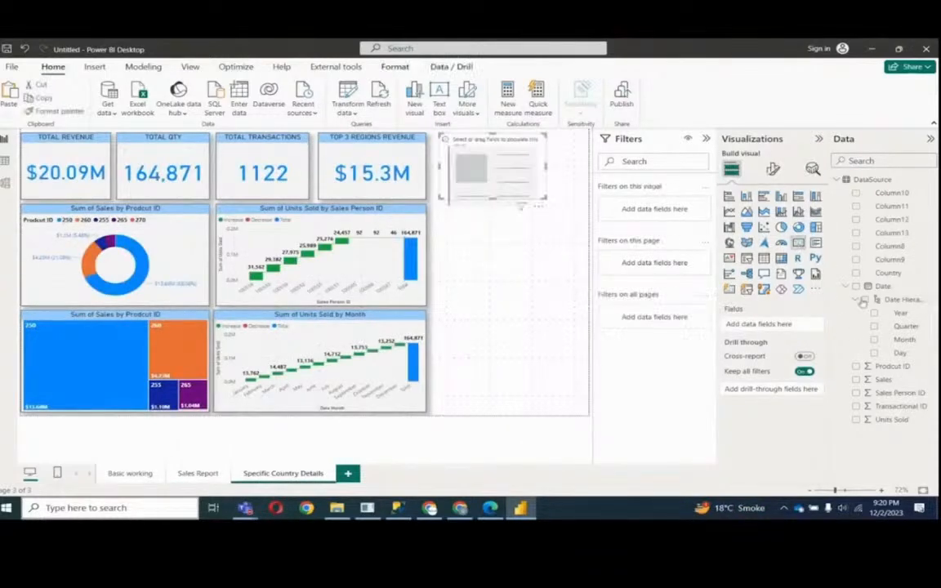
{"action": "left_click", "coordinate": [857, 273]}
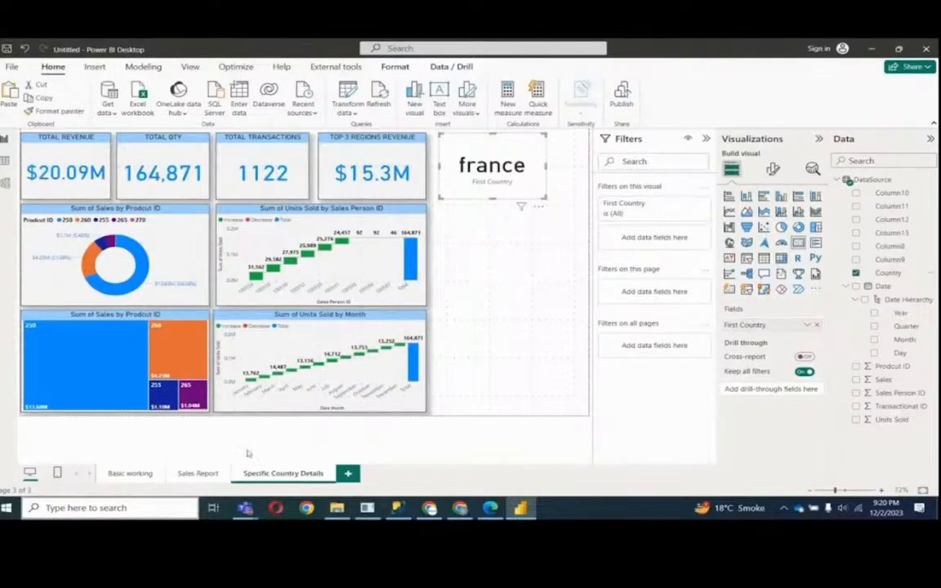
- Check whether the Qatar bar of the Sales Report's units-sold waterfall offers drill-through while no drill-through field is set
{"action": "left_click", "coordinate": [197, 478]}
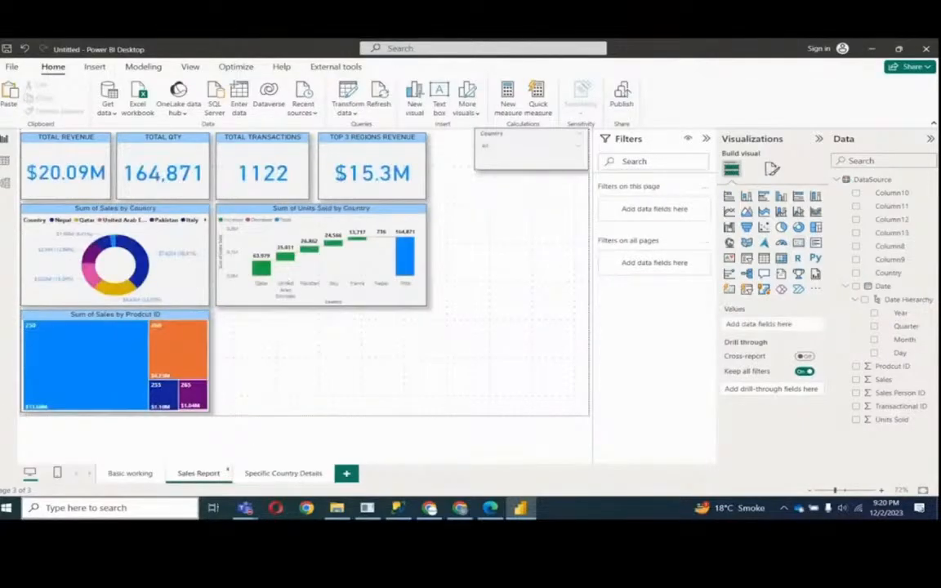
{"action": "right_click", "coordinate": [261, 274]}
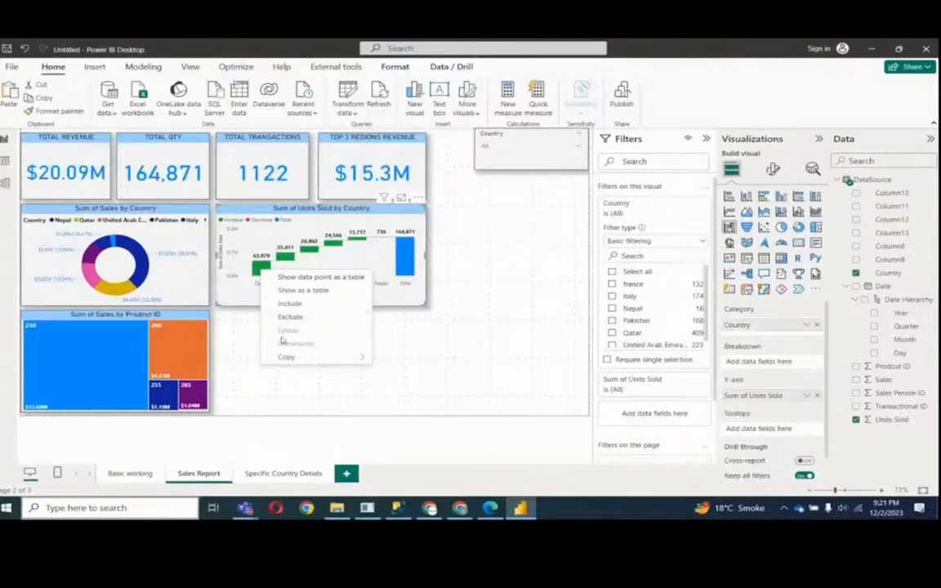
{"action": "left_click", "coordinate": [296, 424]}
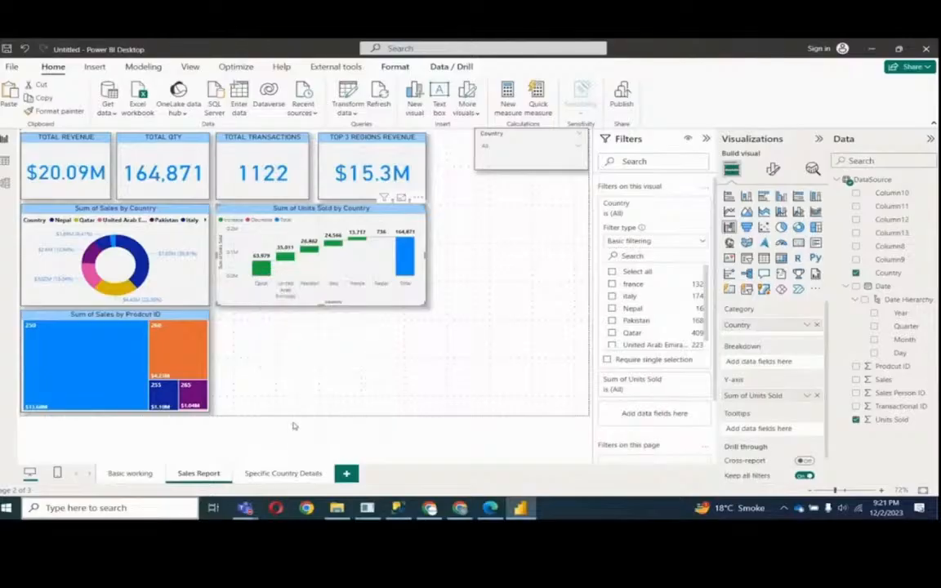
- Set Country as the drill-through field of Specific Country Details again and collapse its filter card
{"action": "left_click", "coordinate": [284, 475]}
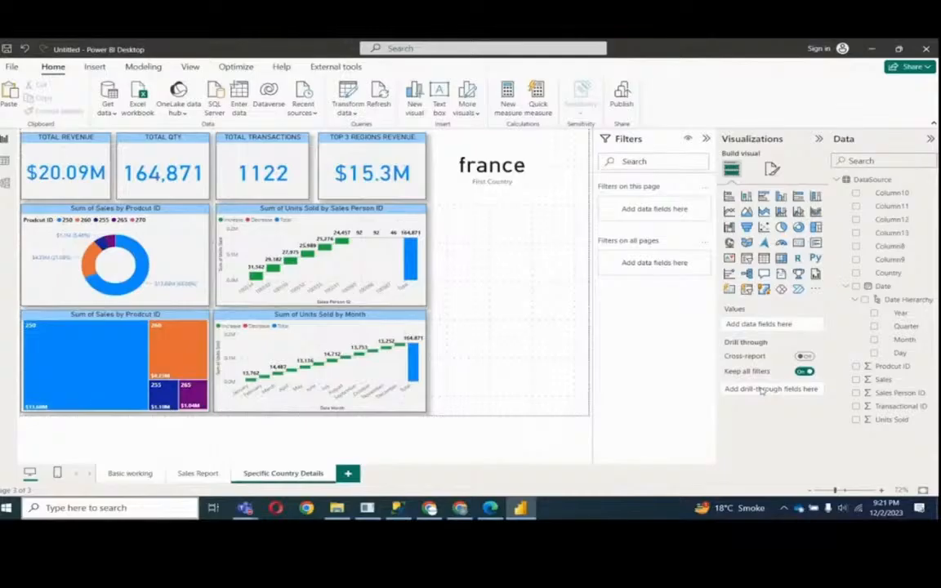
{"action": "left_click_drag", "start_coordinate": [889, 273], "coordinate": [788, 394]}
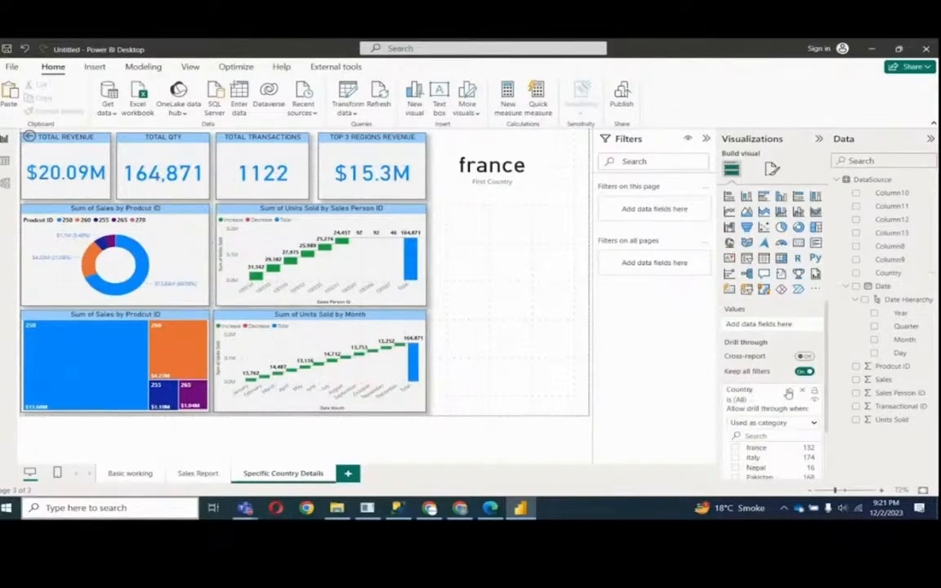
{"action": "left_click", "coordinate": [789, 392]}
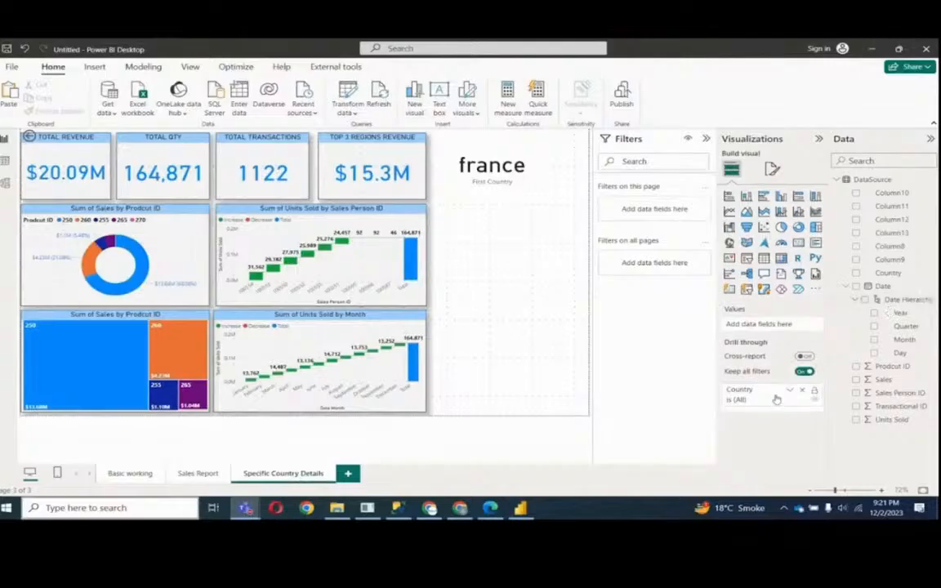
- Examine the drill-through destination offered for the Qatar bar of the Sales Report's units-sold waterfall, without opening it
{"action": "left_click", "coordinate": [192, 475]}
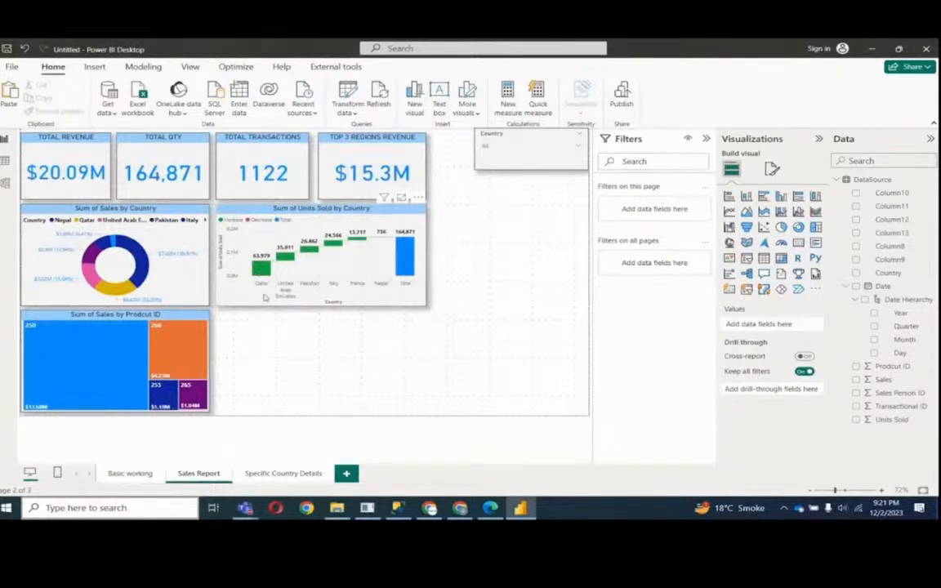
{"action": "right_click", "coordinate": [257, 270]}
{"action": "mouse_move", "coordinate": [301, 330]}
{"action": "key", "text": "ctrl+2"}
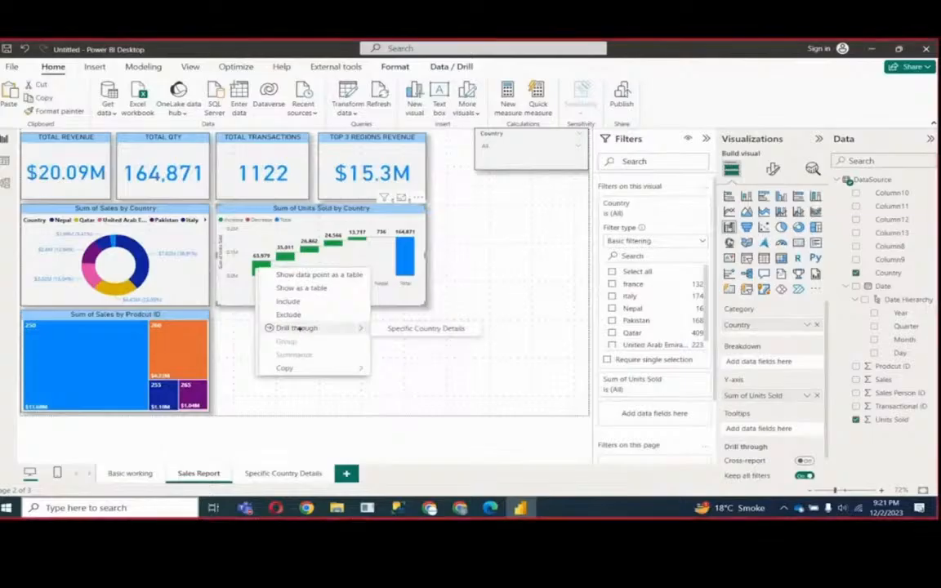
{"action": "left_click_drag", "start_coordinate": [262, 319], "coordinate": [328, 334]}
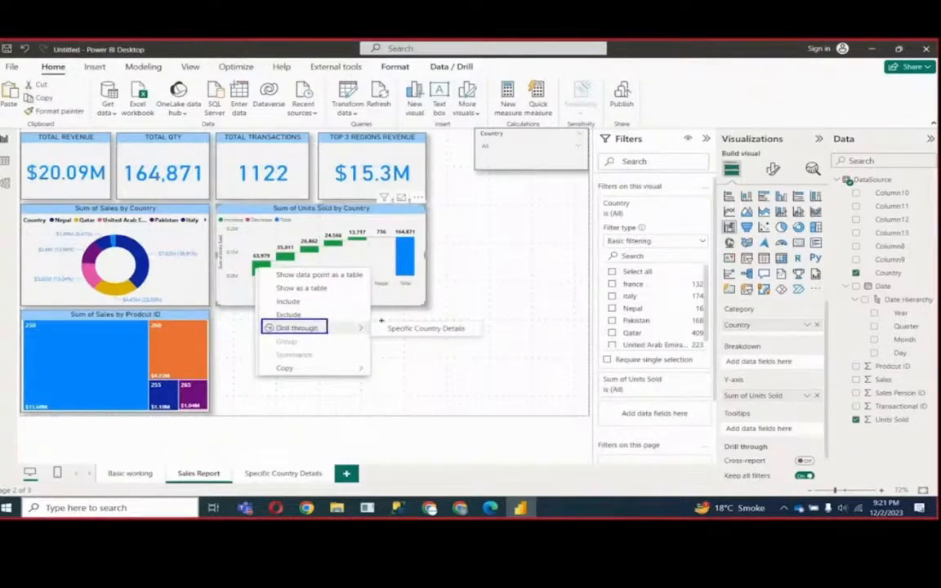
{"action": "mouse_move", "coordinate": [380, 319]}
{"action": "left_mouse_down"}
{"action": "mouse_move", "coordinate": [467, 335]}
{"action": "mouse_move", "coordinate": [322, 439]}
{"action": "mouse_move", "coordinate": [301, 469]}
{"action": "mouse_move", "coordinate": [256, 420]}
{"action": "mouse_move", "coordinate": [263, 334]}
{"action": "mouse_move", "coordinate": [279, 336]}
{"action": "left_mouse_up"}
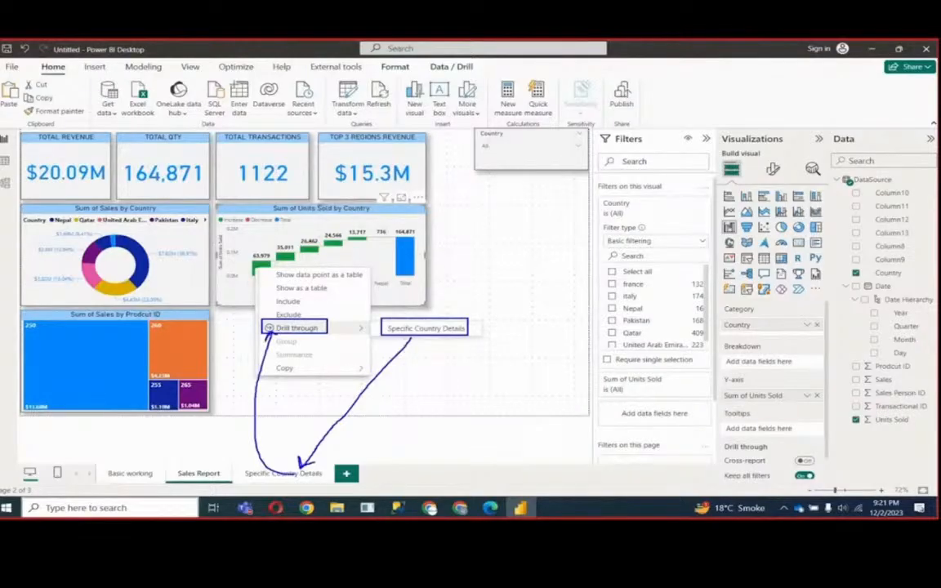
{"action": "left_click_drag", "start_coordinate": [231, 204], "coordinate": [414, 275]}
{"action": "key", "text": "Escape"}
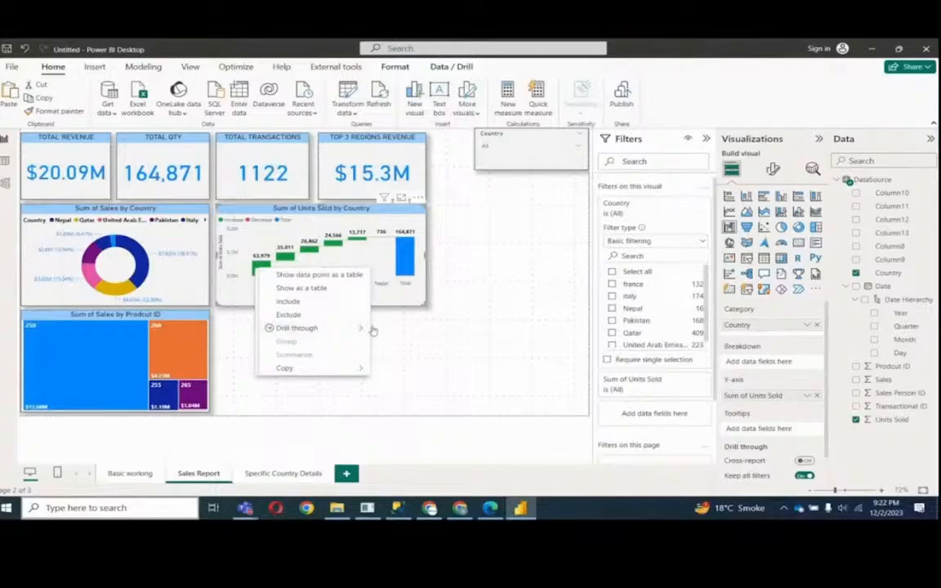
{"action": "left_click", "coordinate": [219, 307]}
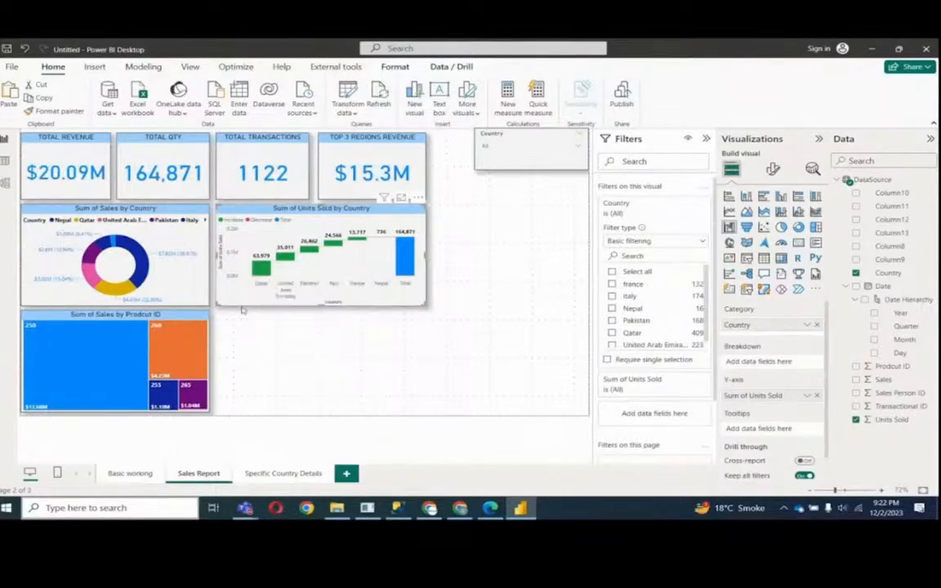
- Drill through from the United Arab Emirates bar of the Sales Report's units-sold waterfall to Specific Country Details
{"action": "right_click", "coordinate": [283, 258]}
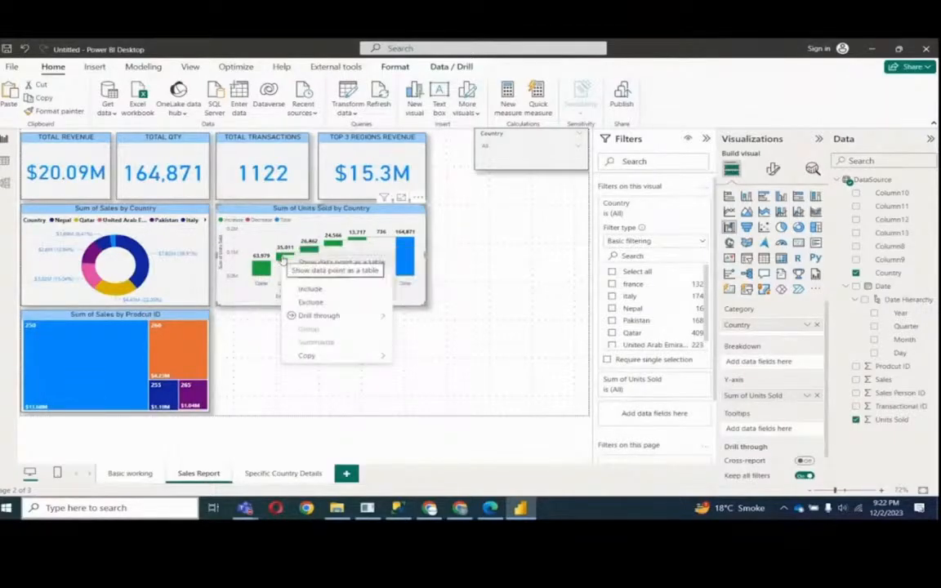
{"action": "mouse_move", "coordinate": [399, 319]}
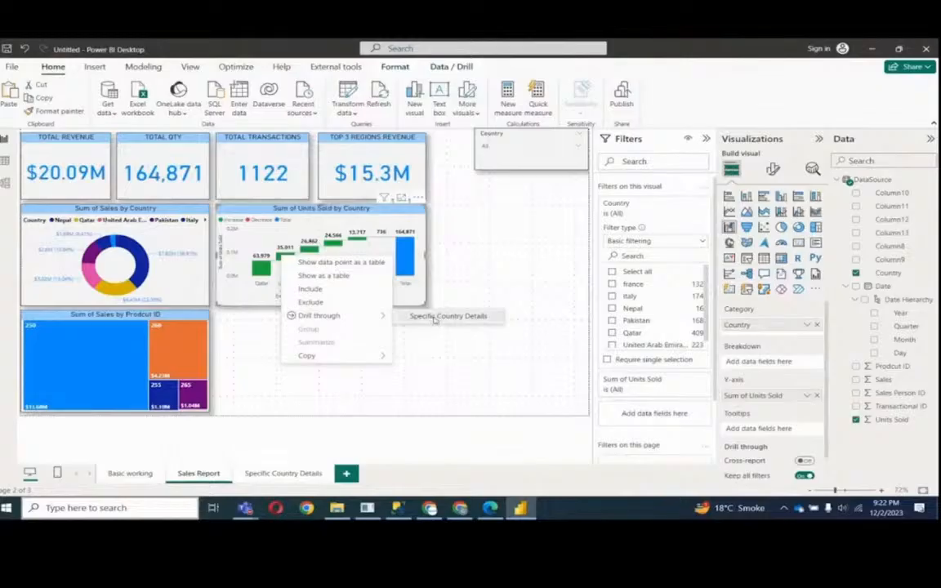
{"action": "left_click", "coordinate": [434, 317]}
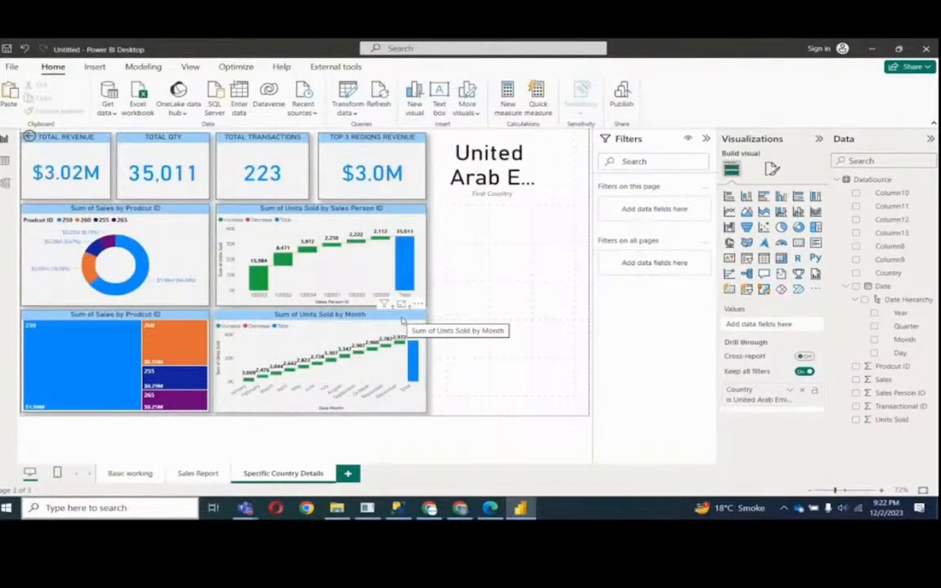
- Enlarge the Country card to fit the full country name and copy the Total Transactions card's formatting onto it
{"action": "left_click", "coordinate": [539, 164]}
{"action": "left_click_drag", "start_coordinate": [543, 200], "coordinate": [577, 237]}
{"action": "left_click", "coordinate": [256, 170]}
{"action": "left_click", "coordinate": [54, 110]}
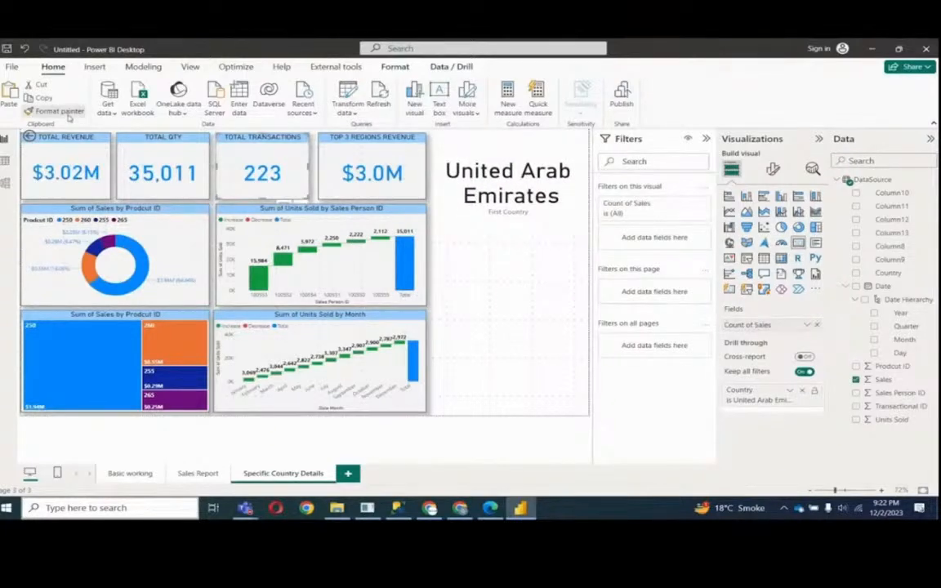
{"action": "left_click", "coordinate": [454, 229]}
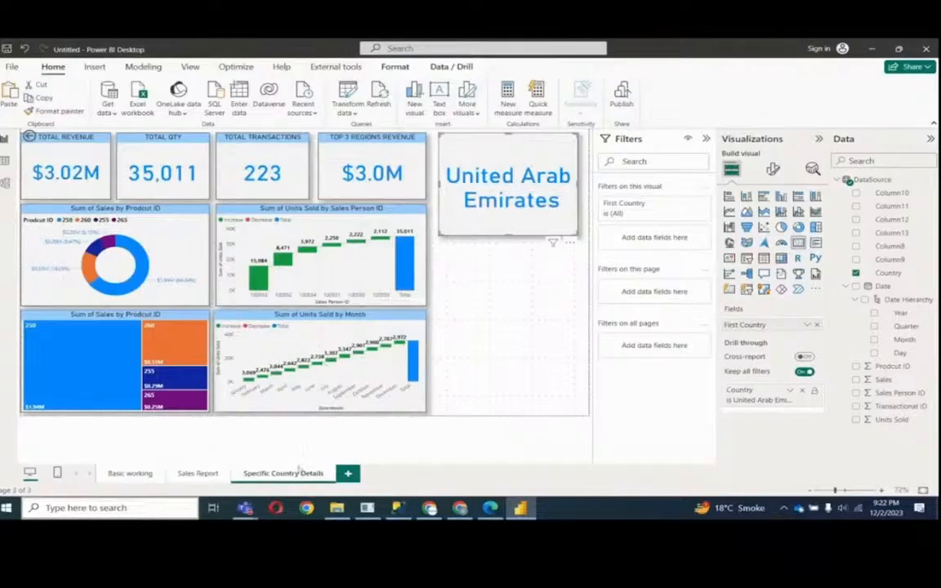
- Rename the Specific Country Details page as Drill Through Page
{"action": "double_click", "coordinate": [284, 474]}
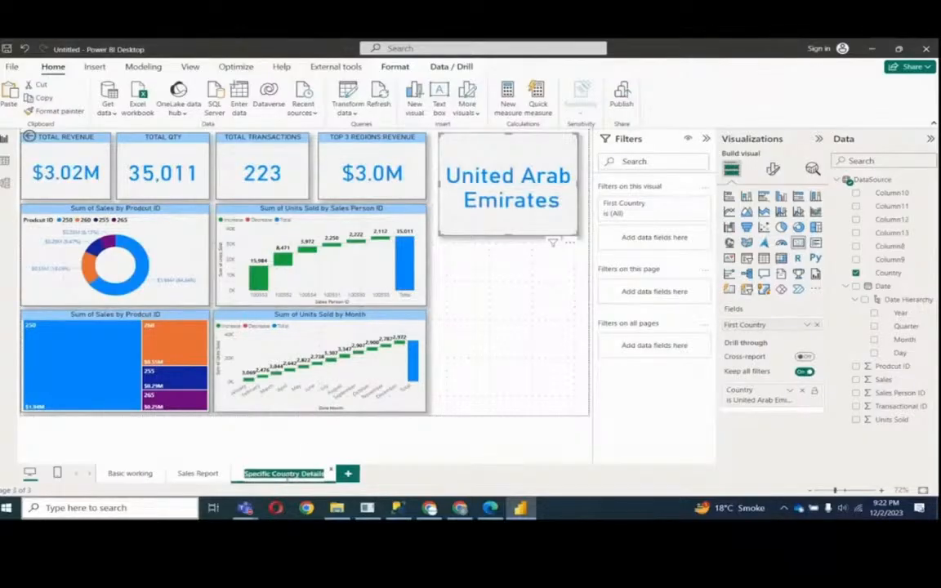
{"action": "type", "text": "Drill T"}
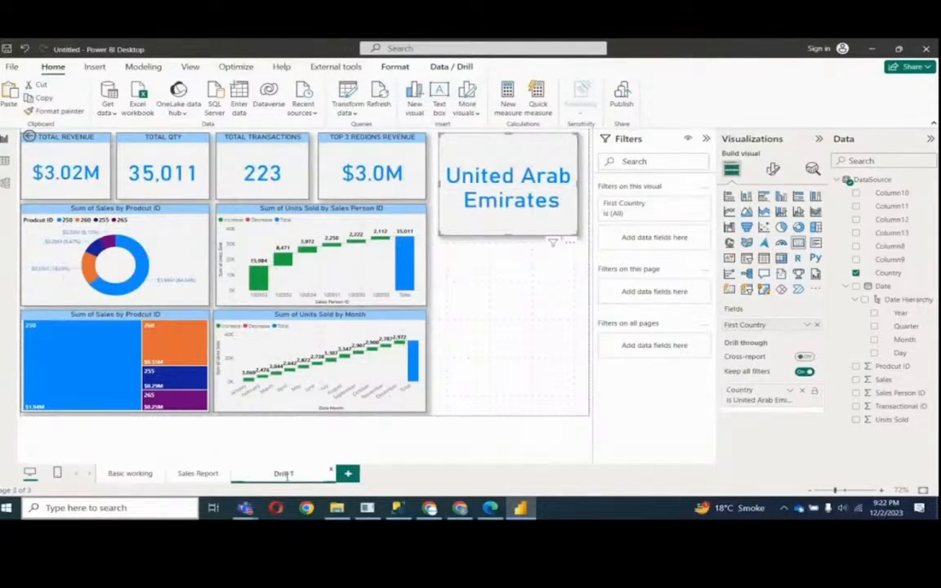
{"action": "type", "text": "hrough Page"}
{"action": "left_click", "coordinate": [456, 464]}
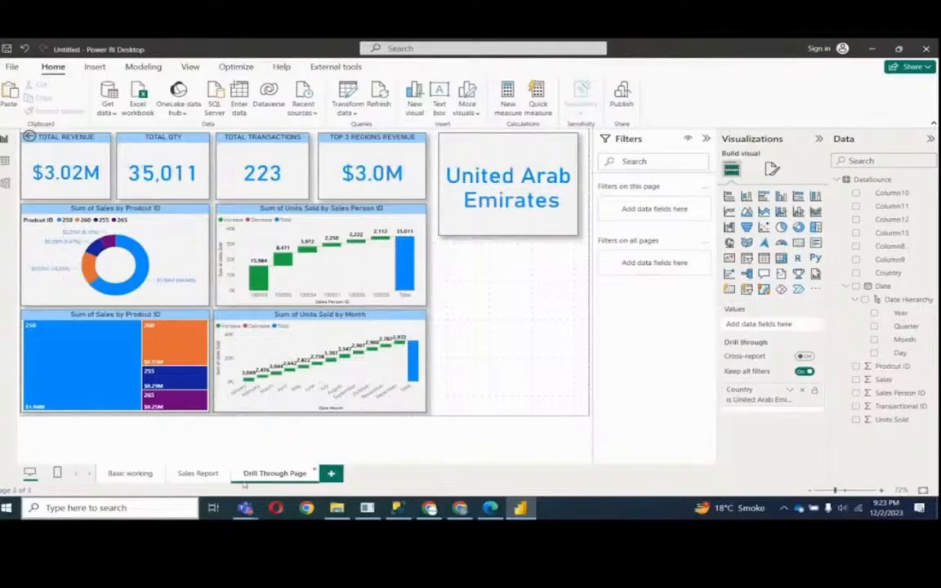
- Read the tooltip of the Qatar bar in the Sales Report's units-sold waterfall
{"action": "left_click", "coordinate": [199, 474]}
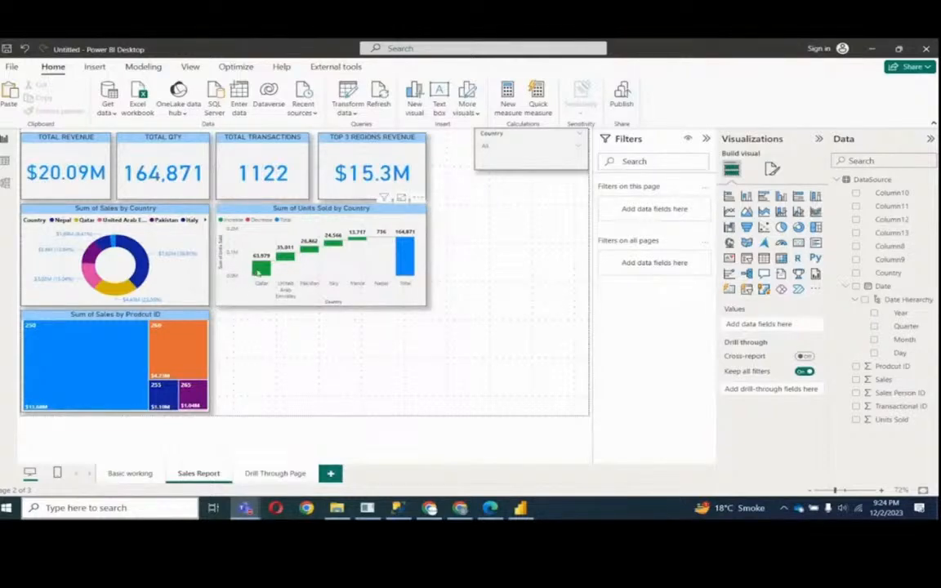
{"action": "mouse_move", "coordinate": [259, 273]}
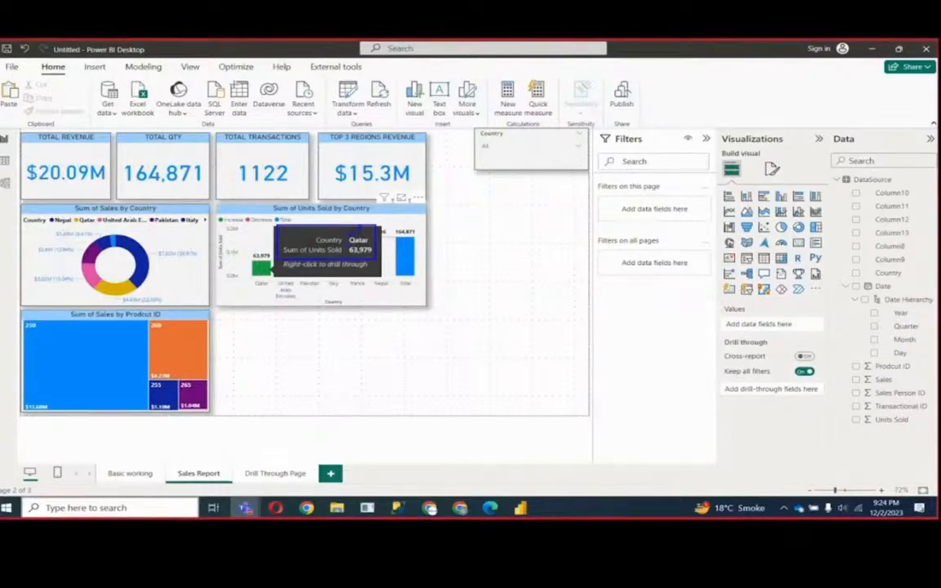
{"action": "mouse_move", "coordinate": [138, 251]}
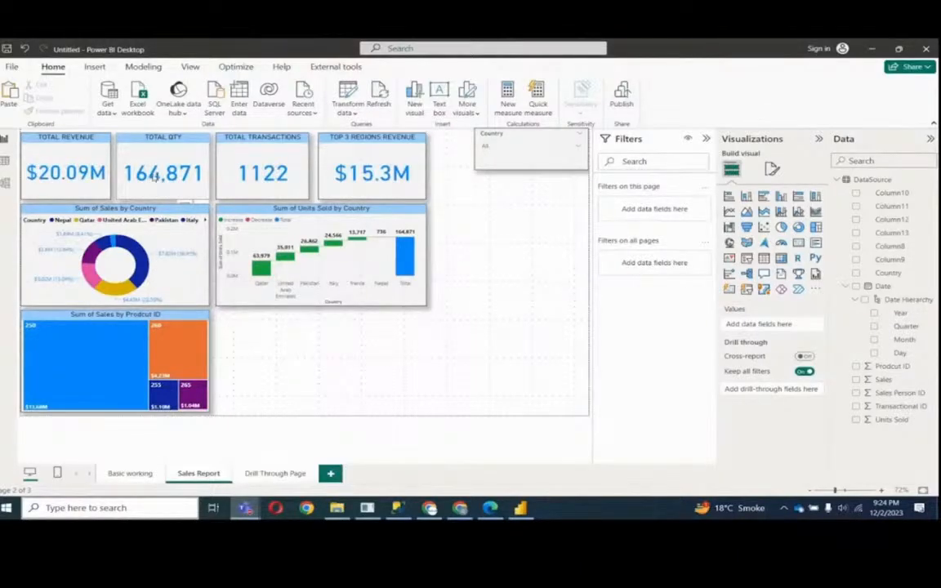
- Set the tooltip label color of the Sum of Sales by Prodcut ID treemap to gold
{"action": "mouse_move", "coordinate": [108, 352]}
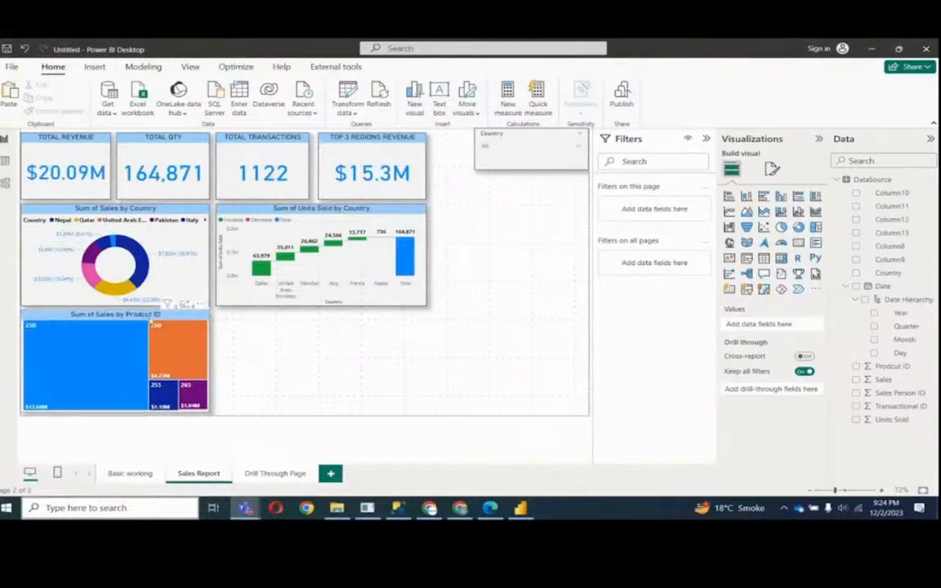
{"action": "left_click", "coordinate": [157, 315]}
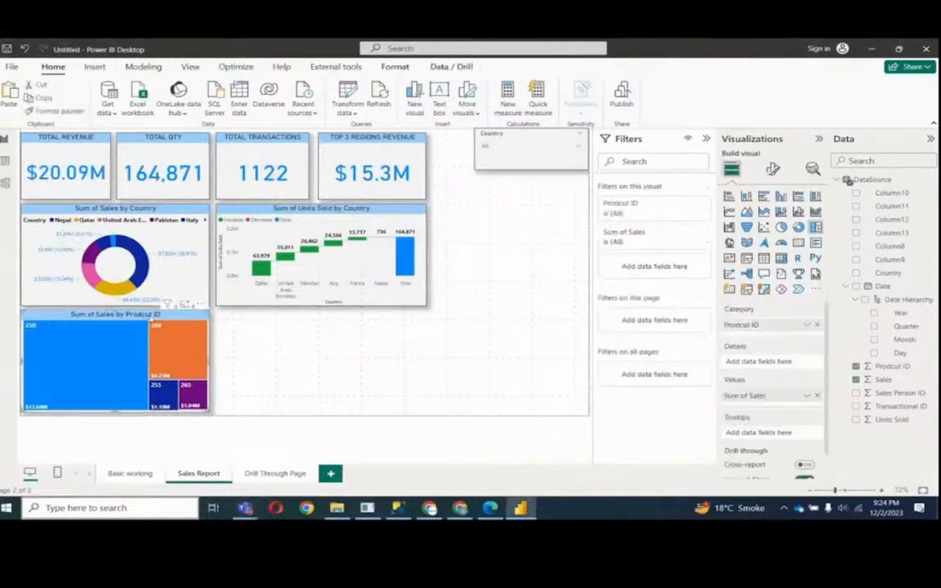
{"action": "left_click", "coordinate": [773, 168]}
{"action": "left_click", "coordinate": [760, 198]}
{"action": "type", "text": "tool"}
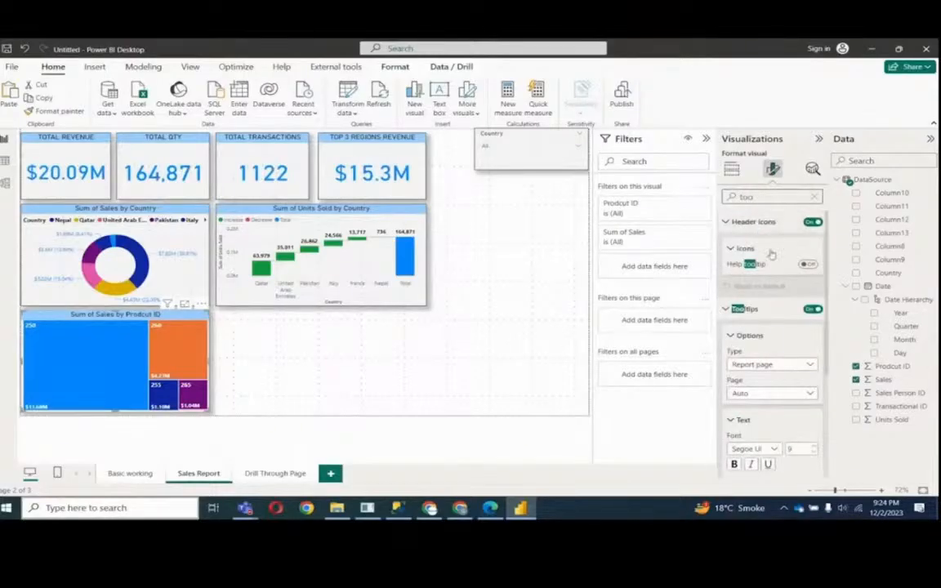
{"action": "left_click", "coordinate": [817, 199]}
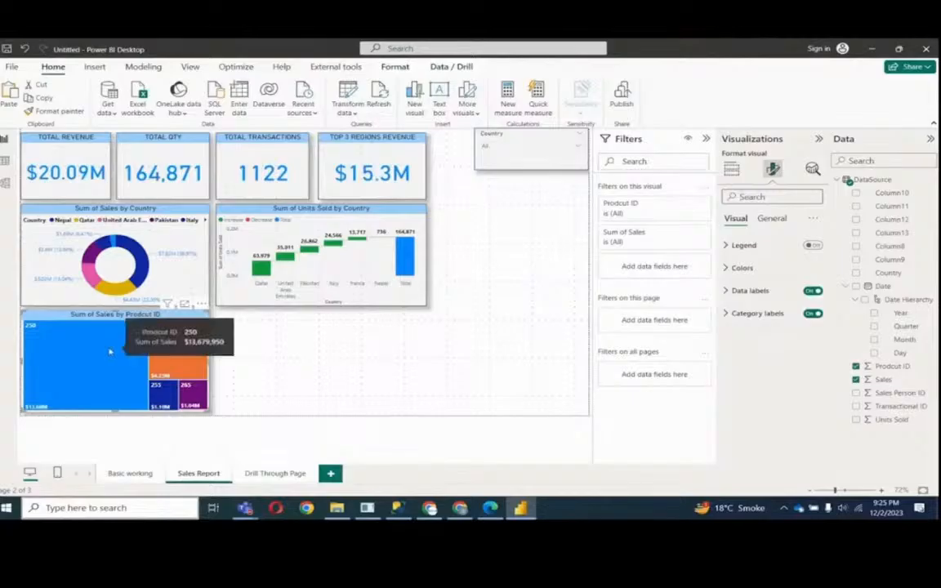
{"action": "left_click", "coordinate": [750, 195]}
{"action": "type", "text": "tool"}
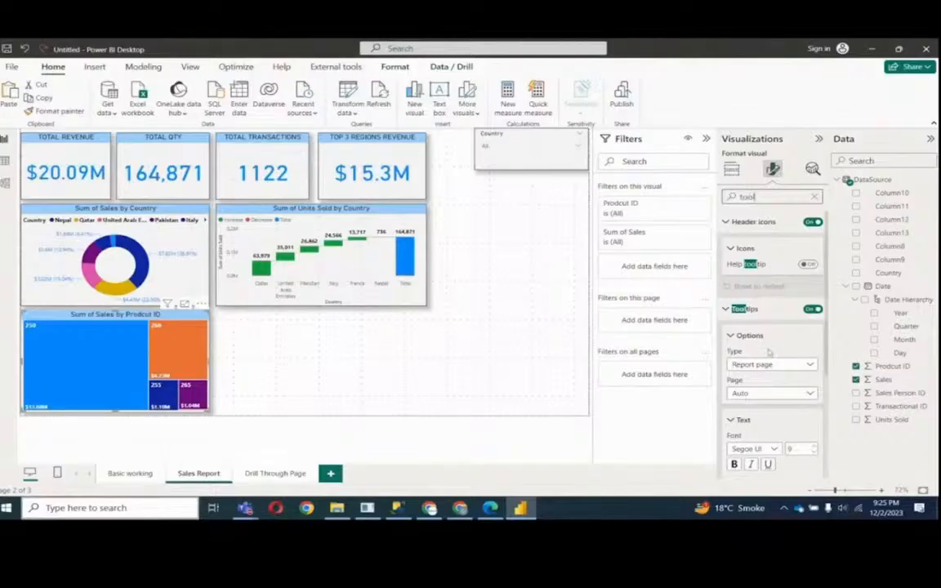
{"action": "scroll", "coordinate": [768, 360], "scroll_direction": "down", "scroll_amount": 3}
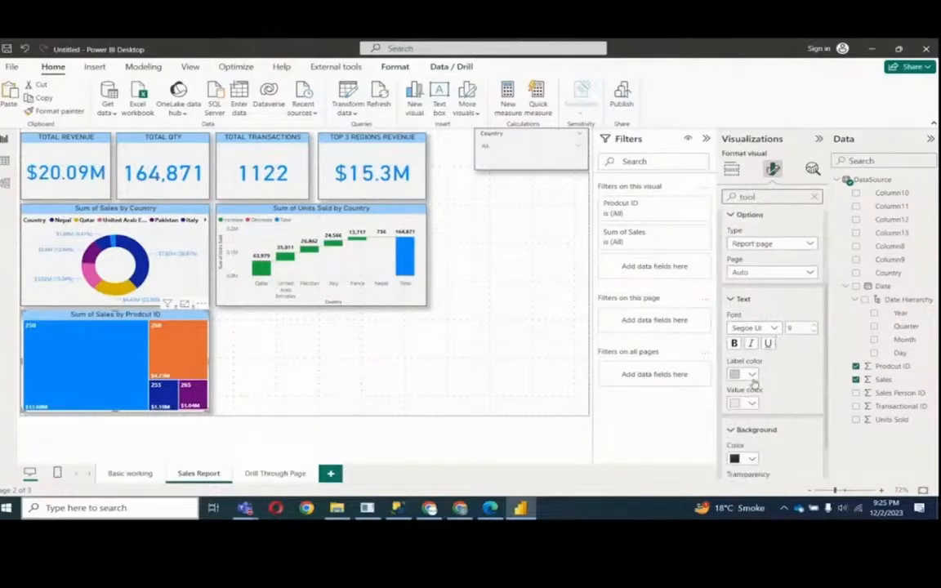
{"action": "left_click", "coordinate": [753, 375]}
{"action": "left_click", "coordinate": [778, 326]}
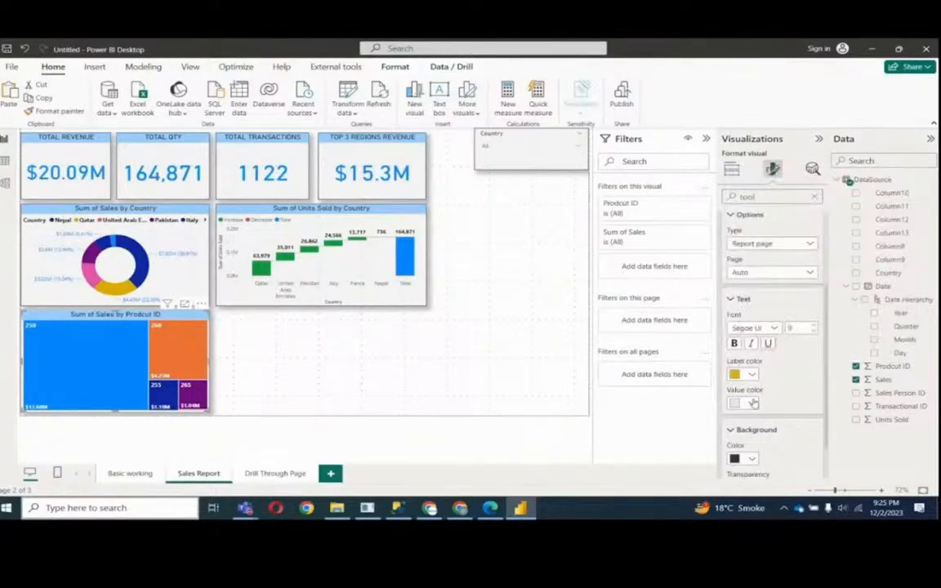
- Set the treemap tooltip's value color to black and its background color to pink
{"action": "left_click", "coordinate": [753, 404]}
{"action": "left_click", "coordinate": [747, 353]}
{"action": "left_click", "coordinate": [753, 460]}
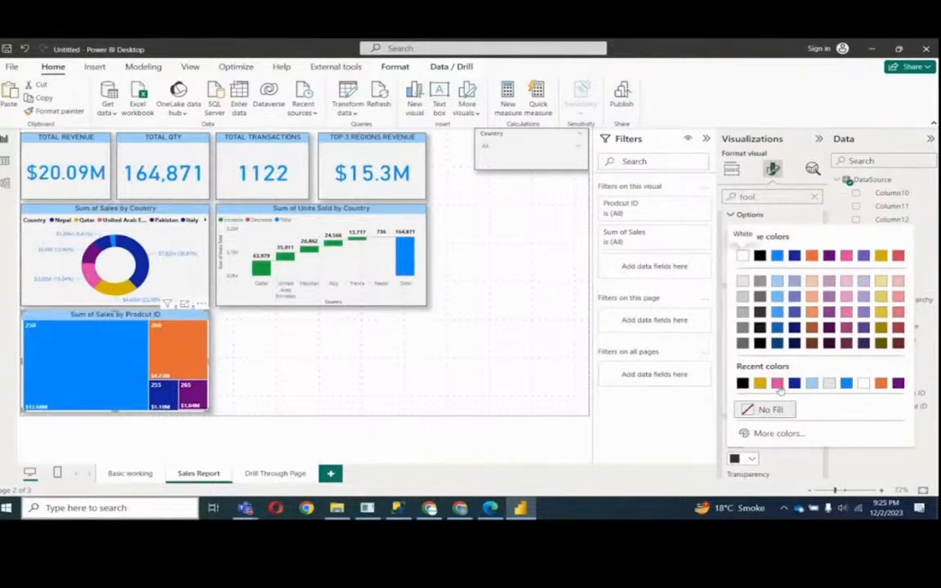
{"action": "left_click", "coordinate": [701, 354]}
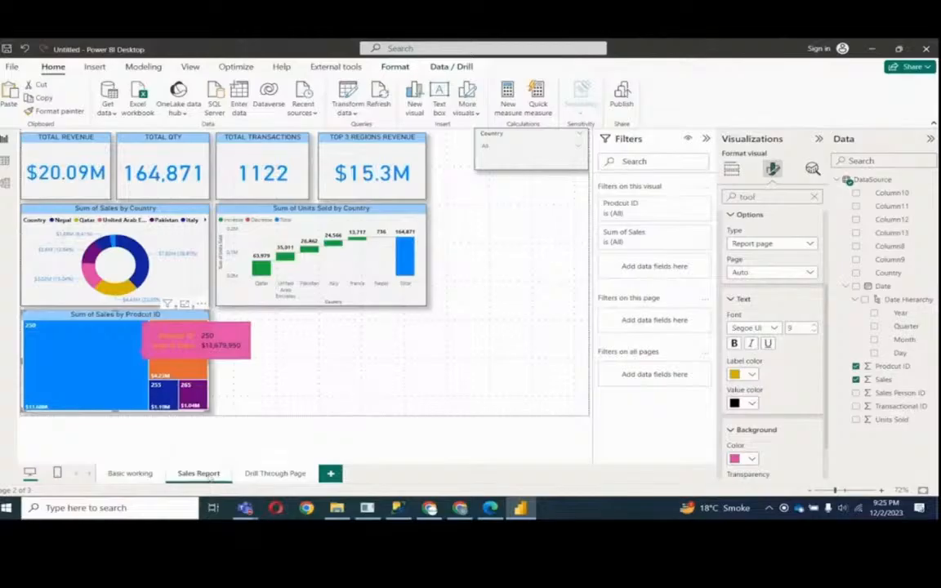
- Duplicate the Sales Report page
{"action": "left_click", "coordinate": [281, 361]}
{"action": "right_click", "coordinate": [199, 473]}
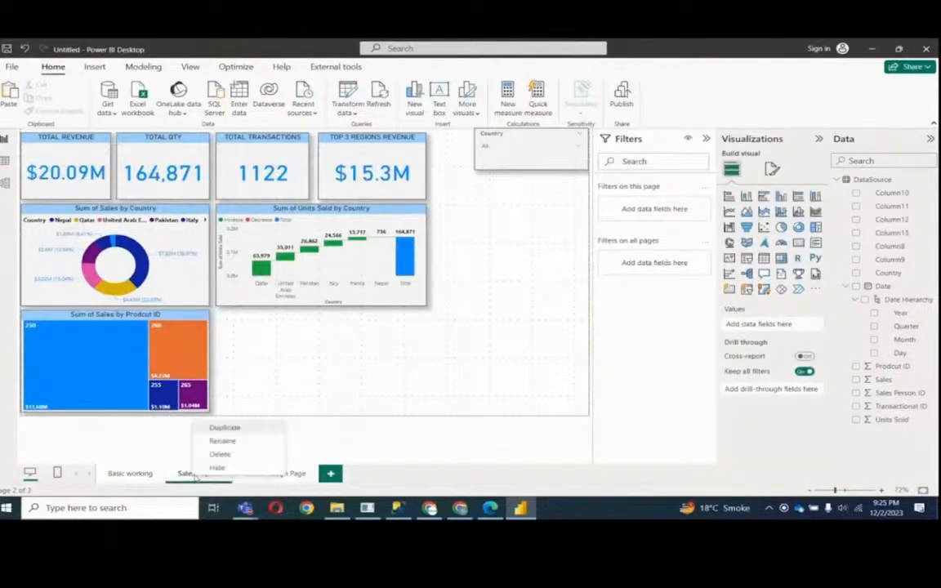
{"action": "left_click", "coordinate": [236, 430]}
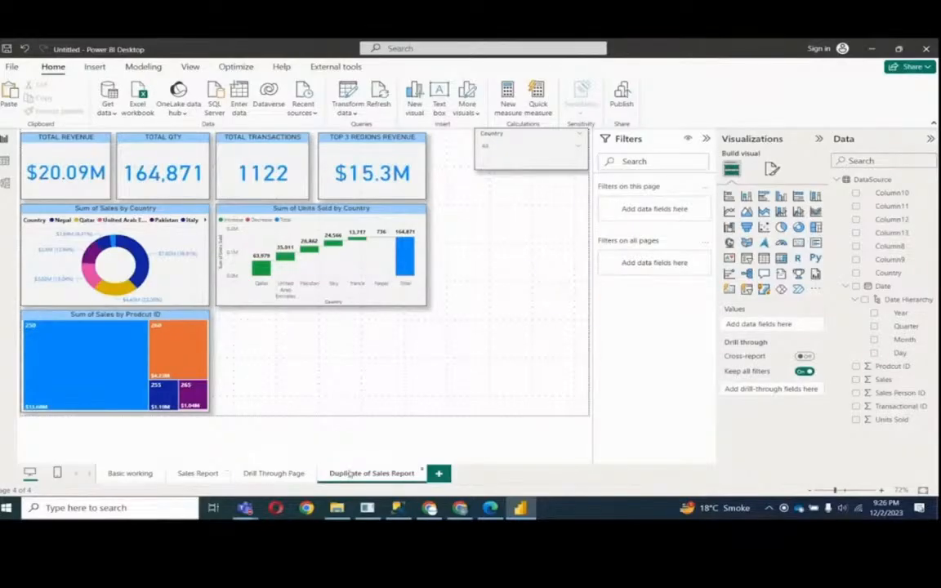
- Open the name of the duplicated Sales Report page for editing
{"action": "double_click", "coordinate": [352, 473]}
{"action": "type", "text": "too"}
{"action": "key", "text": "BackSpace"}
{"action": "key", "text": "BackSpace"}
{"action": "key", "text": "BackSpace"}
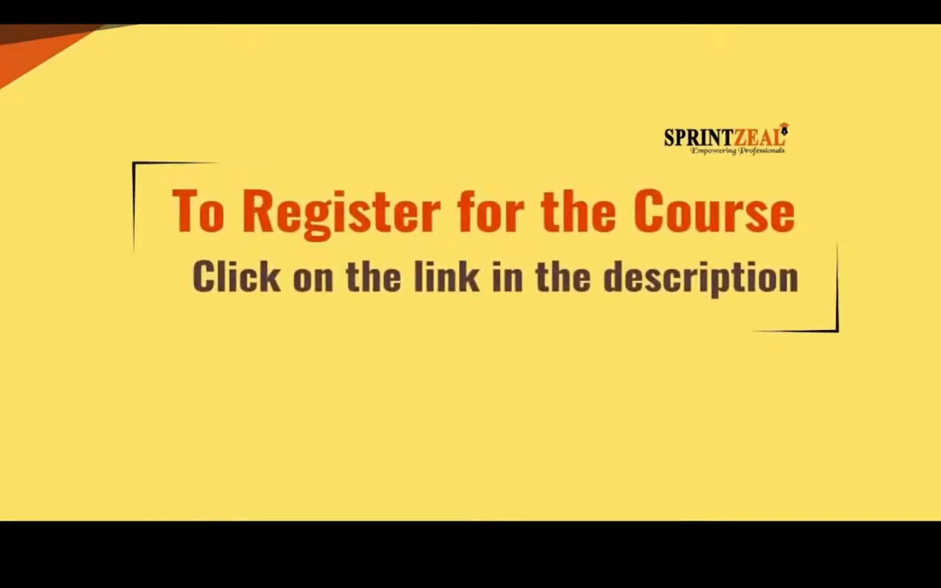